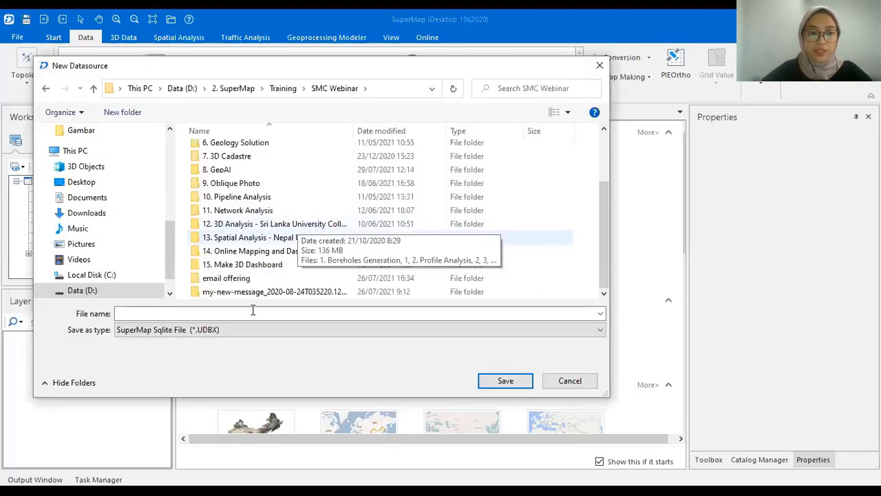
Create a folder named process inside 15. Make 3D Dashboard and open it.
{"action": "double_click", "coordinate": [243, 264]}
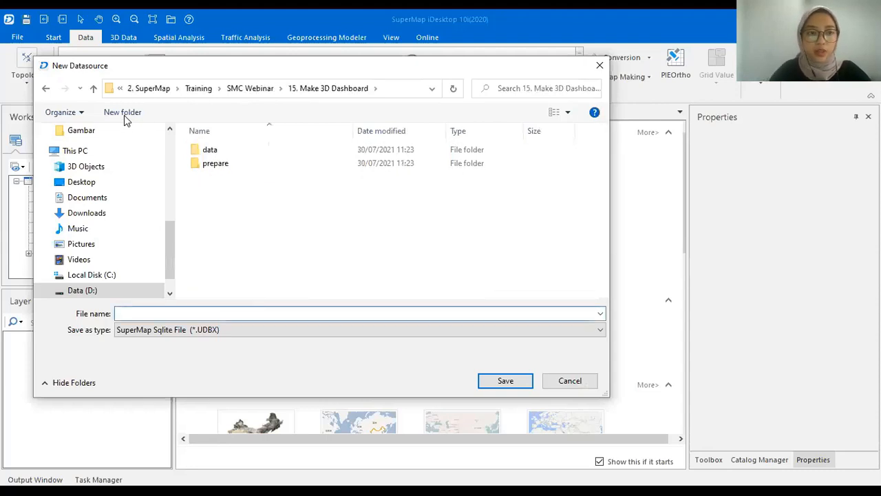
{"action": "left_click", "coordinate": [125, 114]}
{"action": "type", "text": "p"}
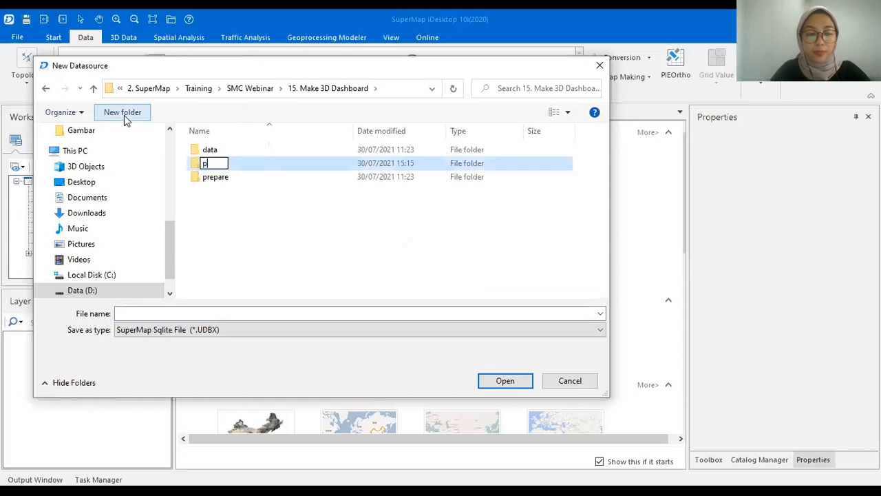
{"action": "type", "text": "rocess"}
{"action": "key", "text": "Return"}
{"action": "key", "text": "Return"}
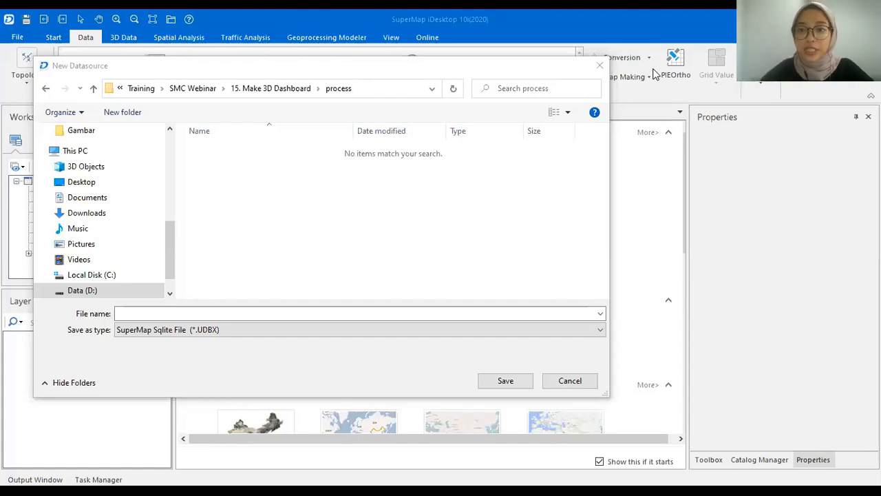
Save the new UDBX datasource with the file name data in the process folder.
{"action": "left_click", "coordinate": [338, 312]}
{"action": "left_click", "coordinate": [338, 312]}
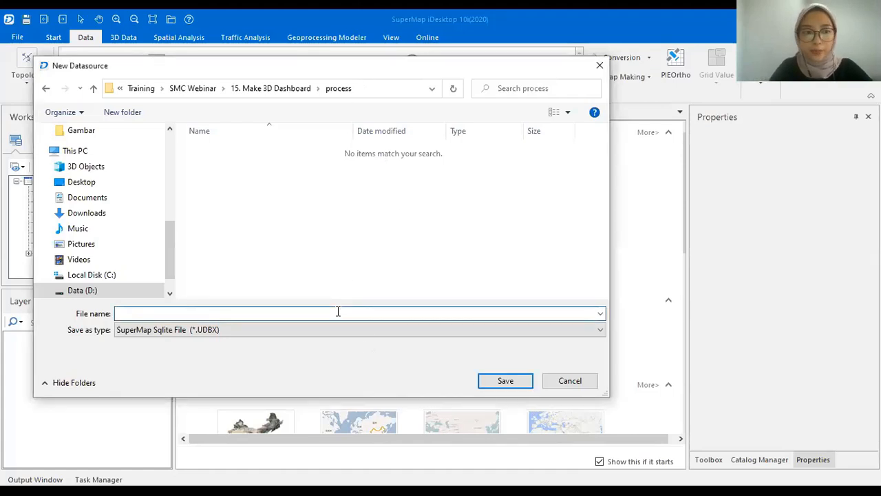
{"action": "type", "text": "data"}
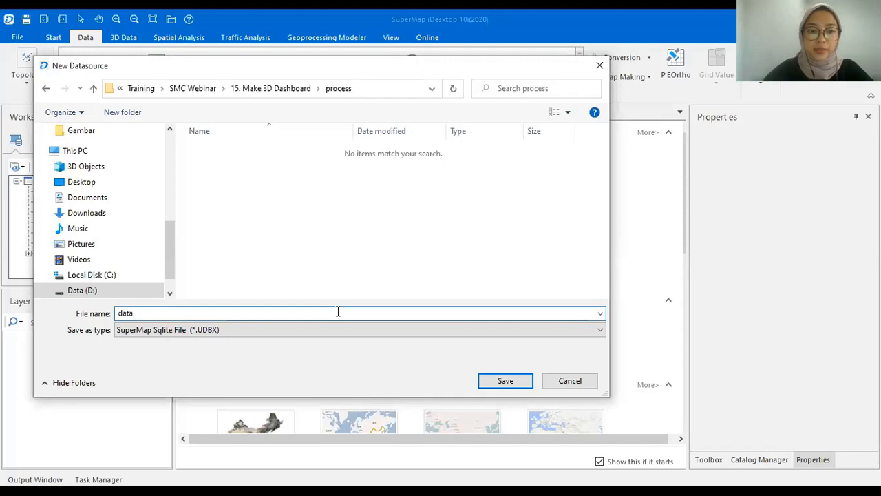
{"action": "left_click", "coordinate": [505, 382]}
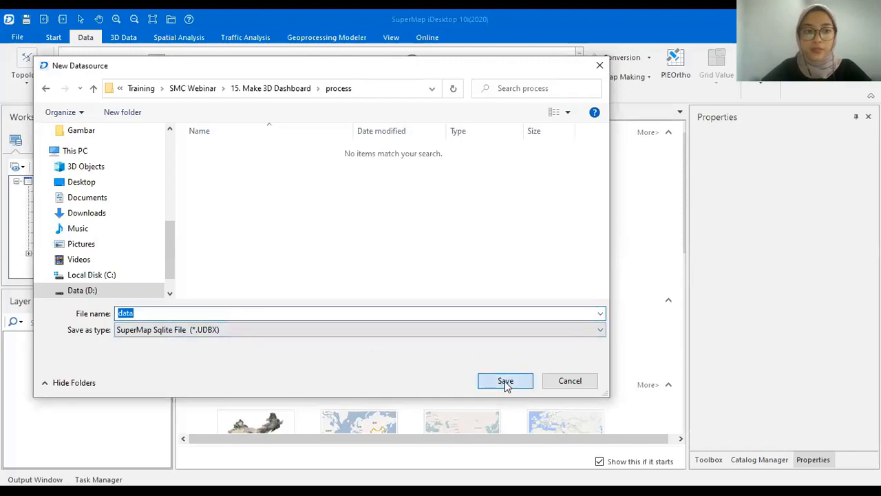
{"action": "right_click", "coordinate": [69, 203]}
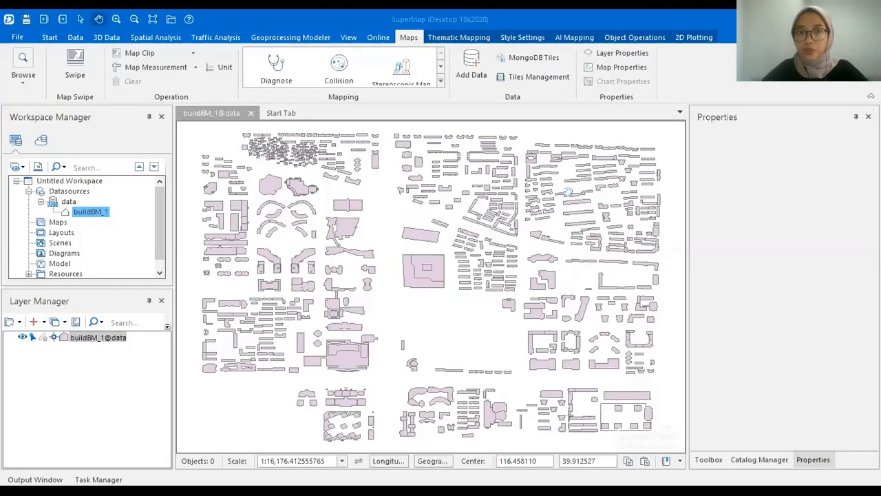
Zoom out and pan slightly across the buildBM_1 building polygon map.
{"action": "scroll", "coordinate": [568, 192], "scroll_direction": "down", "scroll_amount": 1}
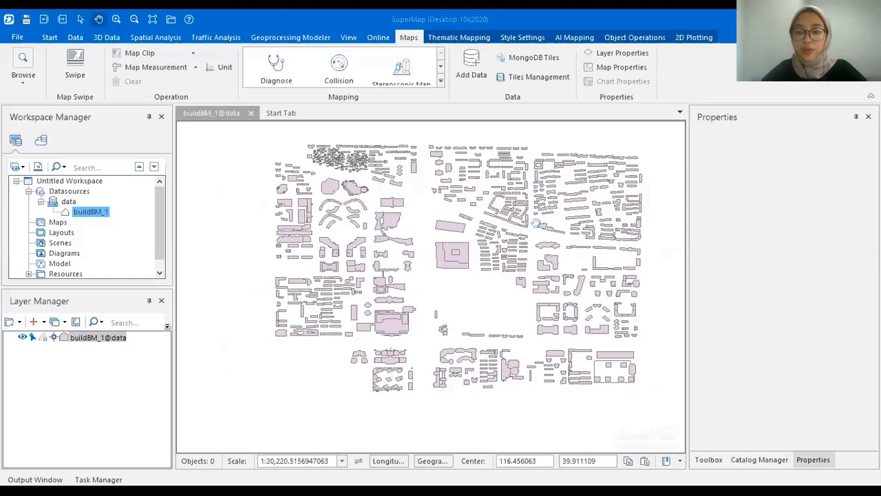
{"action": "left_click_drag", "start_coordinate": [536, 223], "coordinate": [521, 234]}
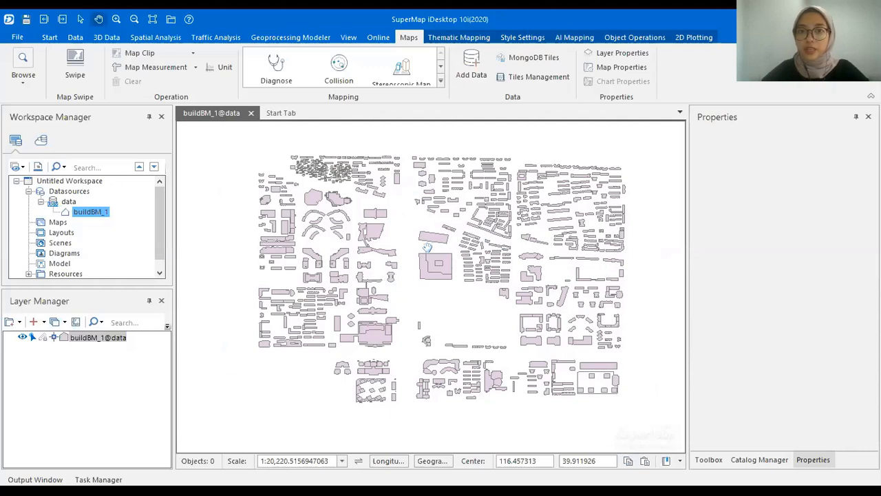
{"action": "right_click", "coordinate": [94, 214]}
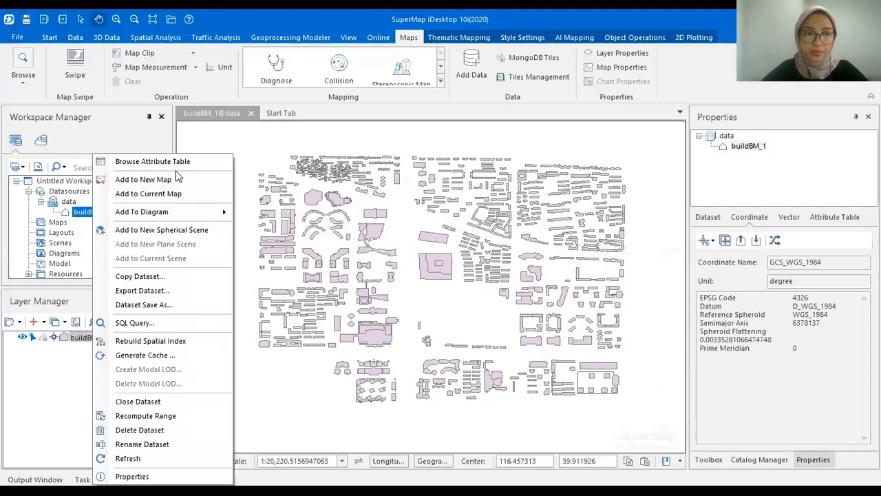
{"action": "left_click", "coordinate": [183, 162]}
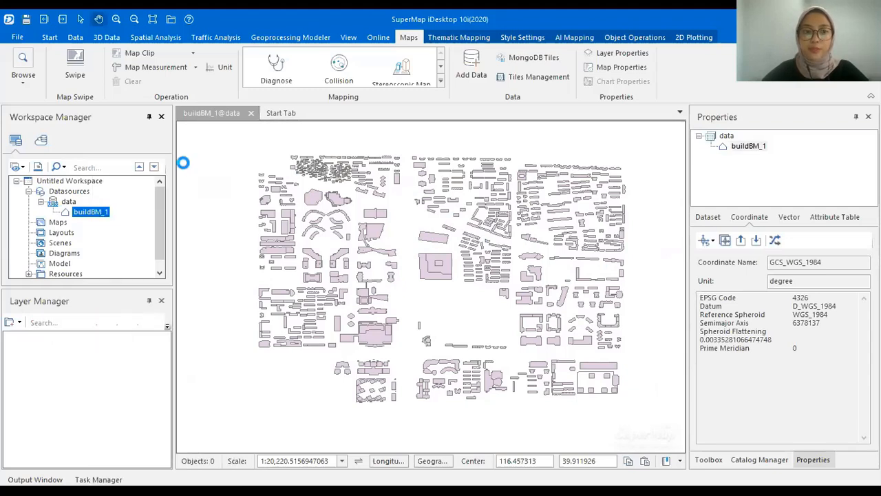
{"action": "left_click_drag", "start_coordinate": [413, 447], "coordinate": [561, 446]}
{"action": "left_click", "coordinate": [327, 130]}
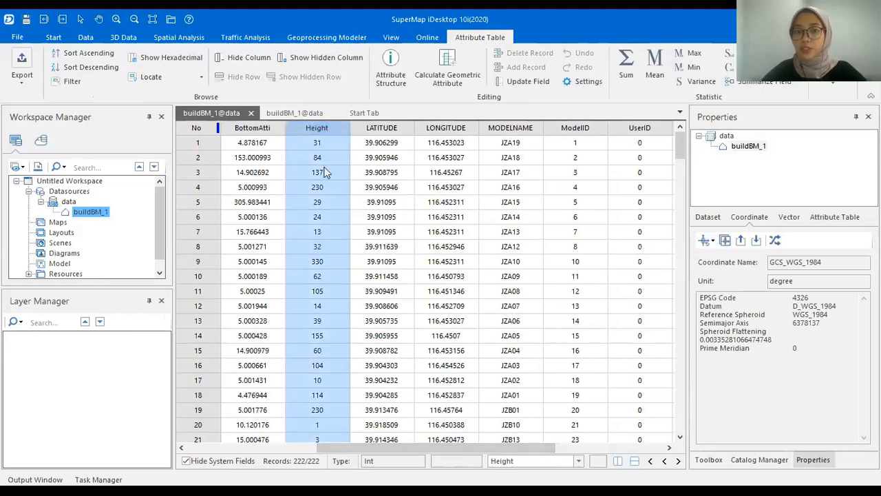
{"action": "left_click_drag", "start_coordinate": [403, 444], "coordinate": [509, 451]}
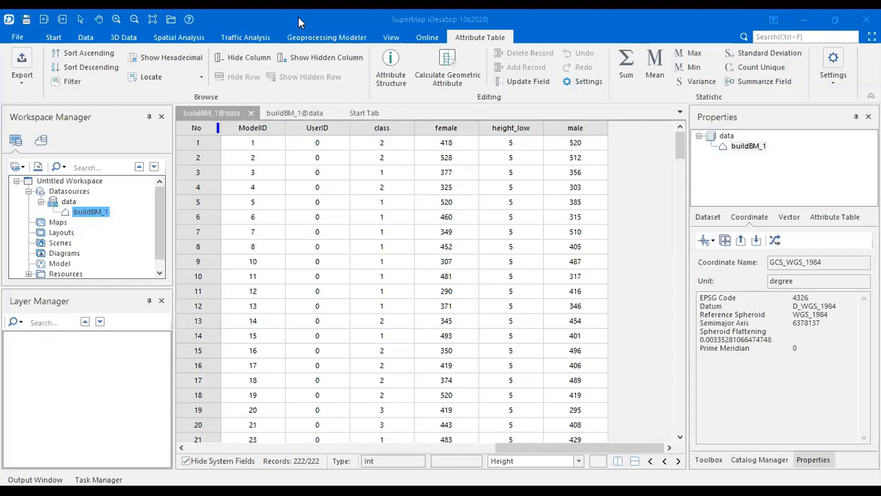
{"action": "left_click", "coordinate": [510, 260]}
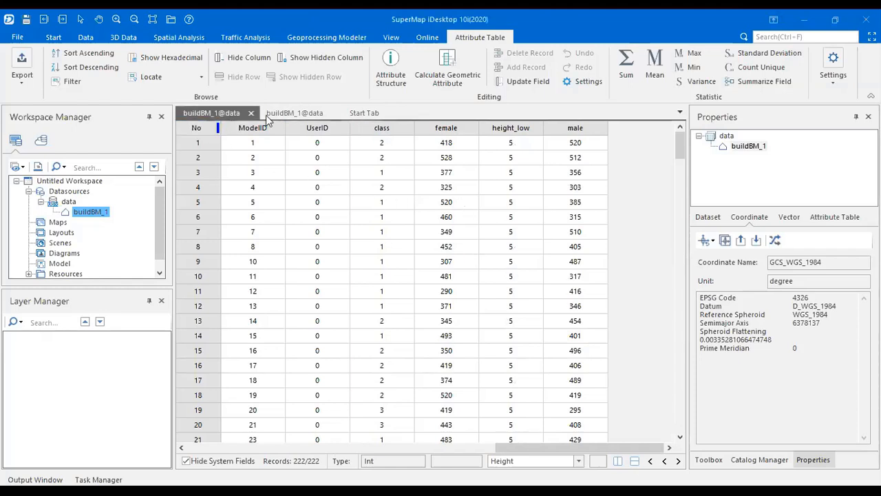
{"action": "left_click", "coordinate": [250, 113]}
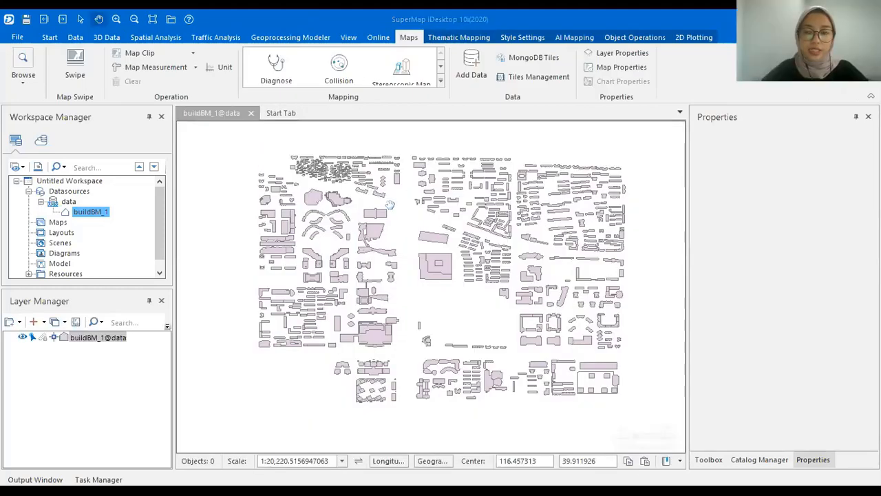
Close the buildBM_1 map without saving and add buildBM_1 to a new spherical scene.
{"action": "left_click_drag", "start_coordinate": [390, 205], "coordinate": [365, 201]}
{"action": "left_click", "coordinate": [251, 113]}
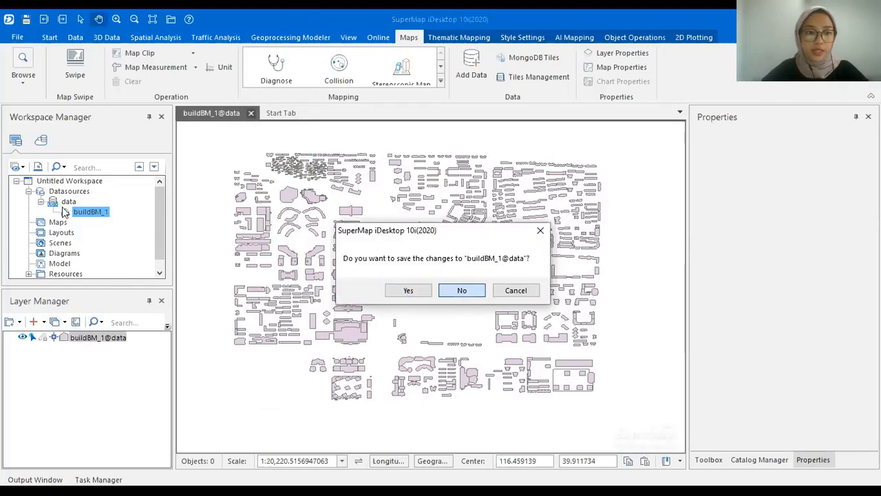
{"action": "key", "text": "Return"}
{"action": "right_click", "coordinate": [84, 212]}
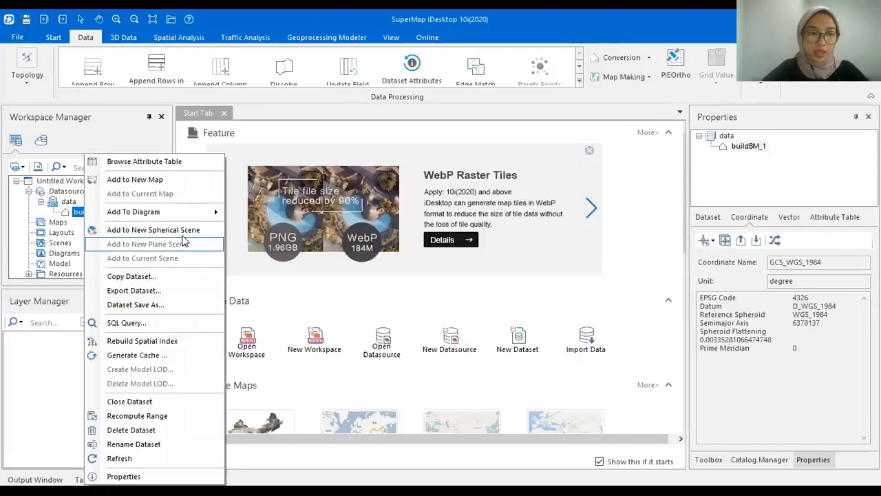
{"action": "left_click", "coordinate": [182, 232]}
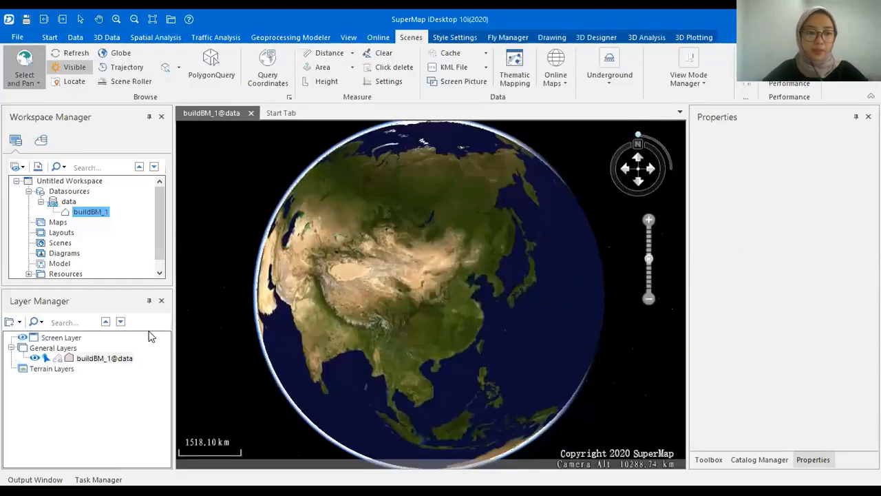
Fly to the buildBM_1 scene layer and tilt the view over the flat footprints.
{"action": "right_click", "coordinate": [97, 358]}
{"action": "left_click", "coordinate": [163, 284]}
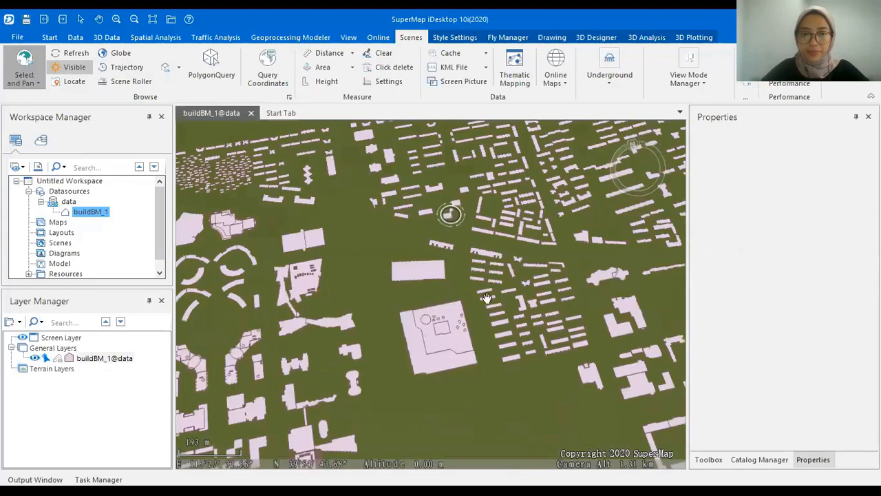
{"action": "left_click_drag", "start_coordinate": [429, 385], "coordinate": [481, 379]}
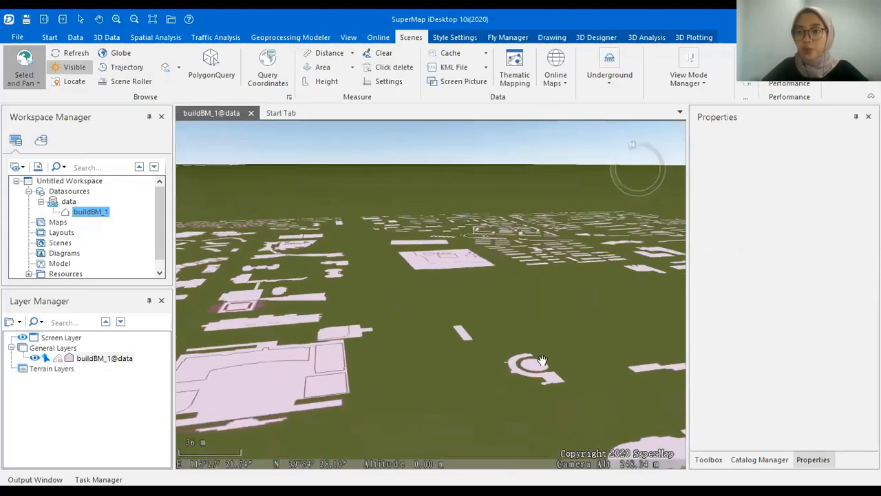
{"action": "left_click_drag", "start_coordinate": [555, 365], "coordinate": [574, 122]}
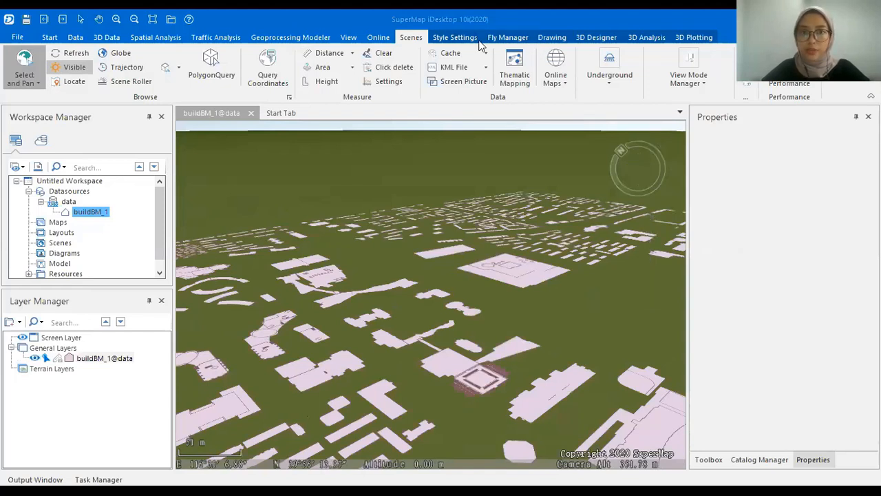
Give buildBM_1 Absolute altitude mode and extrude it by the Height field, then look around the city.
{"action": "left_click", "coordinate": [451, 37]}
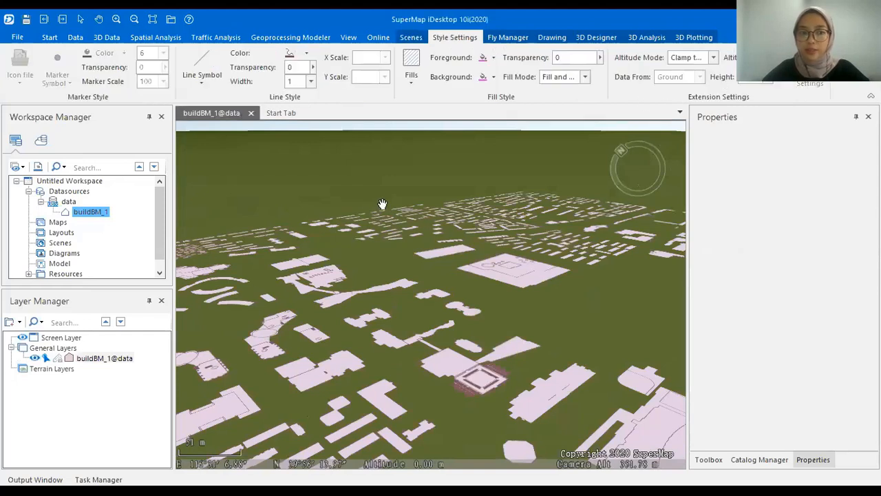
{"action": "left_click", "coordinate": [124, 360]}
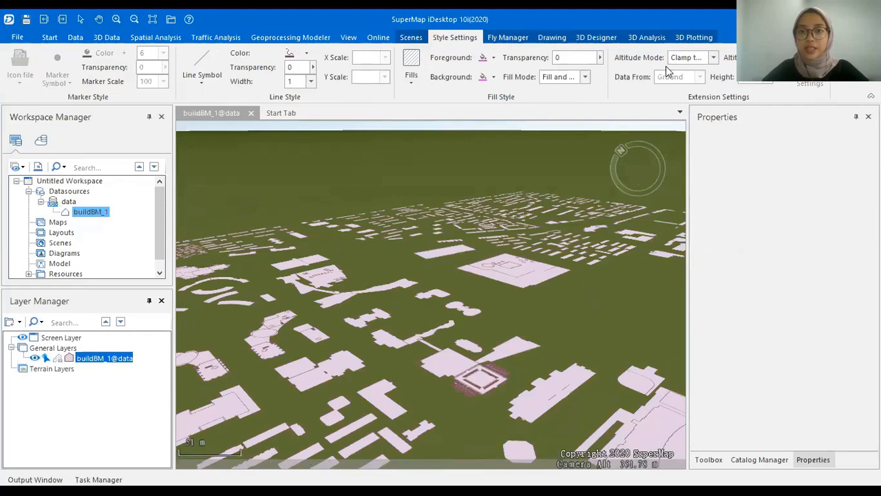
{"action": "left_click", "coordinate": [714, 60]}
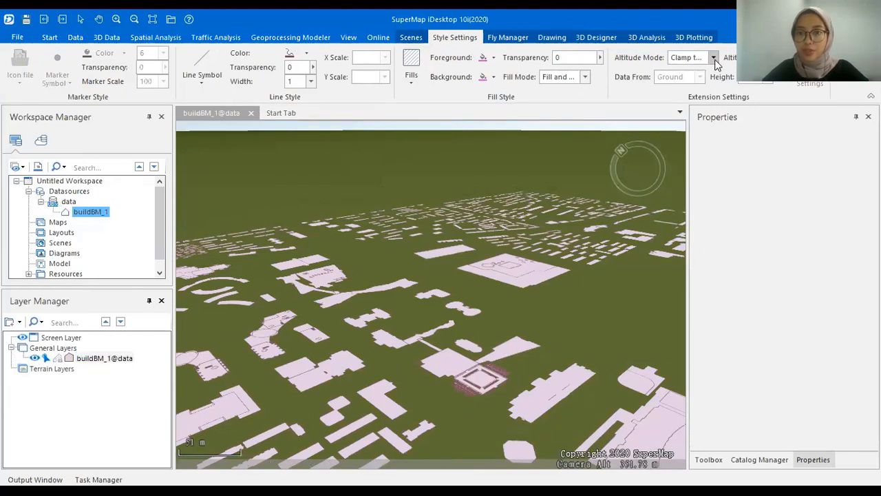
{"action": "left_click", "coordinate": [709, 80]}
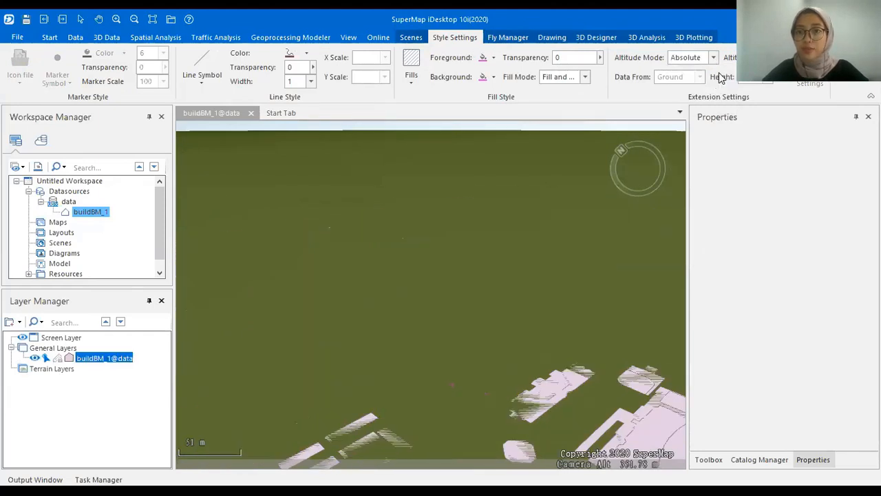
{"action": "left_click", "coordinate": [770, 84]}
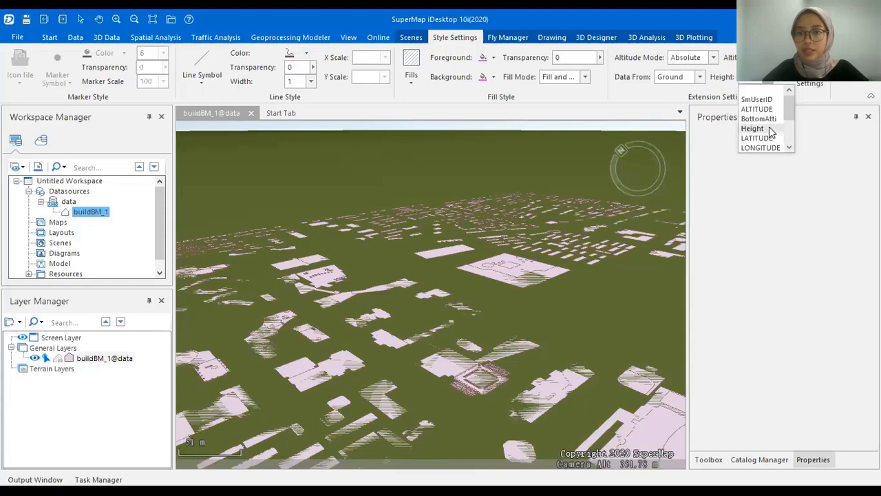
{"action": "left_click", "coordinate": [769, 128]}
{"action": "left_click_drag", "start_coordinate": [537, 422], "coordinate": [467, 378]}
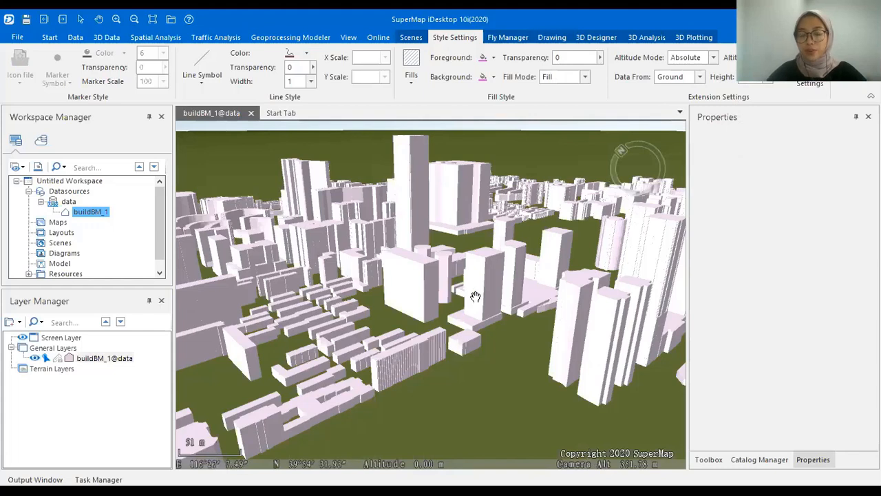
{"action": "left_click_drag", "start_coordinate": [424, 286], "coordinate": [577, 294]}
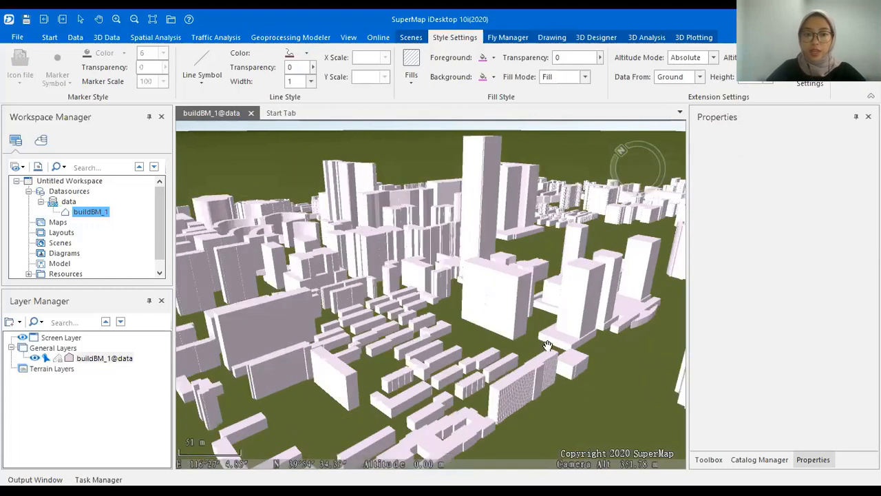
{"action": "left_click_drag", "start_coordinate": [618, 347], "coordinate": [450, 313]}
{"action": "left_click_drag", "start_coordinate": [386, 325], "coordinate": [550, 304]}
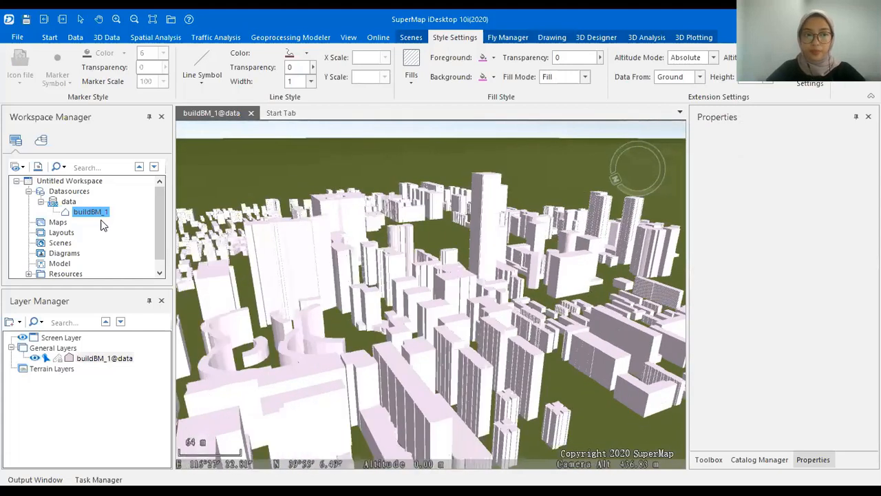
Open the buildBM_1 attribute table, scroll through its fields, then close it.
{"action": "right_click", "coordinate": [101, 214]}
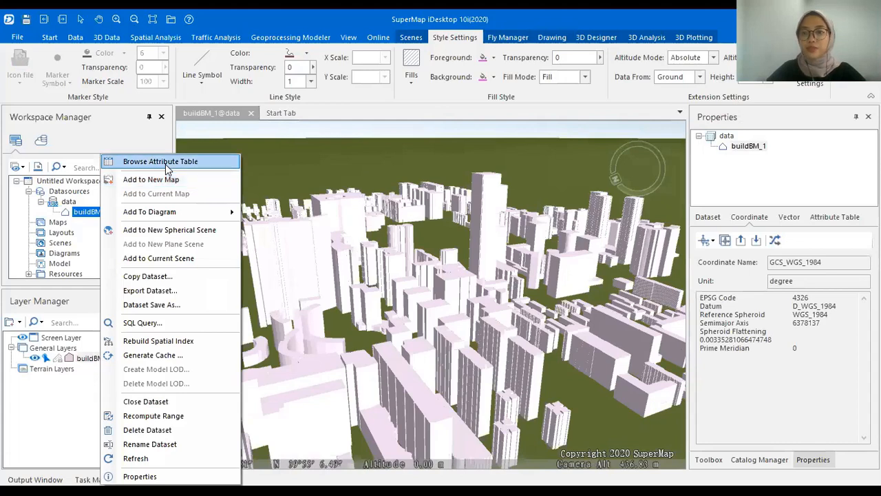
{"action": "left_click", "coordinate": [165, 164]}
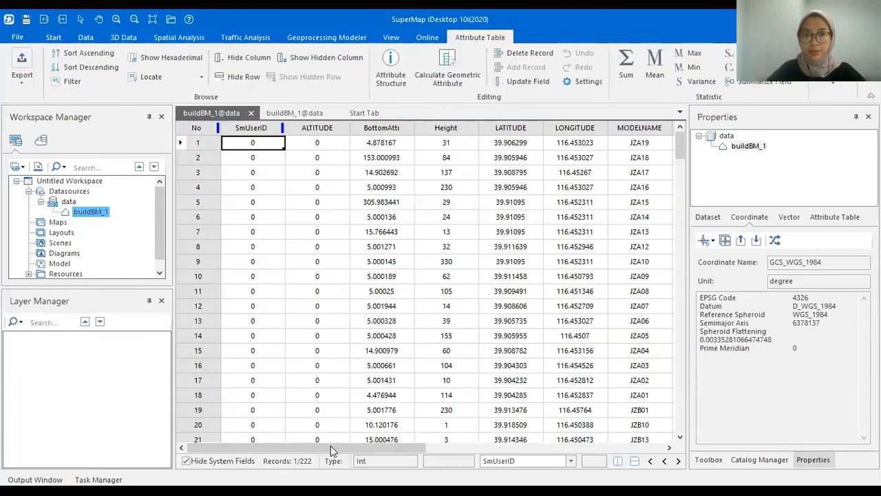
{"action": "scroll", "coordinate": [330, 446], "scroll_direction": "right", "scroll_amount": 5}
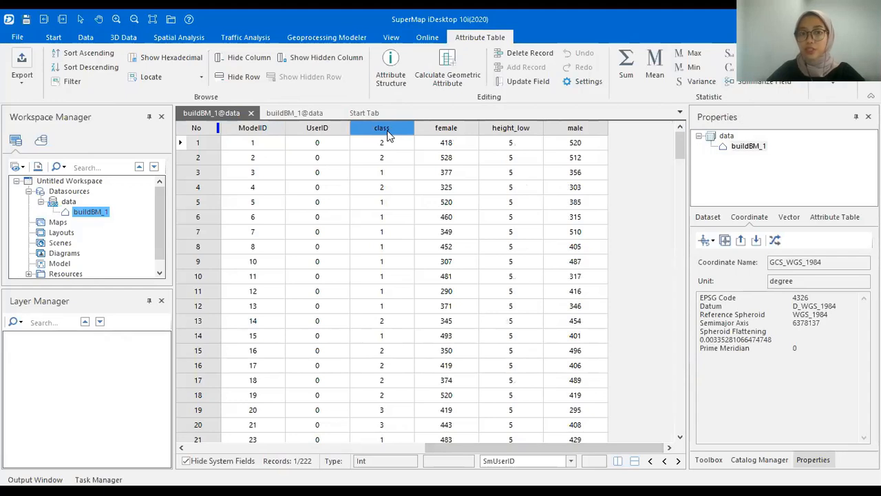
{"action": "left_click", "coordinate": [251, 113]}
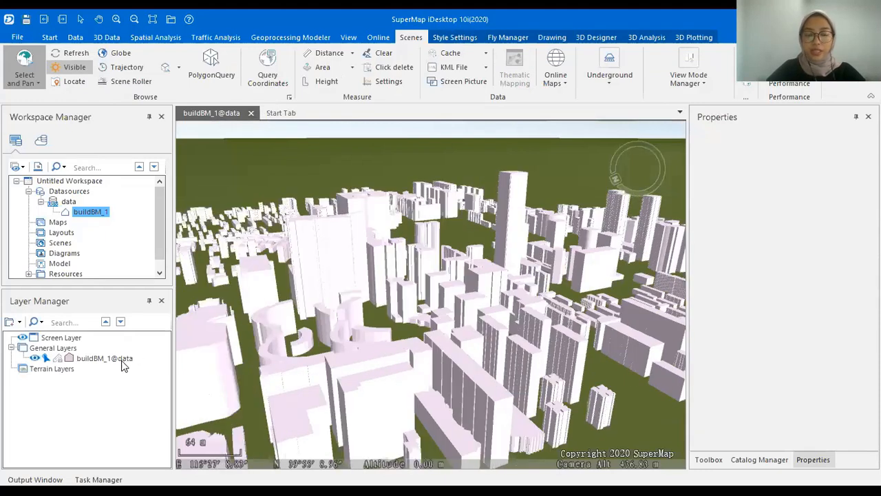
Open the buildBM_1@data layer's fill style settings and close them without changes.
{"action": "right_click", "coordinate": [124, 359]}
{"action": "left_click", "coordinate": [203, 320]}
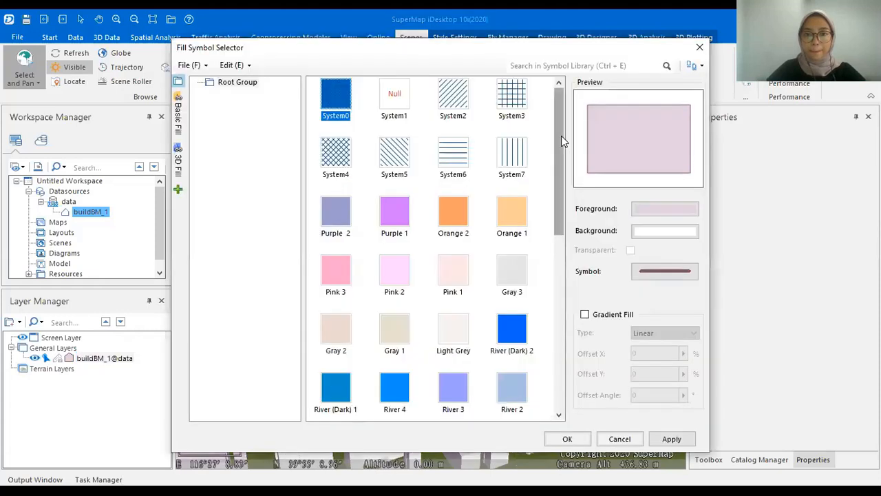
{"action": "left_click", "coordinate": [699, 47]}
{"action": "right_click", "coordinate": [129, 358]}
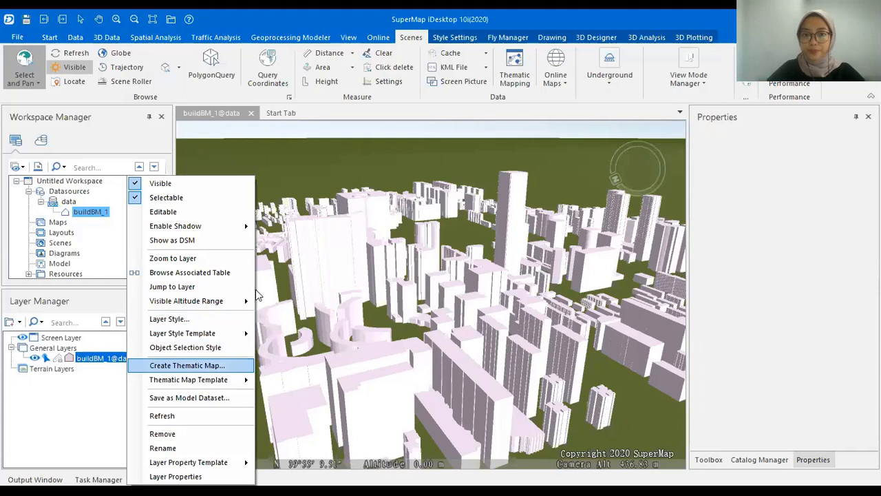
Create a unique values thematic map of the buildings using the class field.
{"action": "left_click", "coordinate": [210, 367]}
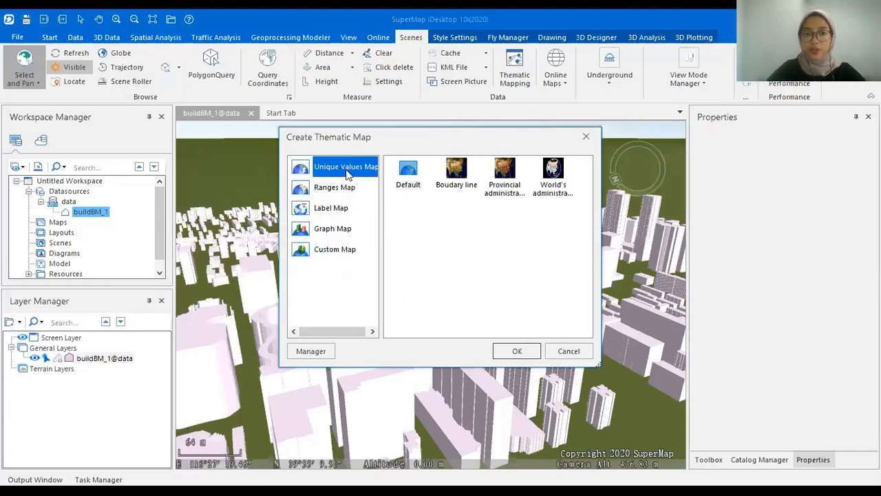
{"action": "left_click", "coordinate": [527, 351]}
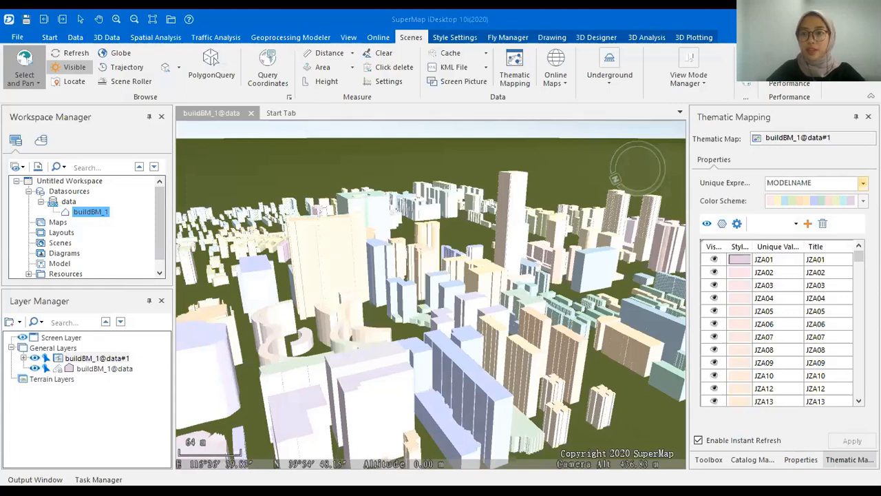
{"action": "left_click", "coordinate": [862, 183]}
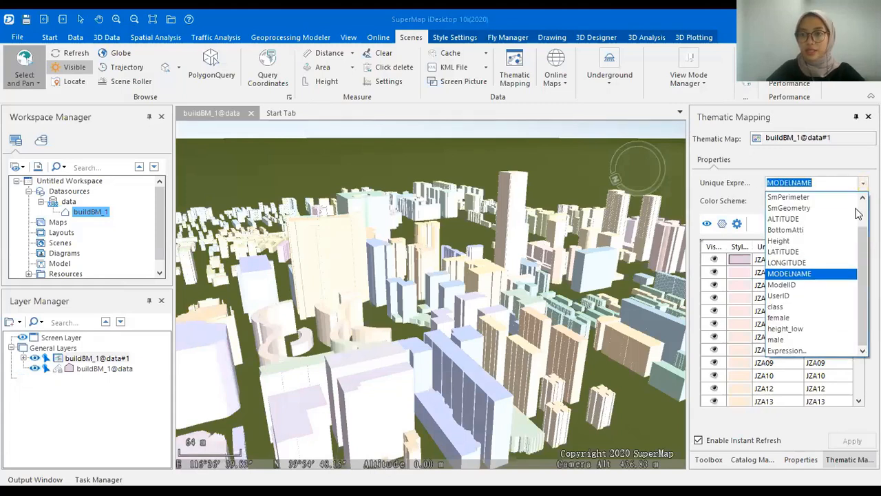
{"action": "left_click", "coordinate": [821, 313]}
{"action": "left_click_drag", "start_coordinate": [483, 343], "coordinate": [409, 381]}
{"action": "left_click_drag", "start_coordinate": [567, 387], "coordinate": [470, 324]}
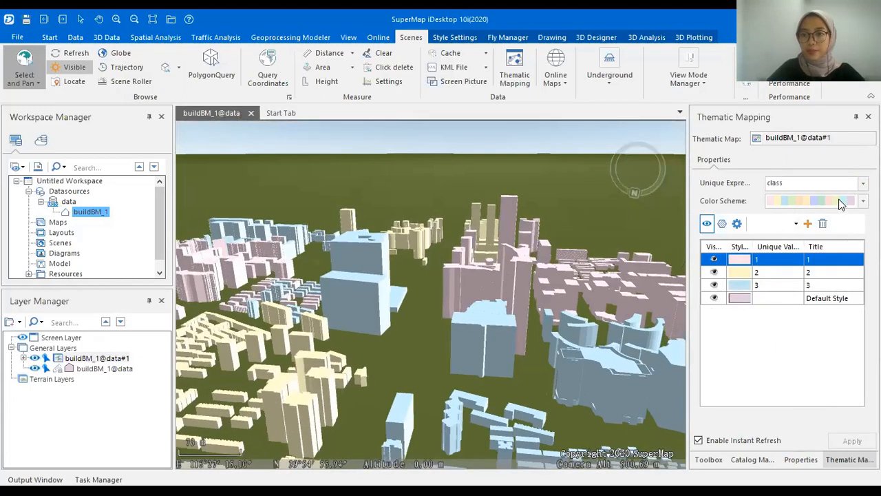
Apply the HF_Warm colour scheme to classes 1, 2 and 3 and inspect the recoloured city.
{"action": "left_click", "coordinate": [838, 200]}
{"action": "scroll", "coordinate": [852, 387], "scroll_direction": "down", "scroll_amount": 8}
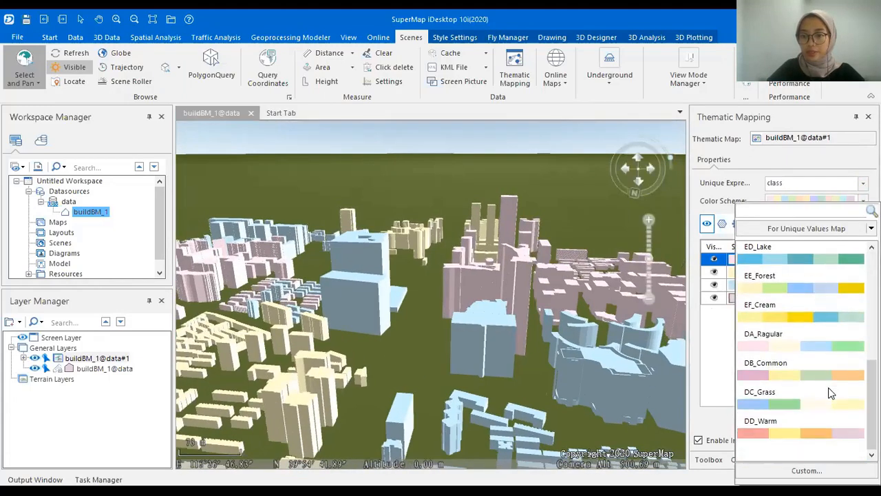
{"action": "left_click", "coordinate": [807, 228]}
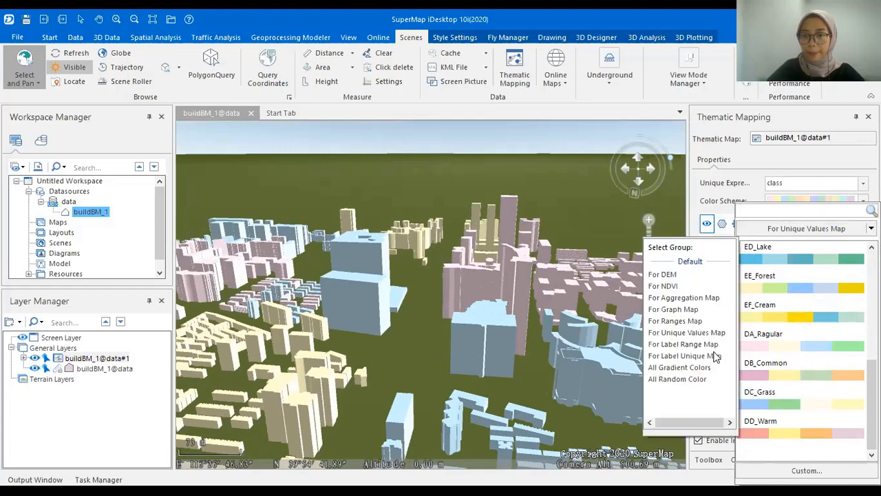
{"action": "left_click", "coordinate": [702, 379]}
{"action": "scroll", "coordinate": [835, 314], "scroll_direction": "down", "scroll_amount": 3}
{"action": "scroll", "coordinate": [836, 317], "scroll_direction": "up", "scroll_amount": 2}
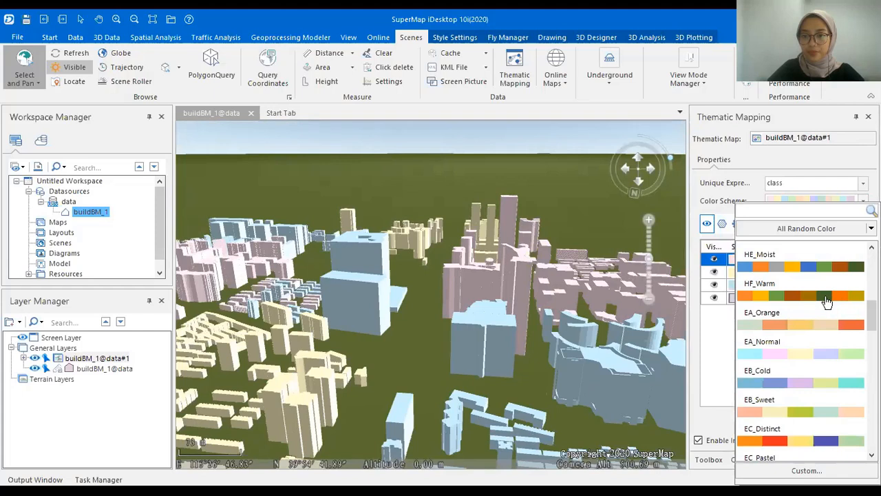
{"action": "left_click", "coordinate": [825, 299]}
{"action": "left_click_drag", "start_coordinate": [491, 297], "coordinate": [488, 292]}
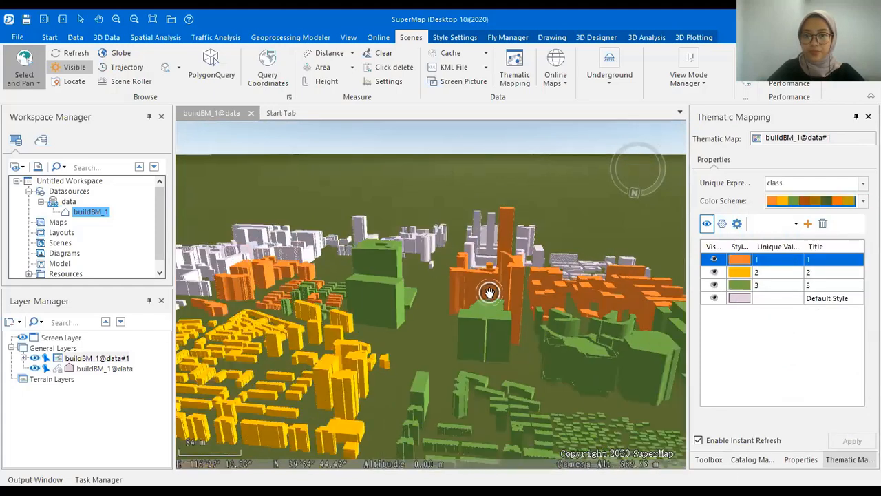
{"action": "left_click_drag", "start_coordinate": [428, 302], "coordinate": [497, 317]}
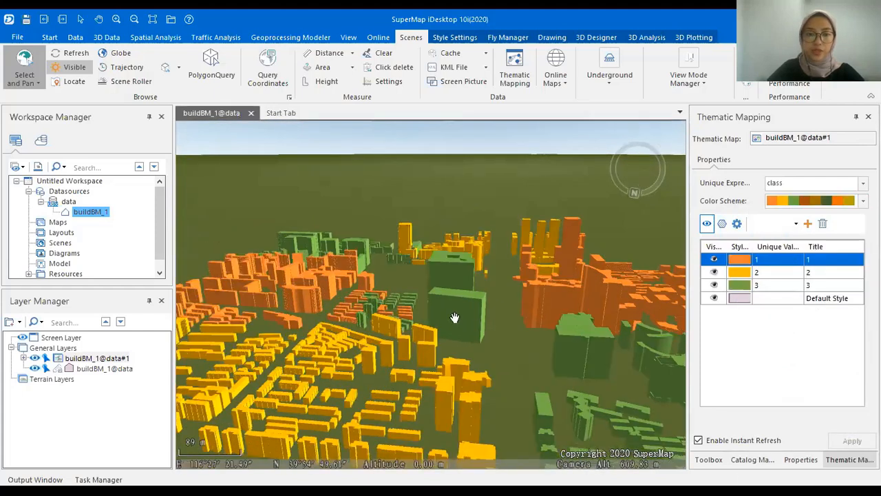
{"action": "left_click_drag", "start_coordinate": [371, 281], "coordinate": [340, 293]}
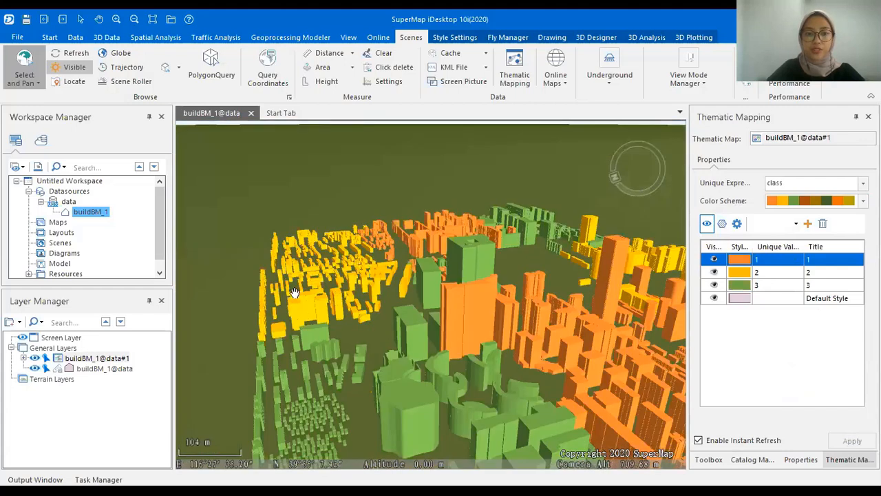
{"action": "left_click_drag", "start_coordinate": [400, 301], "coordinate": [451, 304]}
{"action": "left_click_drag", "start_coordinate": [296, 292], "coordinate": [386, 349]}
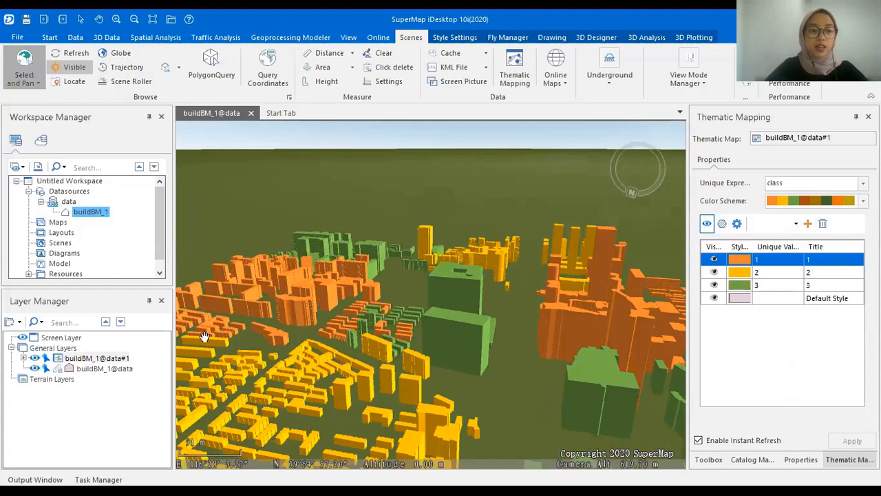
Remove the original uncoloured buildBM_1@data layer from the scene.
{"action": "right_click", "coordinate": [114, 371]}
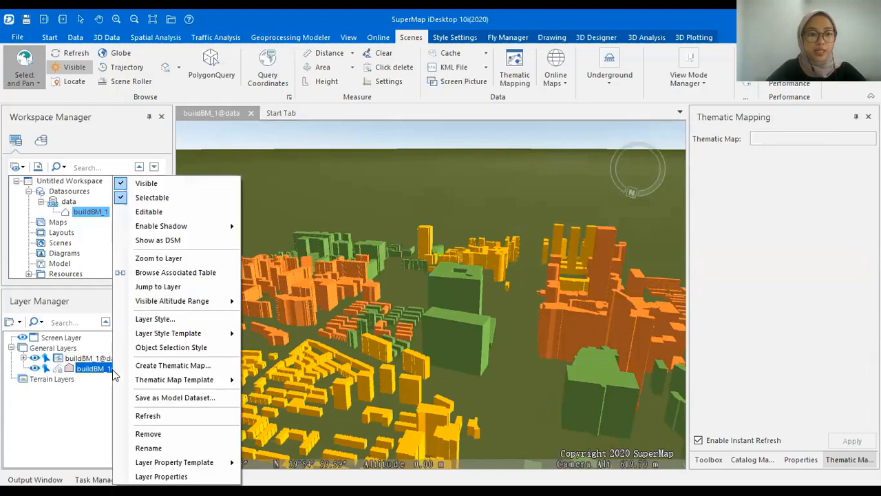
{"action": "left_click", "coordinate": [171, 435]}
{"action": "left_click", "coordinate": [451, 300]}
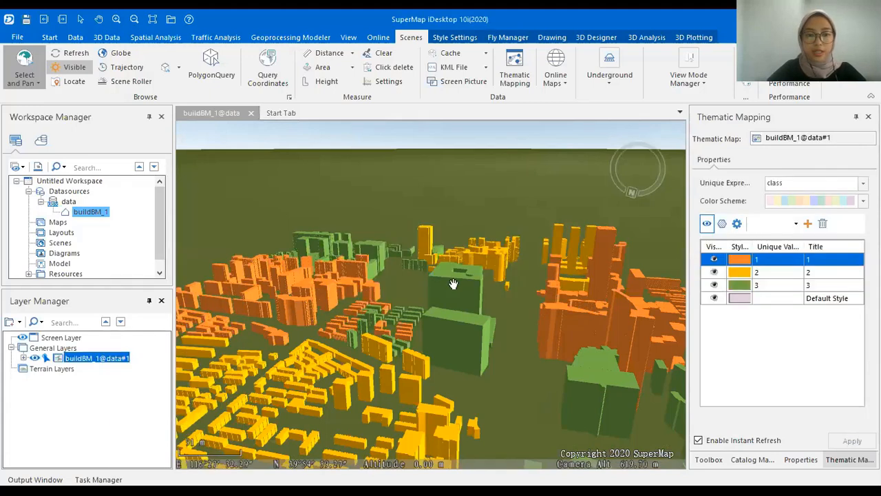
Save the scene as building_scene.
{"action": "right_click", "coordinate": [448, 181]}
{"action": "left_click", "coordinate": [514, 307]}
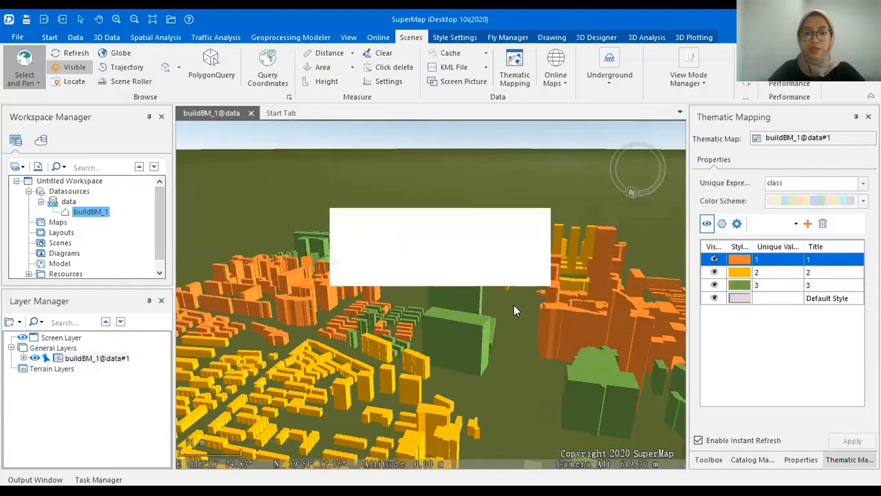
{"action": "type", "text": "building_scene"}
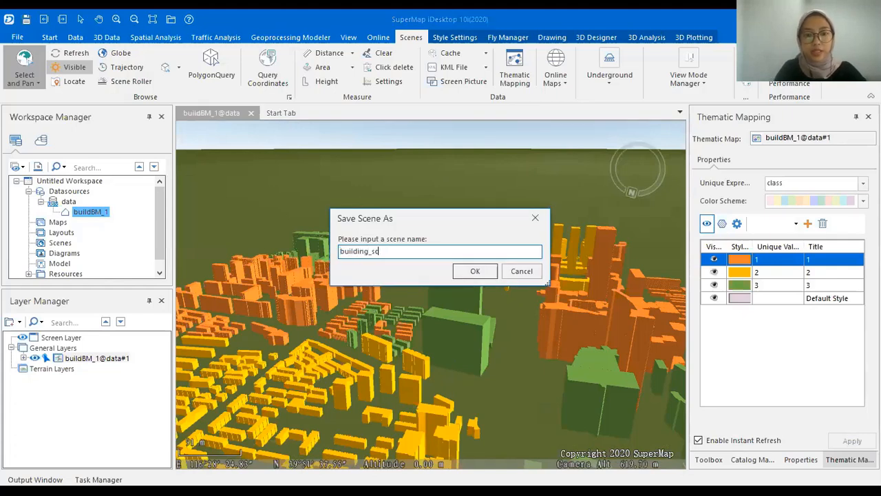
{"action": "left_click", "coordinate": [476, 271]}
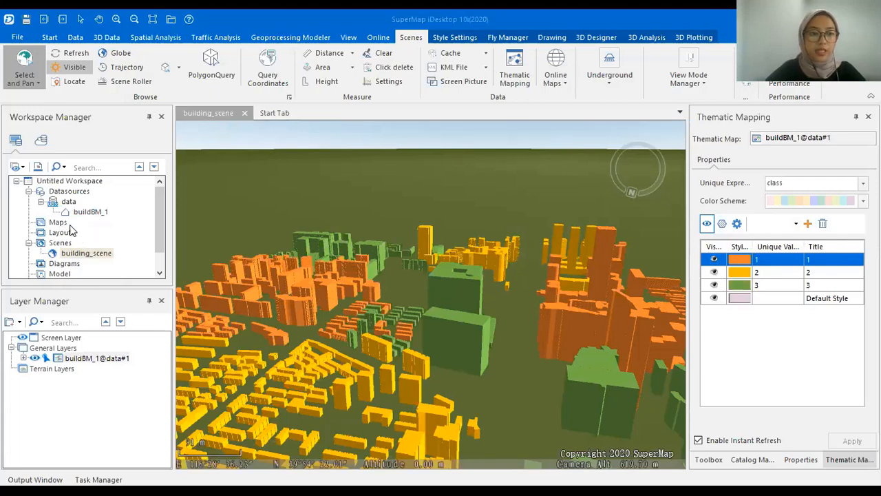
Save the workspace with building_scene as the file workspace project in the process folder.
{"action": "right_click", "coordinate": [77, 180]}
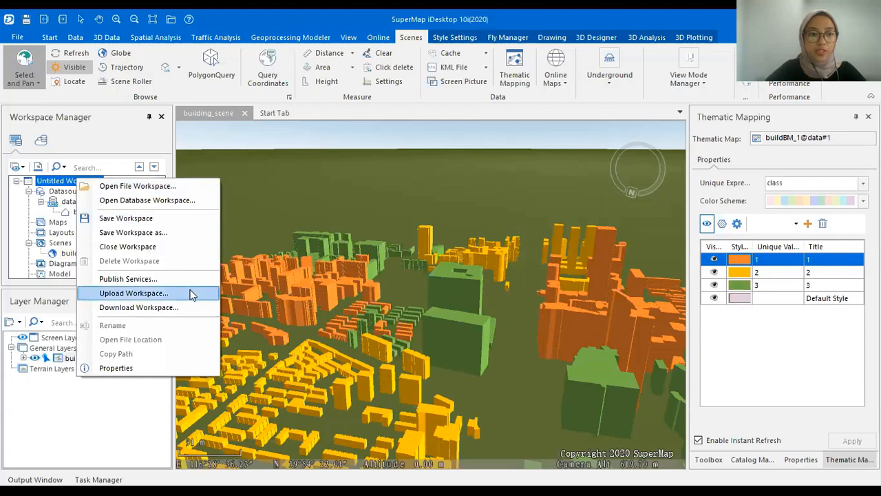
{"action": "left_click", "coordinate": [178, 213]}
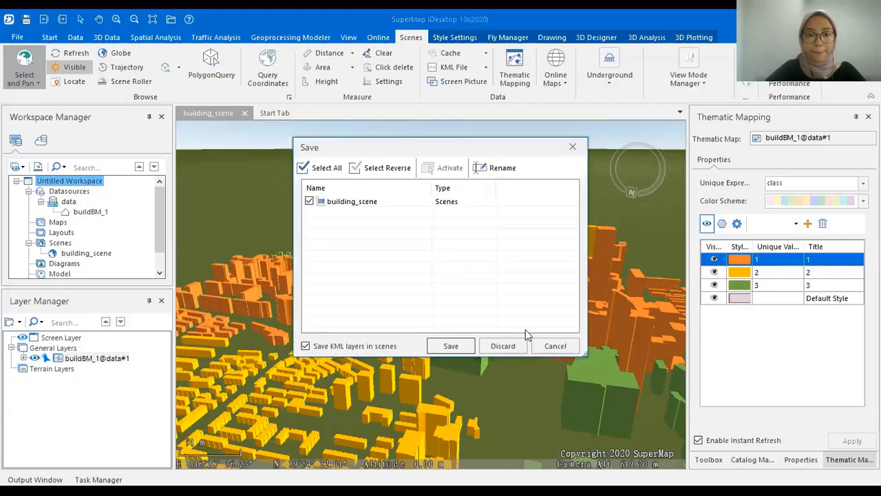
{"action": "left_click", "coordinate": [461, 349]}
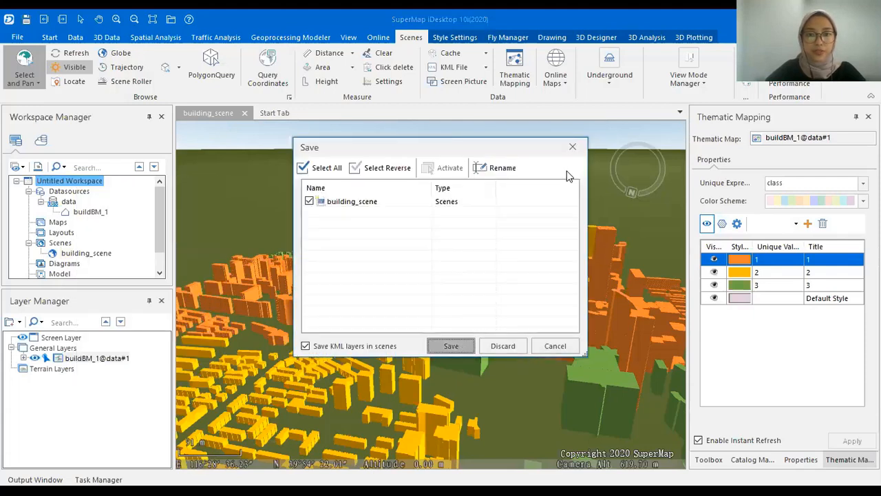
{"action": "left_click", "coordinate": [615, 132]}
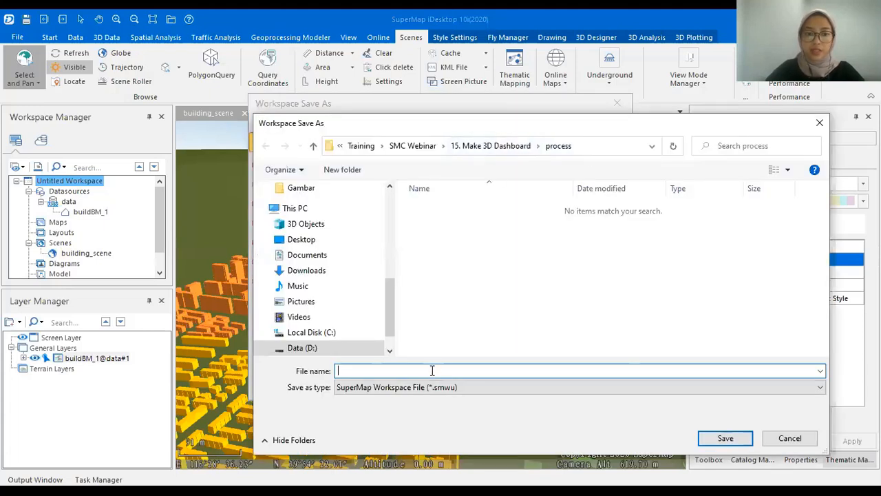
{"action": "type", "text": "project"}
{"action": "key", "text": "Return"}
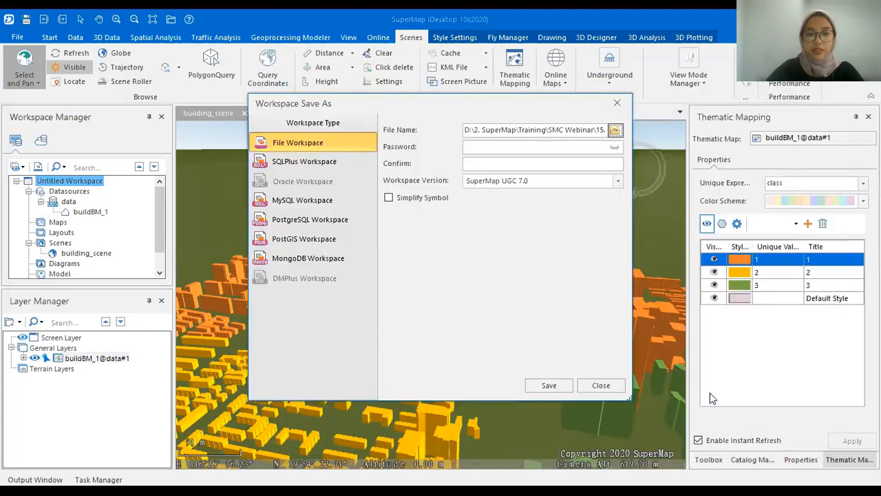
{"action": "left_click", "coordinate": [549, 385]}
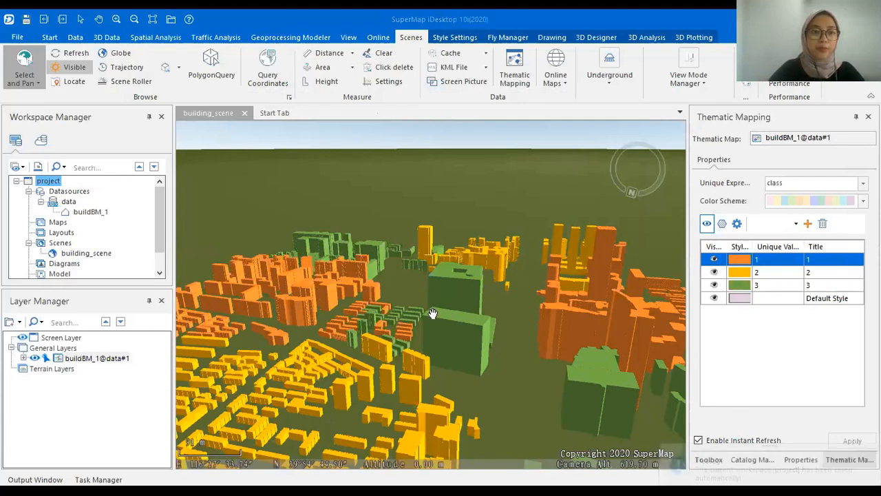
Start a scene cache for building_scene, saving and closing the scene first.
{"action": "right_click", "coordinate": [96, 257]}
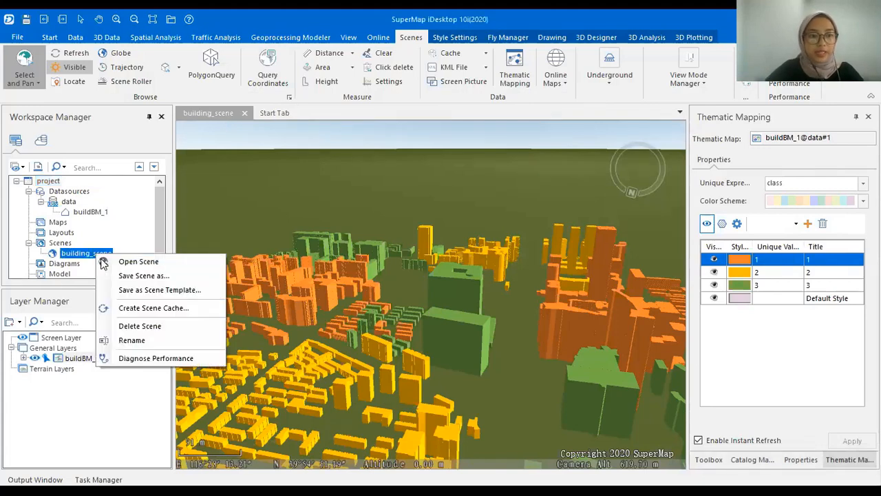
{"action": "left_click", "coordinate": [177, 304]}
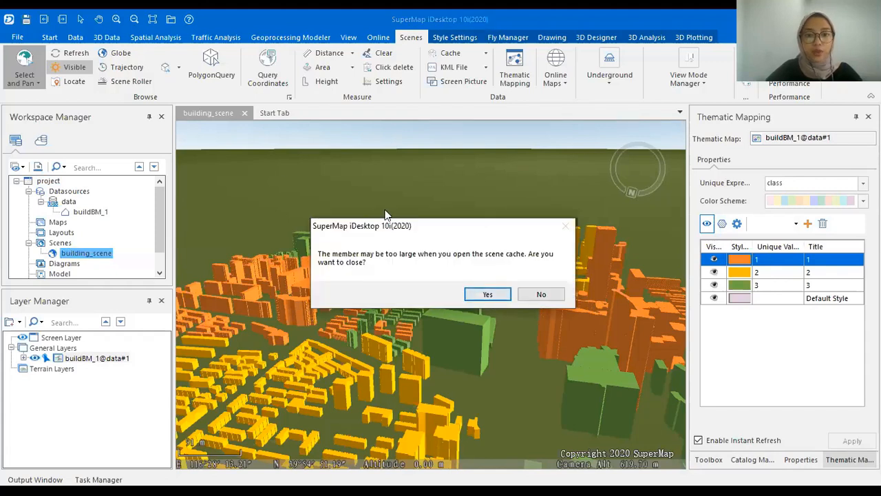
{"action": "left_click", "coordinate": [489, 295]}
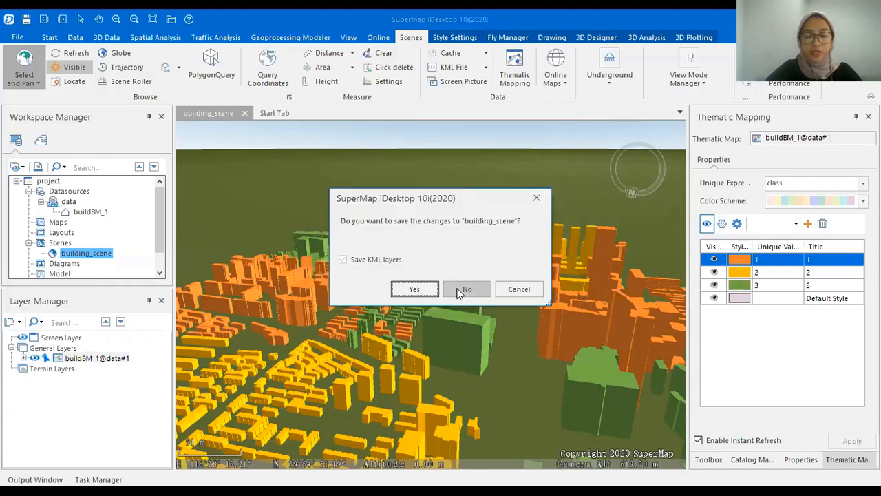
{"action": "left_click", "coordinate": [411, 285]}
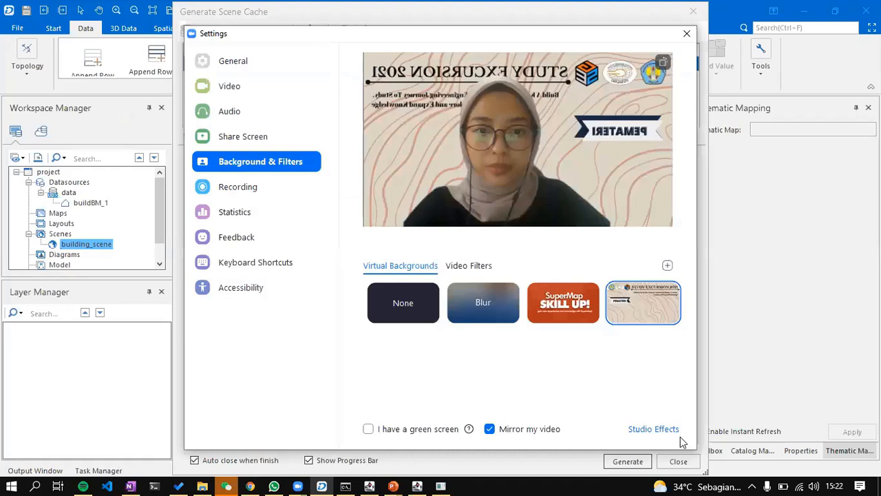
Set the cache output folder to process and generate the building_scene cache.
{"action": "left_click", "coordinate": [686, 34]}
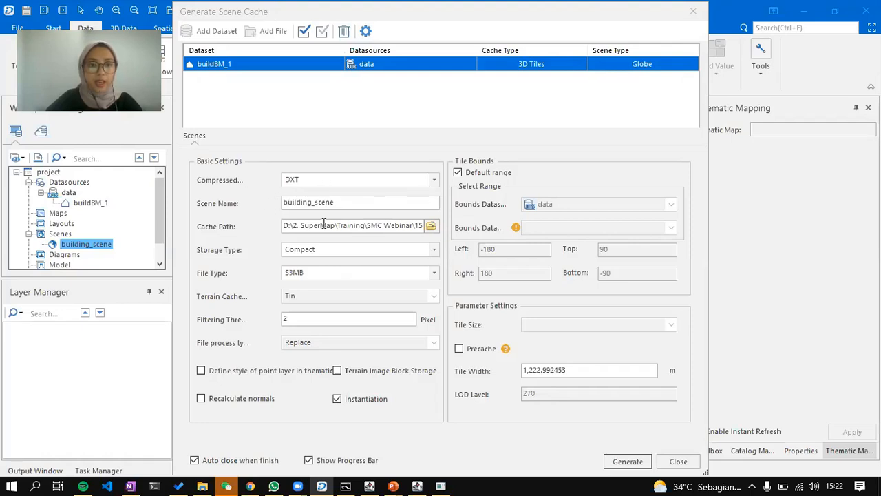
{"action": "left_click", "coordinate": [431, 226]}
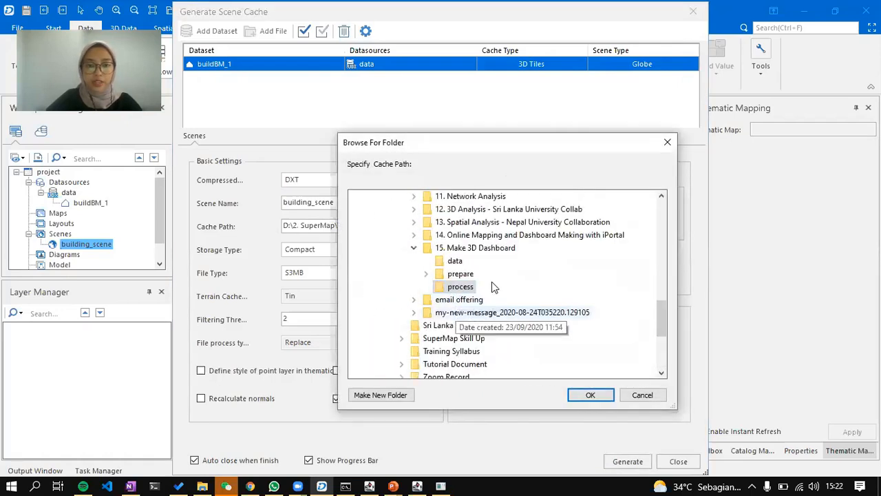
{"action": "left_click", "coordinate": [590, 395]}
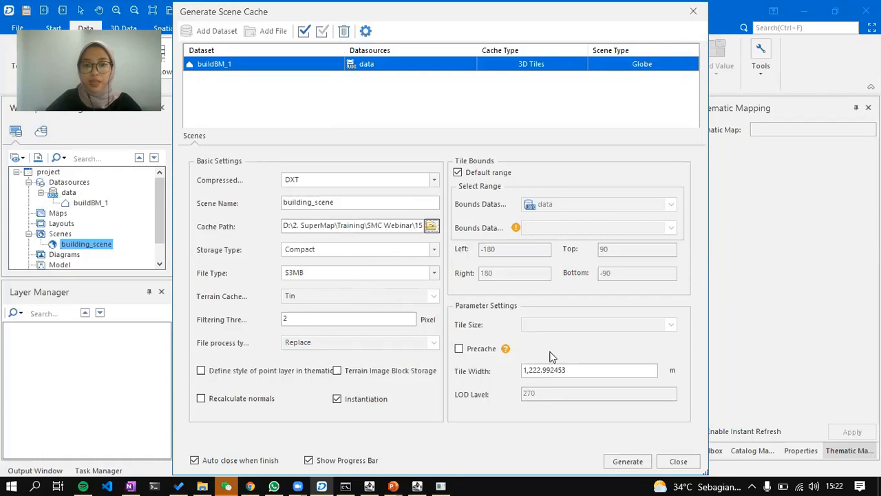
{"action": "left_click", "coordinate": [635, 460]}
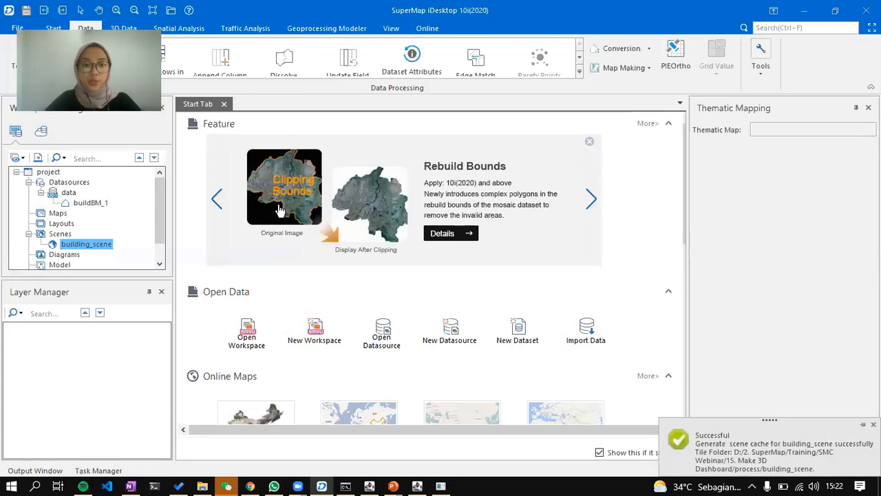
In File Explorer, browse Training > SMC Webinar > 15. Make 3D Dashboard > process > building_scene.
{"action": "left_click", "coordinate": [203, 485]}
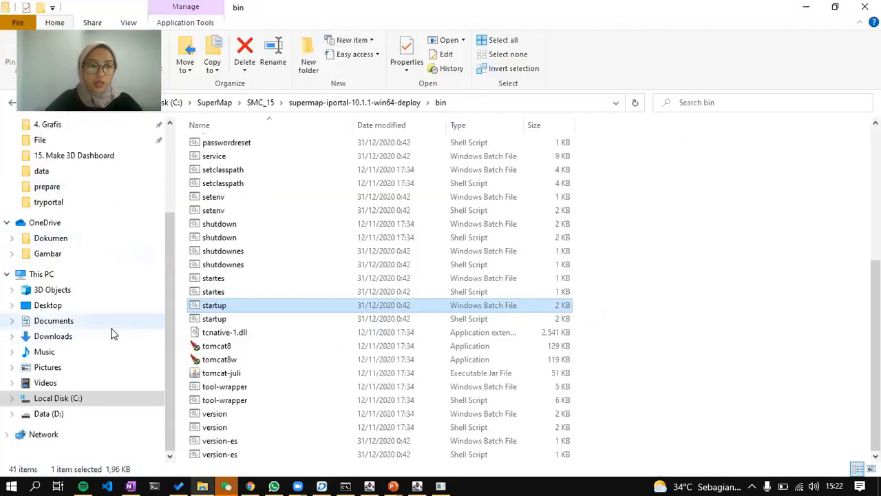
{"action": "scroll", "coordinate": [110, 331], "scroll_direction": "up", "scroll_amount": 3}
{"action": "left_click", "coordinate": [83, 187]}
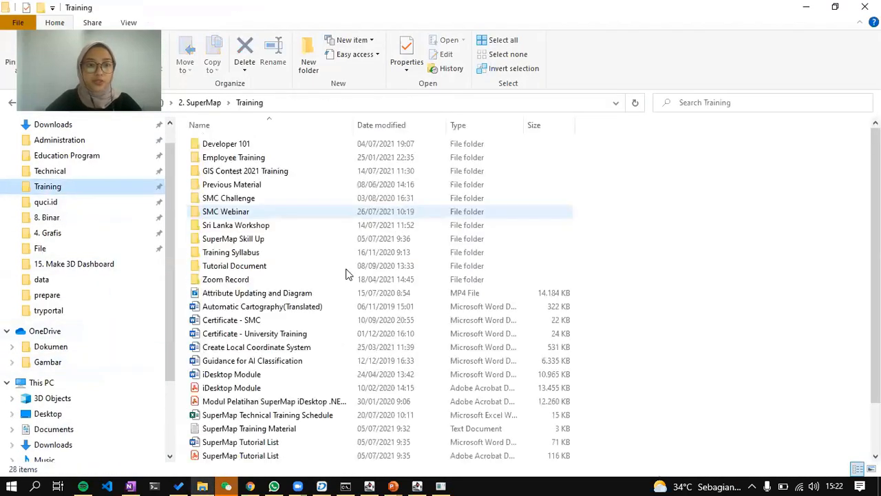
{"action": "left_click", "coordinate": [309, 207]}
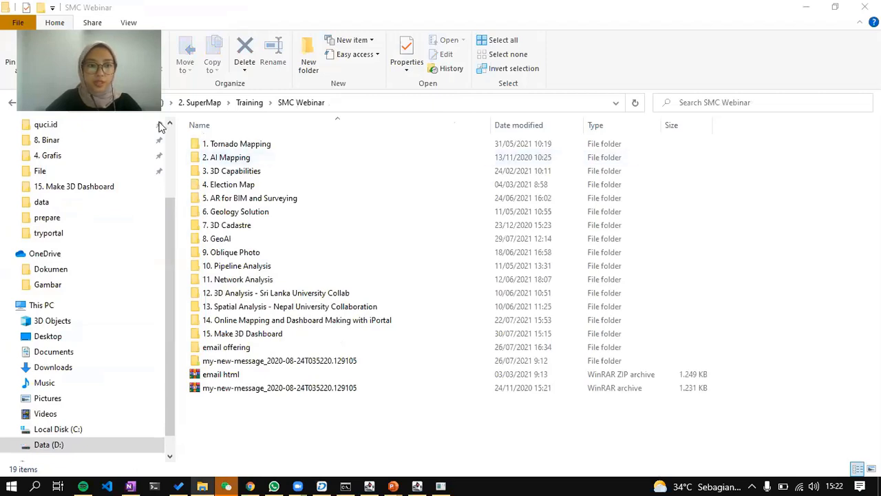
{"action": "double_click", "coordinate": [274, 336]}
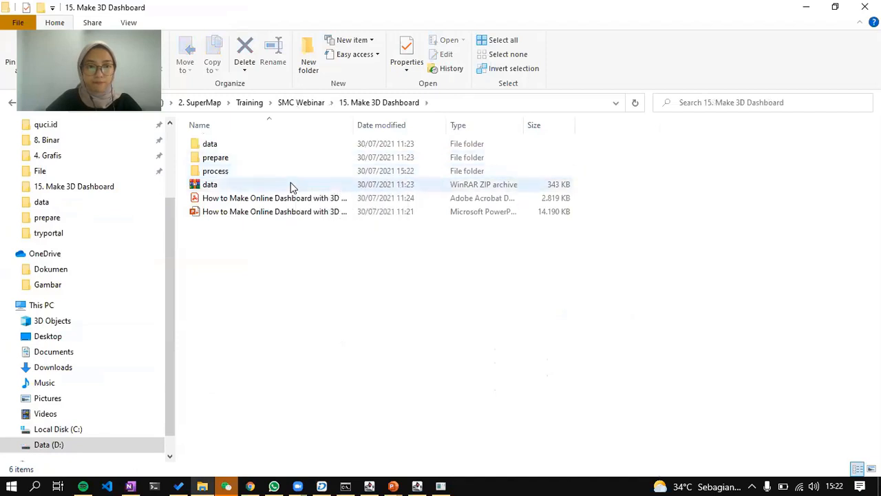
{"action": "double_click", "coordinate": [296, 173]}
{"action": "double_click", "coordinate": [308, 150]}
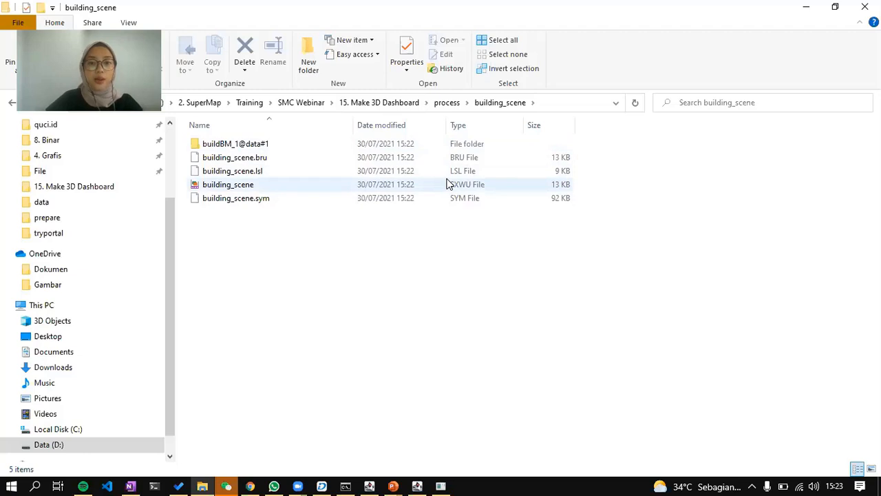
Recheck the building_scene cache folder's five files and return to SuperMap iDesktop.
{"action": "left_click", "coordinate": [447, 103]}
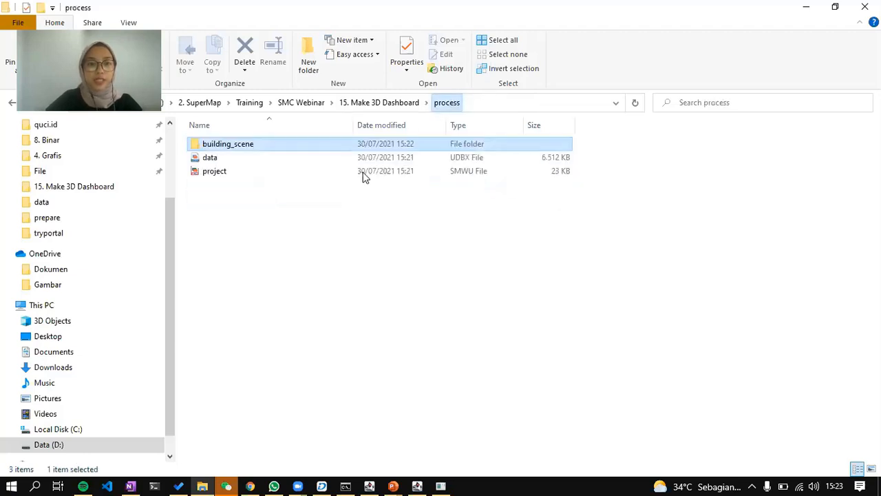
{"action": "double_click", "coordinate": [361, 143]}
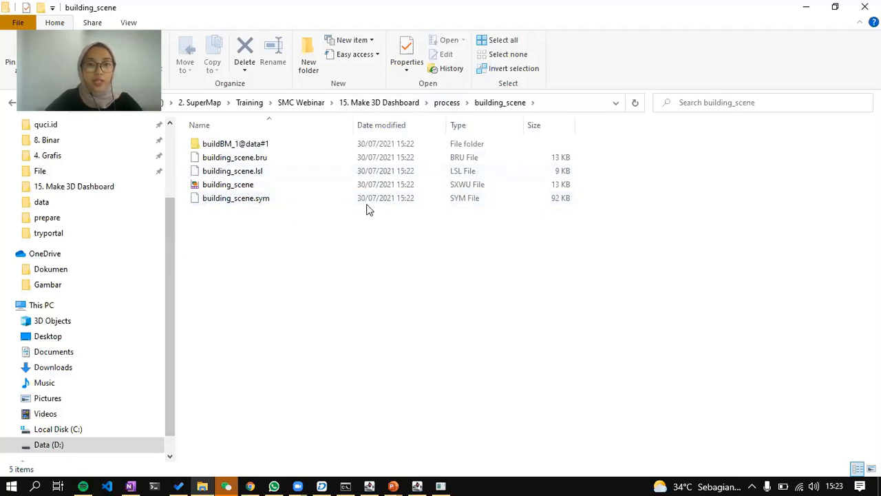
{"action": "left_click", "coordinate": [321, 486]}
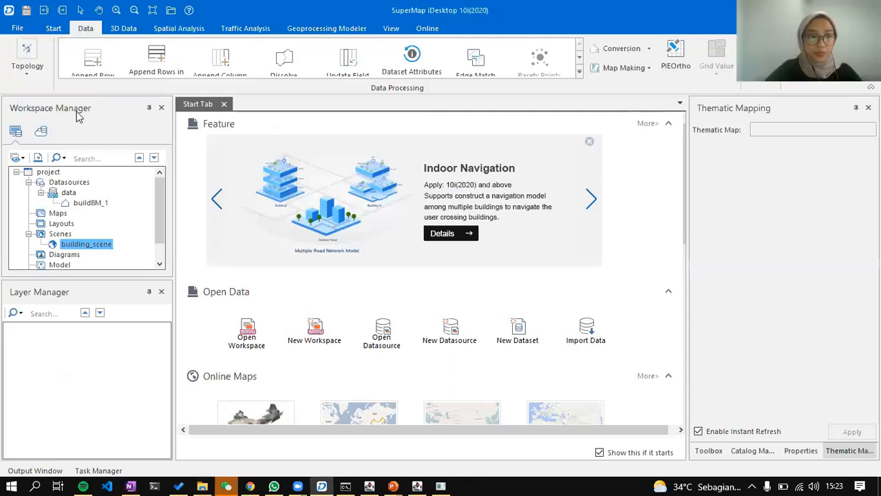
Swap the project workspace for building_scene.sxwu and open its building_scene 3D scene.
{"action": "right_click", "coordinate": [58, 174]}
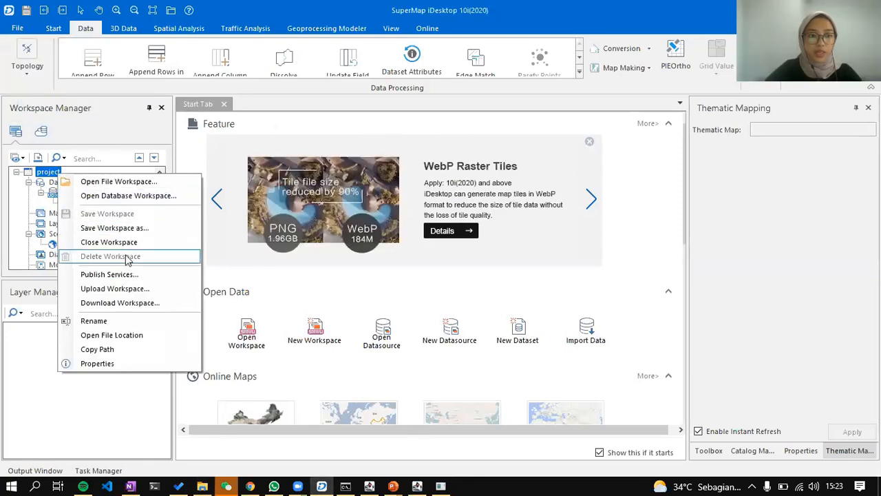
{"action": "left_click", "coordinate": [137, 242]}
{"action": "right_click", "coordinate": [90, 175]}
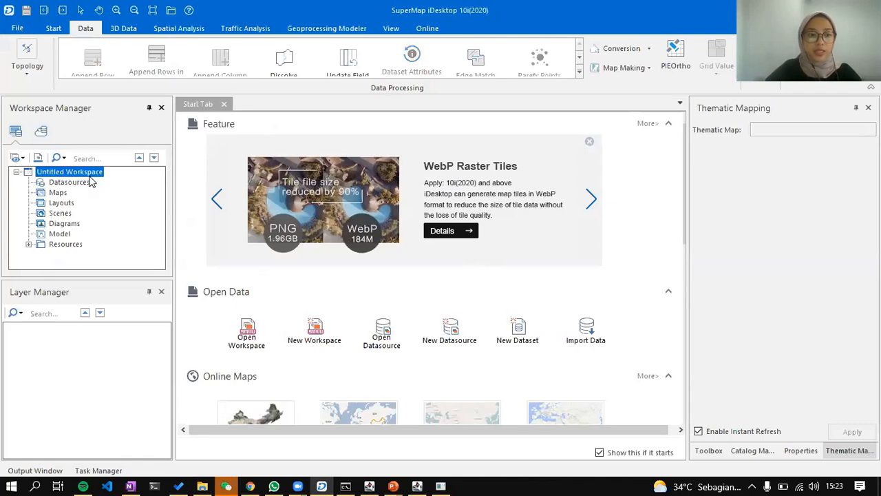
{"action": "left_click", "coordinate": [158, 184]}
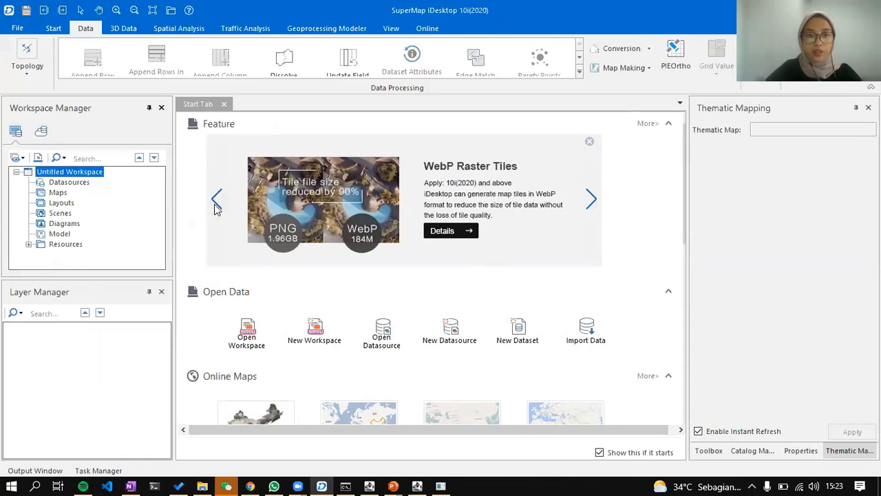
{"action": "left_click", "coordinate": [272, 107]}
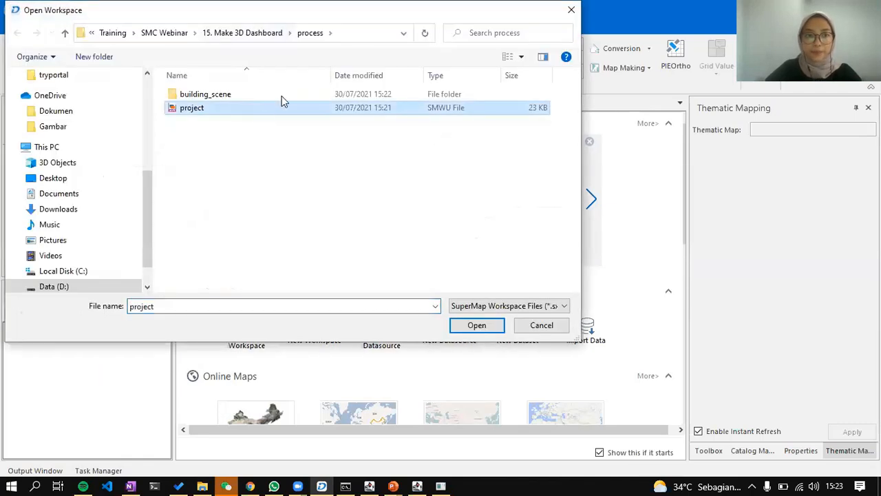
{"action": "double_click", "coordinate": [276, 98]}
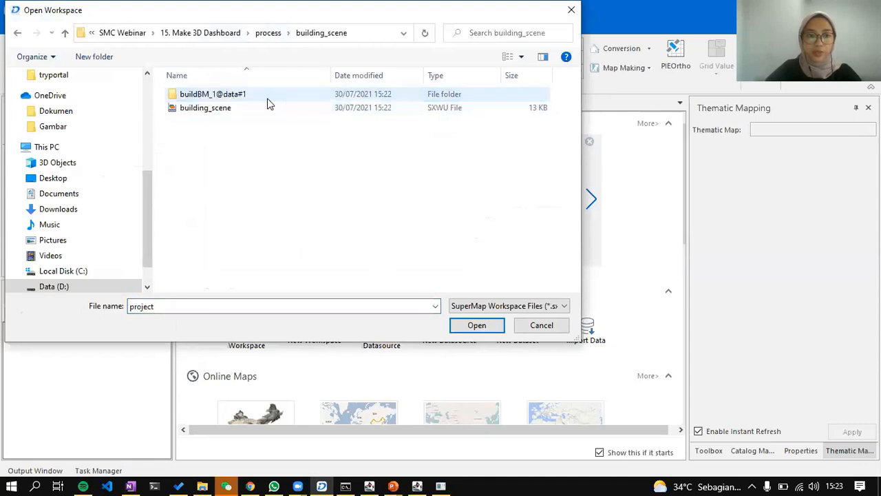
{"action": "left_click", "coordinate": [232, 115]}
{"action": "left_click", "coordinate": [478, 325]}
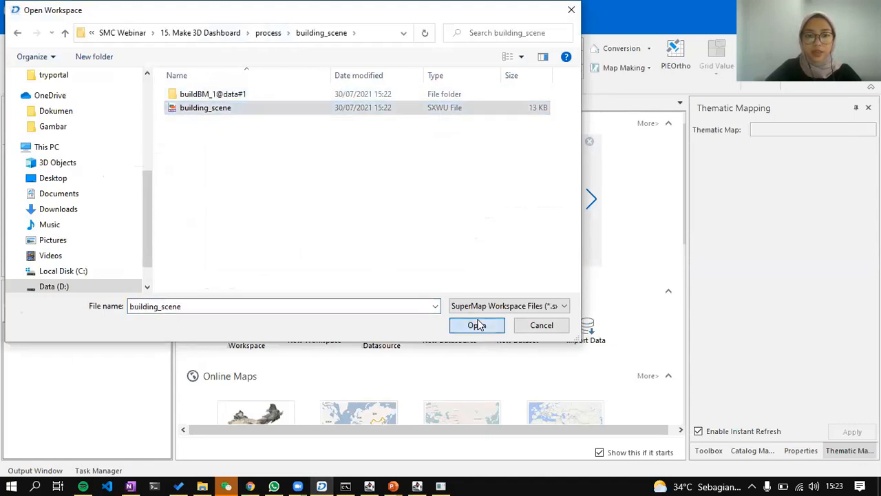
{"action": "left_click", "coordinate": [29, 212]}
{"action": "double_click", "coordinate": [67, 222]}
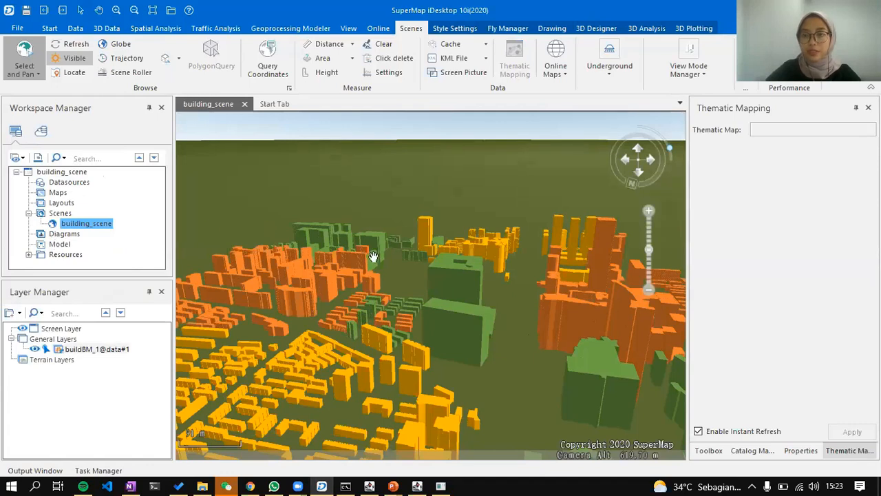
Close the building_scene workspace, agreeing to save it and its scene.
{"action": "scroll", "coordinate": [358, 269], "scroll_direction": "down", "scroll_amount": 2}
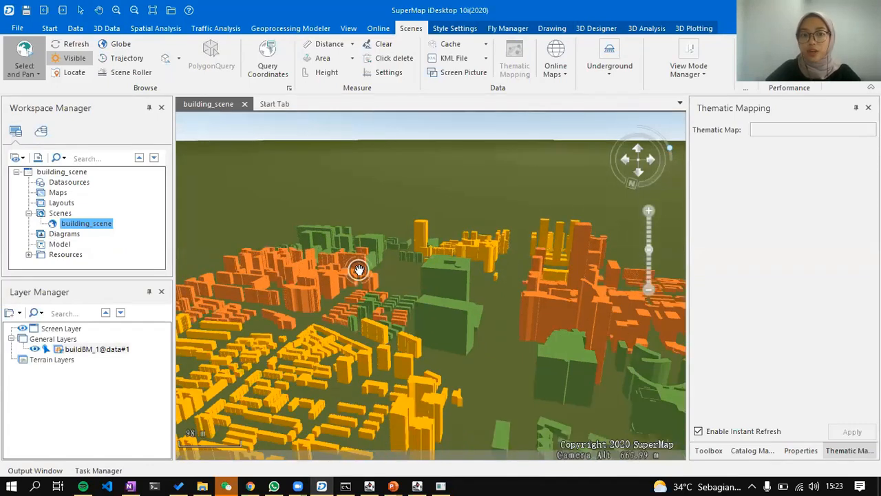
{"action": "scroll", "coordinate": [378, 295], "scroll_direction": "down", "scroll_amount": 2}
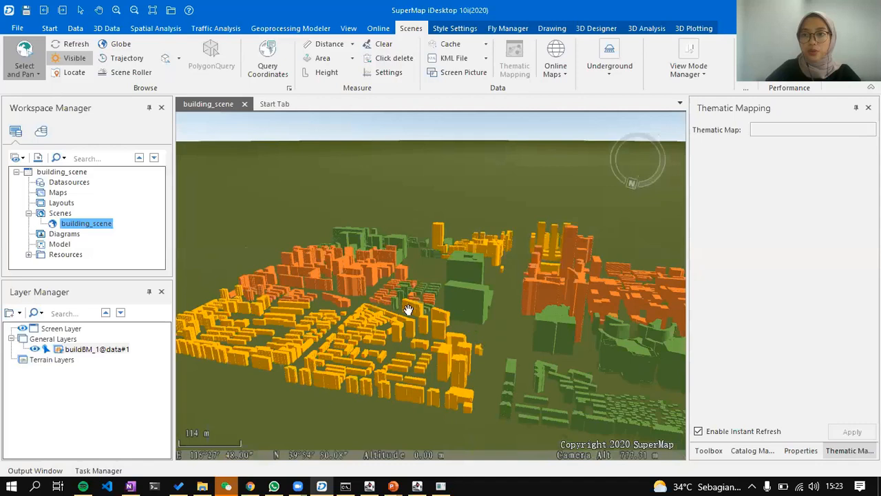
{"action": "left_click_drag", "start_coordinate": [408, 310], "coordinate": [245, 267]}
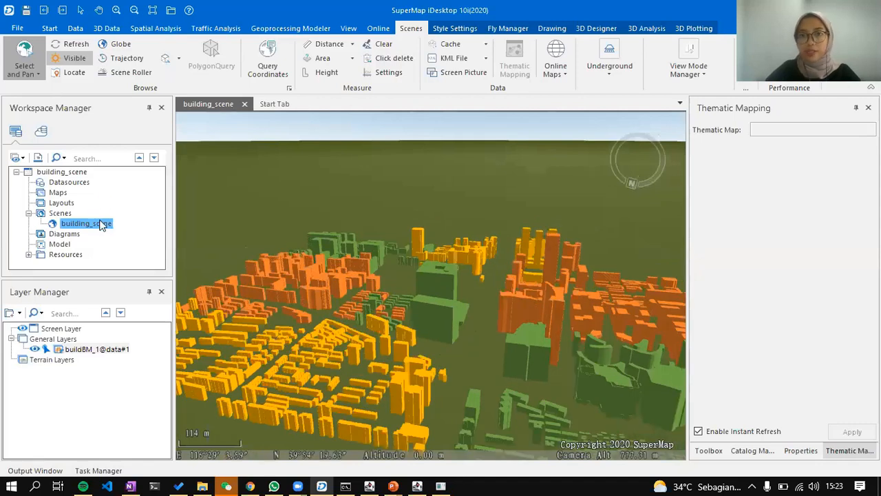
{"action": "left_click", "coordinate": [76, 173]}
{"action": "right_click", "coordinate": [78, 172]}
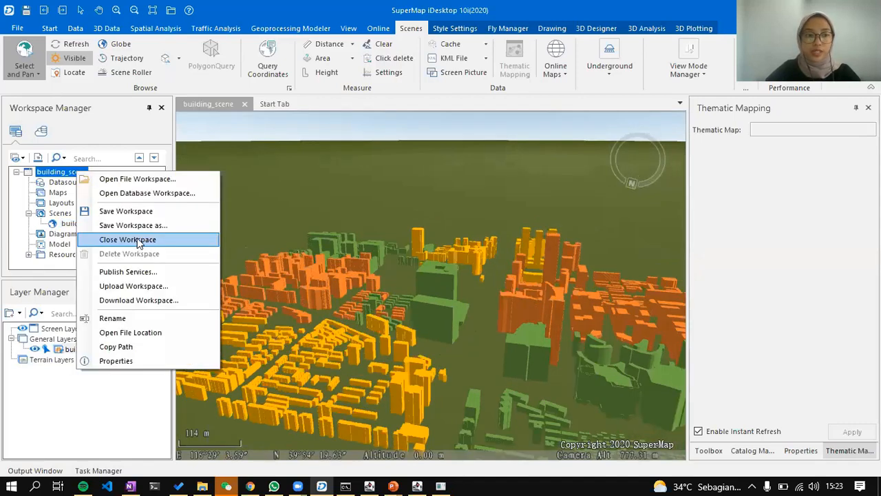
{"action": "key", "text": "Return"}
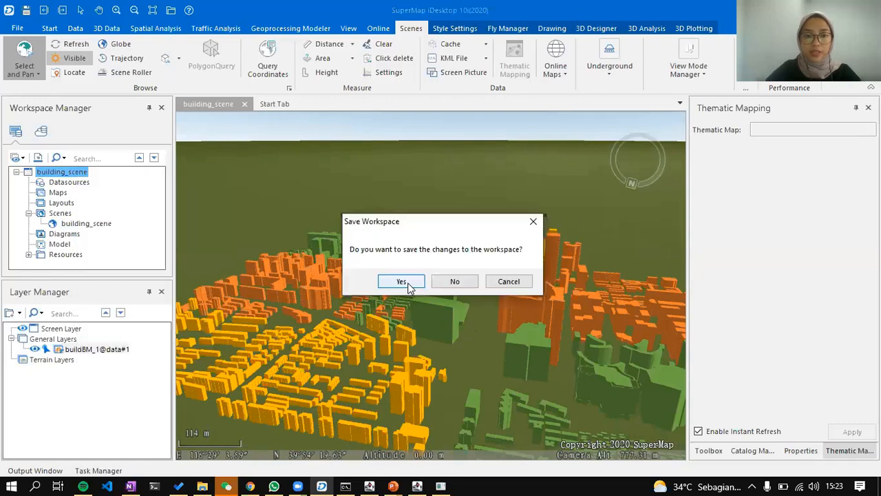
{"action": "left_click", "coordinate": [401, 282]}
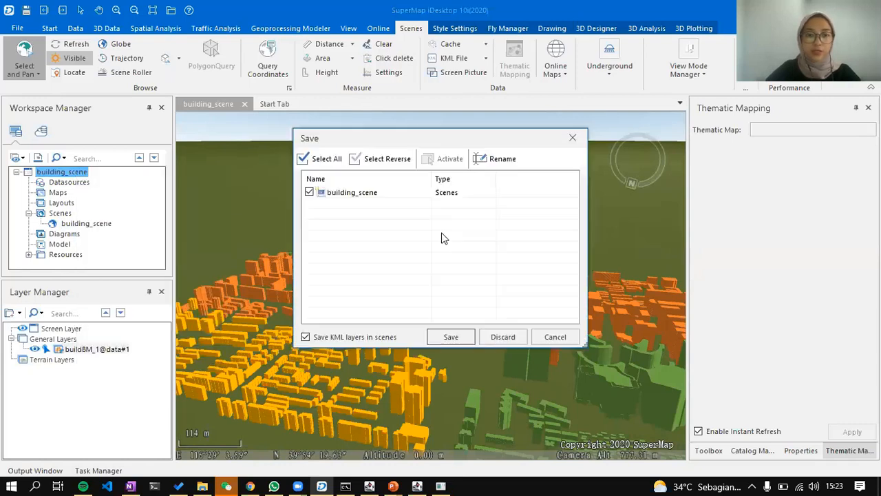
{"action": "left_click", "coordinate": [448, 336]}
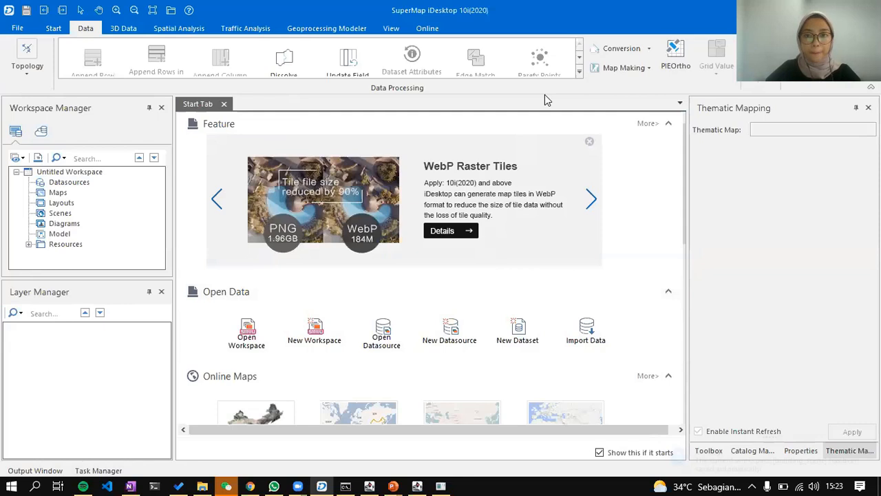
Return to the PowerPoint slide show and advance to the '03 Publish 3D scene' slide.
{"action": "left_click", "coordinate": [393, 486]}
{"action": "left_click", "coordinate": [460, 441]}
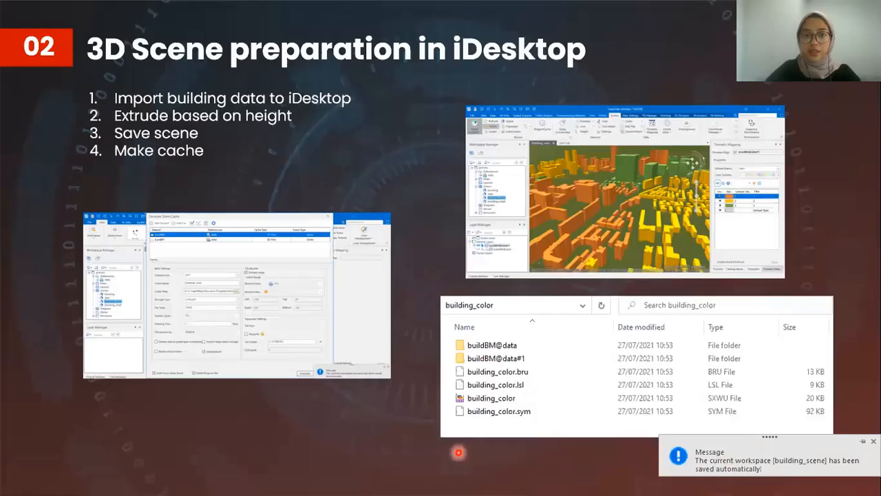
{"action": "left_click", "coordinate": [257, 279]}
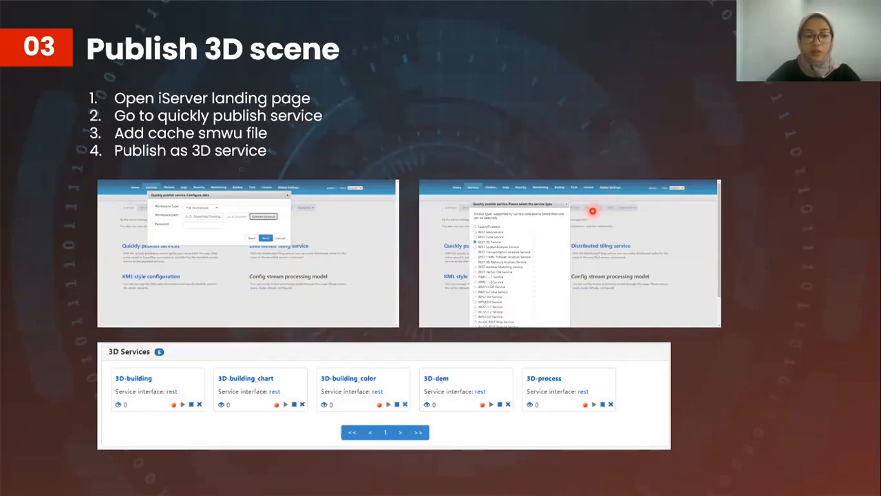
In Chrome, close the Planner and YouTube tabs and go to the iPortal home page.
{"action": "key", "text": "alt+Tab"}
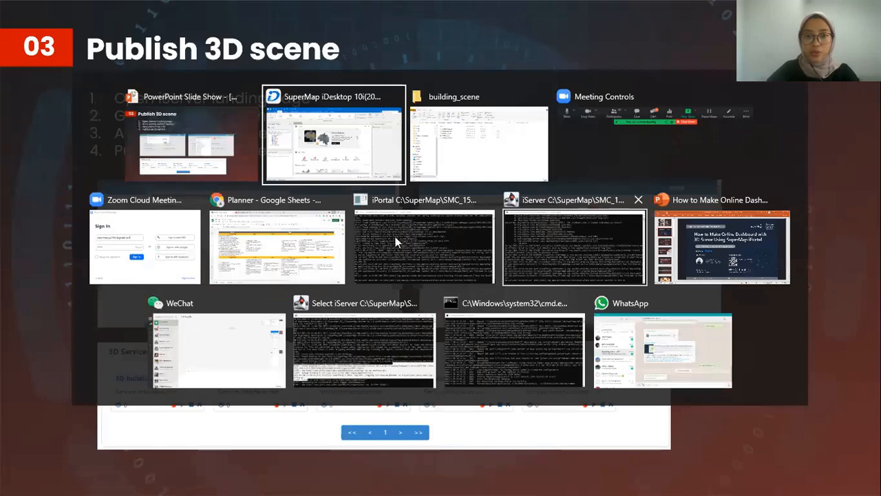
{"action": "left_click", "coordinate": [287, 235]}
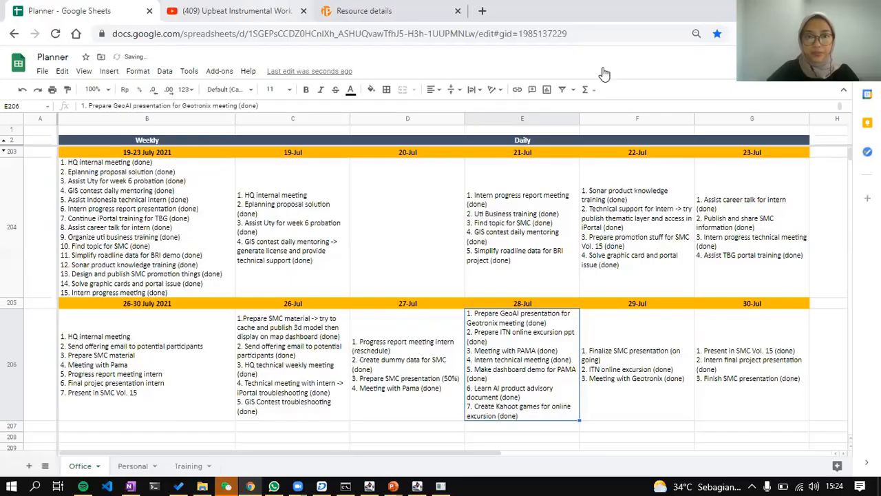
{"action": "left_click", "coordinate": [343, 8]}
{"action": "left_click", "coordinate": [149, 11]}
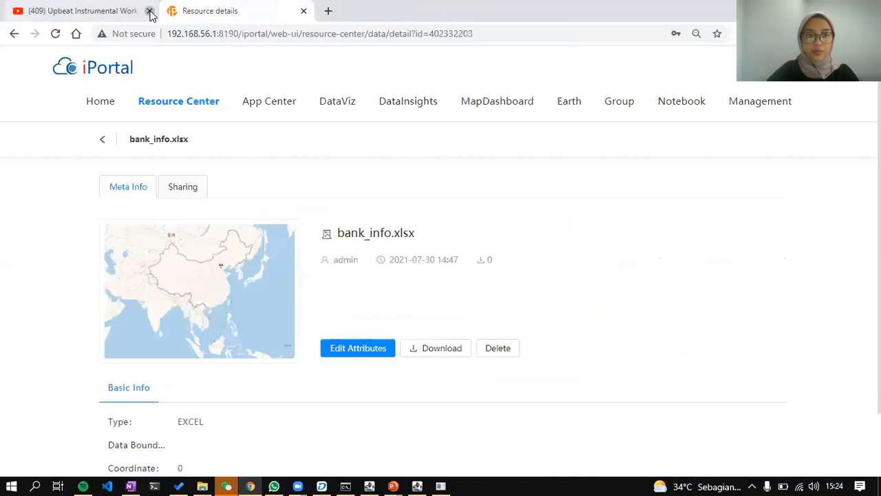
{"action": "left_click", "coordinate": [149, 11]}
{"action": "left_click", "coordinate": [92, 70]}
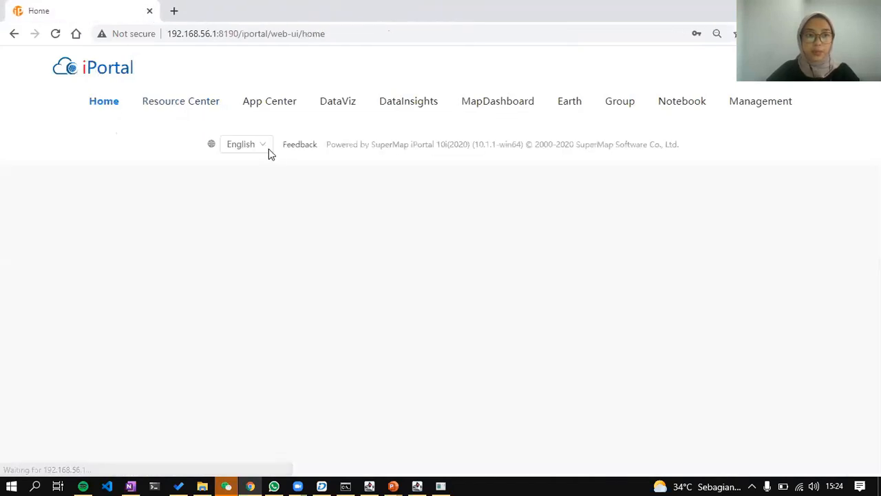
In a new tab, load 192.168.56.1:8090 by editing the copied iPortal address.
{"action": "left_click", "coordinate": [252, 34]}
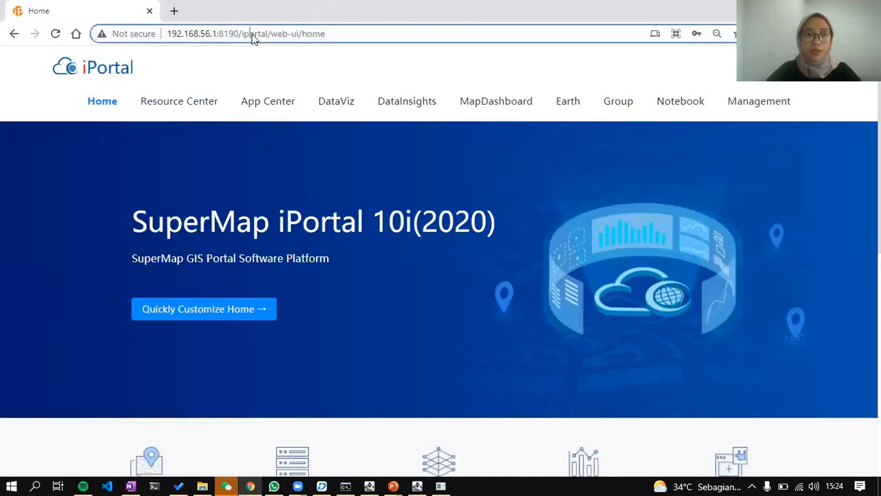
{"action": "key", "text": "ctrl+c"}
{"action": "left_click", "coordinate": [173, 10]}
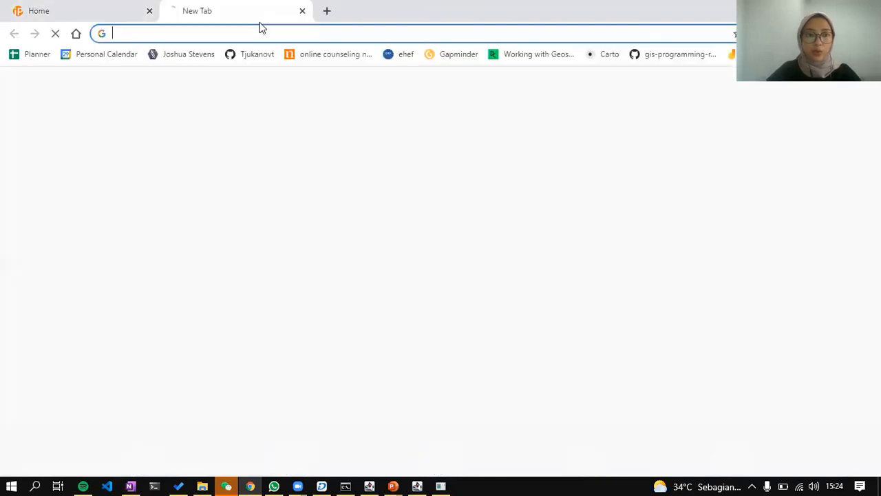
{"action": "key", "text": "ctrl+v"}
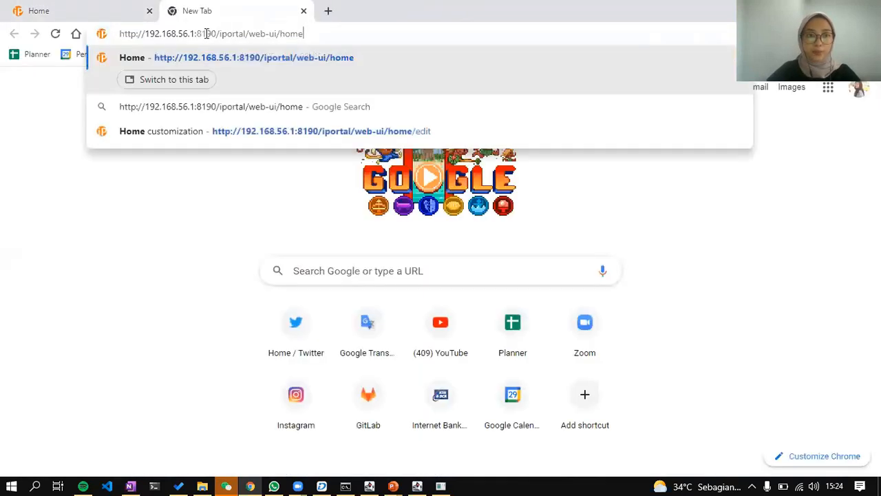
{"action": "left_click_drag", "start_coordinate": [206, 33], "coordinate": [320, 47]}
{"action": "key", "text": "BackSpace"}
{"action": "key", "text": "BackSpace"}
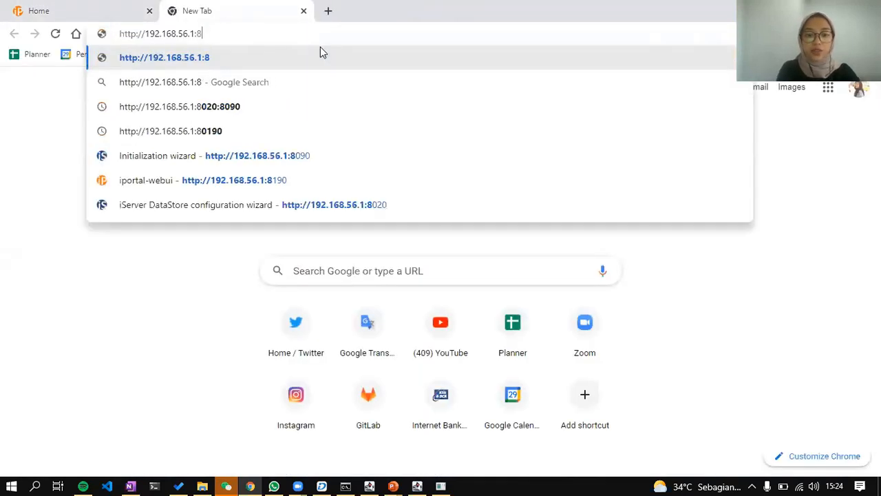
{"action": "type", "text": "0"}
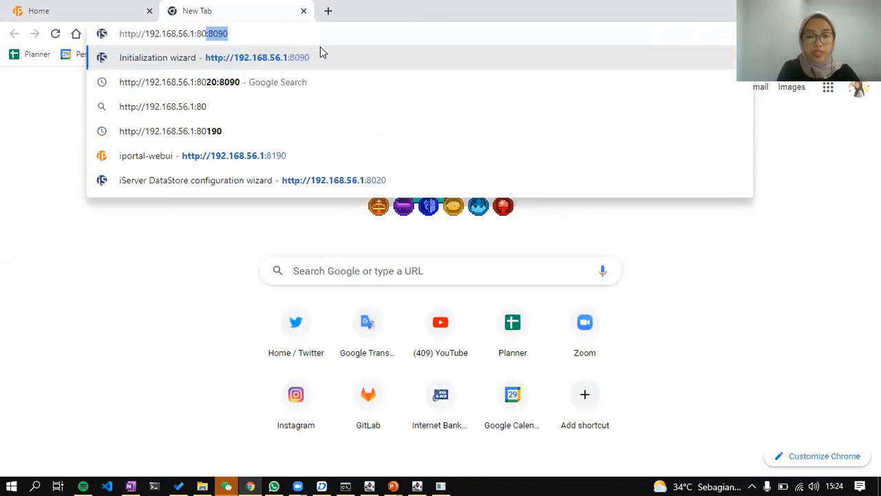
{"action": "key", "text": "Return"}
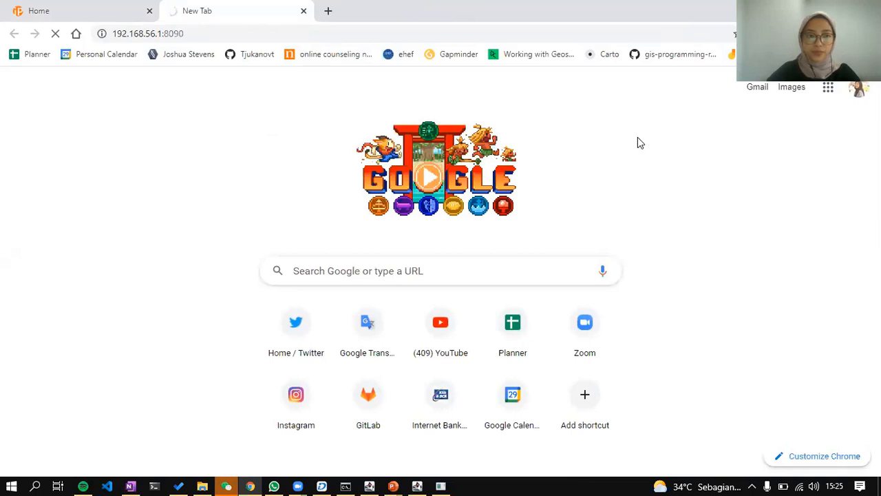
Move the iServer console lower and open iPortal's Resource Center page.
{"action": "left_click", "coordinate": [370, 485]}
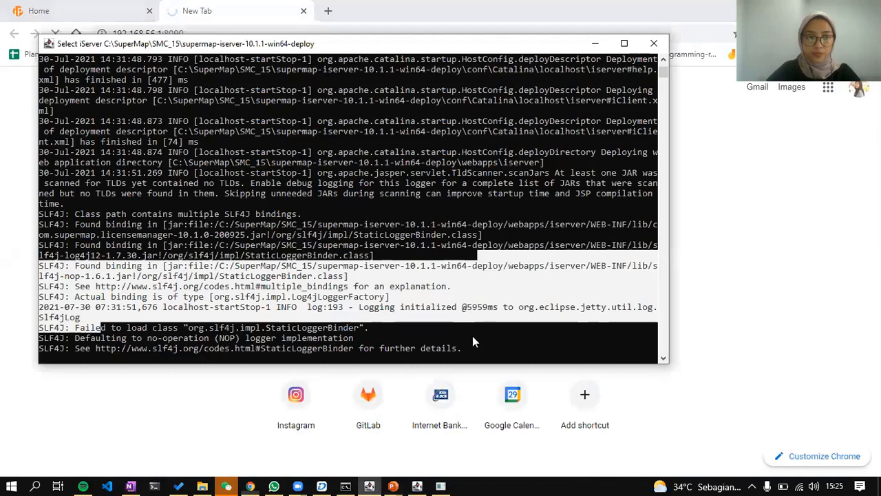
{"action": "left_click", "coordinate": [465, 271]}
{"action": "left_click_drag", "start_coordinate": [340, 49], "coordinate": [367, 184]}
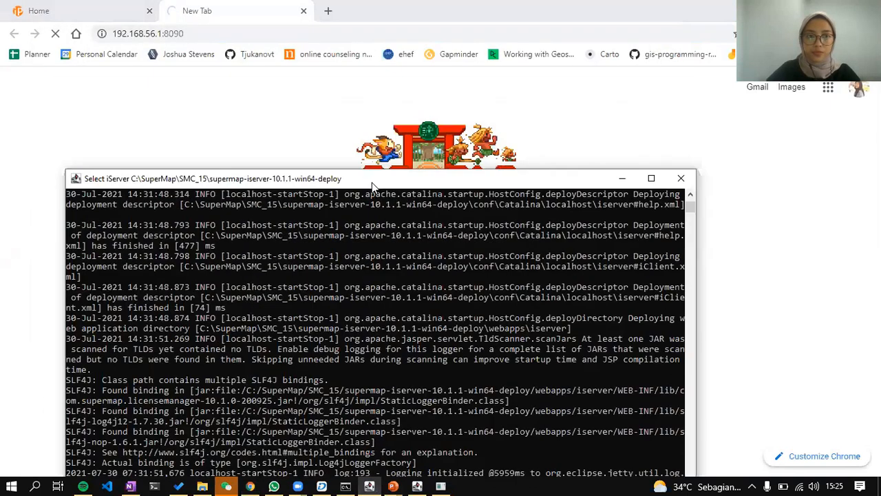
{"action": "left_click", "coordinate": [95, 11]}
{"action": "left_click", "coordinate": [333, 34]}
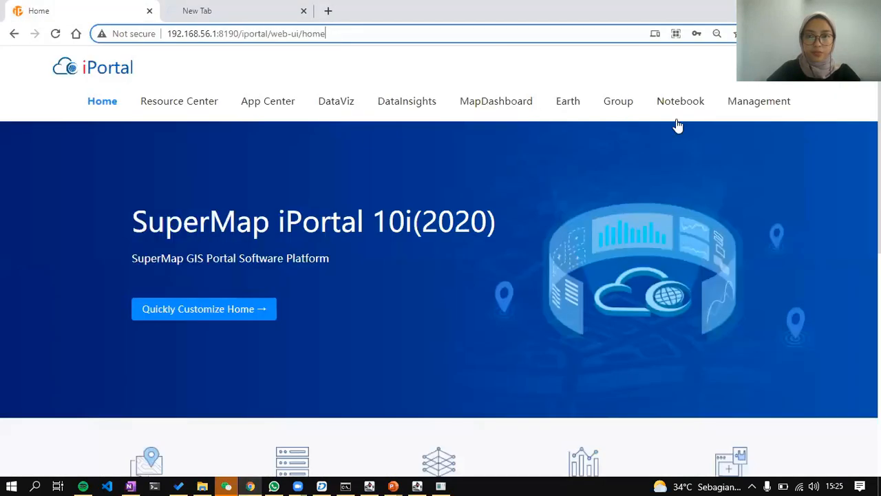
{"action": "left_click", "coordinate": [196, 99]}
Check the port 8090 and Resource Center tabs, opening an extra blank tab.
{"action": "left_click", "coordinate": [225, 8]}
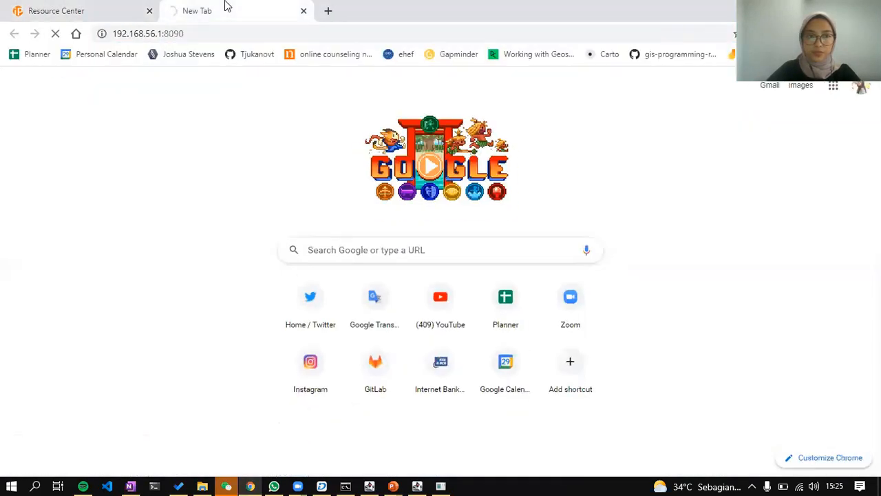
{"action": "left_click", "coordinate": [71, 5]}
{"action": "left_click", "coordinate": [287, 7]}
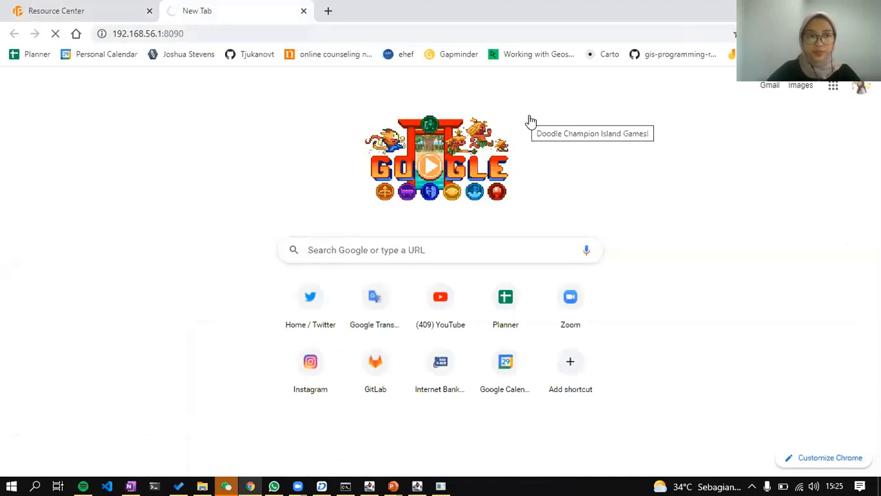
{"action": "left_click", "coordinate": [328, 9]}
{"action": "left_click", "coordinate": [193, 13]}
{"action": "left_click", "coordinate": [272, 31]}
{"action": "left_click", "coordinate": [558, 92]}
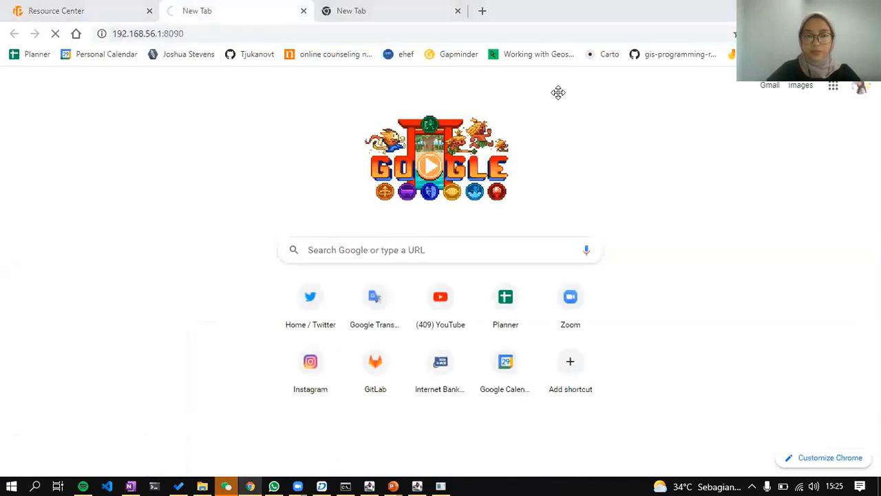
{"action": "left_click", "coordinate": [218, 35]}
Reload the server address on port 8090 in the third tab and close the blank tab.
{"action": "left_click", "coordinate": [401, 5]}
{"action": "left_click", "coordinate": [226, 35]}
{"action": "left_click_drag", "start_coordinate": [205, 33], "coordinate": [303, 33]}
{"action": "key", "text": "BackSpace"}
{"action": "type", "text": "090"}
{"action": "key", "text": "Return"}
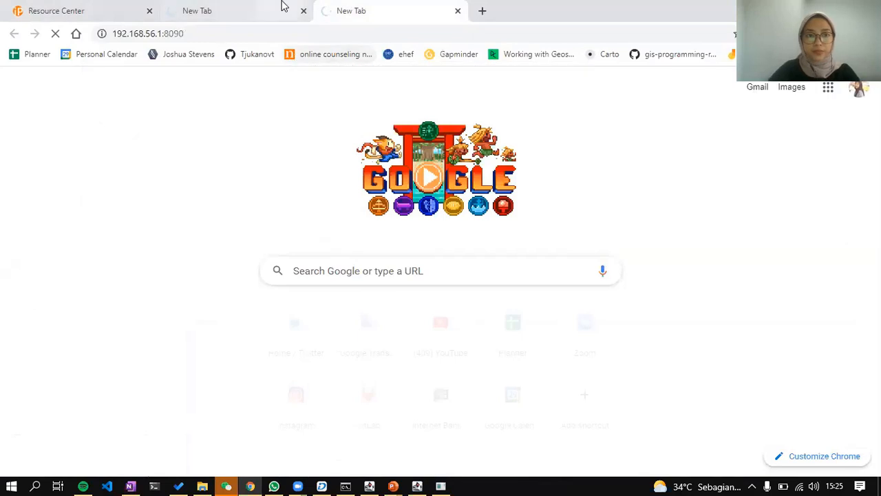
{"action": "left_click", "coordinate": [457, 13]}
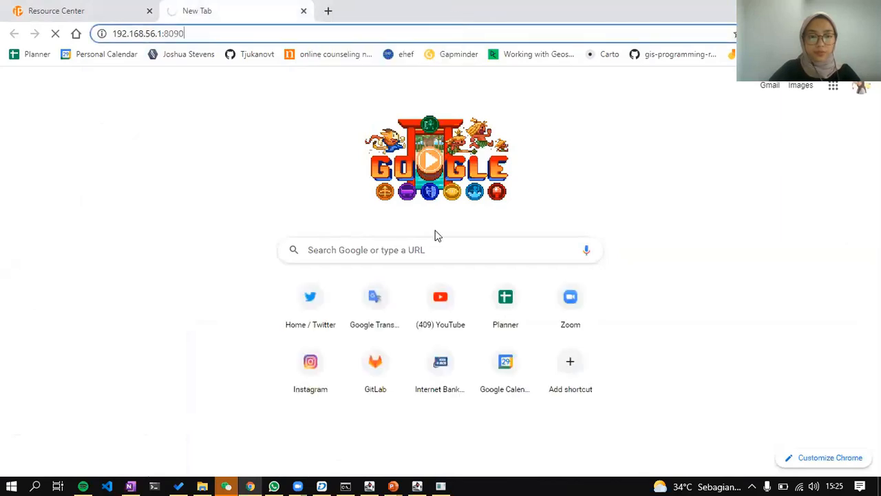
Review the iServer console log showing locked-database errors, then minimize the console.
{"action": "mouse_move", "coordinate": [416, 480]}
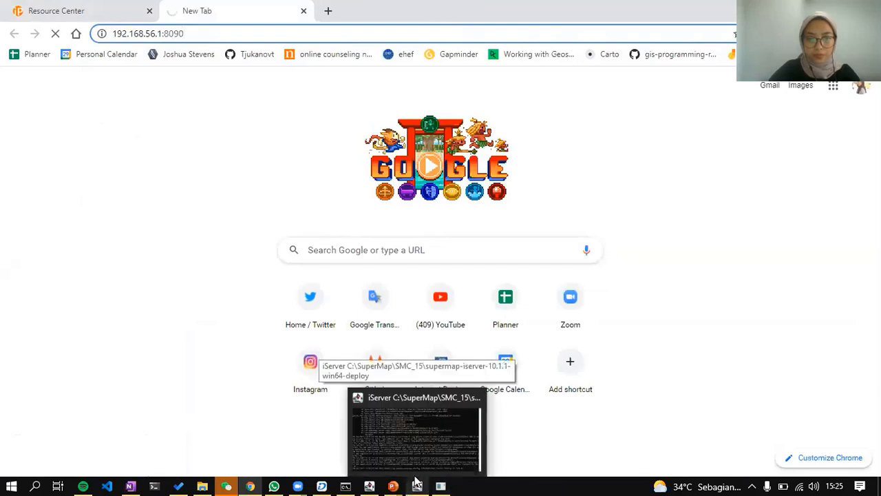
{"action": "left_click", "coordinate": [416, 449]}
{"action": "scroll", "coordinate": [456, 311], "scroll_direction": "down", "scroll_amount": 1}
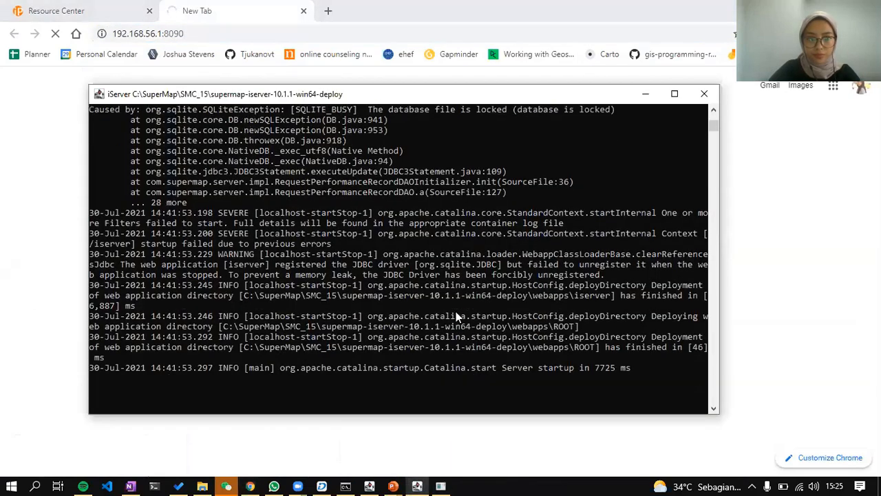
{"action": "scroll", "coordinate": [456, 313], "scroll_direction": "up", "scroll_amount": 3}
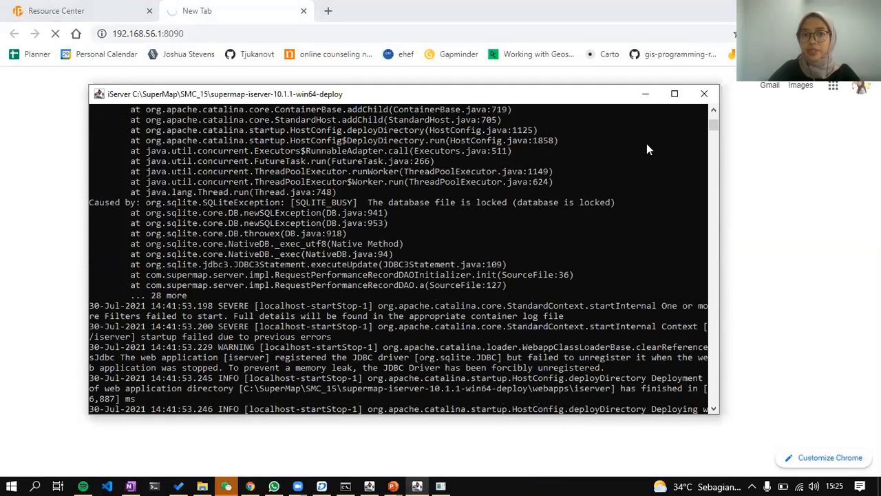
{"action": "left_click", "coordinate": [645, 94]}
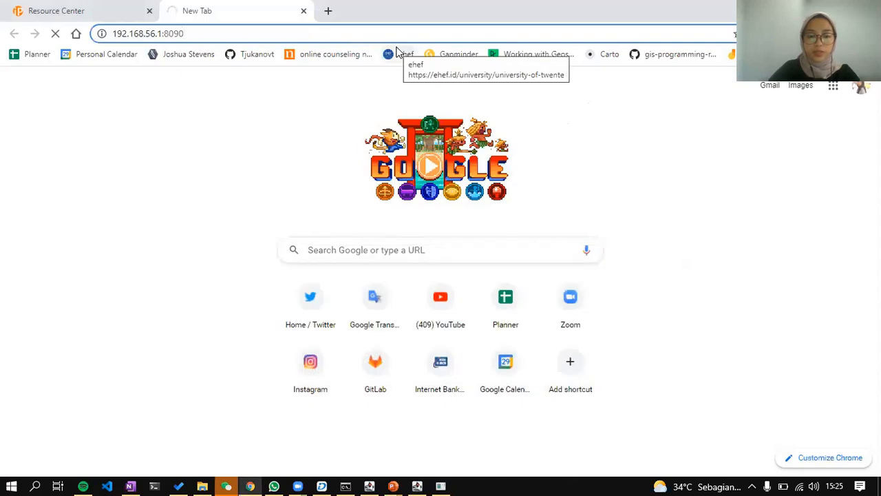
Open the SuperMap iServer welcome page, close that tab, and return to the Publish 3D scene slideshow.
{"action": "type", "text": "/iserver/"}
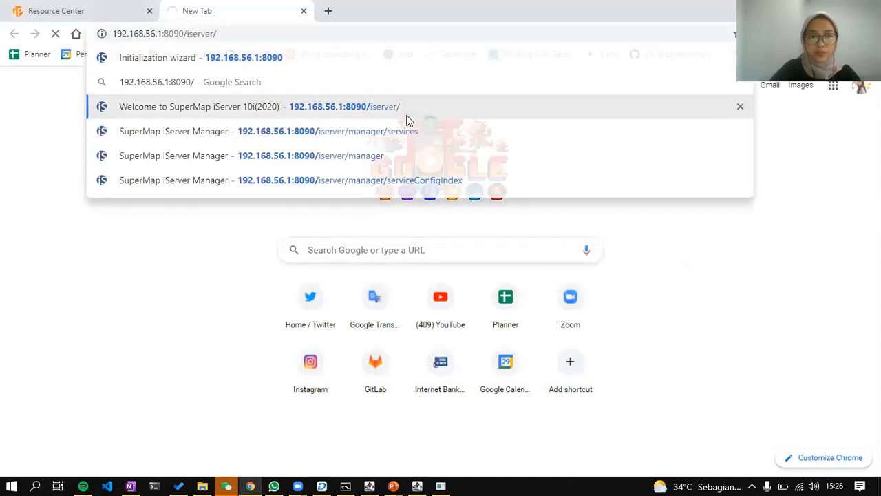
{"action": "left_click", "coordinate": [406, 118]}
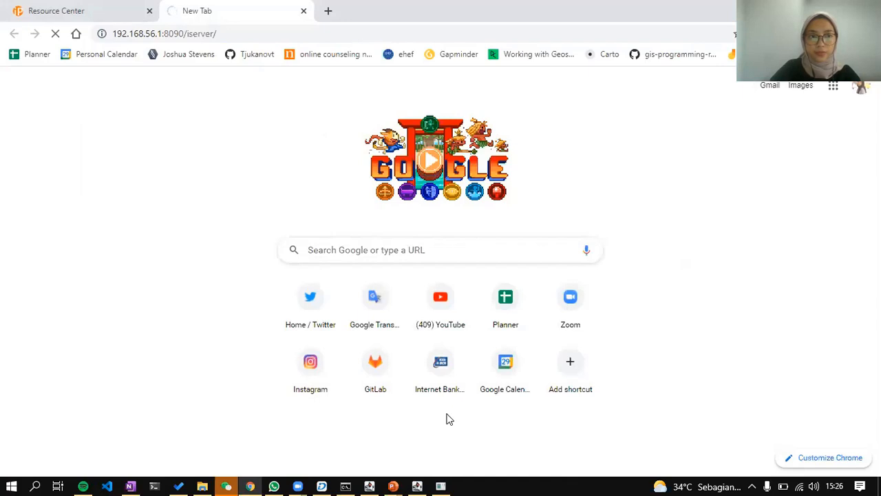
{"action": "left_click", "coordinate": [304, 10]}
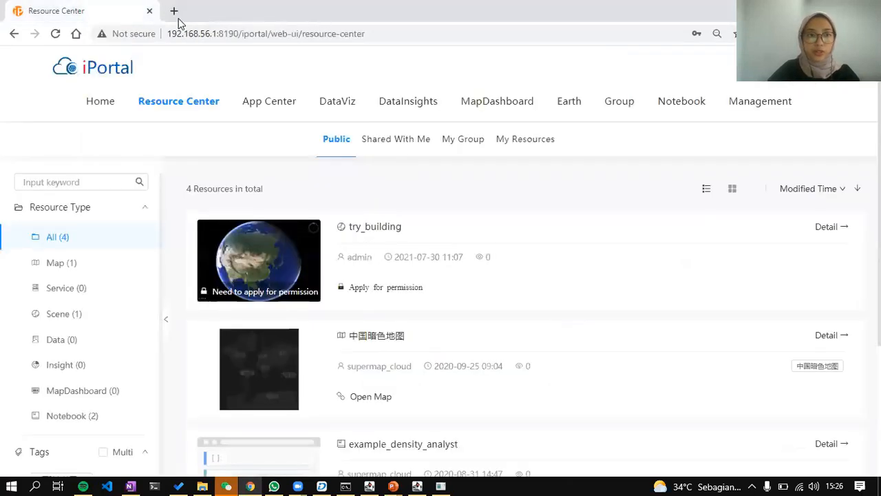
{"action": "left_click", "coordinate": [149, 12]}
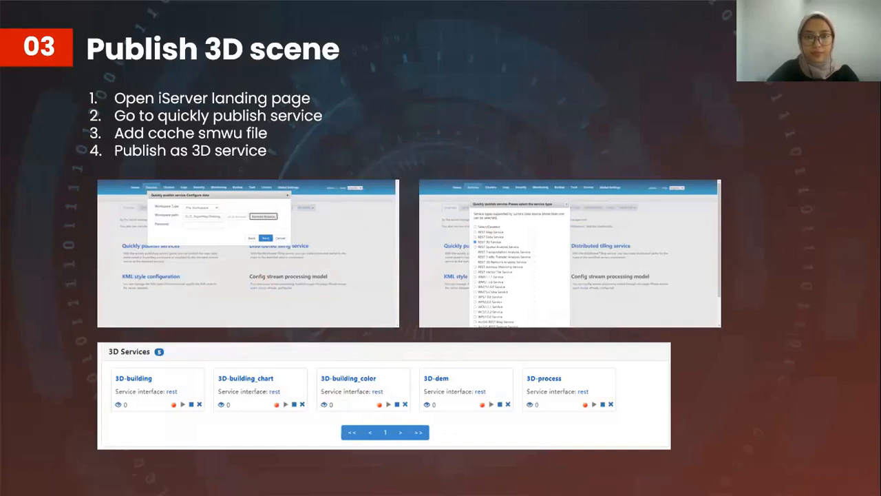
Exit the slideshow on slide 17 and bring File Explorer's building_scene folder forward.
{"action": "key", "text": "Escape"}
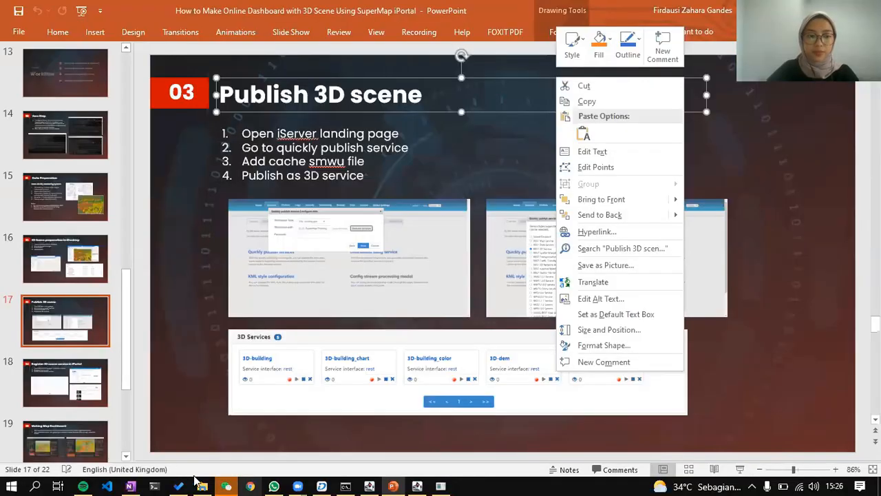
{"action": "key", "text": "Escape"}
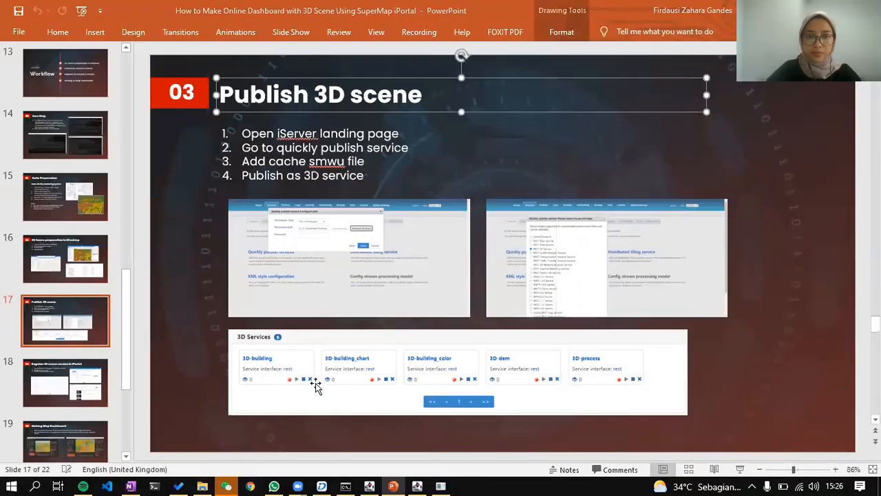
{"action": "left_click", "coordinate": [203, 486]}
{"action": "scroll", "coordinate": [96, 408], "scroll_direction": "down", "scroll_amount": 1}
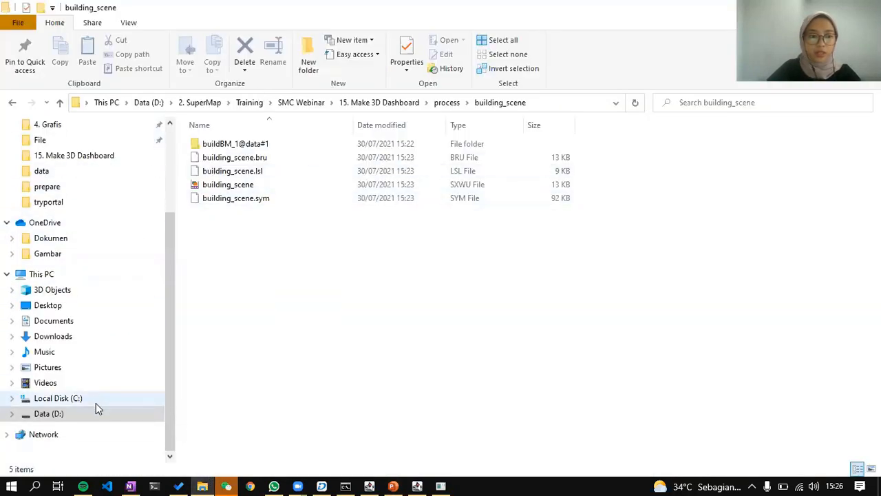
Browse to C:\SuperMap\SMC_15.
{"action": "left_click", "coordinate": [102, 403]}
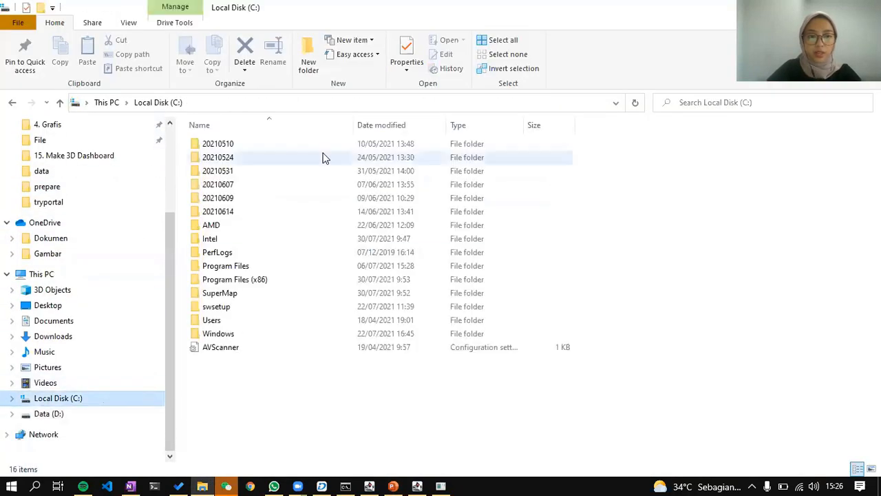
{"action": "double_click", "coordinate": [266, 292]}
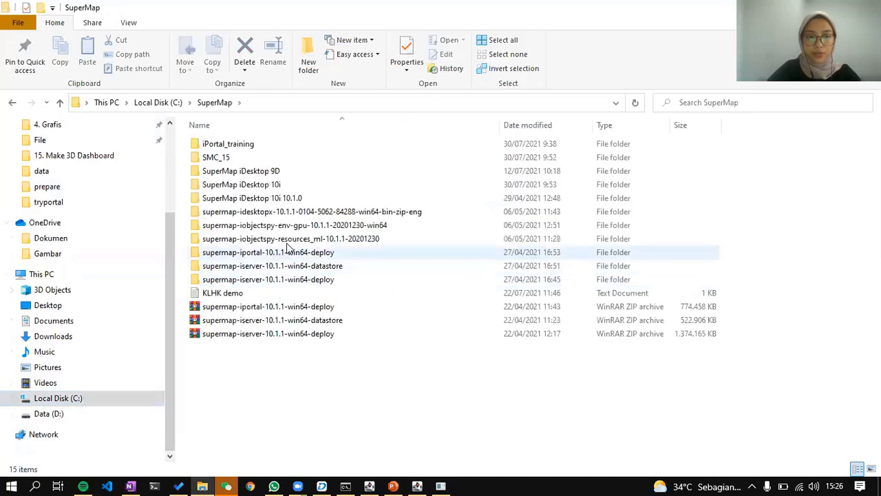
{"action": "double_click", "coordinate": [320, 157]}
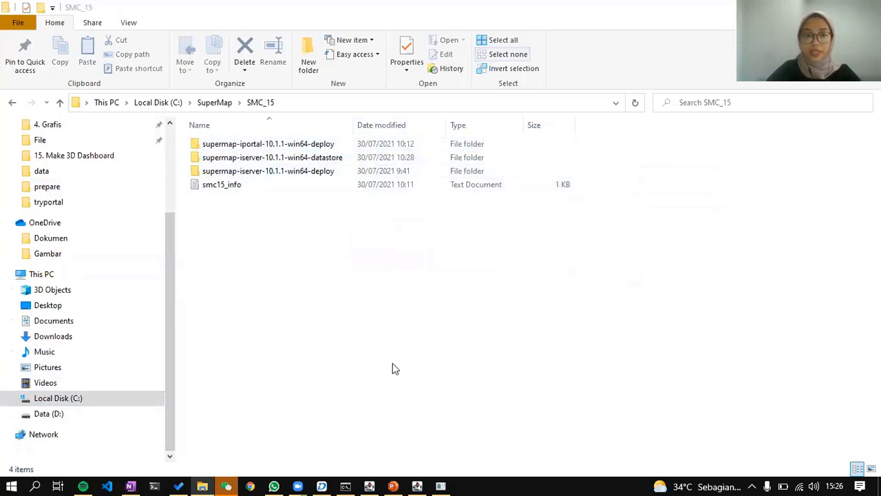
Look over both iServer console windows, then minimize them.
{"action": "left_click", "coordinate": [417, 484]}
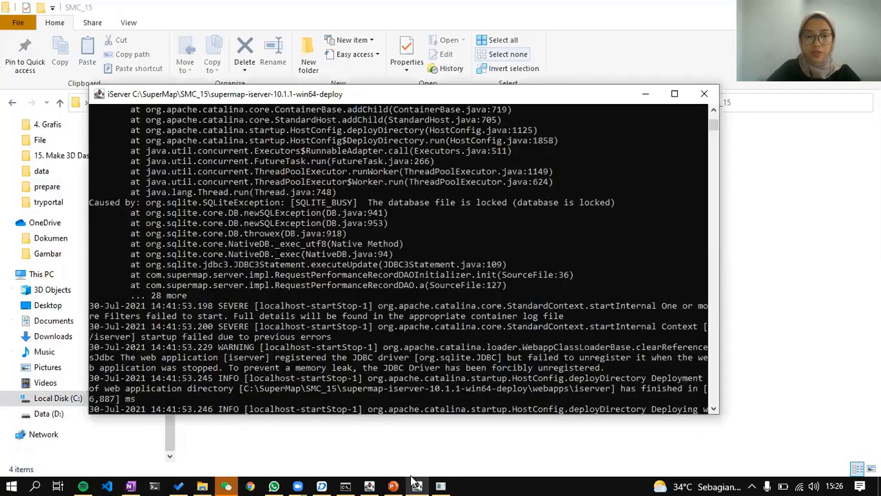
{"action": "left_click", "coordinate": [413, 480]}
{"action": "left_click", "coordinate": [367, 480]}
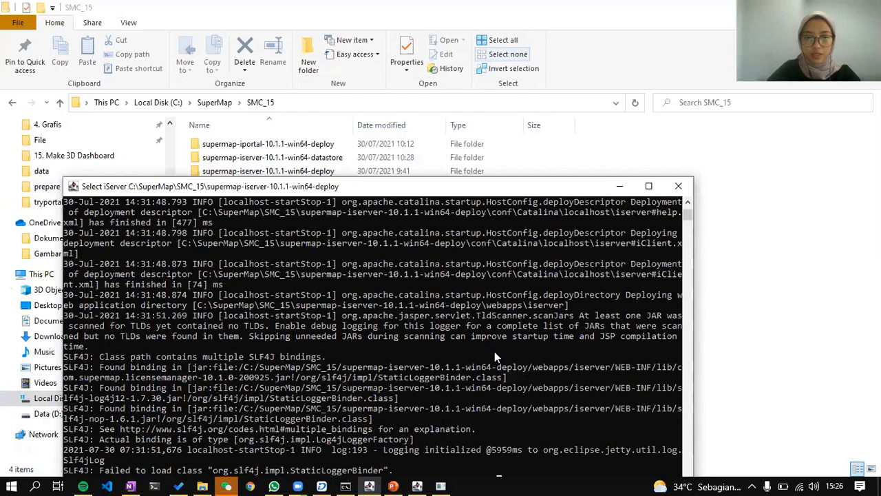
{"action": "scroll", "coordinate": [495, 351], "scroll_direction": "up", "scroll_amount": 10}
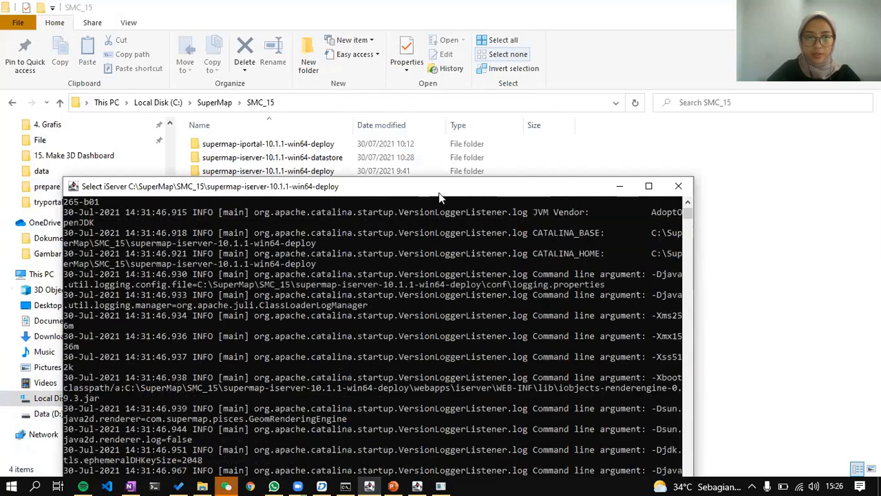
{"action": "left_click_drag", "start_coordinate": [444, 191], "coordinate": [498, 65]}
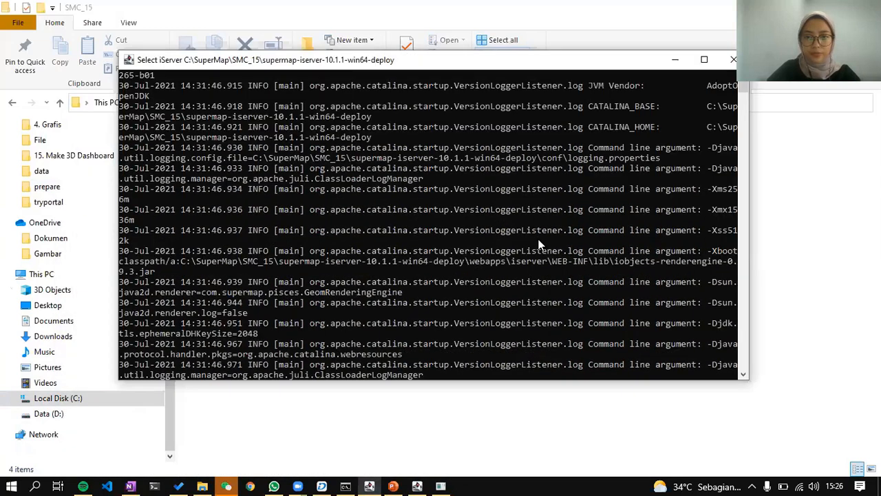
{"action": "scroll", "coordinate": [539, 239], "scroll_direction": "up", "scroll_amount": 3}
{"action": "scroll", "coordinate": [539, 239], "scroll_direction": "down", "scroll_amount": 15}
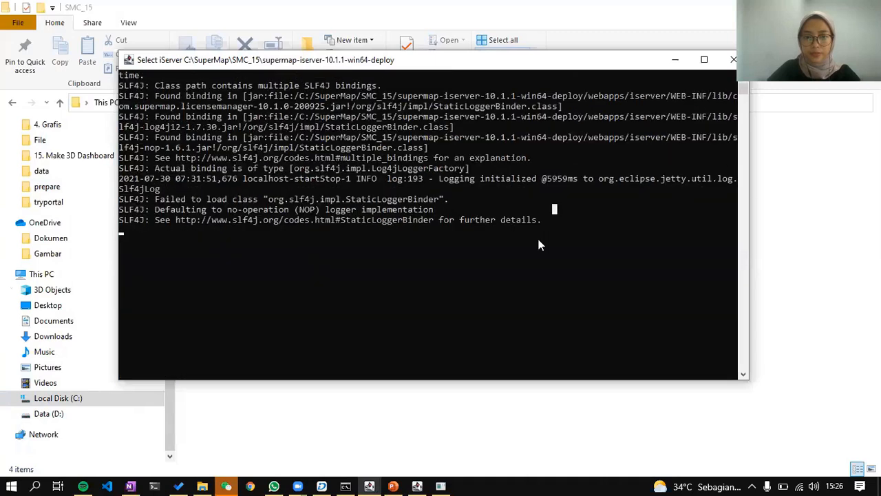
{"action": "scroll", "coordinate": [539, 244], "scroll_direction": "up", "scroll_amount": 1}
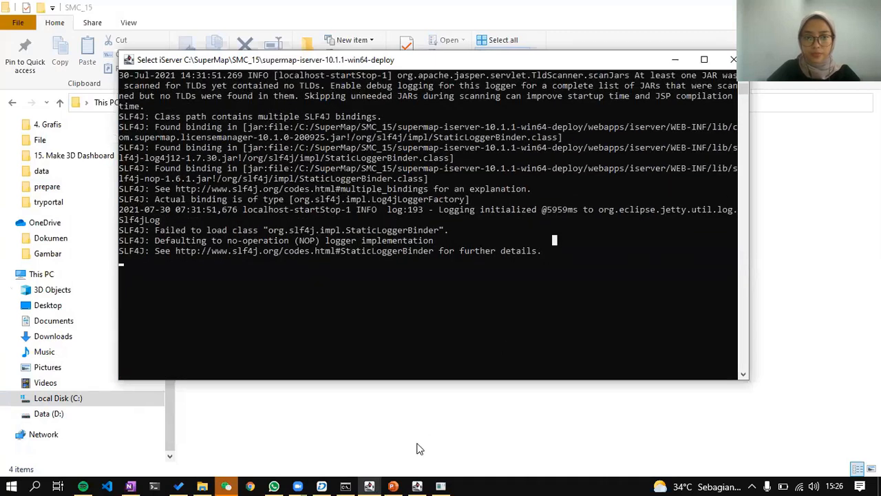
{"action": "left_click", "coordinate": [409, 477]}
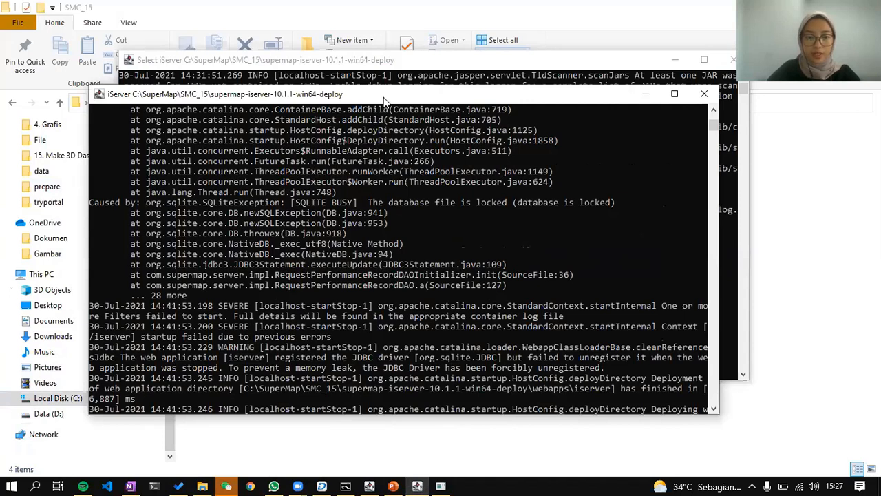
{"action": "scroll", "coordinate": [491, 304], "scroll_direction": "down", "scroll_amount": 5}
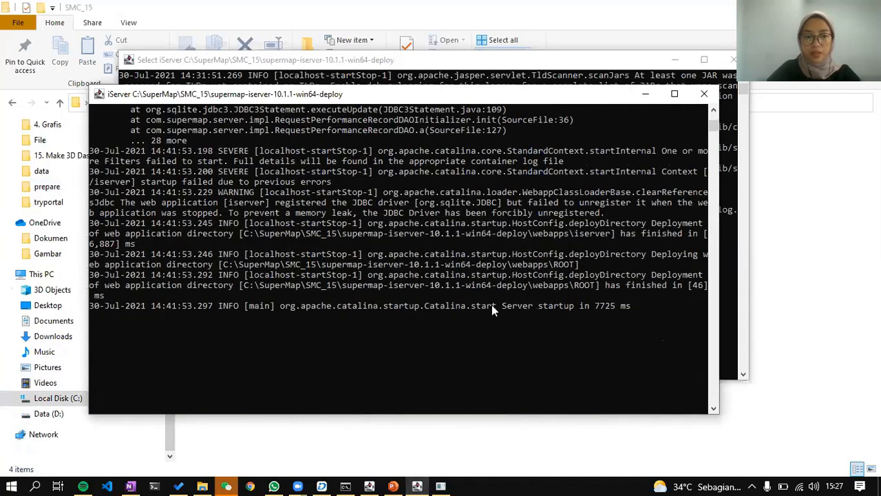
{"action": "scroll", "coordinate": [491, 305], "scroll_direction": "up", "scroll_amount": 5}
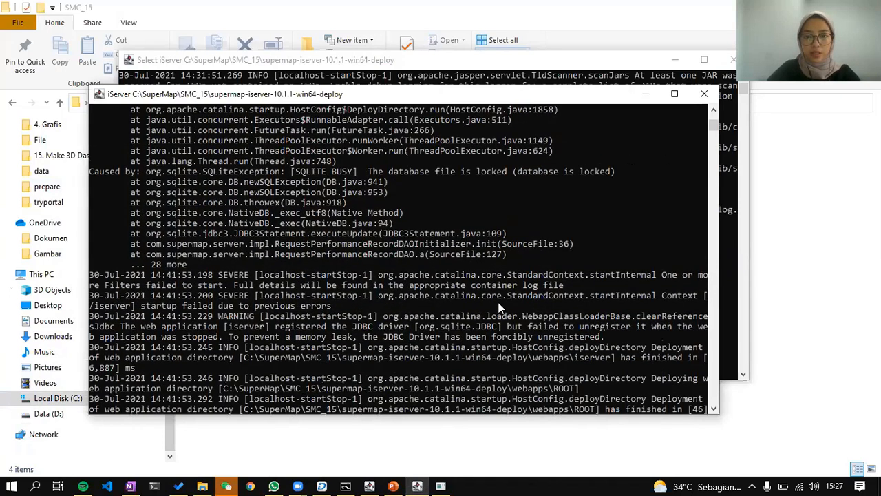
{"action": "left_click", "coordinate": [645, 94]}
{"action": "left_click", "coordinate": [676, 63]}
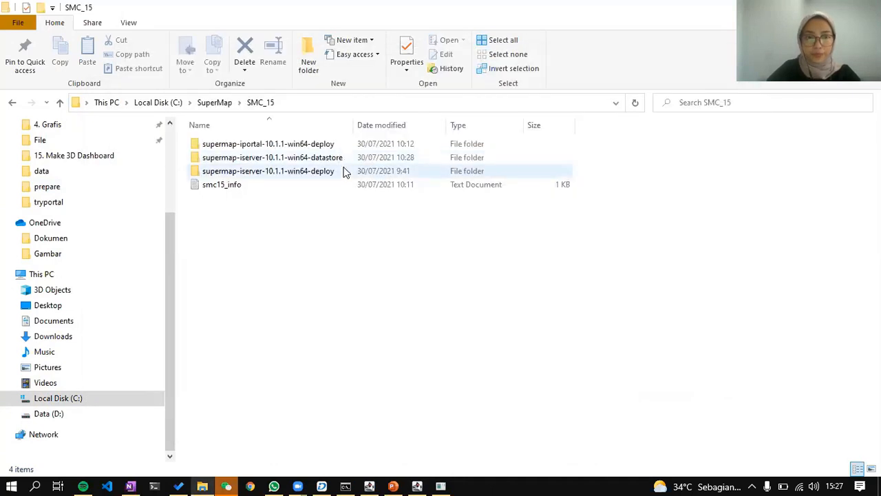
Run shutdown.bat in the supermap-iportal-10.1.1-win64-deploy bin folder.
{"action": "double_click", "coordinate": [352, 146]}
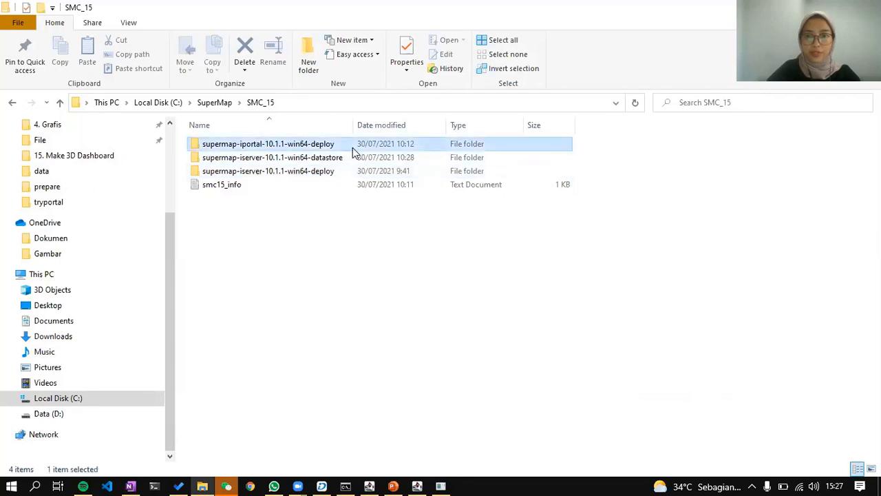
{"action": "double_click", "coordinate": [388, 144]}
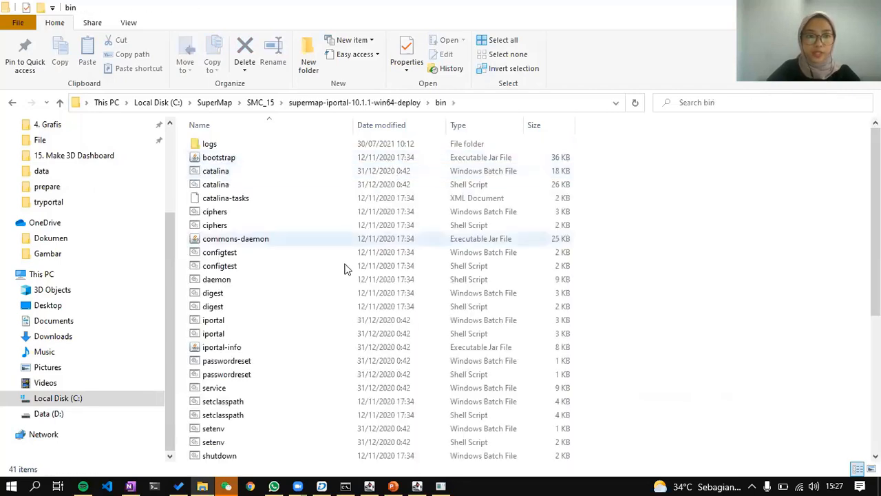
{"action": "scroll", "coordinate": [331, 296], "scroll_direction": "down", "scroll_amount": 6}
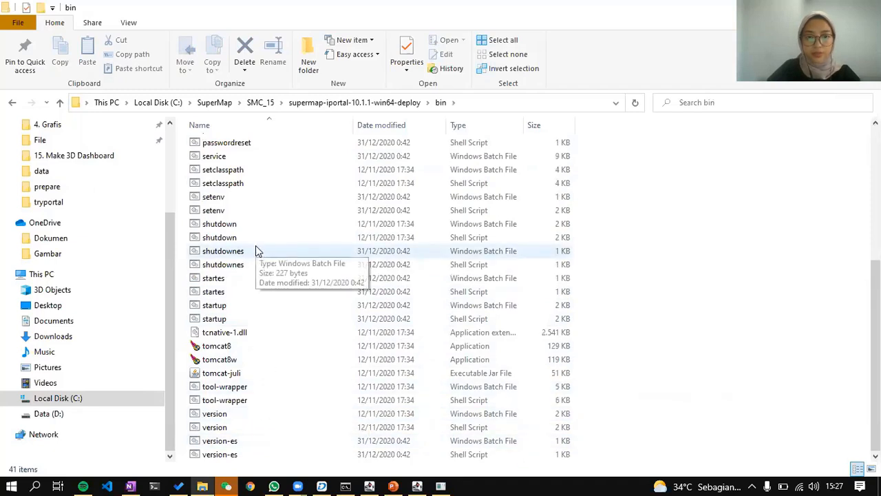
{"action": "double_click", "coordinate": [267, 227]}
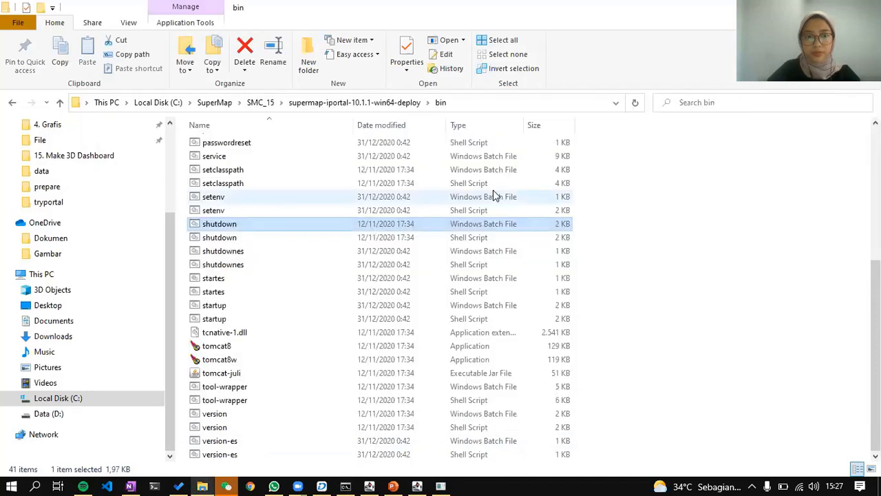
Run shutdown.bat in the supermap-iserver-10.1.1-win64-datastore bin folder.
{"action": "left_click", "coordinate": [365, 103]}
{"action": "left_click", "coordinate": [260, 102]}
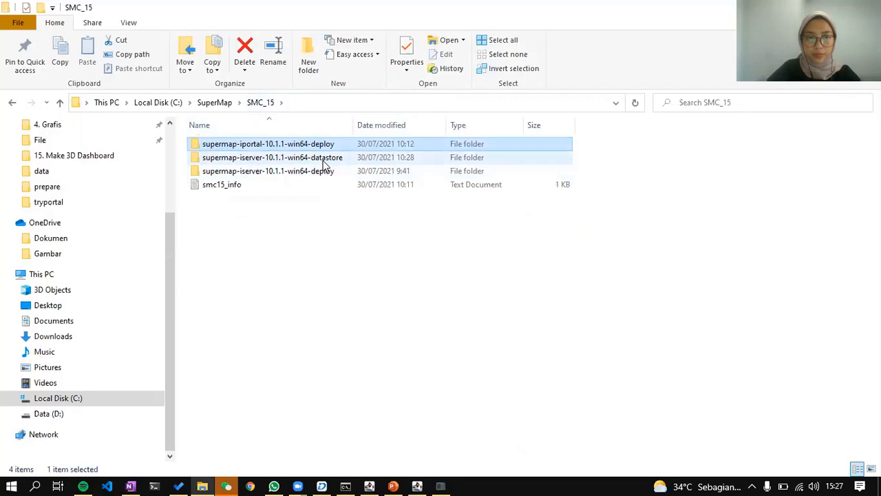
{"action": "double_click", "coordinate": [322, 160]}
{"action": "double_click", "coordinate": [256, 143]}
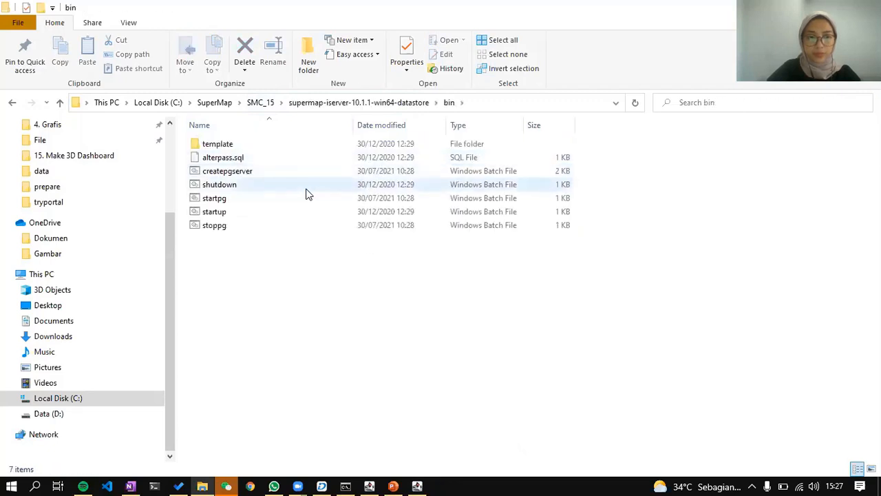
{"action": "left_click", "coordinate": [298, 195]}
{"action": "double_click", "coordinate": [300, 189]}
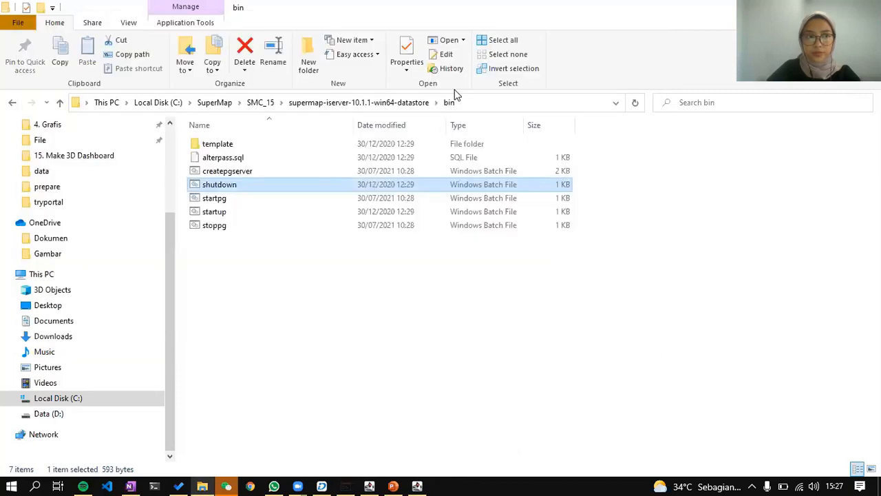
Run shutdown.bat in the supermap-iserver-10.1.1-win64-deploy bin folder and check the console.
{"action": "left_click", "coordinate": [260, 105]}
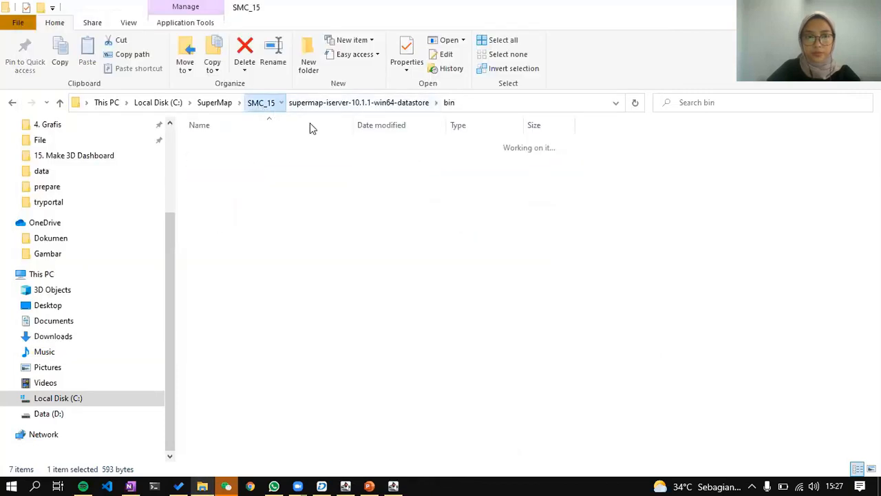
{"action": "double_click", "coordinate": [306, 171]}
{"action": "double_click", "coordinate": [270, 159]}
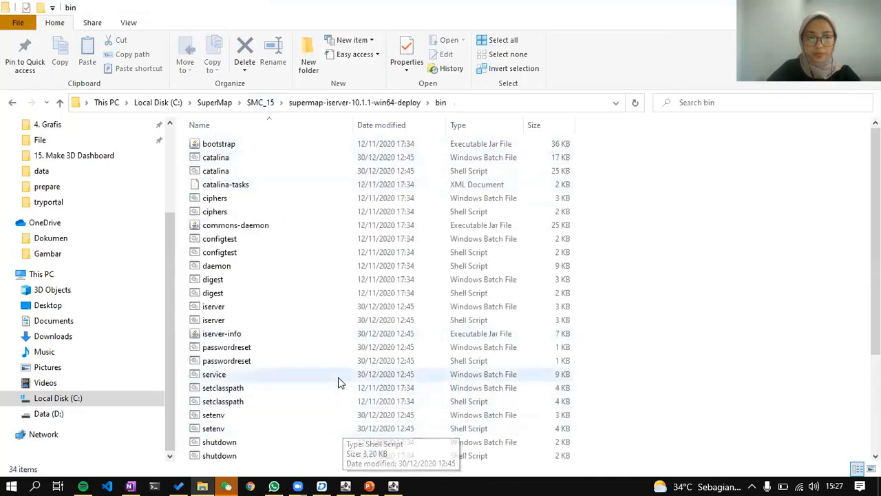
{"action": "left_click", "coordinate": [299, 442]}
{"action": "key", "text": "Return"}
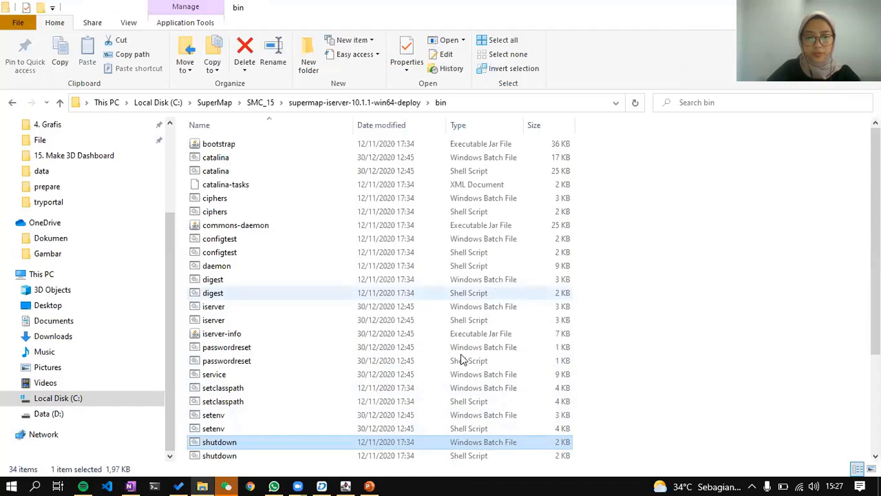
{"action": "left_click", "coordinate": [347, 485]}
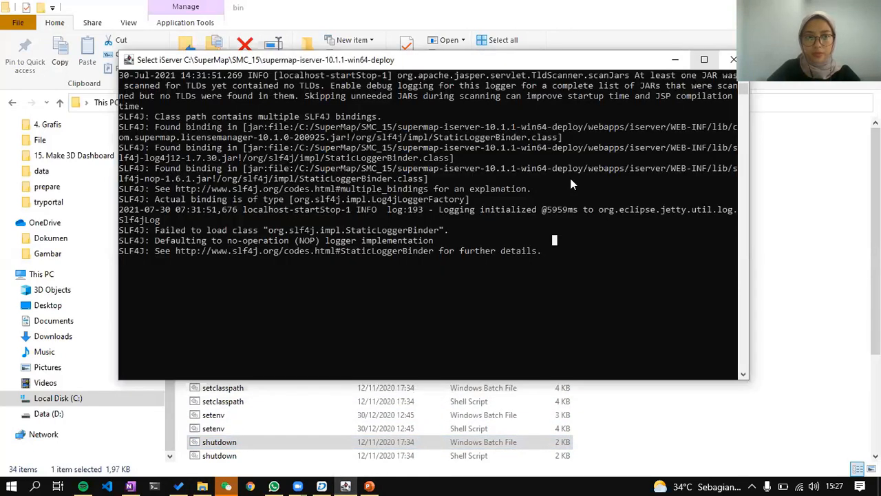
{"action": "scroll", "coordinate": [570, 184], "scroll_direction": "up", "scroll_amount": 3}
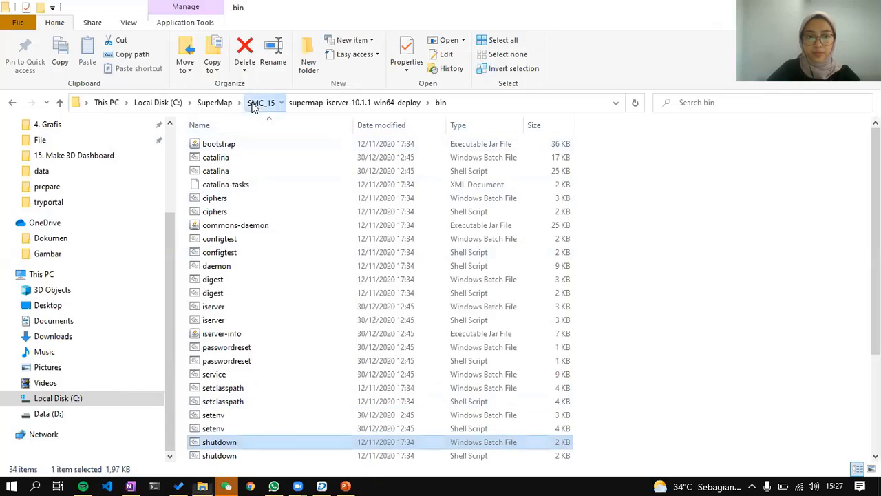
{"action": "left_click", "coordinate": [260, 103]}
Create a new folder named SMC_15_new in the SuperMap folder.
{"action": "left_click", "coordinate": [215, 103]}
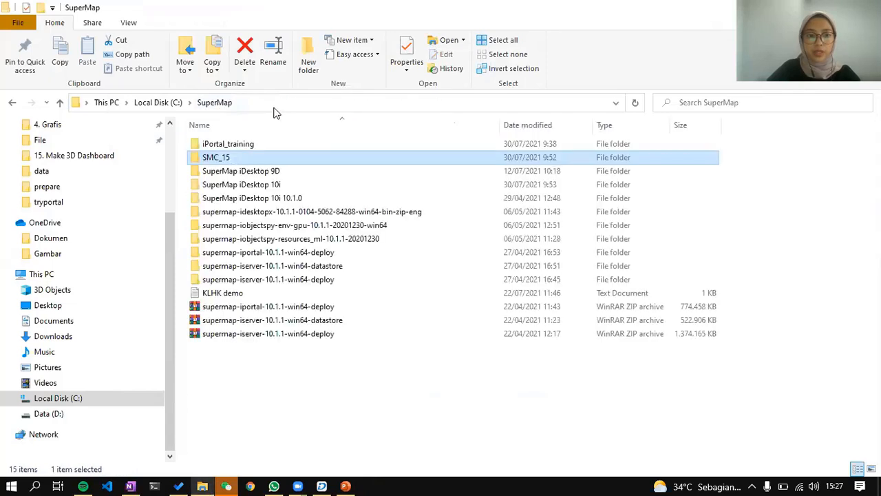
{"action": "left_click", "coordinate": [305, 359]}
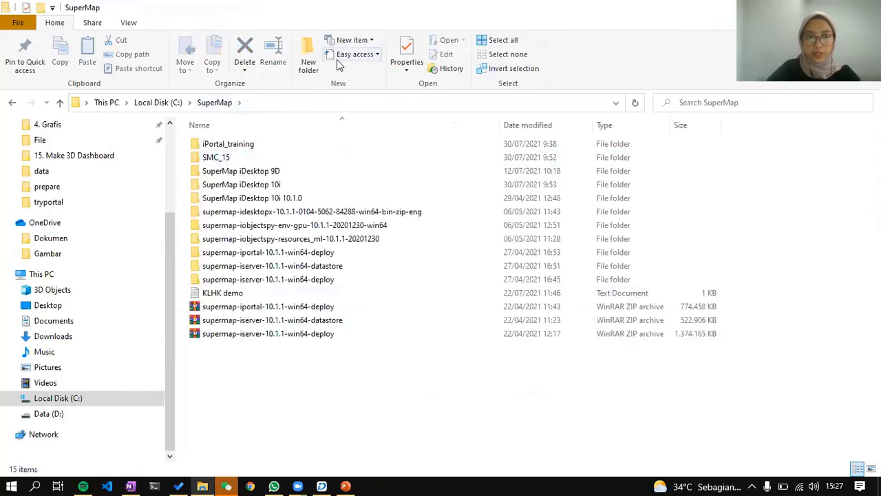
{"action": "left_click", "coordinate": [308, 62]}
{"action": "type", "text": "SMC"}
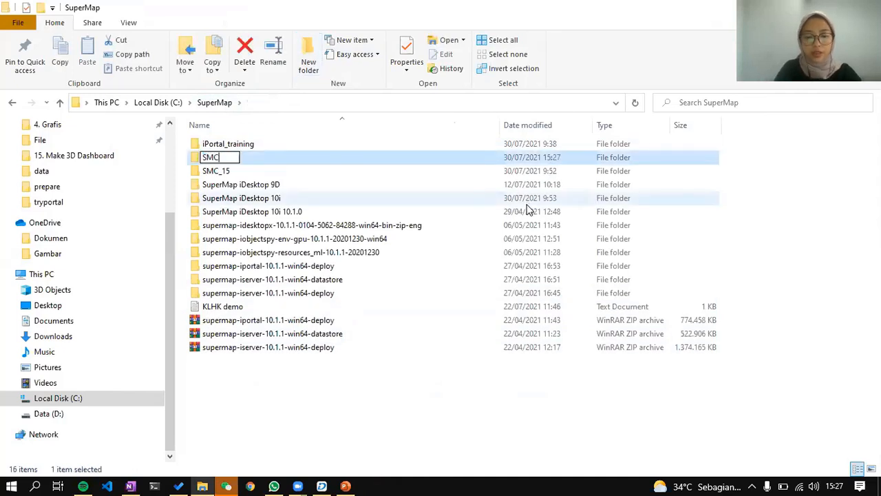
{"action": "type", "text": "_15_new"}
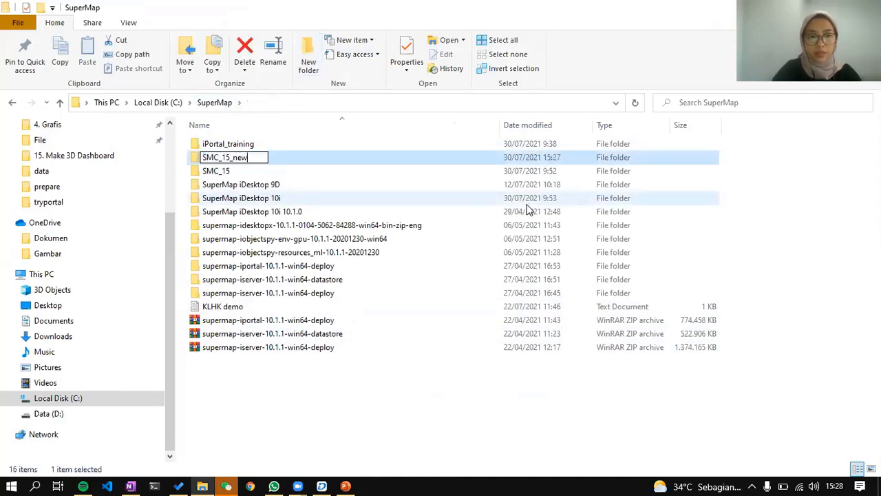
{"action": "key", "text": "Return"}
Paste the three SuperMap 10.1.1 ZIP archives into SMC_15_new.
{"action": "left_click_drag", "start_coordinate": [329, 394], "coordinate": [331, 318]}
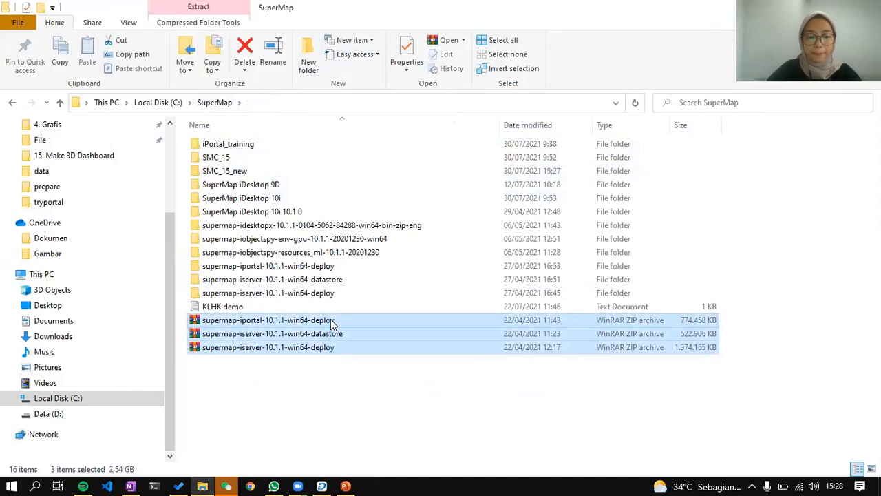
{"action": "double_click", "coordinate": [305, 172]}
{"action": "key", "text": "ctrl+v"}
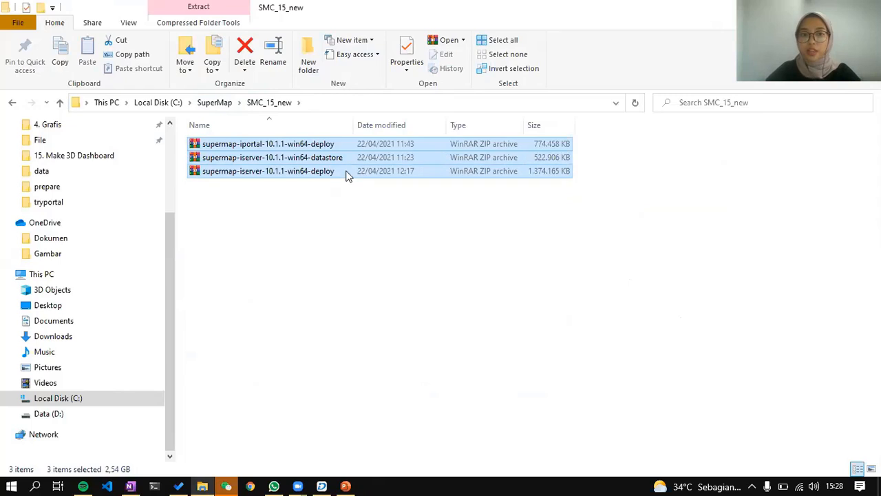
Extract the iPortal, DataStore and iServer deploy ZIP archives into SMC_15_new.
{"action": "left_click", "coordinate": [362, 146]}
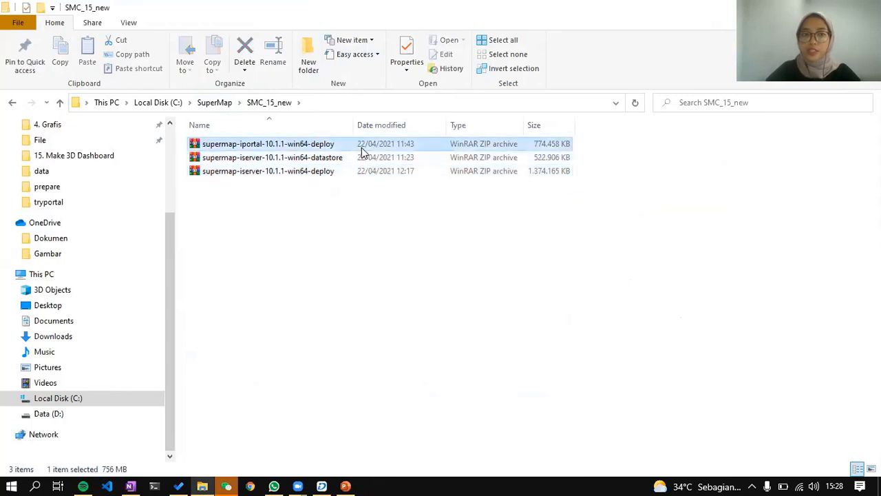
{"action": "right_click", "coordinate": [363, 145]}
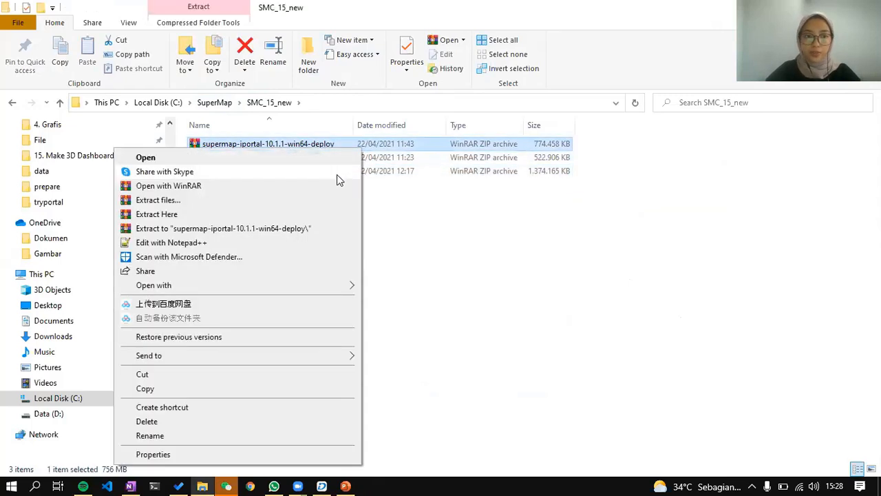
{"action": "left_click", "coordinate": [307, 208]}
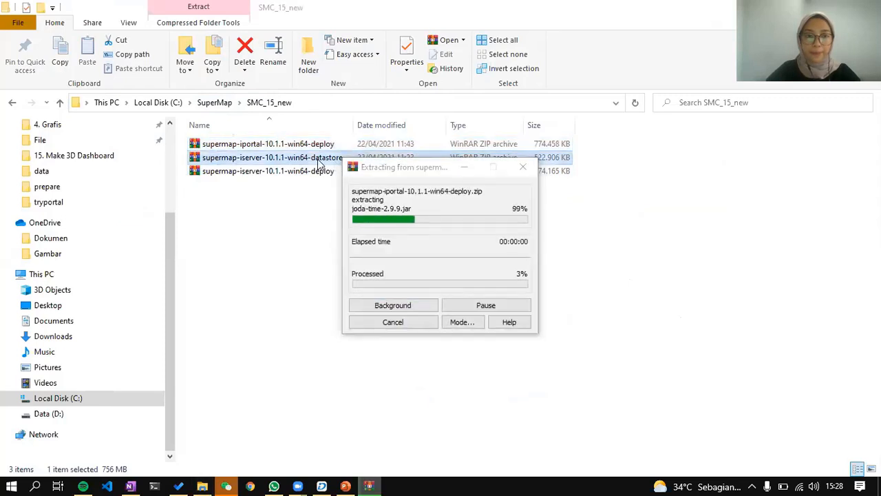
{"action": "right_click", "coordinate": [317, 163]}
{"action": "left_click", "coordinate": [336, 174]}
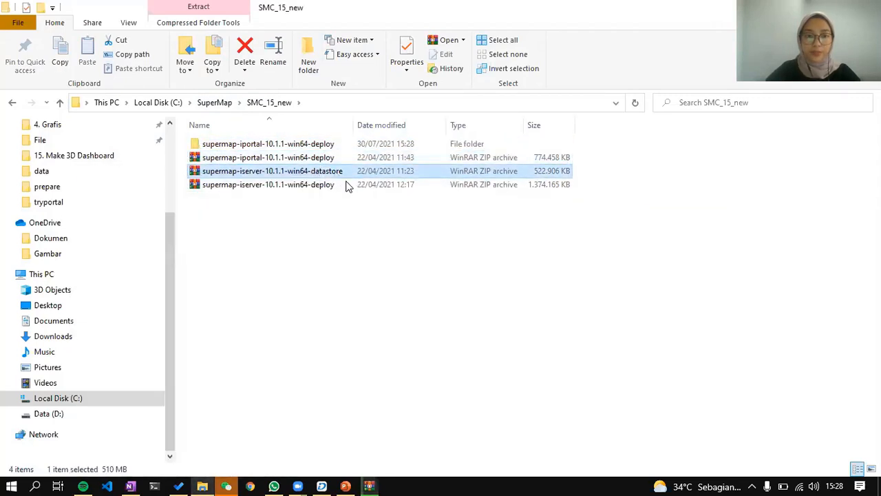
{"action": "right_click", "coordinate": [338, 173]}
{"action": "left_click", "coordinate": [244, 225]}
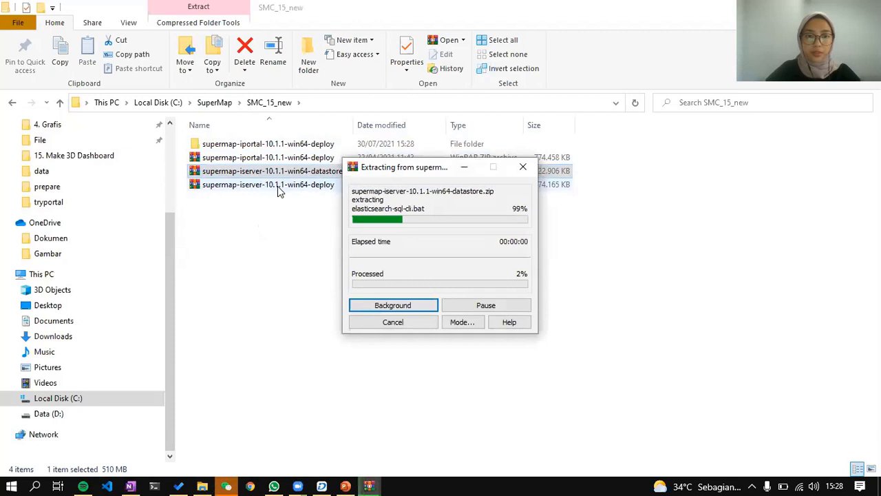
{"action": "left_click", "coordinate": [277, 185]}
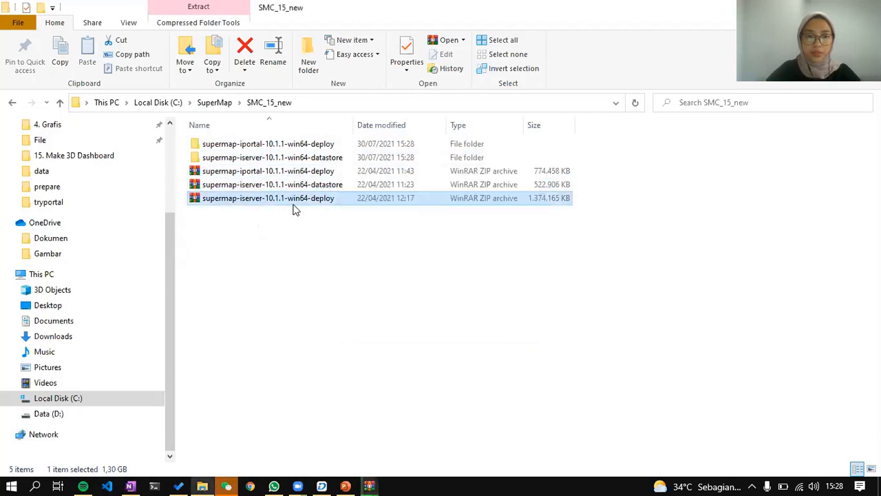
{"action": "right_click", "coordinate": [281, 199]}
{"action": "left_click", "coordinate": [208, 223]}
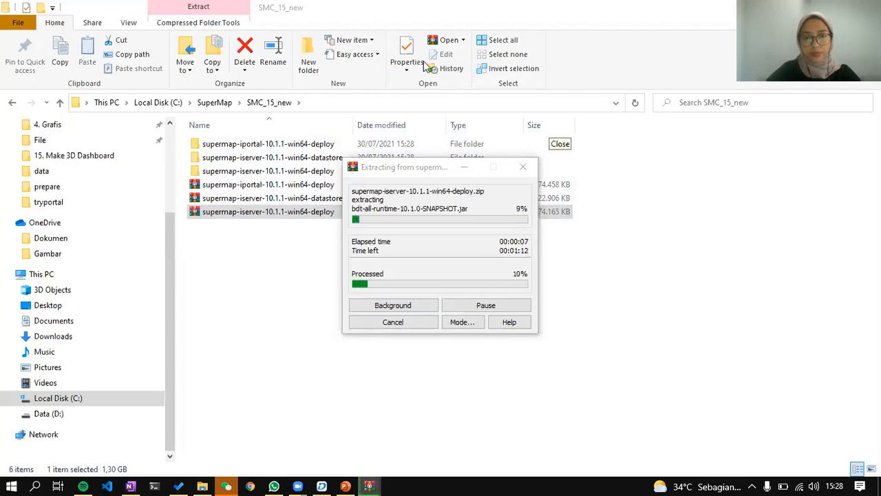
Arrange the three WinRAR extraction progress windows side by side.
{"action": "left_click", "coordinate": [426, 169]}
{"action": "left_click_drag", "start_coordinate": [427, 171], "coordinate": [689, 150]}
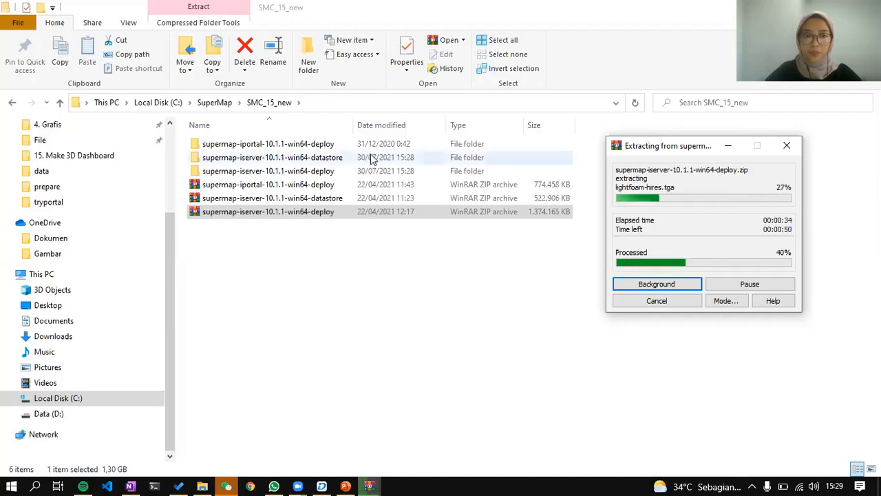
{"action": "left_click_drag", "start_coordinate": [689, 151], "coordinate": [465, 157]}
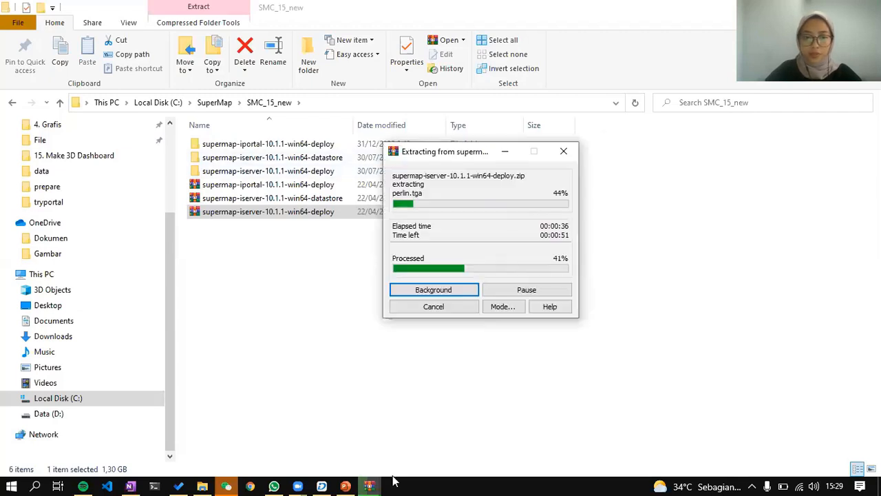
{"action": "mouse_move", "coordinate": [370, 487]}
{"action": "left_click", "coordinate": [315, 458]}
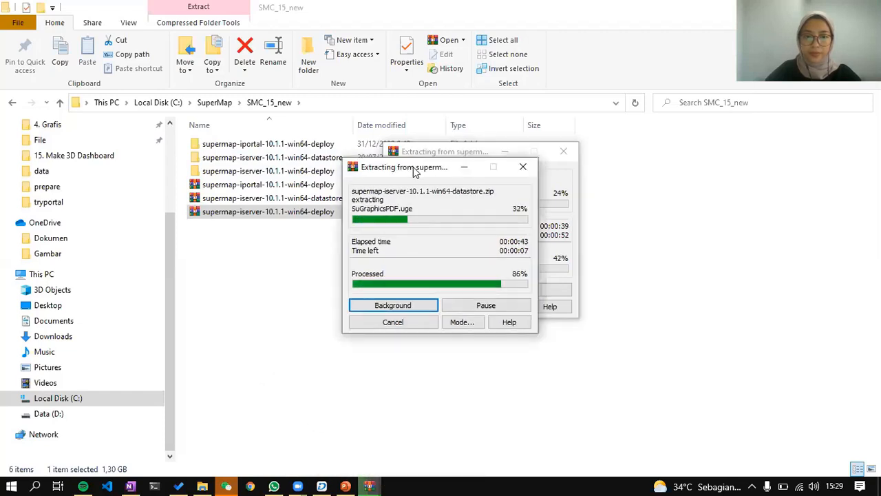
{"action": "left_click_drag", "start_coordinate": [413, 171], "coordinate": [238, 147]}
{"action": "left_click", "coordinate": [431, 153]}
{"action": "left_click_drag", "start_coordinate": [431, 152], "coordinate": [483, 137]}
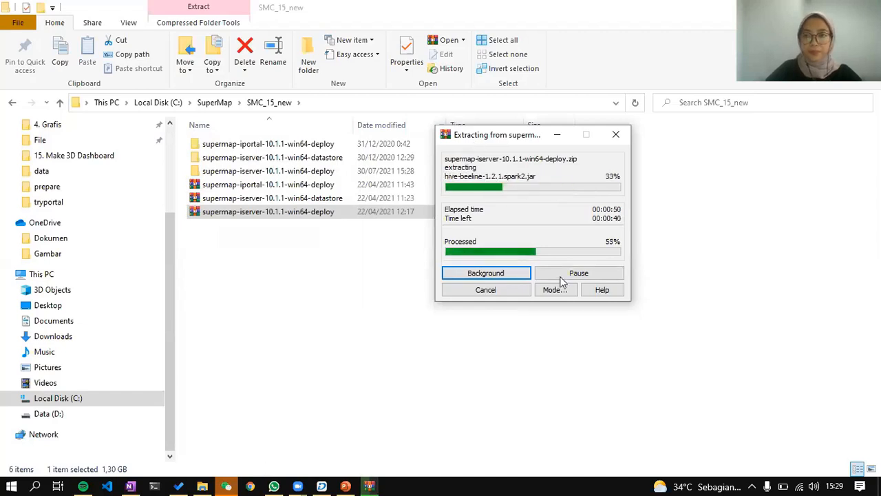
Minimize Chrome while the extractions finish.
{"action": "left_click", "coordinate": [252, 486]}
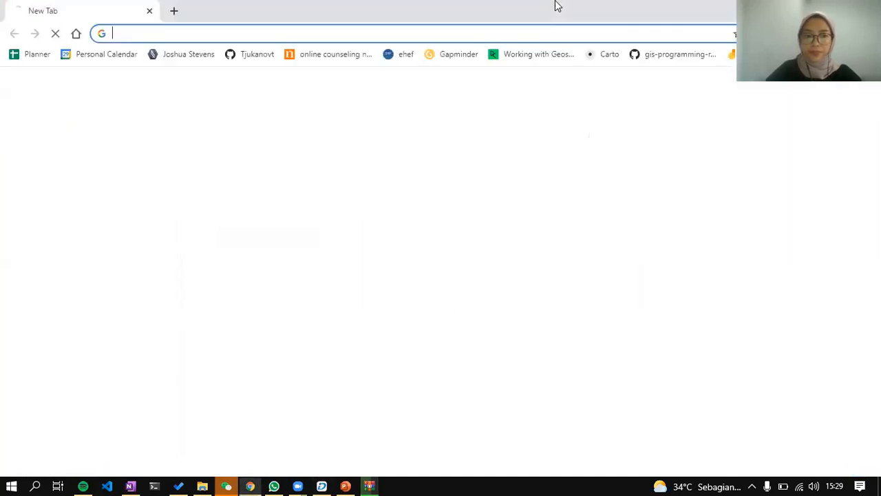
{"action": "left_click_drag", "start_coordinate": [686, 5], "coordinate": [624, 126]}
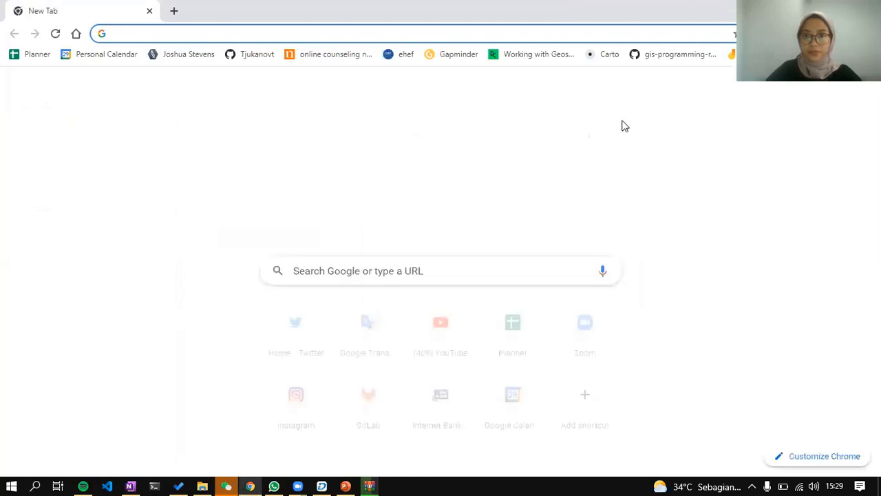
{"action": "left_click", "coordinate": [733, 122]}
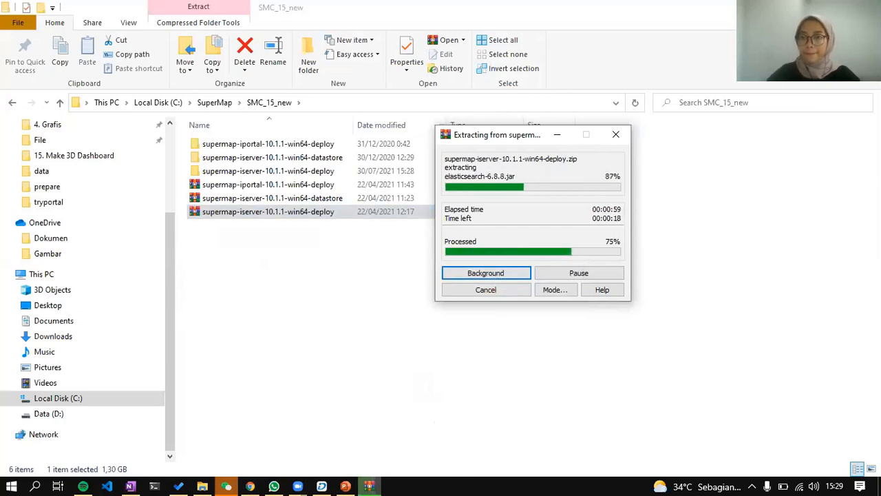
{"action": "key", "text": "XF86MonBrightnessUp"}
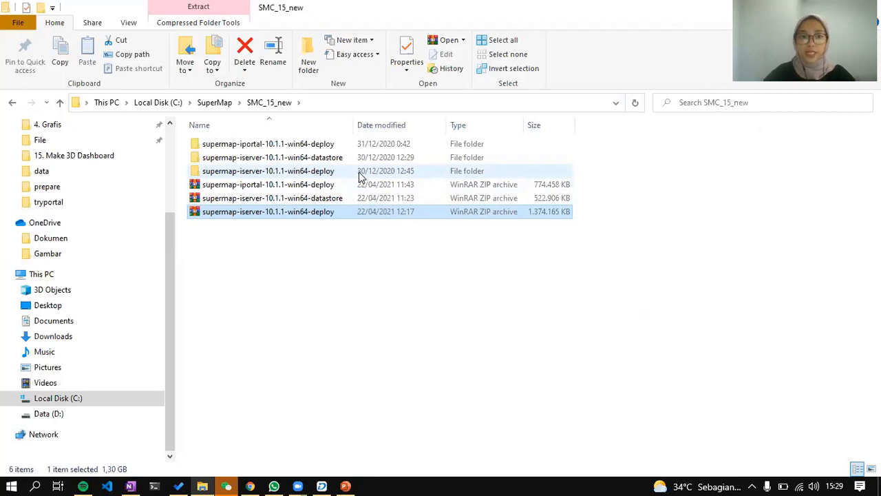
Run startup.bat from the supermap-iserver-10.1.1-win64-deploy bin folder.
{"action": "double_click", "coordinate": [359, 173]}
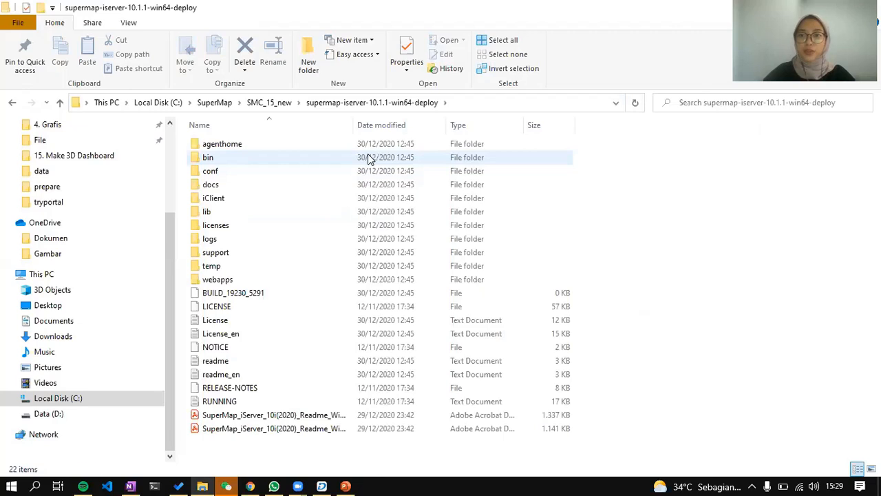
{"action": "double_click", "coordinate": [368, 159]}
{"action": "scroll", "coordinate": [354, 225], "scroll_direction": "down", "scroll_amount": 4}
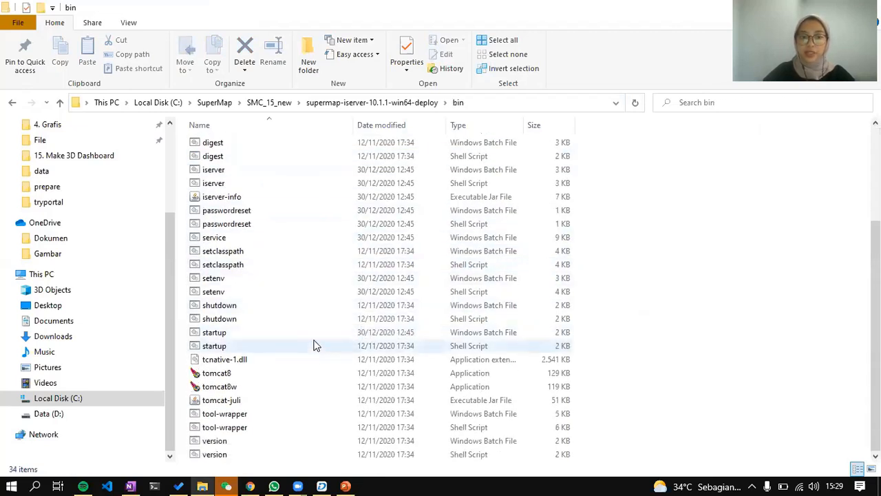
{"action": "double_click", "coordinate": [317, 339]}
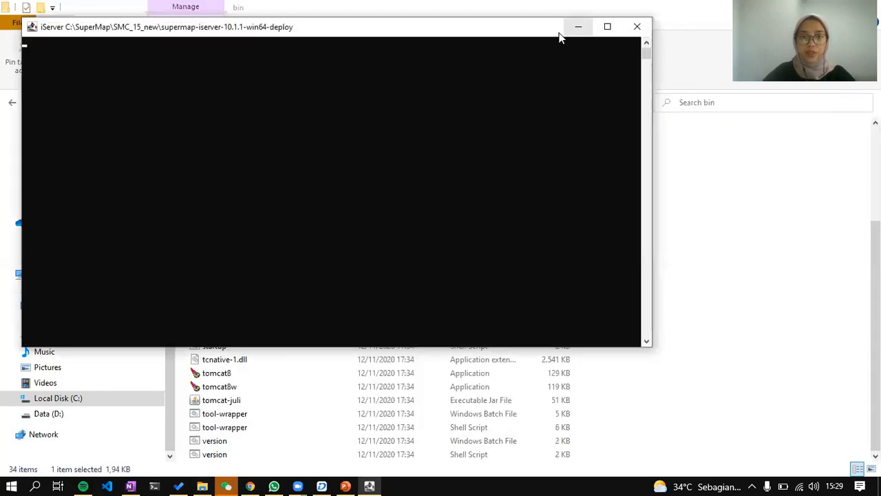
Allow iServer through the firewall, wait for startup on port 8090, then minimize its console.
{"action": "left_click_drag", "start_coordinate": [553, 28], "coordinate": [611, 110]}
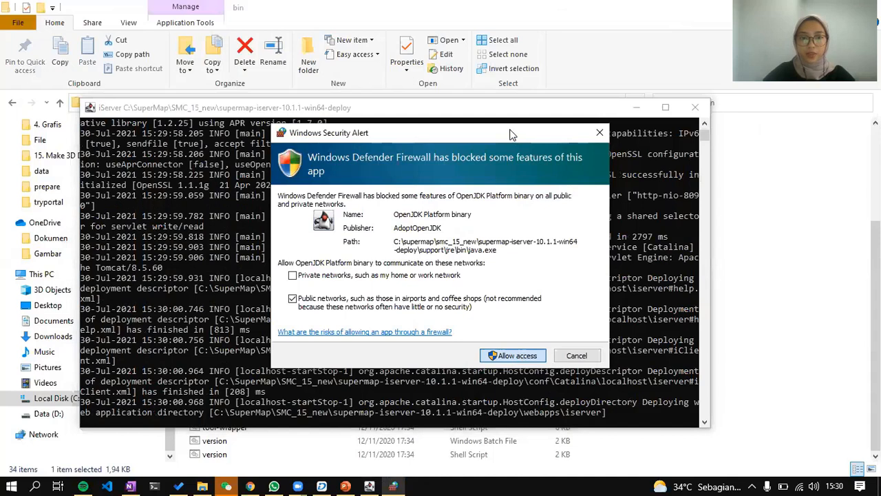
{"action": "key", "text": "Return"}
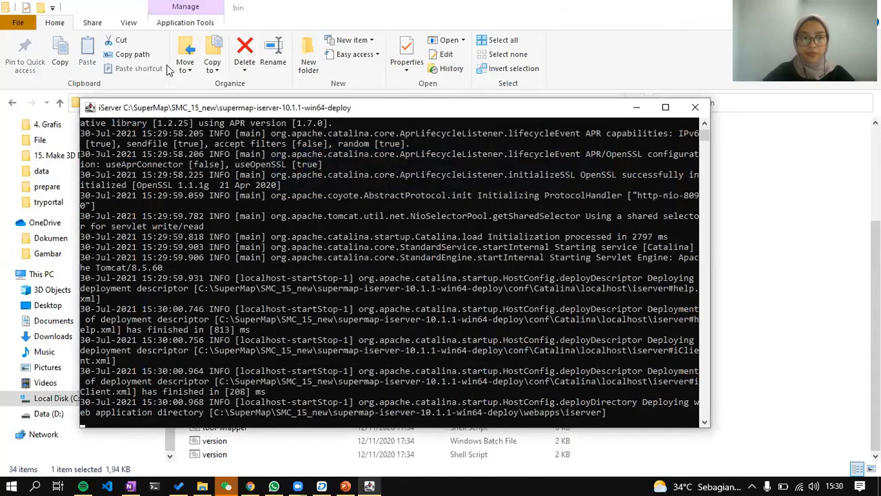
{"action": "scroll", "coordinate": [486, 294], "scroll_direction": "down", "scroll_amount": 2}
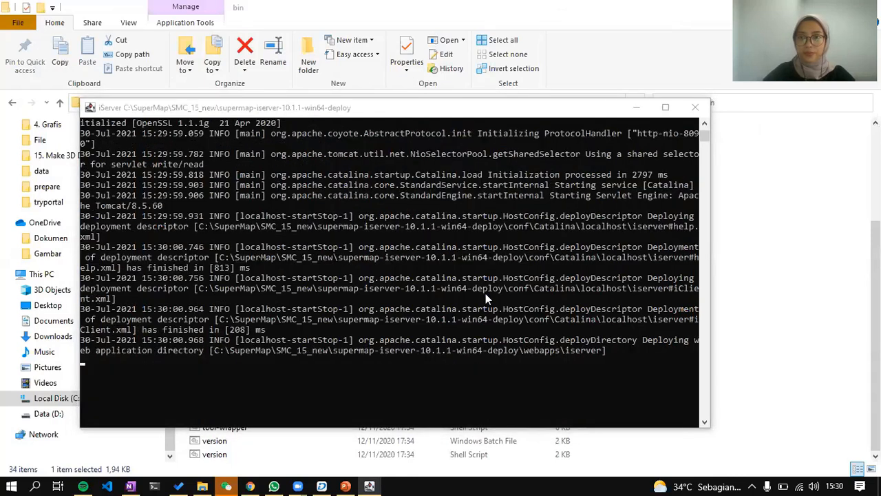
{"action": "scroll", "coordinate": [453, 216], "scroll_direction": "up", "scroll_amount": 3}
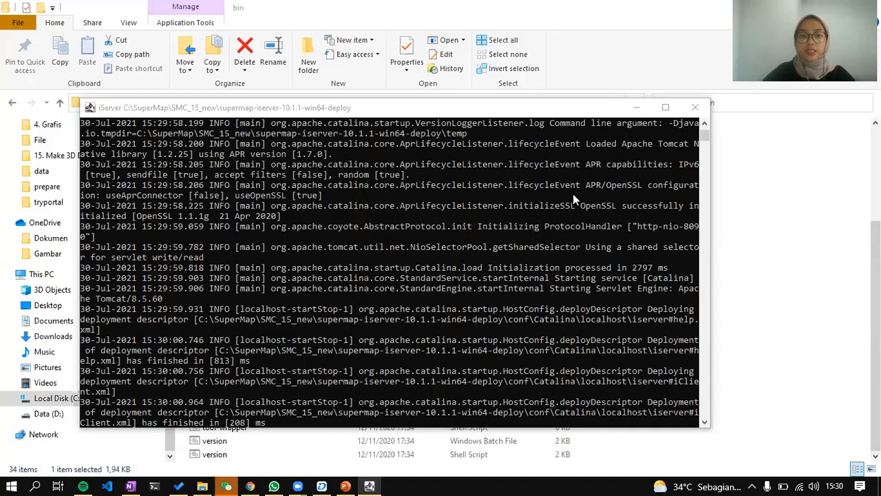
{"action": "scroll", "coordinate": [573, 193], "scroll_direction": "down", "scroll_amount": 3}
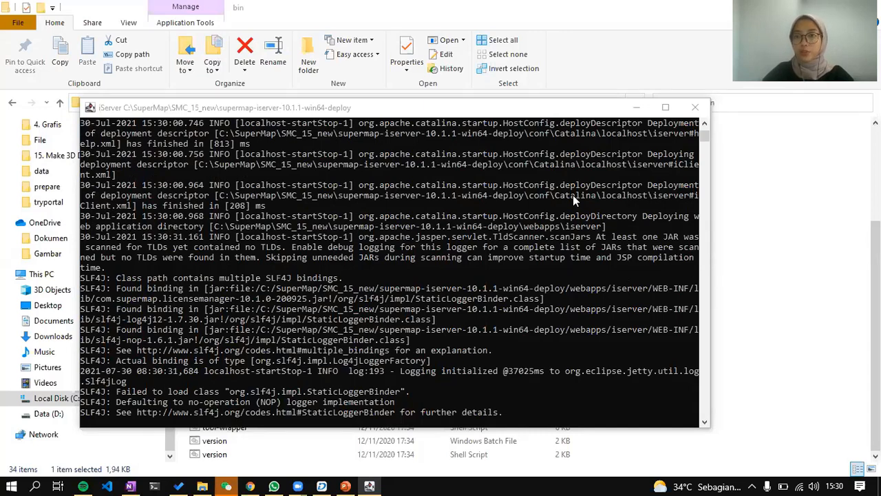
{"action": "scroll", "coordinate": [482, 289], "scroll_direction": "down", "scroll_amount": 3}
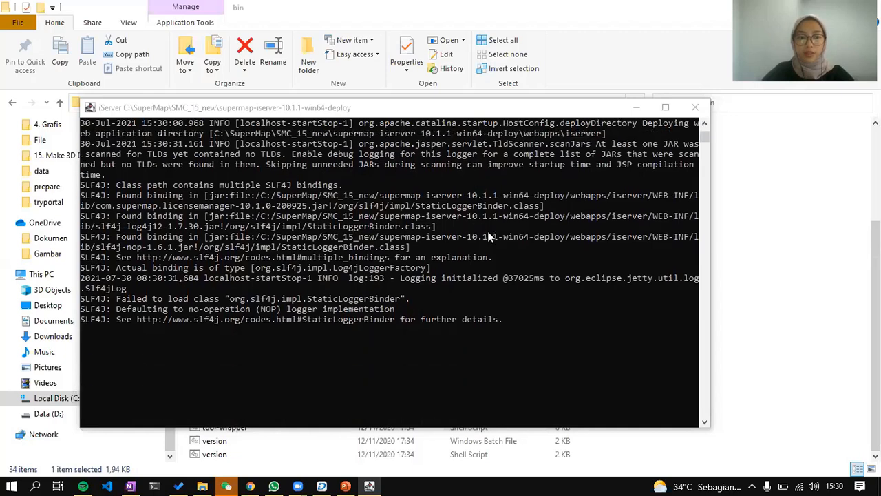
{"action": "scroll", "coordinate": [452, 317], "scroll_direction": "up", "scroll_amount": 4}
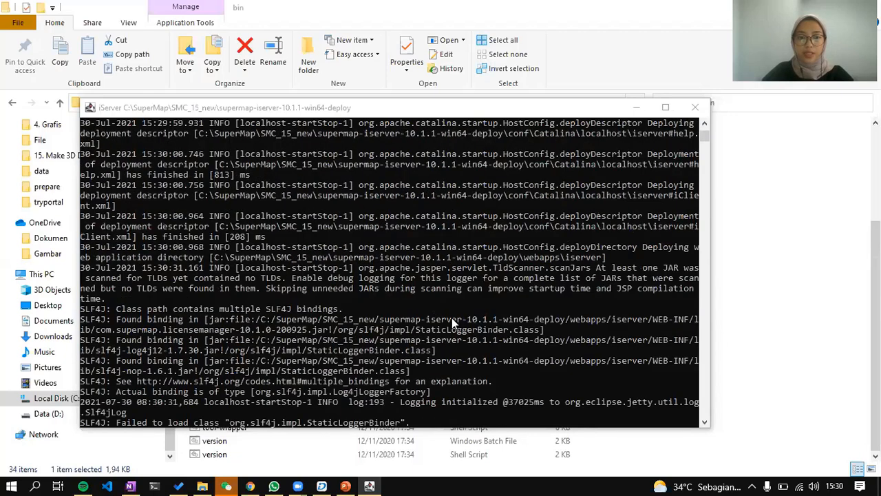
{"action": "scroll", "coordinate": [451, 317], "scroll_direction": "down", "scroll_amount": 4}
{"action": "scroll", "coordinate": [462, 304], "scroll_direction": "up", "scroll_amount": 5}
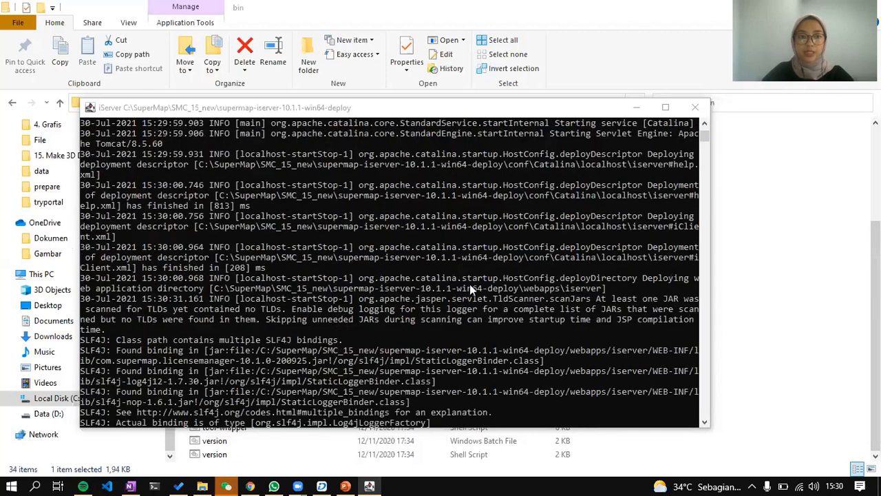
{"action": "scroll", "coordinate": [521, 279], "scroll_direction": "down", "scroll_amount": 3}
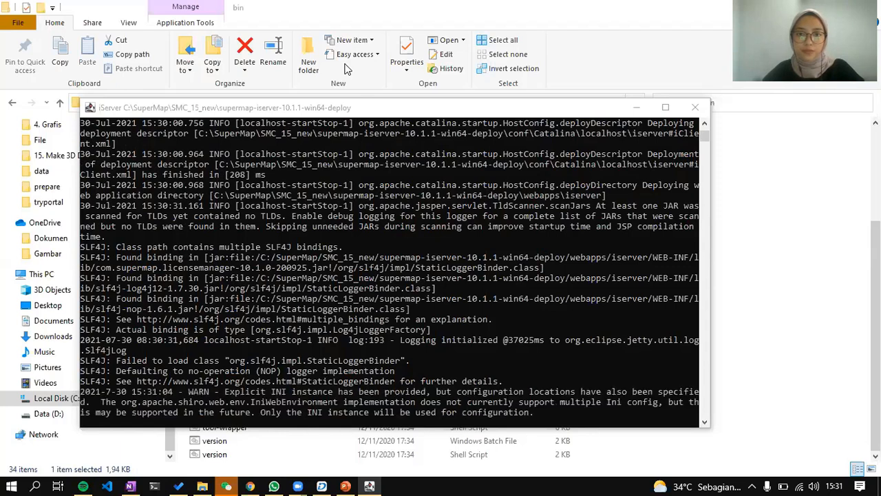
{"action": "scroll", "coordinate": [551, 281], "scroll_direction": "down", "scroll_amount": 2}
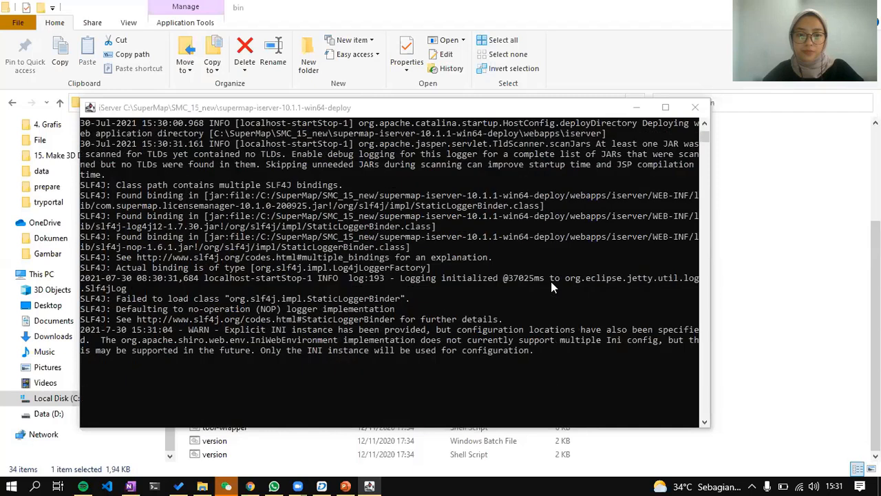
{"action": "scroll", "coordinate": [551, 288], "scroll_direction": "up", "scroll_amount": 2}
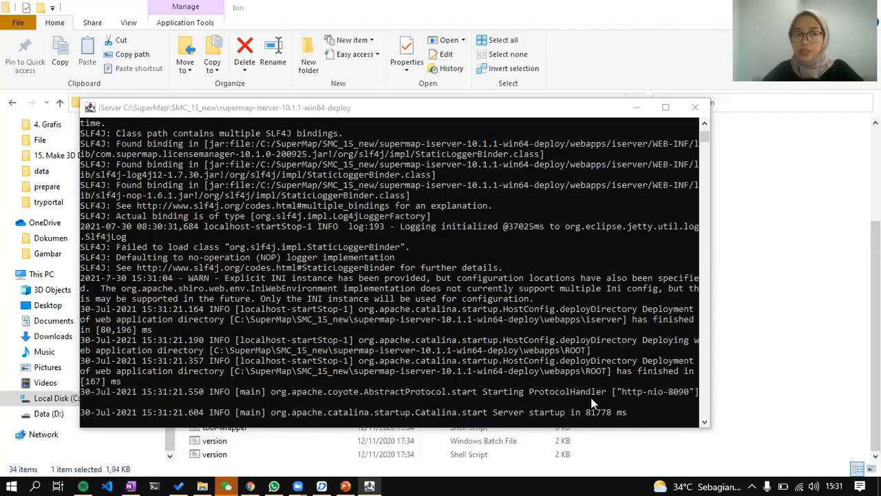
{"action": "left_click", "coordinate": [636, 108]}
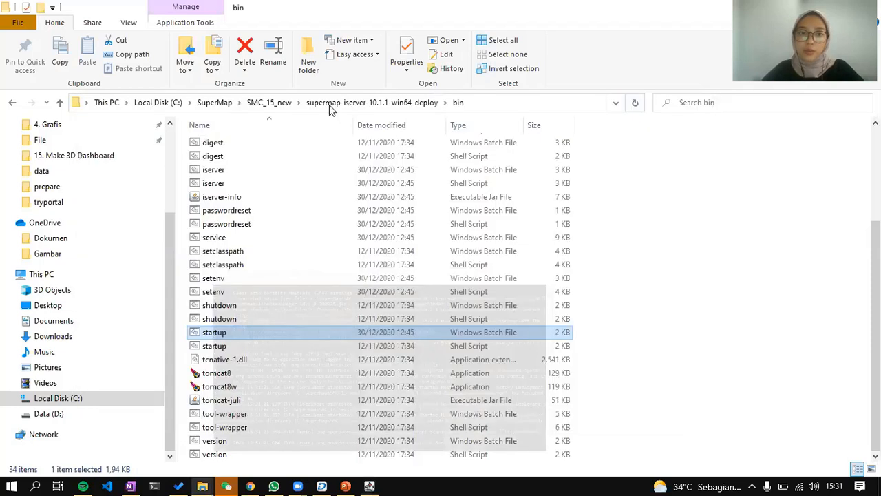
Start iServer DataStore from its bin startup.bat, allow firewall access, and select its 8020 address.
{"action": "key", "text": "alt+Up"}
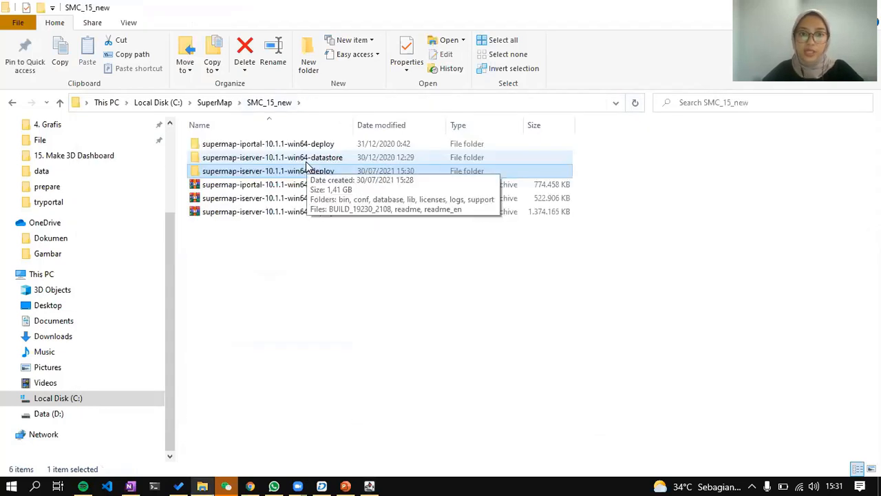
{"action": "double_click", "coordinate": [307, 161]}
{"action": "key", "text": "Down"}
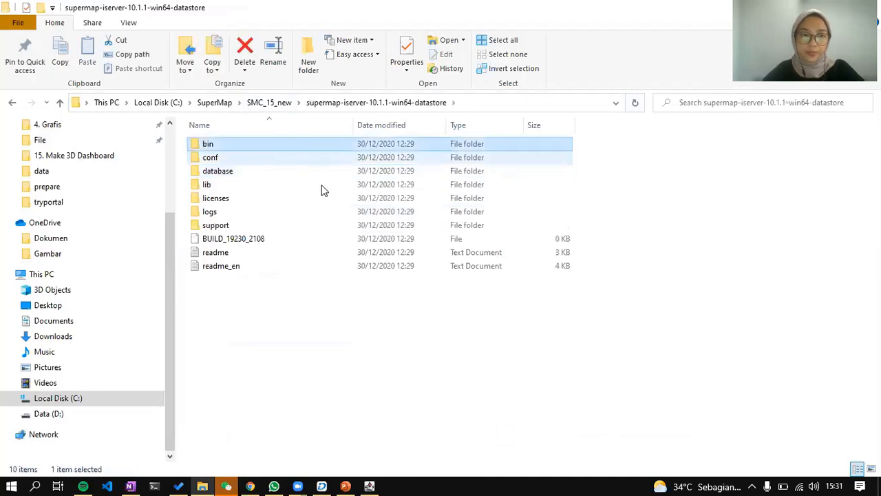
{"action": "key", "text": "Return"}
{"action": "double_click", "coordinate": [320, 184]}
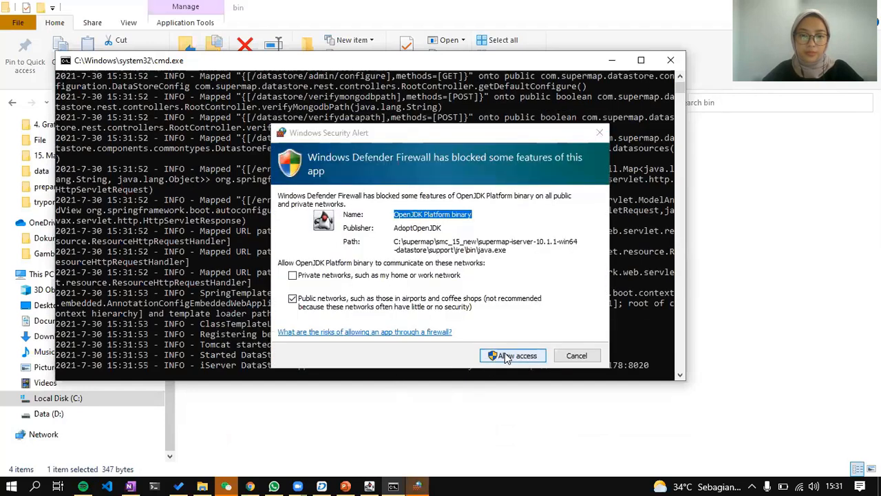
{"action": "left_click", "coordinate": [493, 358]}
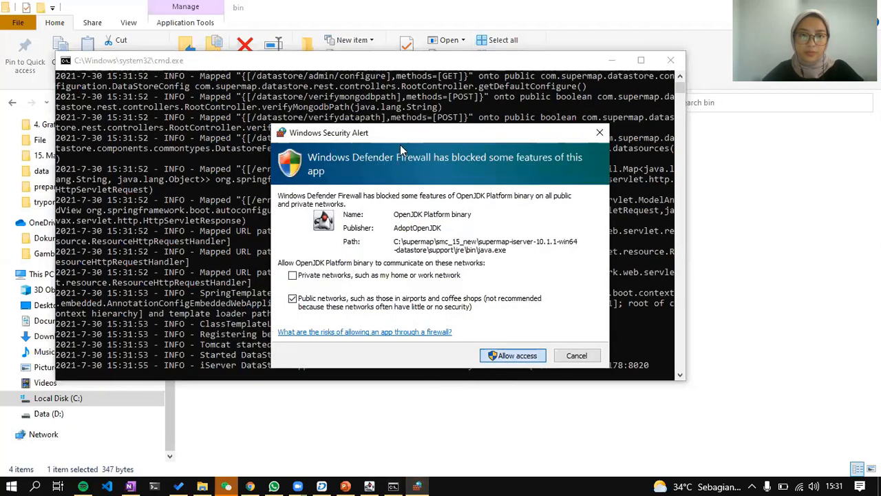
{"action": "left_click_drag", "start_coordinate": [650, 365], "coordinate": [537, 367]}
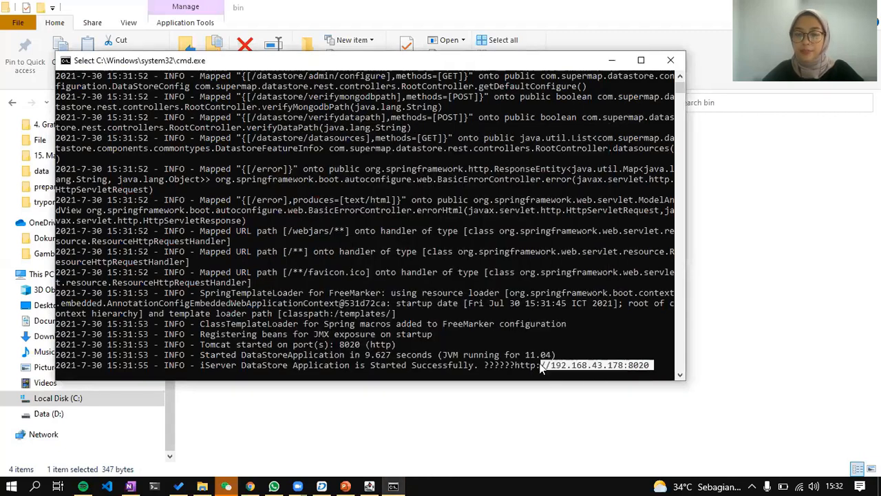
Open the supermap-iportal-10.1.1-win64-deploy folder from SMC_15_new.
{"action": "key", "text": "alt+Tab"}
{"action": "left_click", "coordinate": [276, 104]}
{"action": "double_click", "coordinate": [295, 145]}
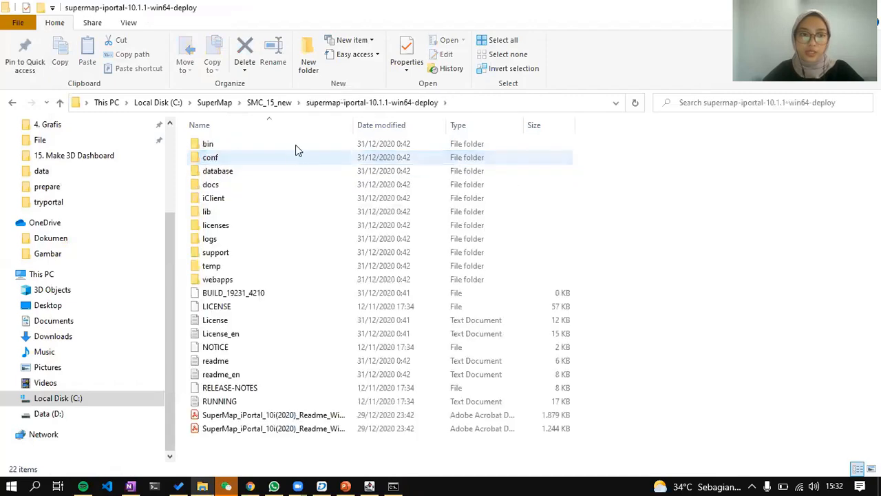
Run the iPortal bin startup.bat and allow iPortal through the firewall.
{"action": "double_click", "coordinate": [298, 150]}
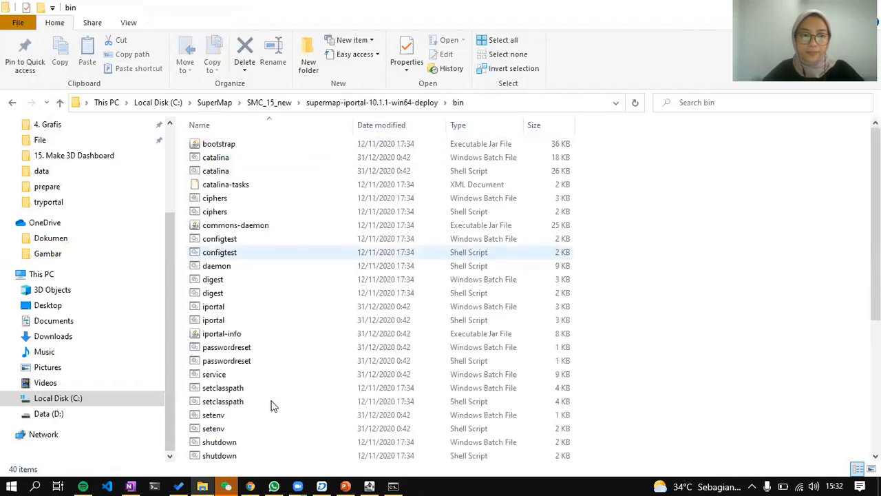
{"action": "scroll", "coordinate": [272, 417], "scroll_direction": "down", "scroll_amount": 1}
{"action": "scroll", "coordinate": [274, 428], "scroll_direction": "down", "scroll_amount": 2}
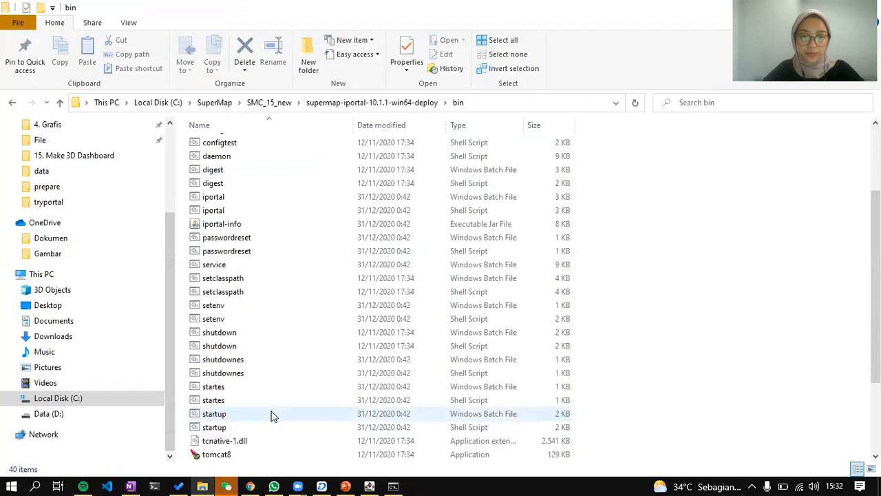
{"action": "double_click", "coordinate": [270, 414]}
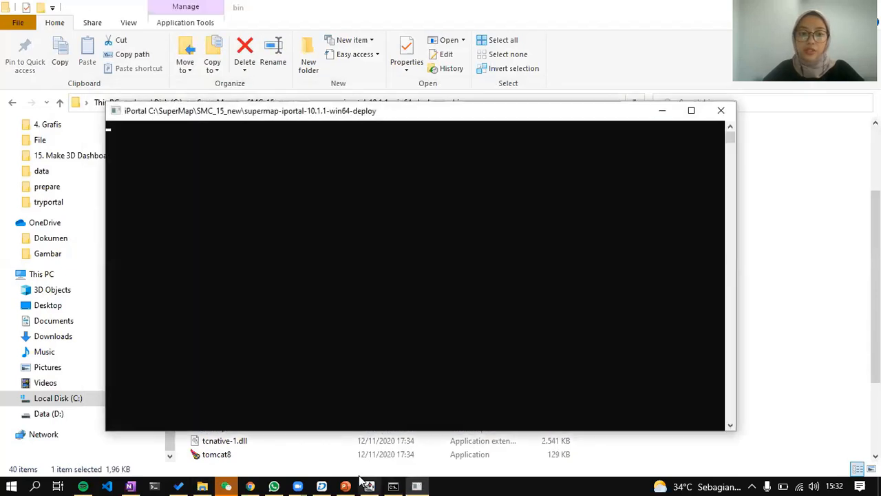
{"action": "left_click", "coordinate": [250, 486]}
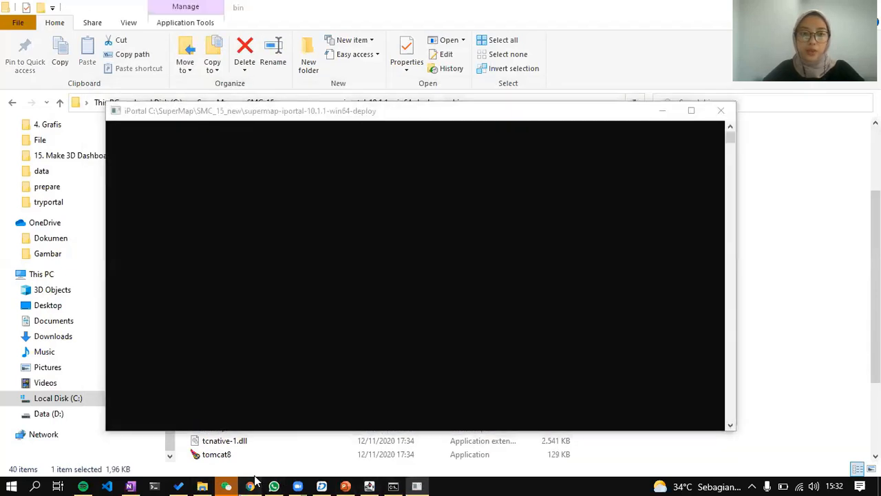
{"action": "left_click", "coordinate": [760, 121]}
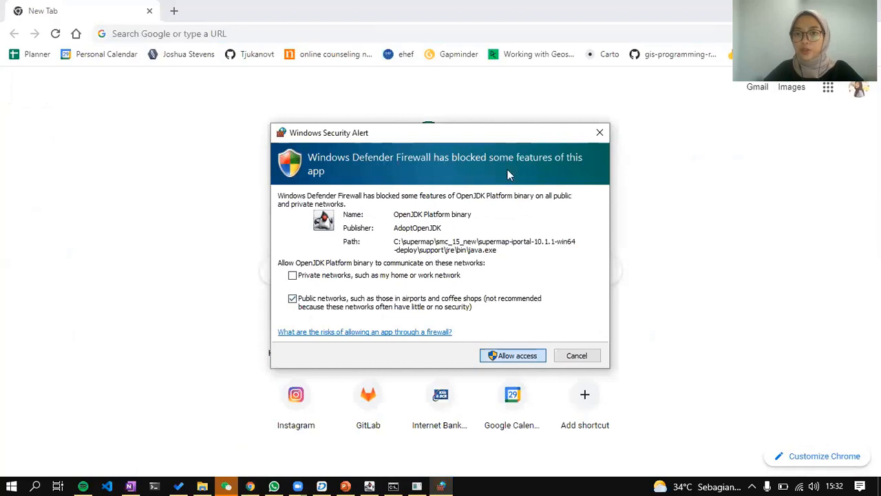
{"action": "left_click", "coordinate": [504, 364]}
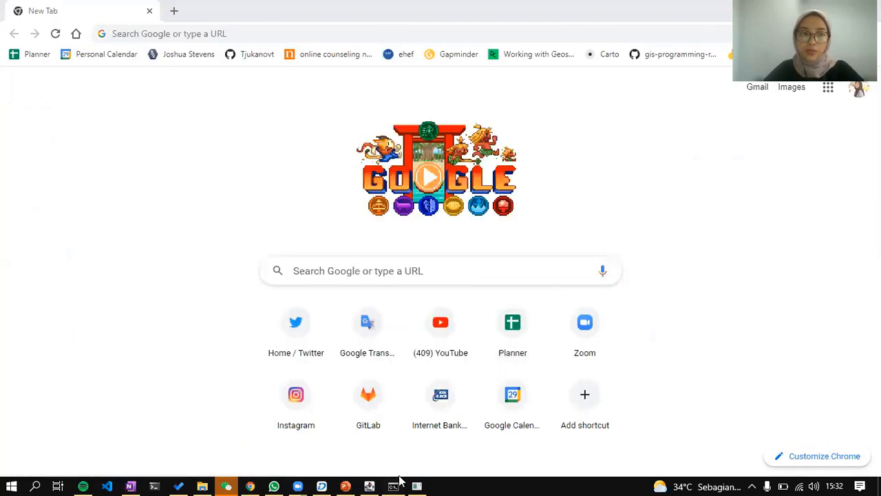
{"action": "left_click", "coordinate": [394, 484]}
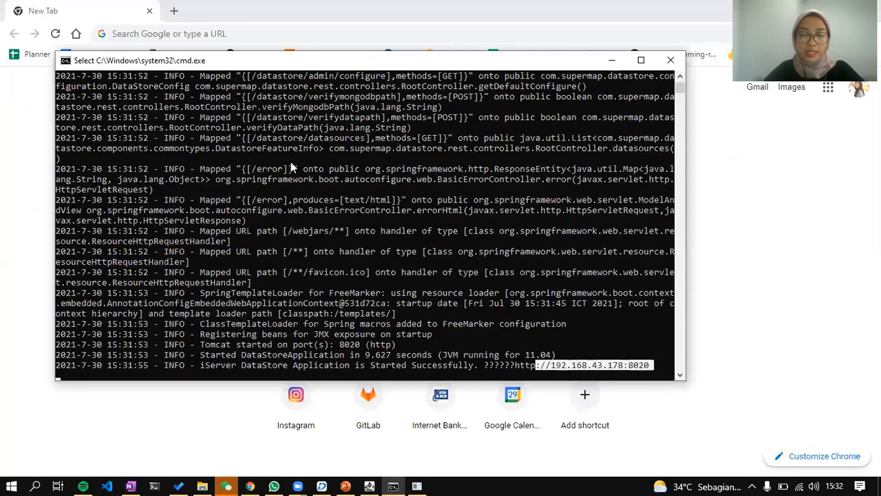
{"action": "right_click", "coordinate": [640, 362]}
{"action": "left_click_drag", "start_coordinate": [645, 363], "coordinate": [516, 367]}
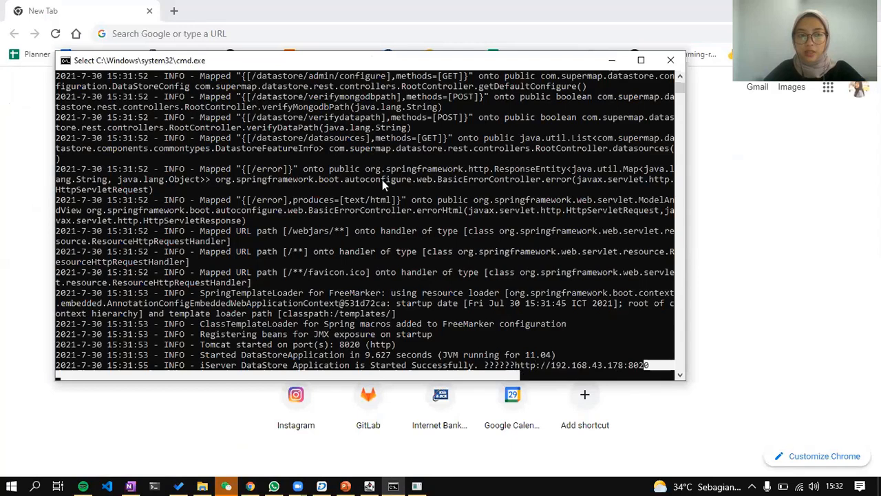
{"action": "key", "text": "ctrl+c"}
{"action": "left_click", "coordinate": [575, 5]}
{"action": "left_click_drag", "start_coordinate": [575, 6], "coordinate": [637, 235]}
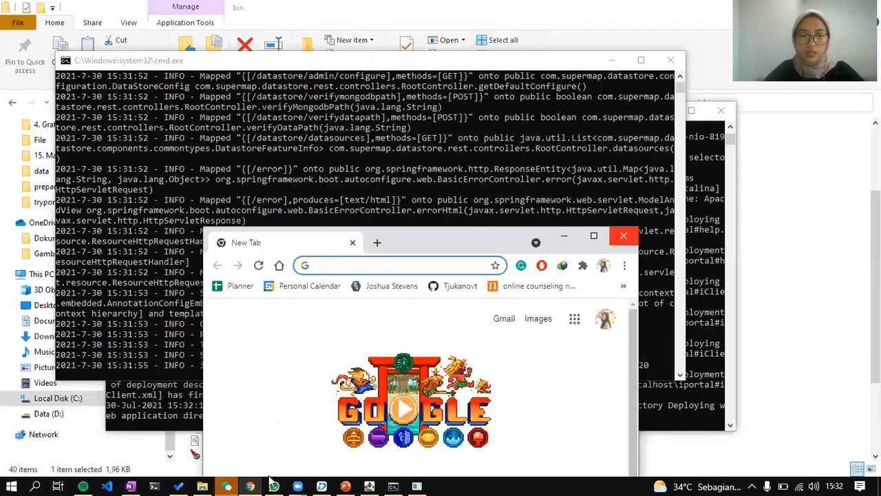
In a new Chrome window, load the pasted address with the port changed to 8090.
{"action": "left_click", "coordinate": [250, 486]}
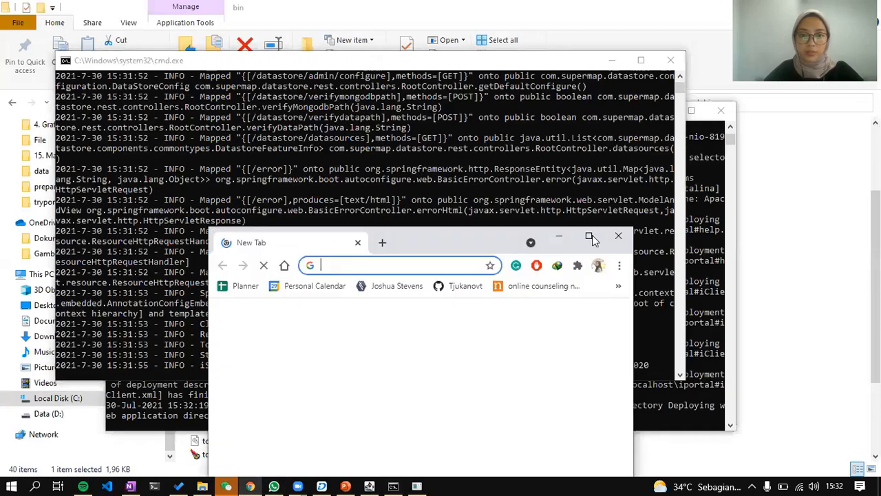
{"action": "left_click", "coordinate": [594, 236]}
{"action": "key", "text": "ctrl+v"}
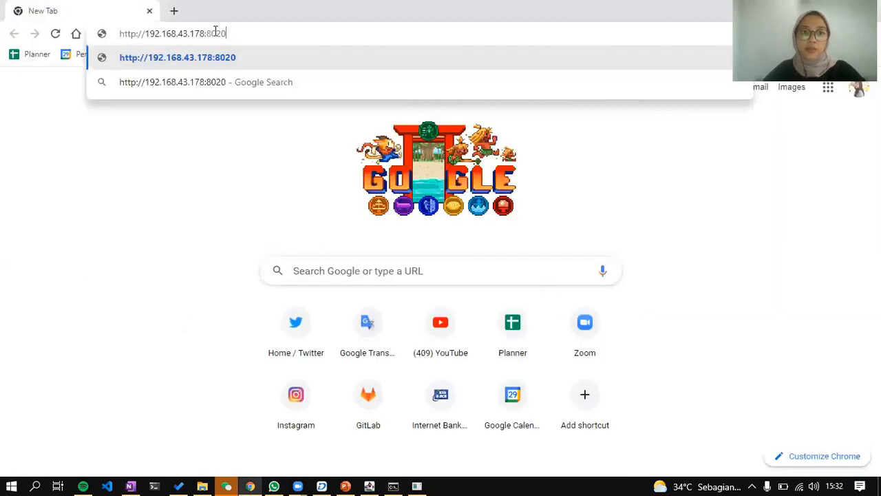
{"action": "key", "text": "shift+Left"}
{"action": "key", "text": "shift+Left"}
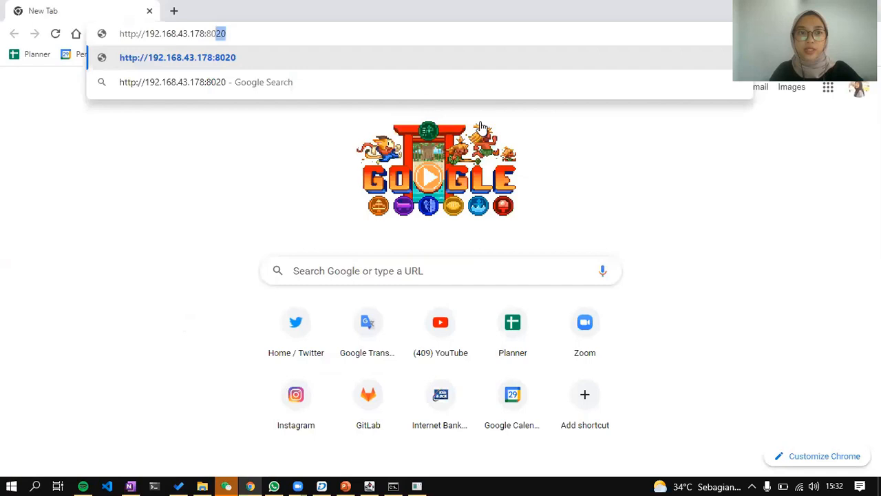
{"action": "key", "text": "BackSpace"}
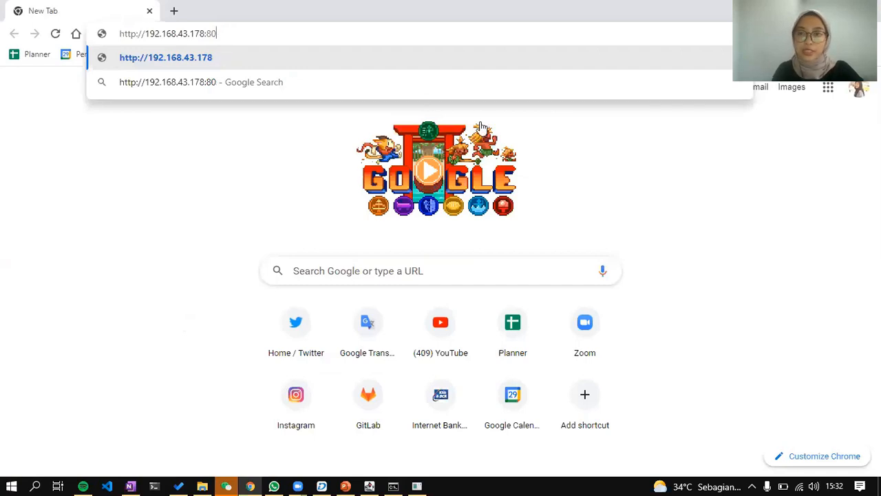
{"action": "type", "text": "90"}
{"action": "key", "text": "Return"}
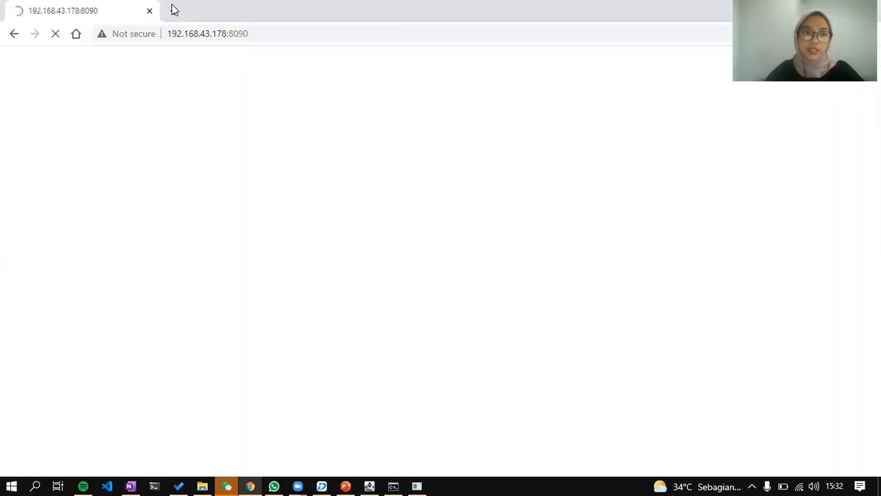
Open a second tab, then start the iServer initialization wizard from the welcome link.
{"action": "left_click", "coordinate": [173, 9]}
{"action": "left_click", "coordinate": [93, 9]}
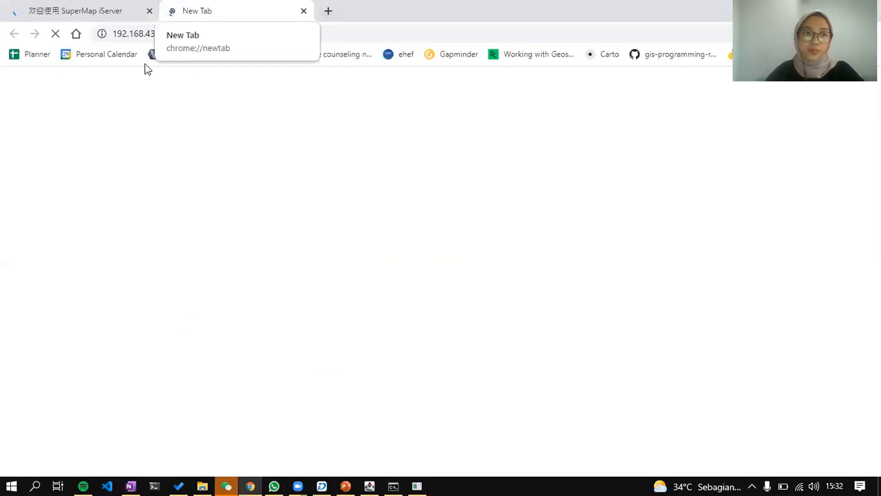
{"action": "left_click", "coordinate": [117, 61]}
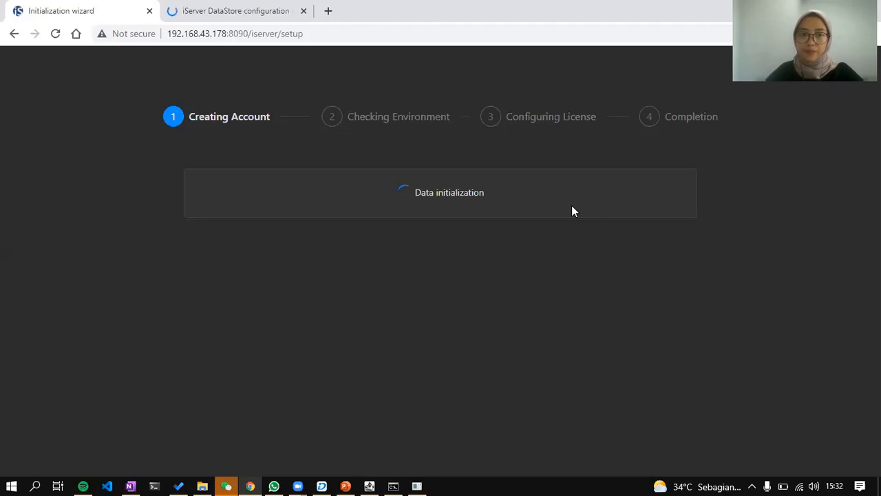
Create the iServer administrator account named admin with a password and its confirmation.
{"action": "left_click", "coordinate": [456, 224]}
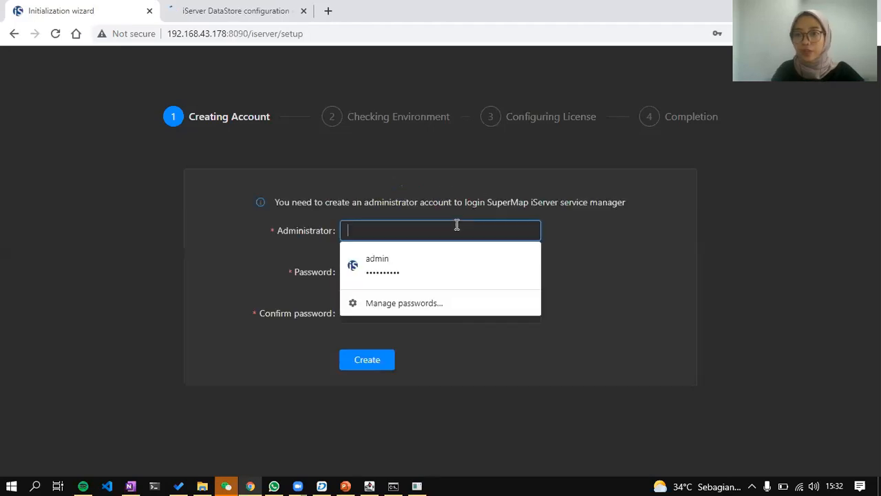
{"action": "type", "text": "adm"}
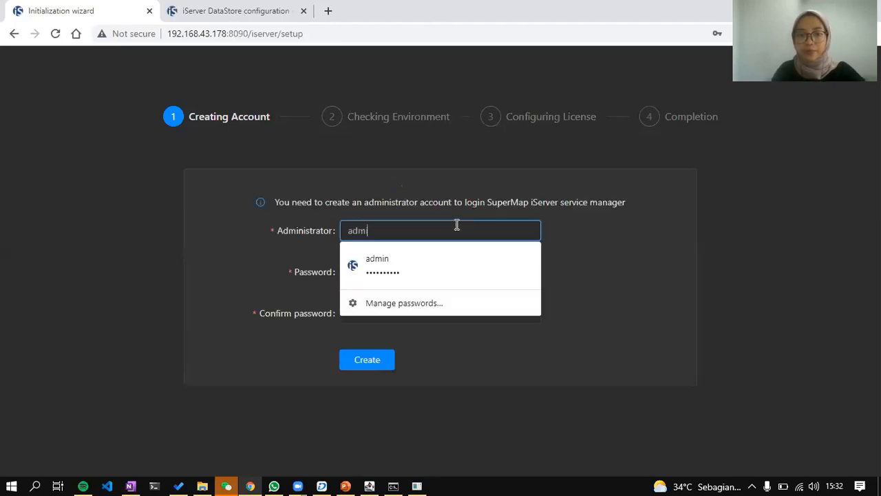
{"action": "type", "text": "in"}
{"action": "key", "text": "Tab"}
{"action": "type", "text": "123456789"}
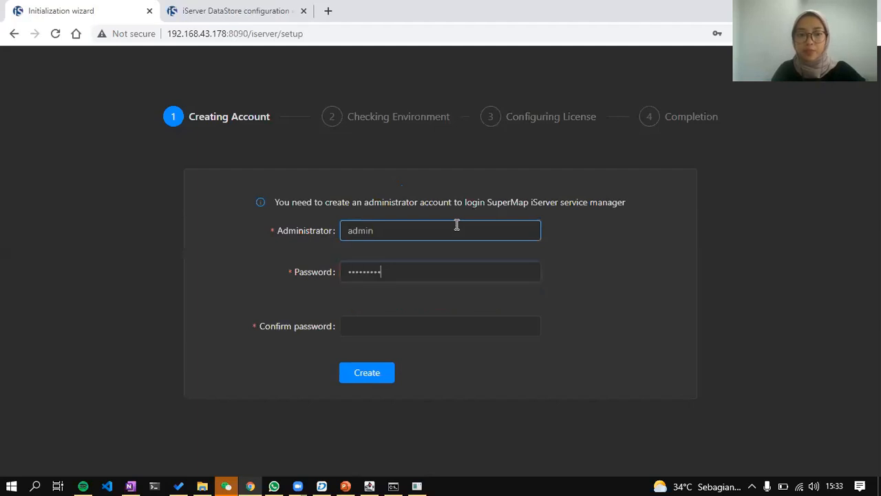
{"action": "key", "text": "Tab"}
{"action": "type", "text": "123456789"}
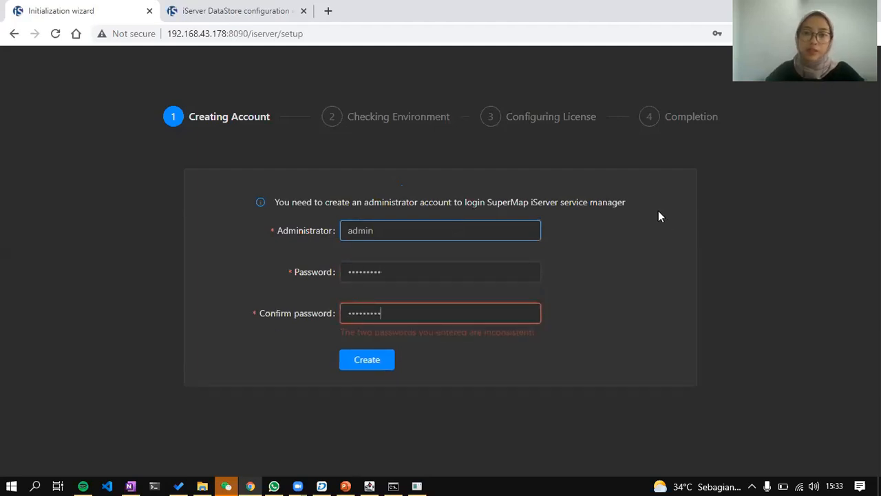
{"action": "key", "text": "Return"}
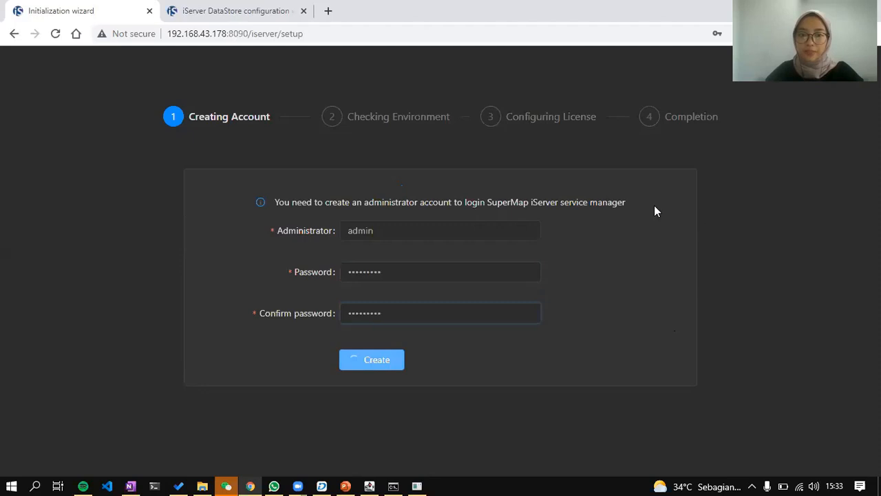
Continue past the environment check and licence configuration to finish iServer setup.
{"action": "left_click", "coordinate": [571, 363]}
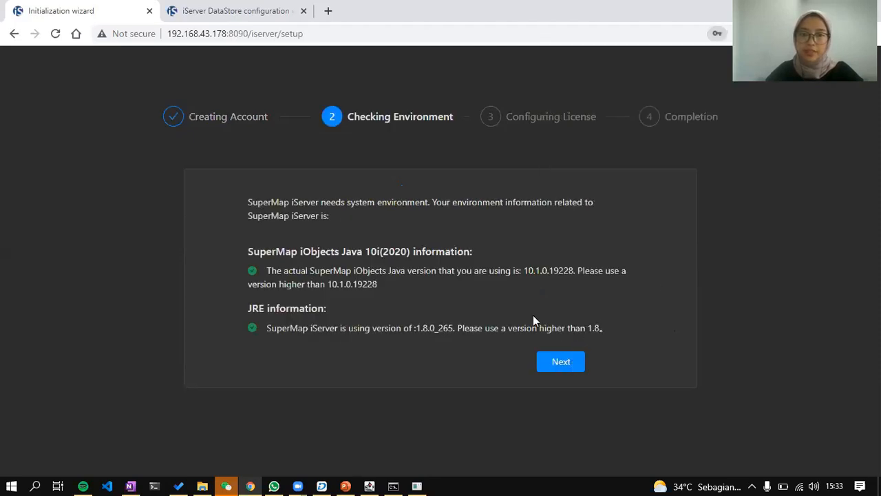
{"action": "left_click", "coordinate": [513, 299]}
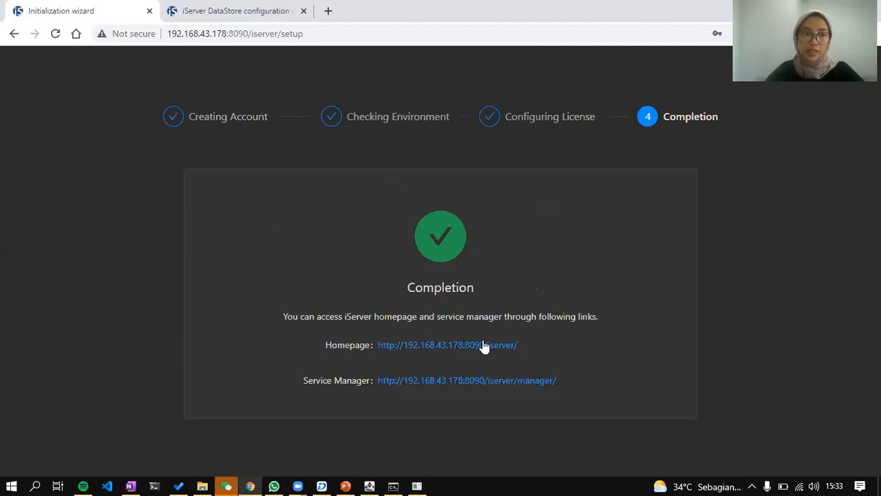
{"action": "left_click", "coordinate": [484, 345]}
{"action": "left_click", "coordinate": [246, 8]}
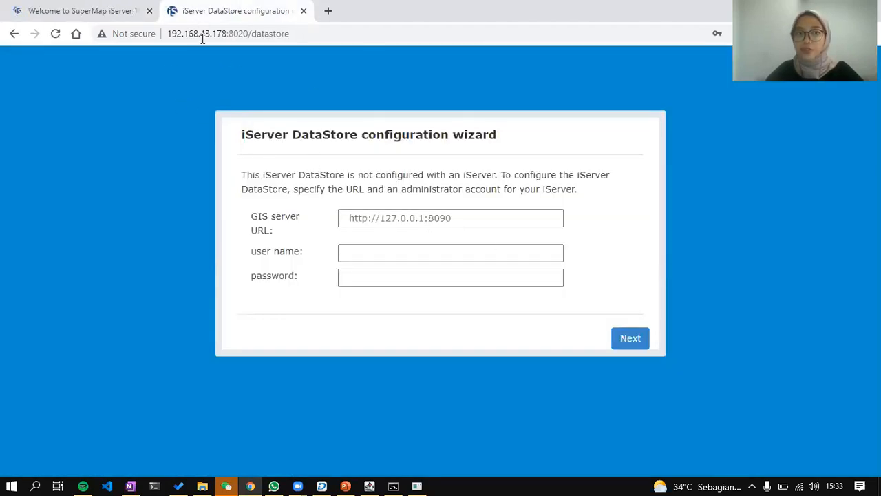
{"action": "left_click", "coordinate": [104, 11]}
{"action": "left_click", "coordinate": [277, 37]}
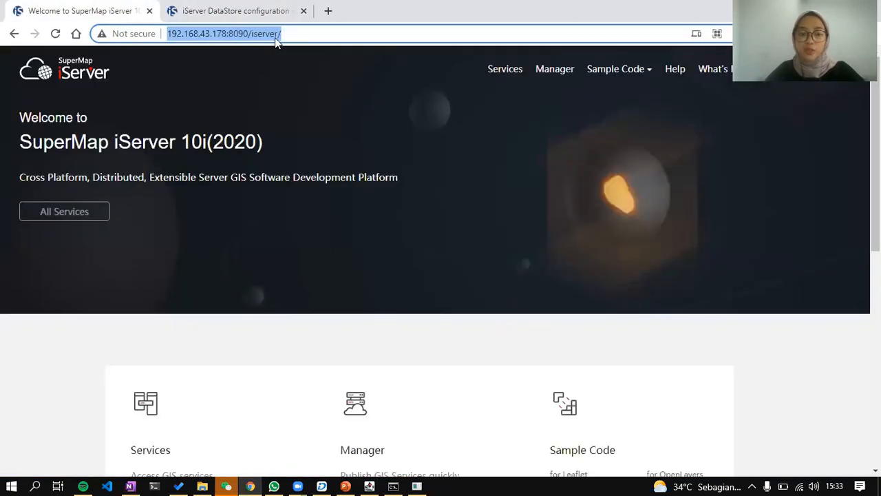
{"action": "key", "text": "ctrl+c"}
{"action": "key", "text": "ctrl+Tab"}
{"action": "left_click", "coordinate": [485, 221]}
{"action": "key", "text": "ctrl+v"}
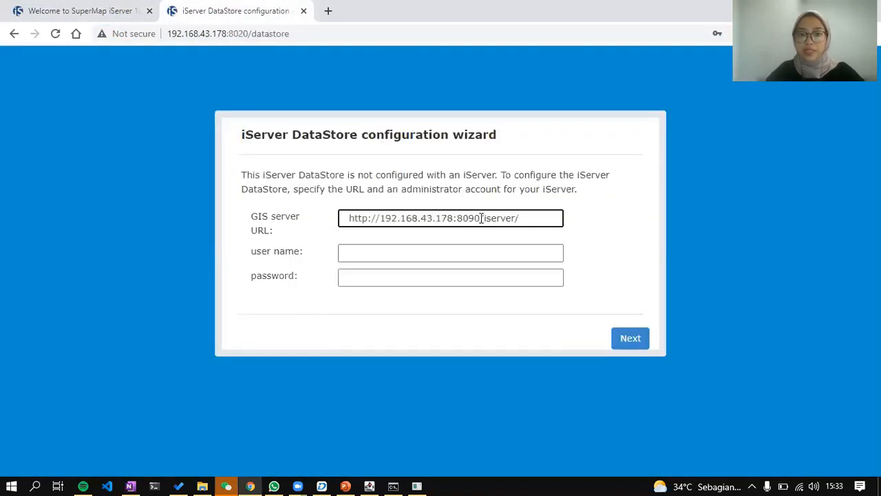
{"action": "left_click_drag", "start_coordinate": [480, 218], "coordinate": [519, 219]}
{"action": "key", "text": "BackSpace"}
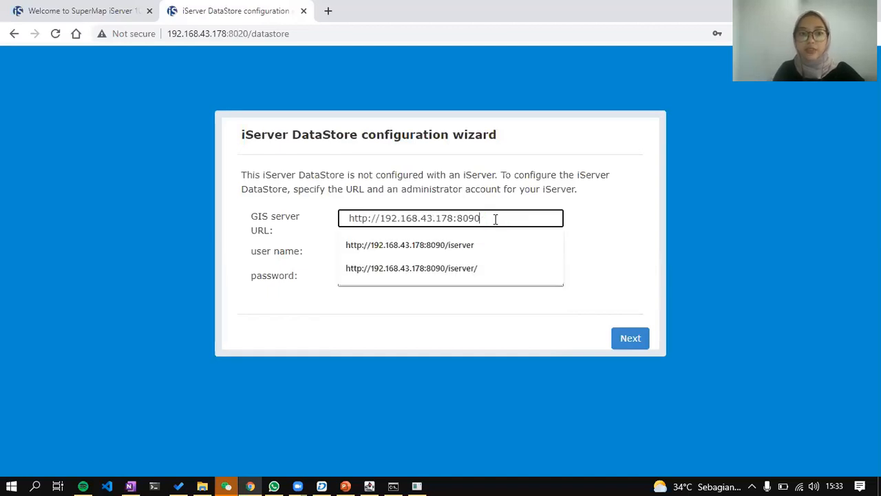
{"action": "key", "text": "Tab"}
{"action": "type", "text": "admin"}
{"action": "key", "text": "Tab"}
{"action": "type", "text": "•••••••••"}
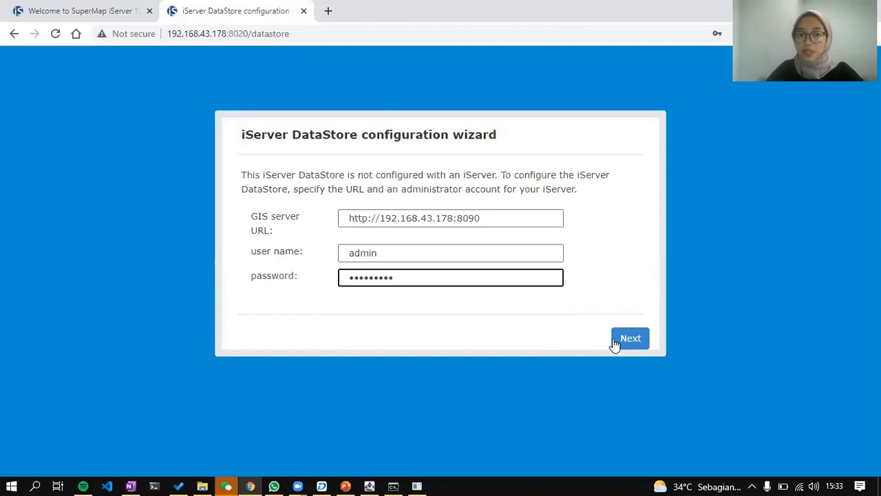
{"action": "left_click", "coordinate": [614, 344]}
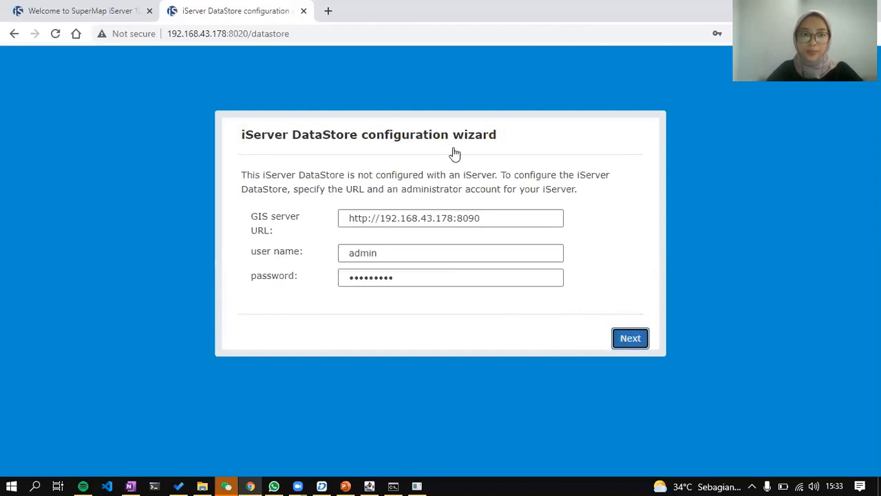
{"action": "left_click", "coordinate": [630, 338]}
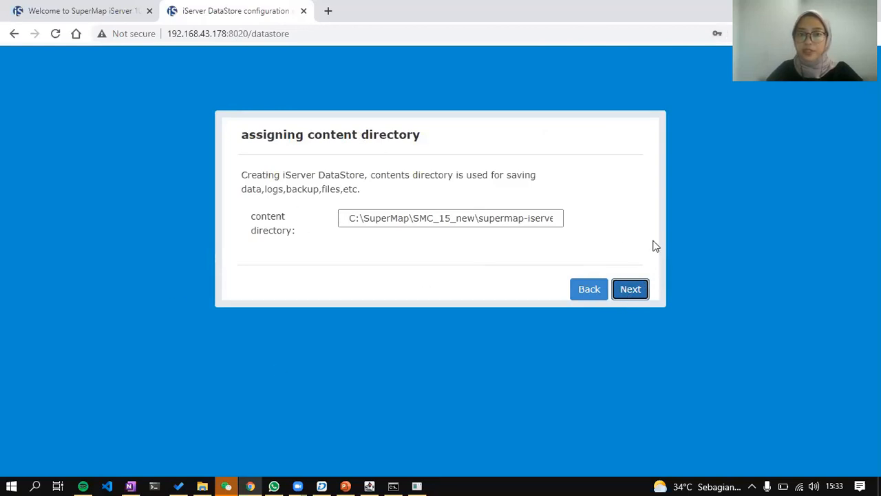
Keep the default content directory and Relation type, and set PostgreSQL port 5433.
{"action": "left_click", "coordinate": [630, 290]}
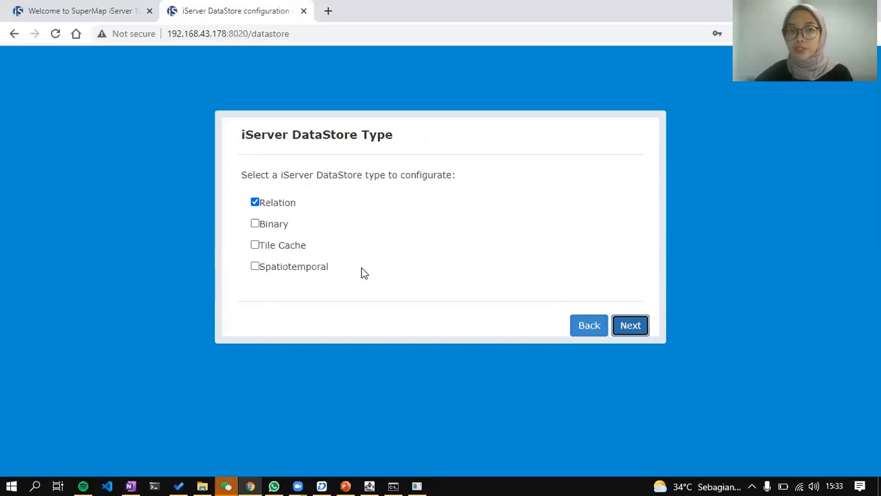
{"action": "left_click", "coordinate": [639, 325]}
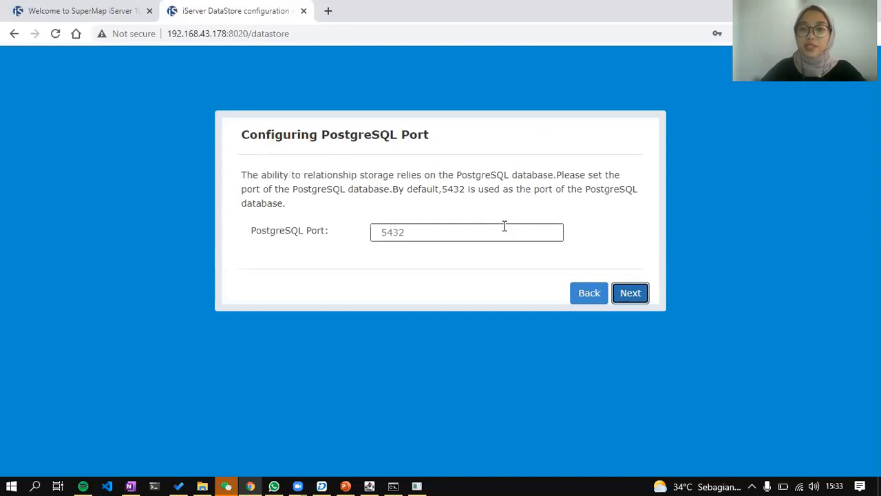
{"action": "left_click", "coordinate": [505, 227]}
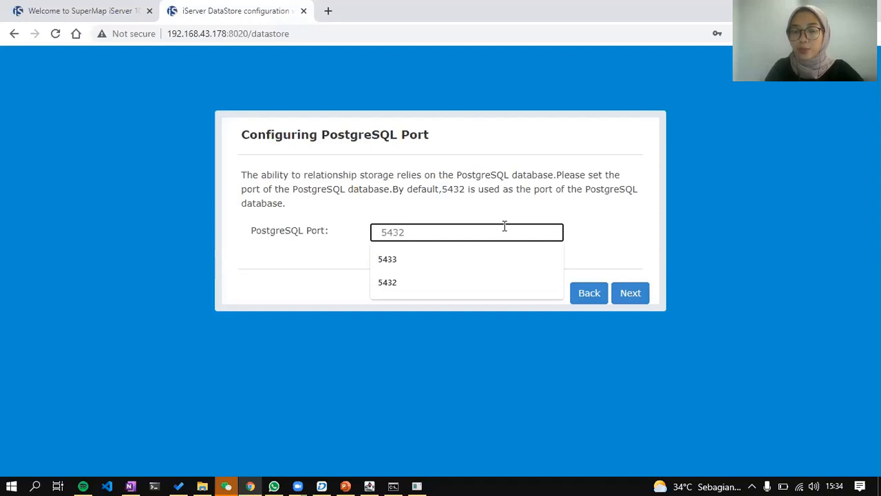
{"action": "type", "text": "5433"}
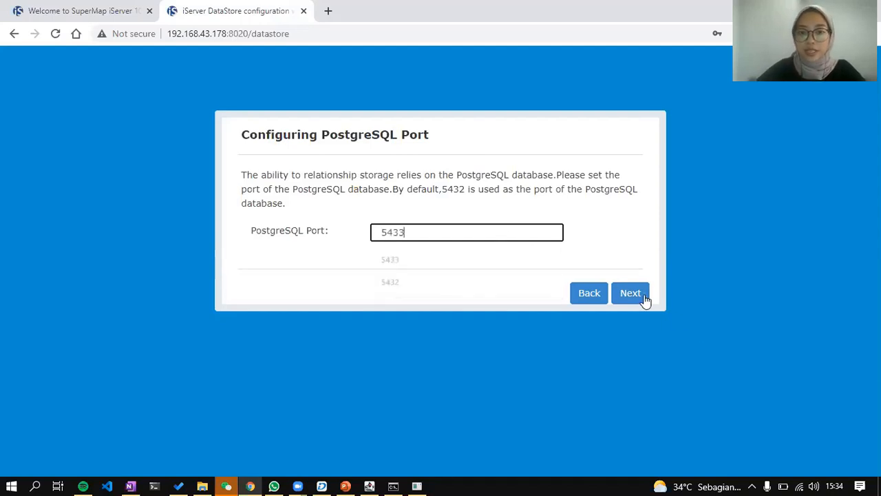
{"action": "left_click", "coordinate": [645, 301]}
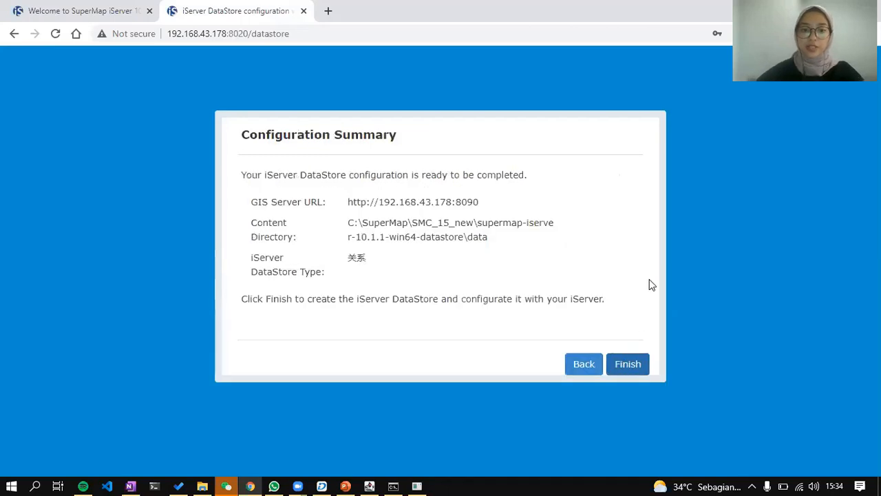
Start creating the relational DataStore and allow PostgreSQL Server through the firewall.
{"action": "key", "text": "Return"}
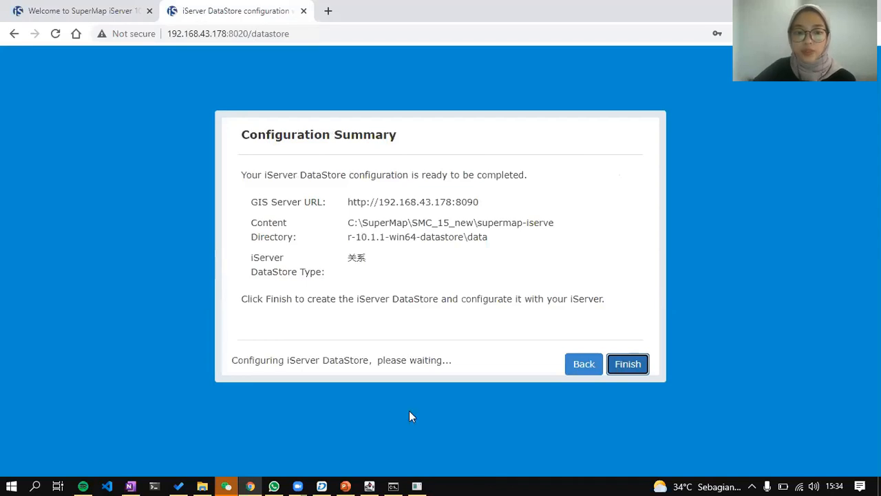
{"action": "left_click", "coordinate": [415, 482]}
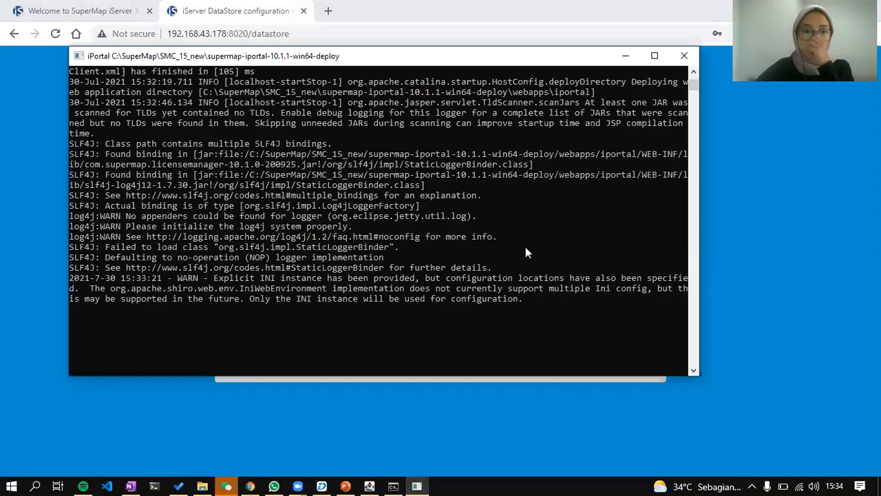
{"action": "left_click", "coordinate": [628, 58]}
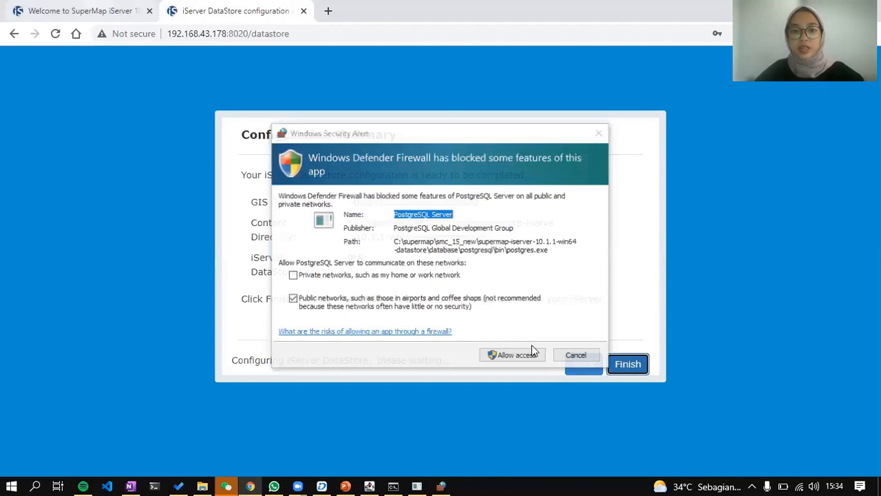
{"action": "left_click", "coordinate": [530, 356]}
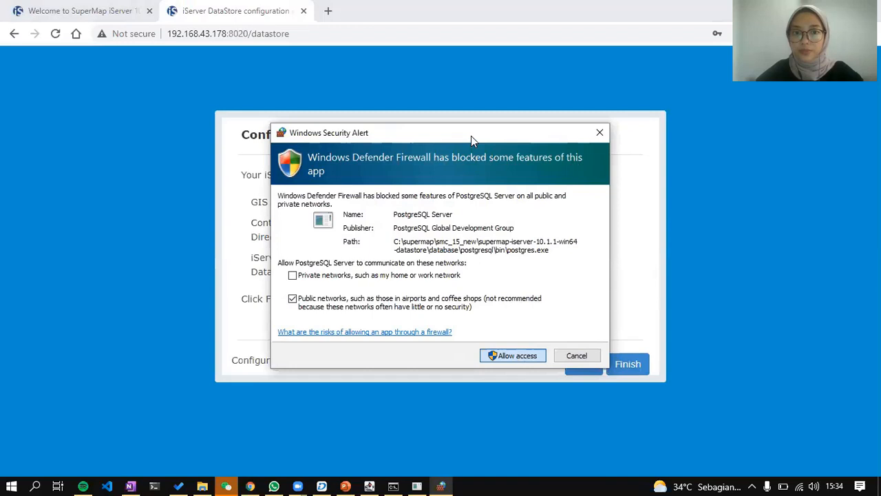
Monitor the iPortal and DataStore consoles while the datasources are created.
{"action": "left_click_drag", "start_coordinate": [482, 174], "coordinate": [501, 195]}
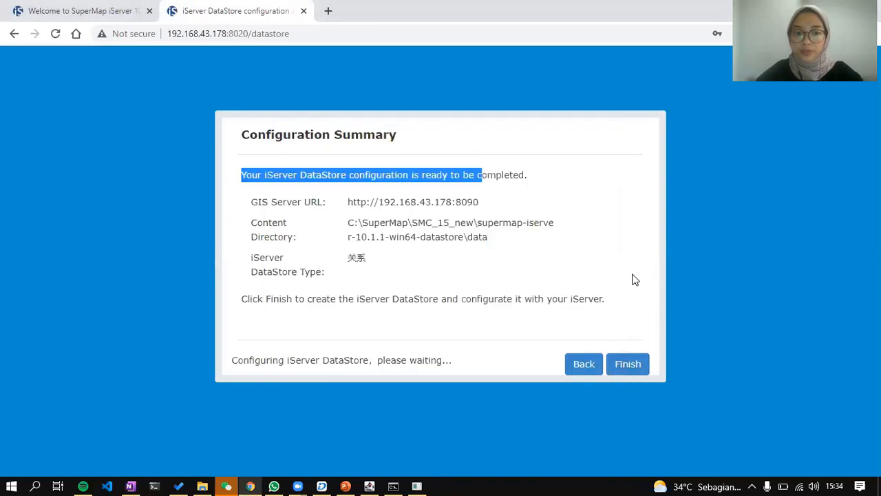
{"action": "left_click", "coordinate": [417, 484]}
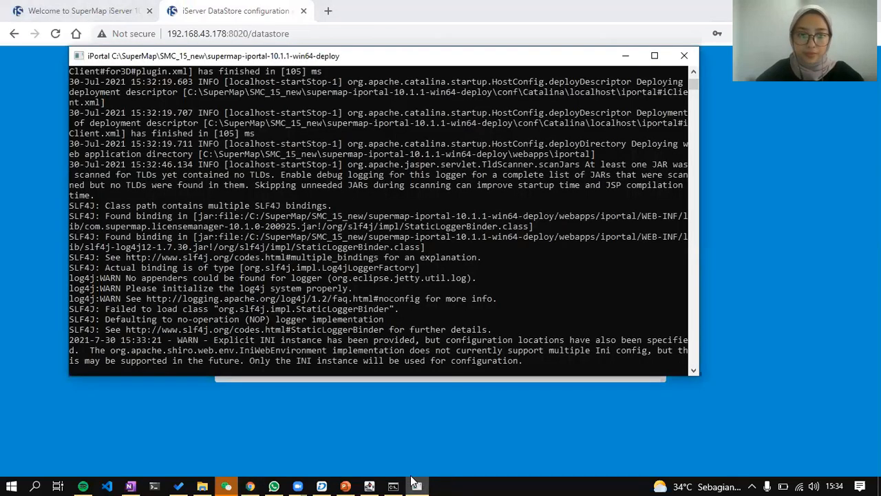
{"action": "left_click", "coordinate": [413, 481]}
{"action": "left_click", "coordinate": [397, 482]}
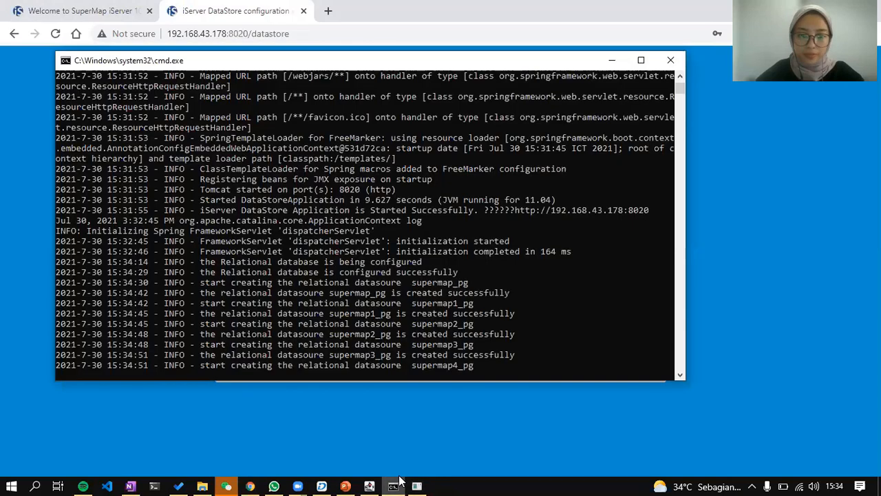
{"action": "left_click", "coordinate": [400, 480]}
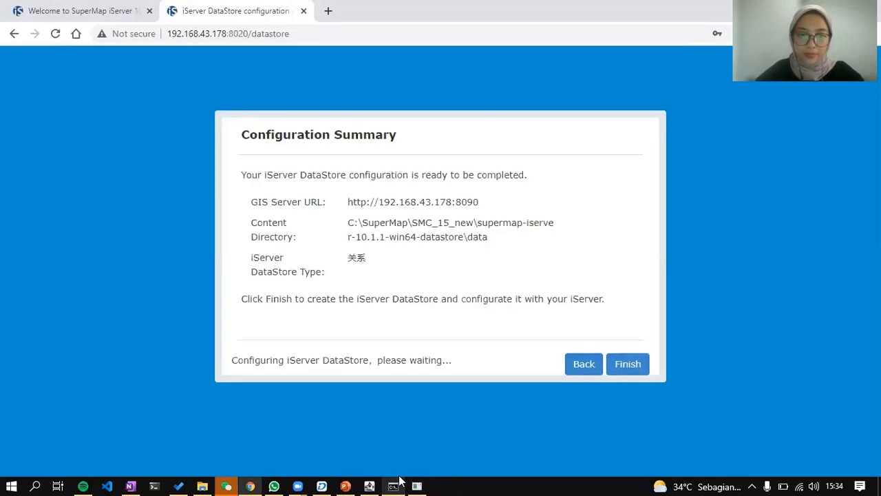
{"action": "left_click", "coordinate": [399, 480]}
{"action": "left_click", "coordinate": [401, 482]}
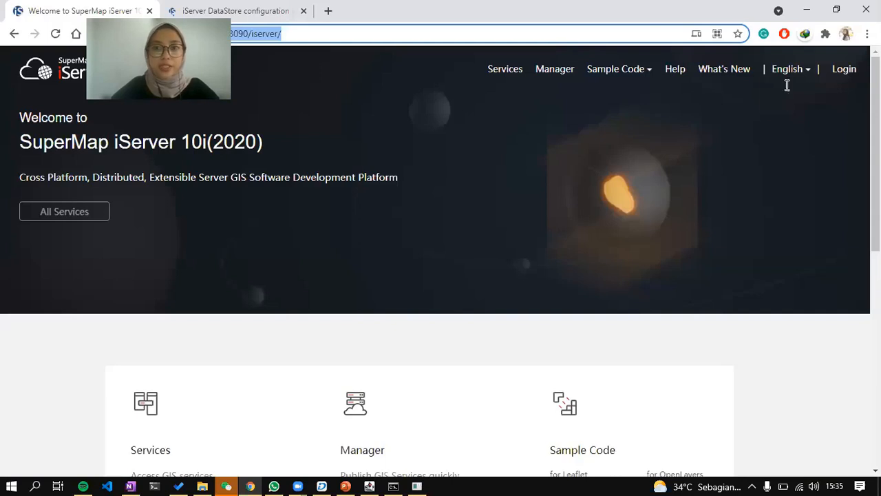
Log in to iServer as admin with the administrator password.
{"action": "left_click", "coordinate": [844, 69]}
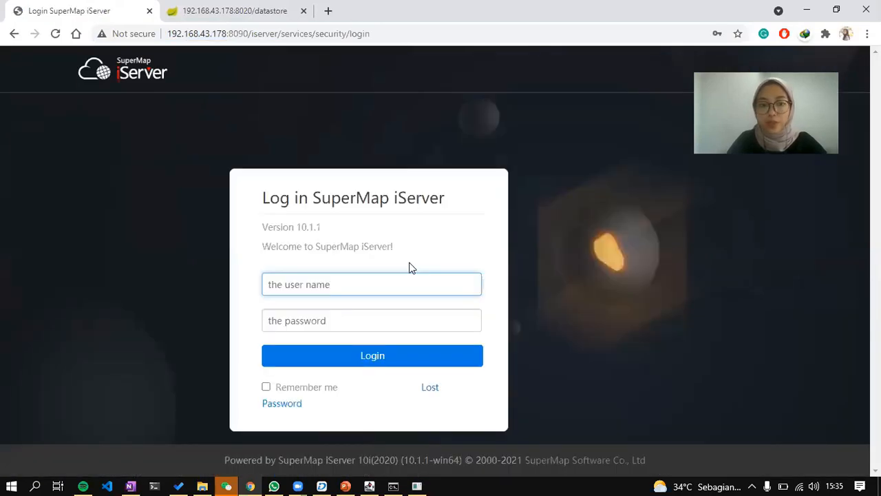
{"action": "type", "text": "admin"}
{"action": "key", "text": "Tab"}
{"action": "type", "text": "admin1234"}
{"action": "key", "text": "Return"}
Close the successful DataStore tab, decline saving the password, and open iServer Manager.
{"action": "left_click", "coordinate": [212, 5]}
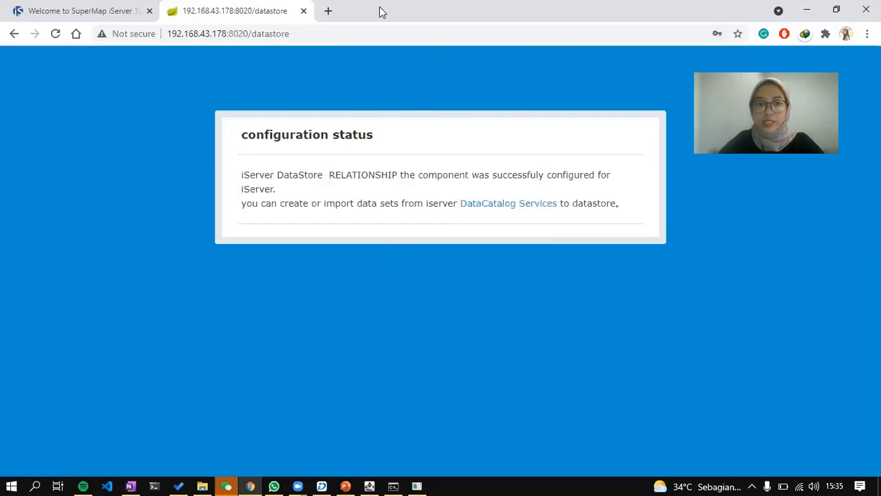
{"action": "key", "text": "ctrl+w"}
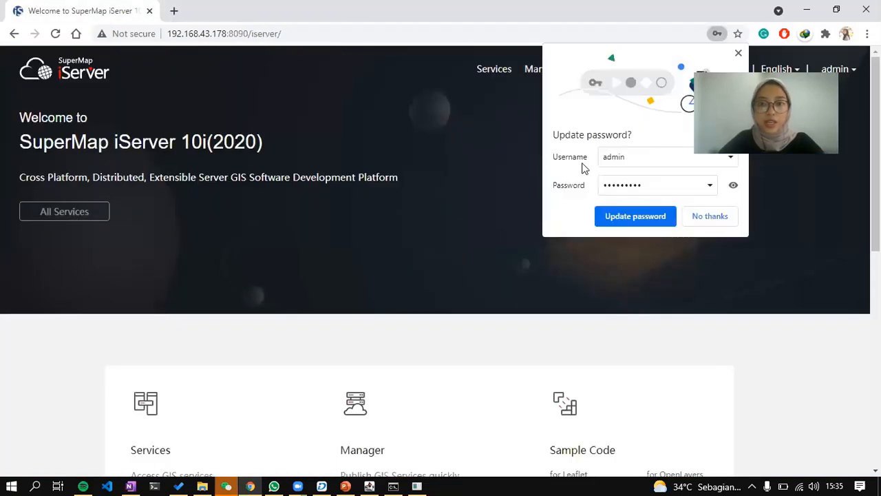
{"action": "left_click", "coordinate": [701, 219]}
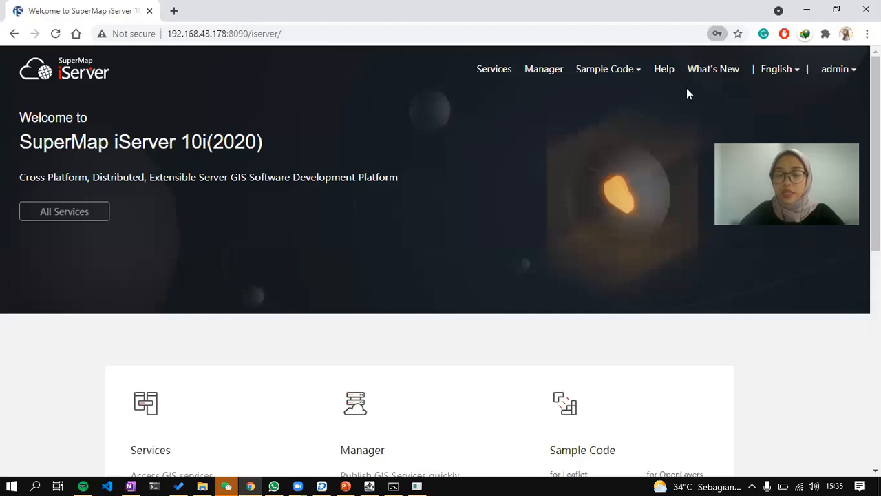
{"action": "left_click", "coordinate": [531, 68]}
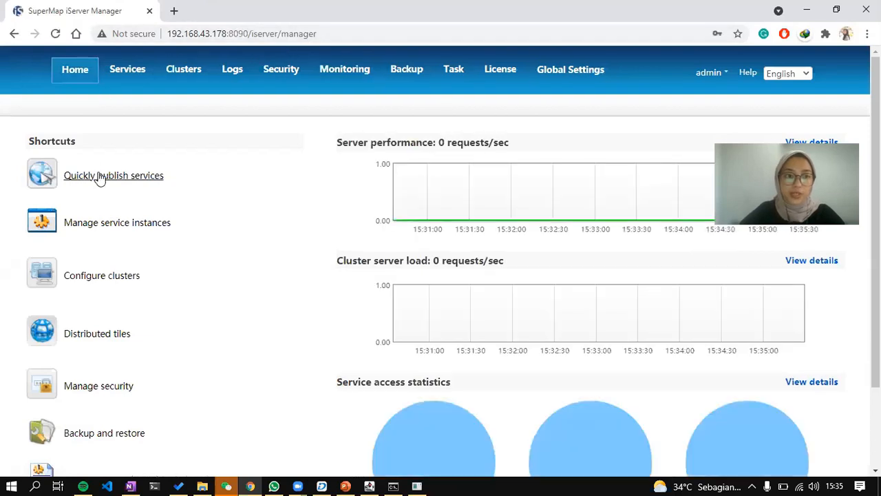
Quick-publish from a Workspace source, remotely picking D:/2. SuperMap/Training/.../building_scene/building_scene.sxwu.
{"action": "left_click", "coordinate": [99, 163]}
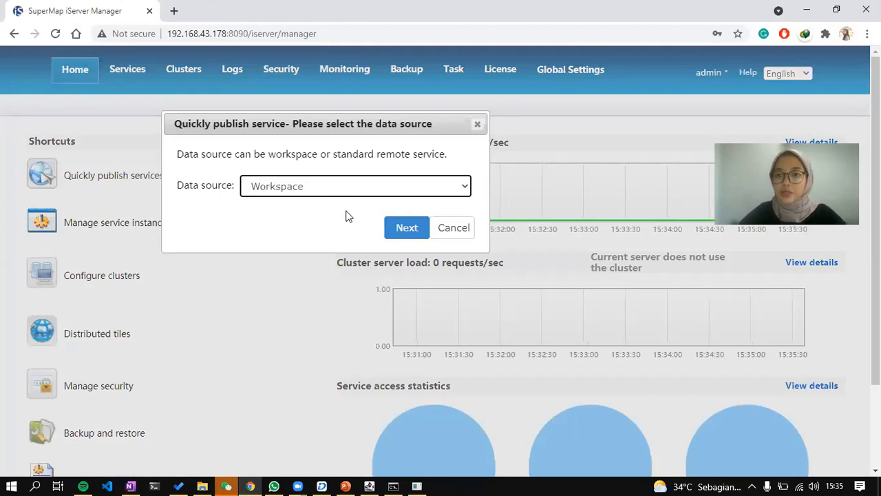
{"action": "left_click", "coordinate": [408, 228]}
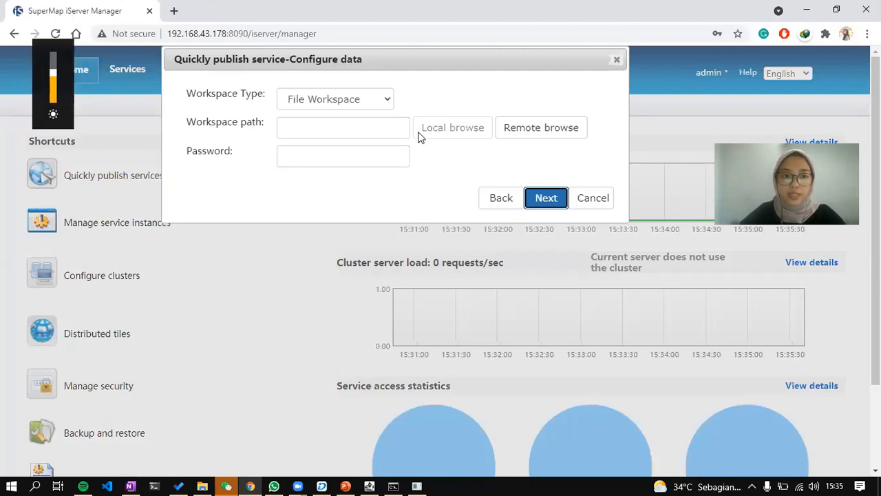
{"action": "left_click", "coordinate": [535, 135]}
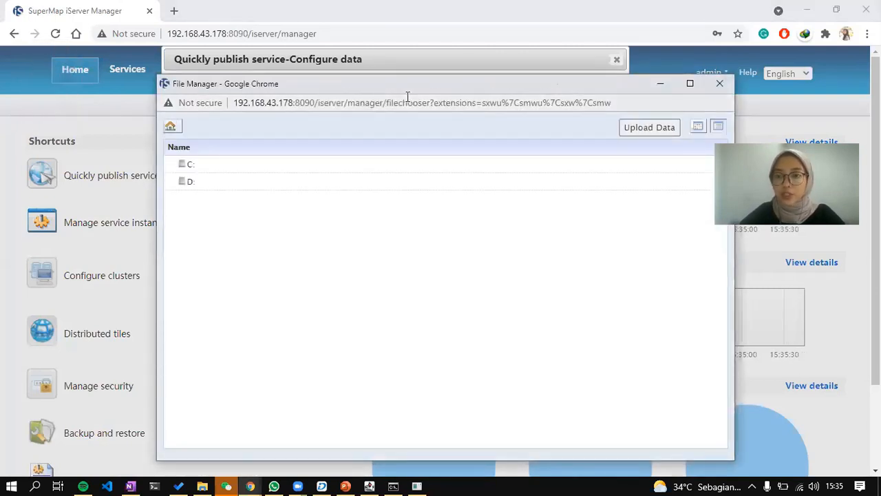
{"action": "double_click", "coordinate": [204, 183]}
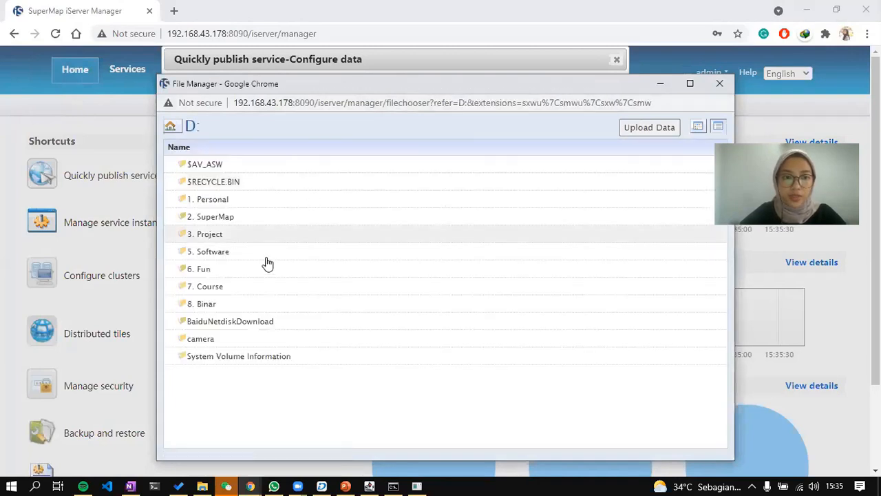
{"action": "double_click", "coordinate": [255, 217]}
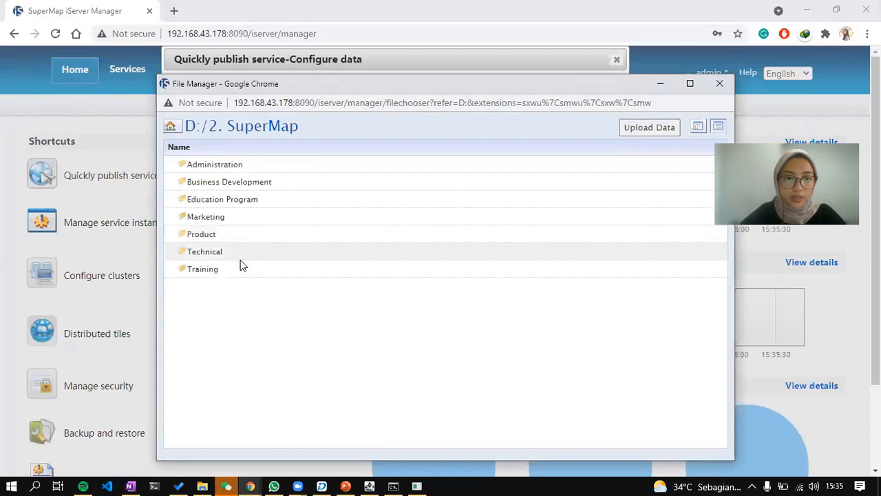
{"action": "double_click", "coordinate": [206, 269]}
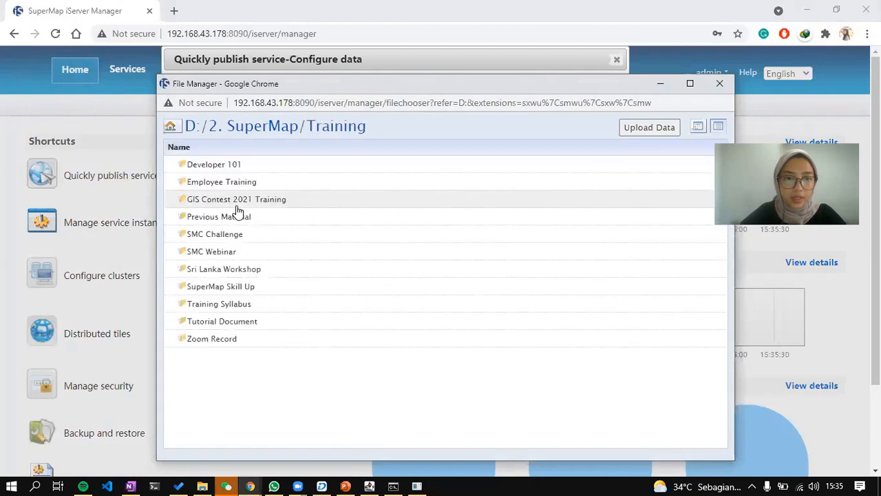
{"action": "double_click", "coordinate": [232, 252]}
{"action": "scroll", "coordinate": [241, 388], "scroll_direction": "down", "scroll_amount": 1}
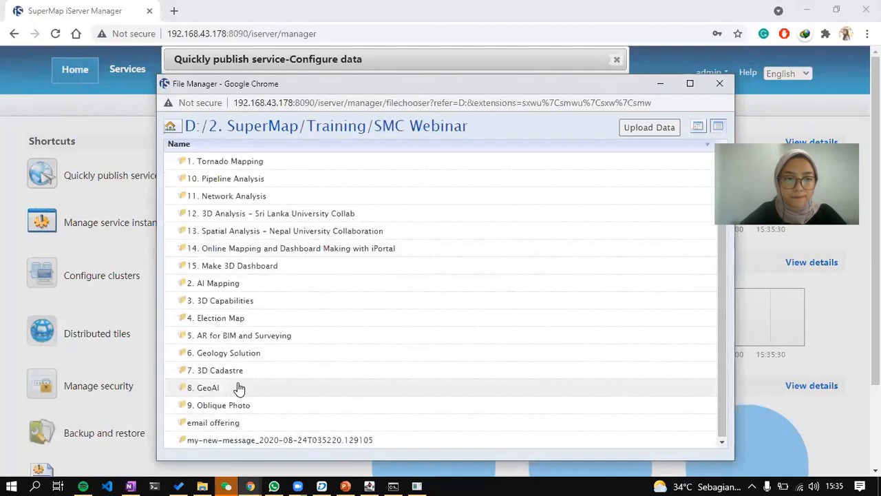
{"action": "double_click", "coordinate": [260, 268]}
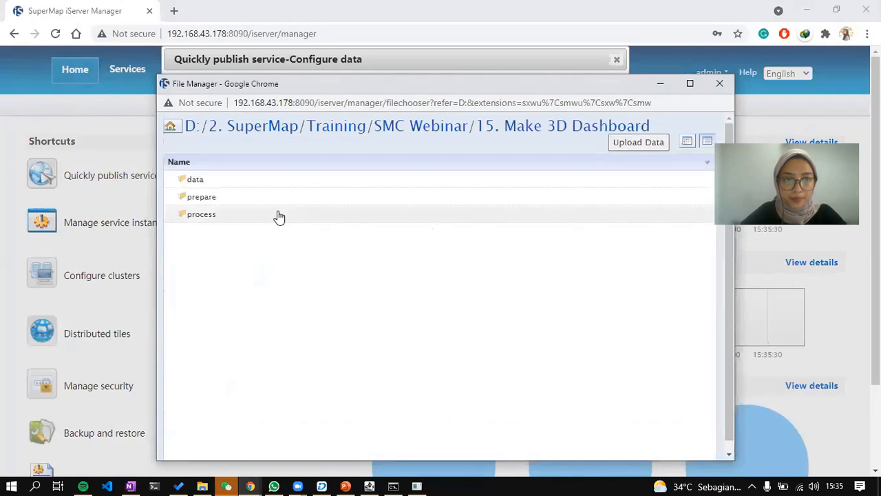
{"action": "double_click", "coordinate": [277, 213]}
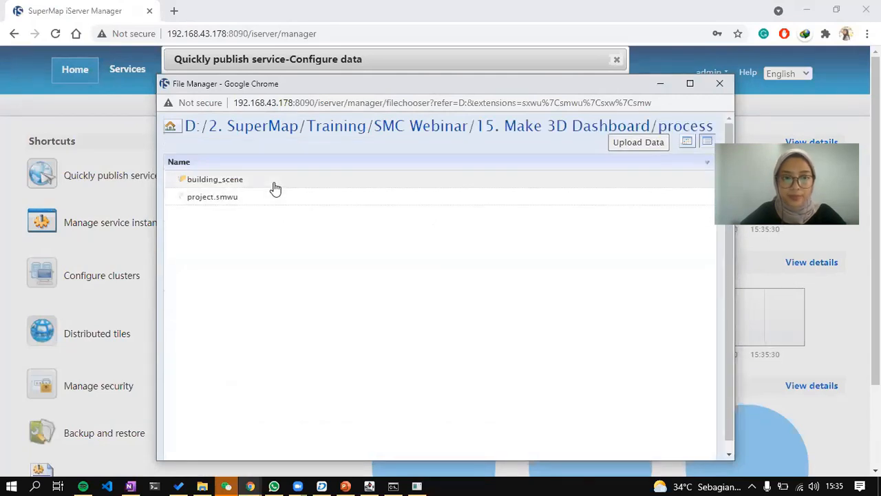
{"action": "double_click", "coordinate": [270, 184]}
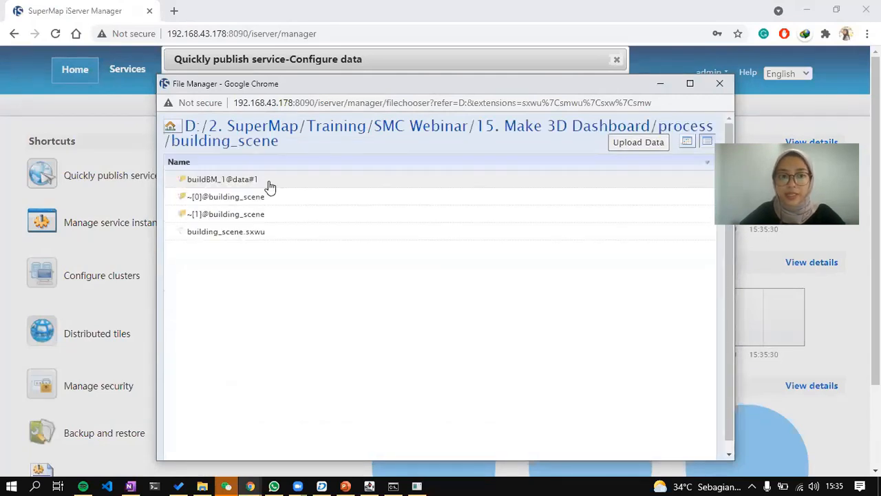
{"action": "double_click", "coordinate": [252, 235]}
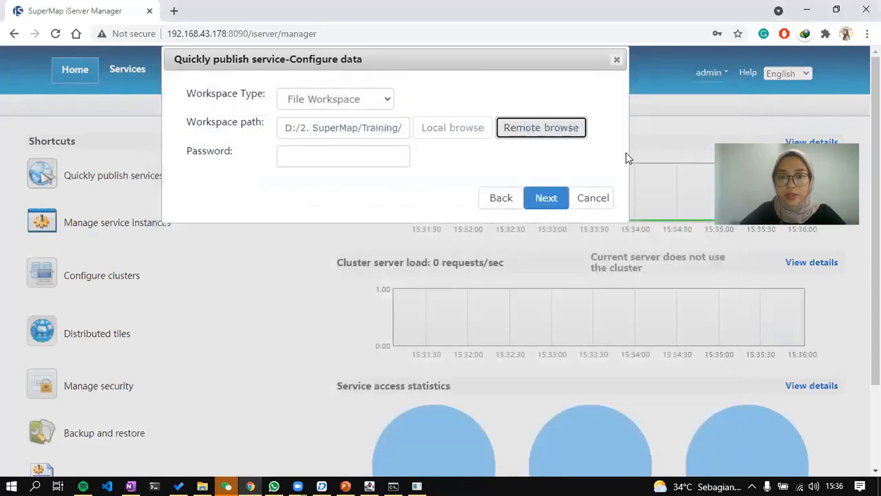
Choose REST 3D Service as the service type and finish publishing.
{"action": "left_click", "coordinate": [545, 198]}
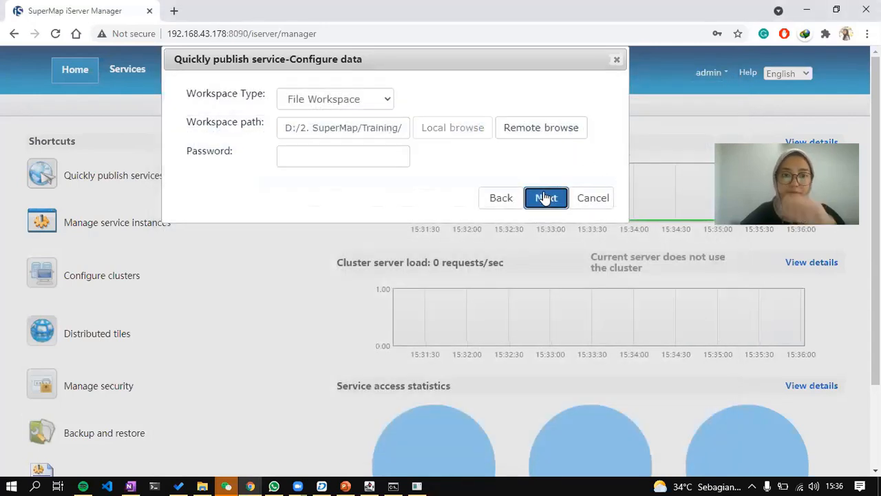
{"action": "scroll", "coordinate": [558, 242], "scroll_direction": "down", "scroll_amount": 1}
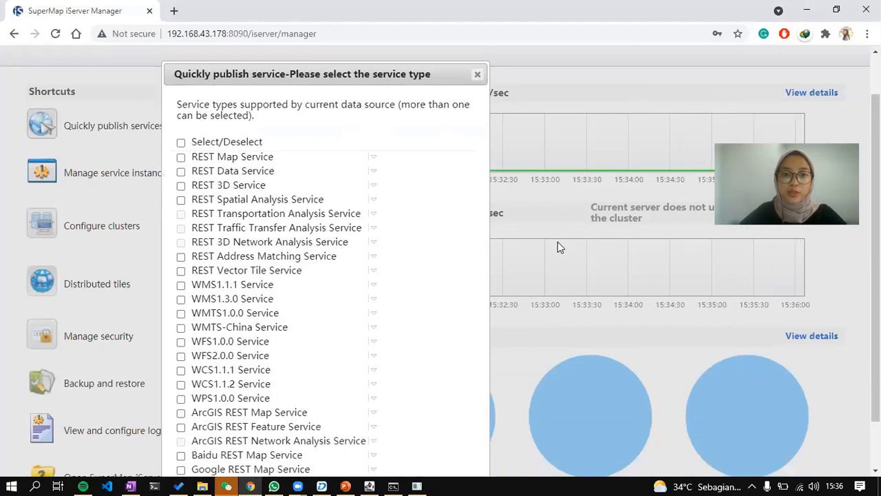
{"action": "scroll", "coordinate": [558, 242], "scroll_direction": "down", "scroll_amount": 1}
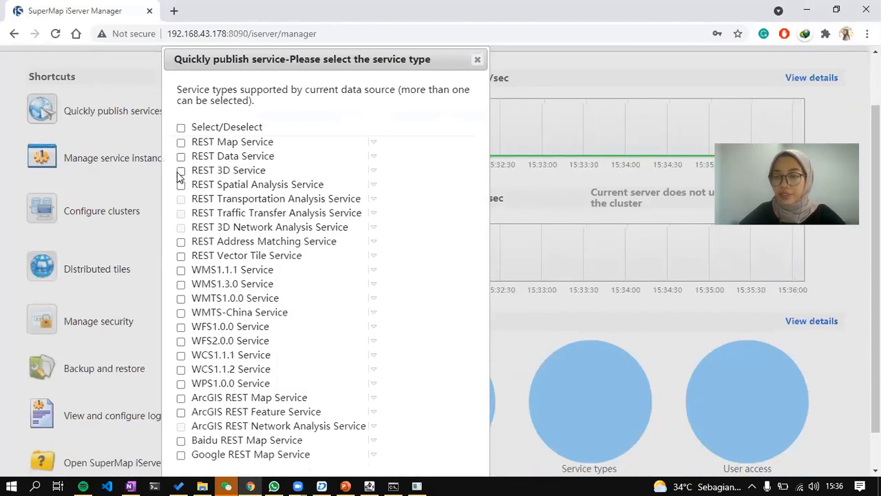
{"action": "left_click", "coordinate": [181, 172]}
{"action": "scroll", "coordinate": [582, 305], "scroll_direction": "down", "scroll_amount": 1}
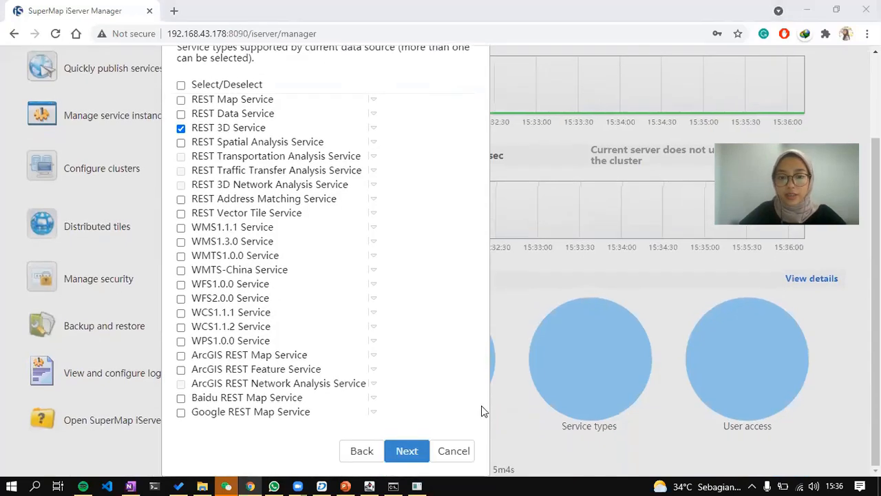
{"action": "left_click", "coordinate": [406, 451]}
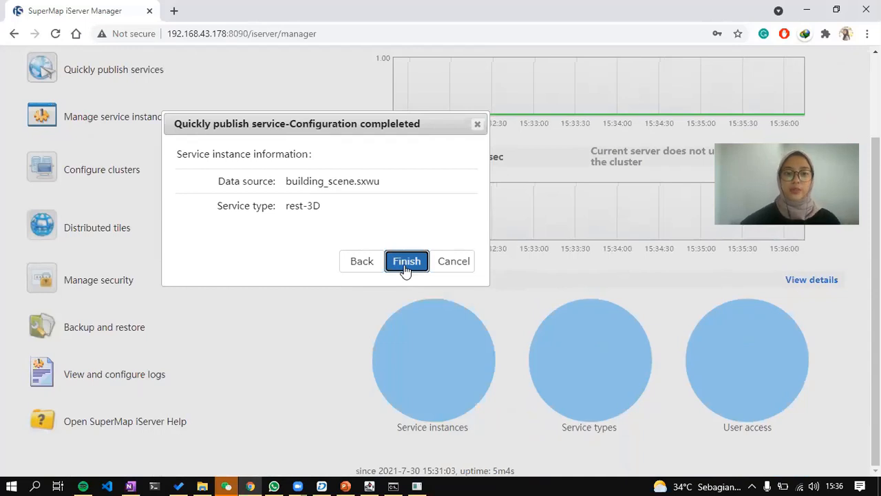
Check the iPortal console, then open the 3D-building_scene/rest service page.
{"action": "left_click", "coordinate": [398, 481]}
{"action": "left_click", "coordinate": [419, 484]}
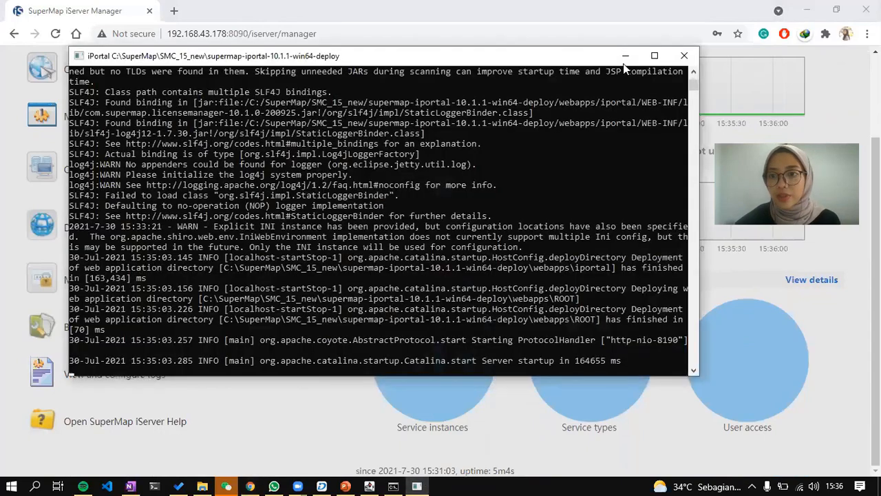
{"action": "left_click", "coordinate": [624, 61]}
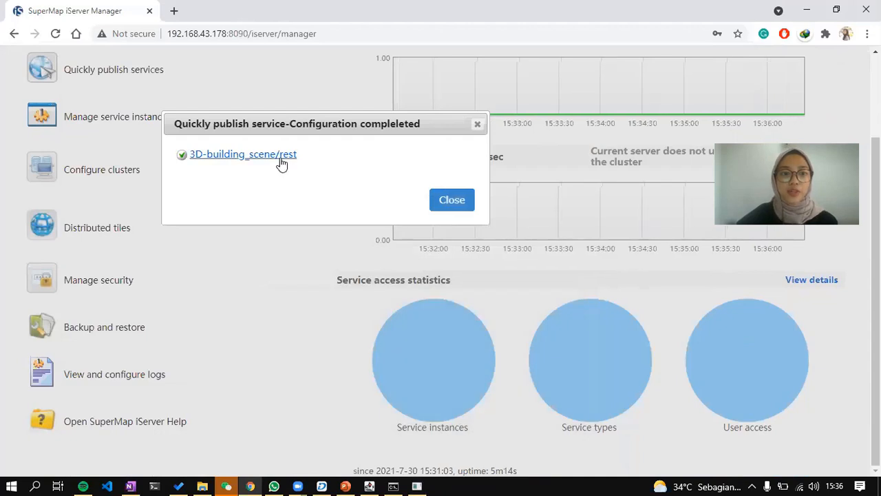
{"action": "left_click", "coordinate": [278, 156]}
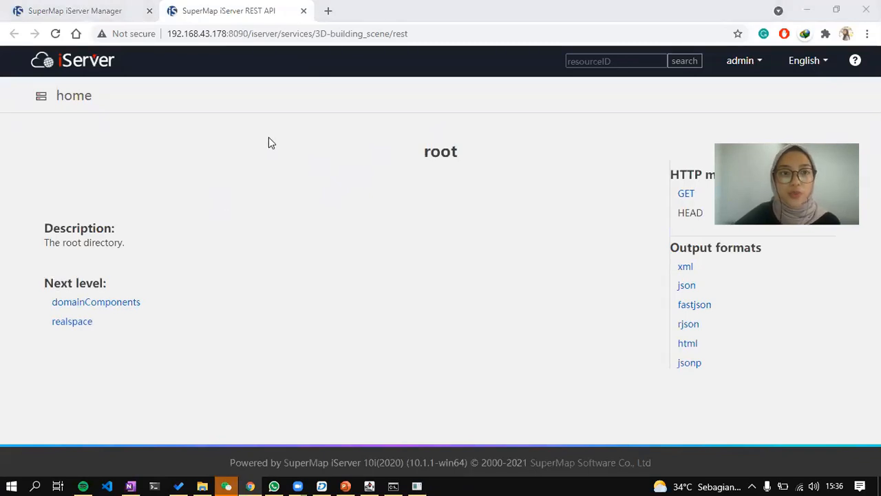
From the 3D-building_scene REST page, go through realspace and scenes to open building_scene in the WebGL3D viewer.
{"action": "left_click", "coordinate": [417, 34]}
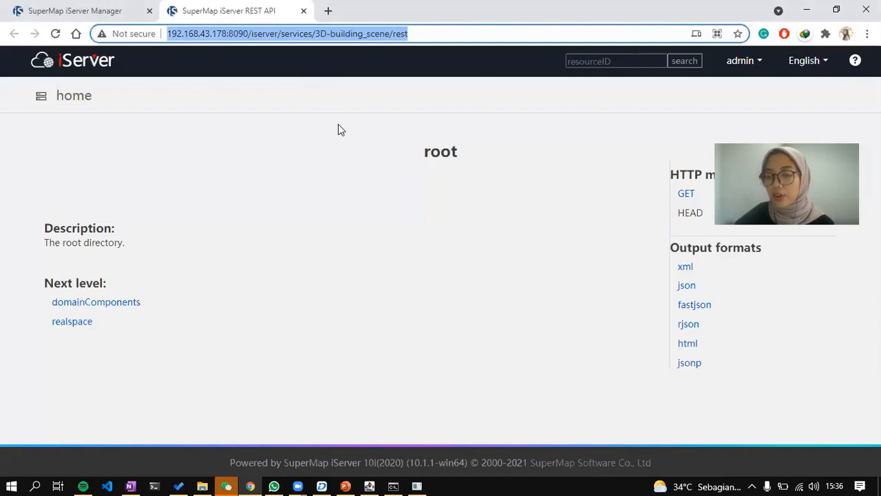
{"action": "left_click", "coordinate": [75, 325]}
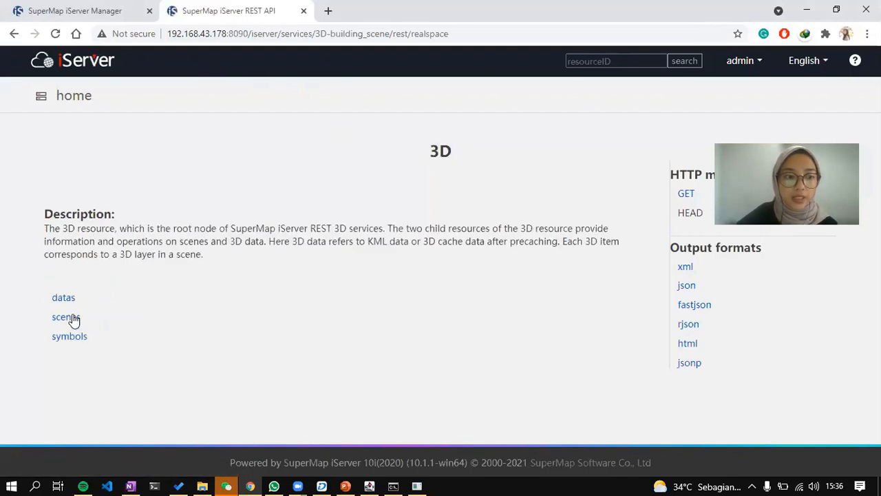
{"action": "left_click", "coordinate": [74, 319]}
{"action": "left_click", "coordinate": [228, 317]}
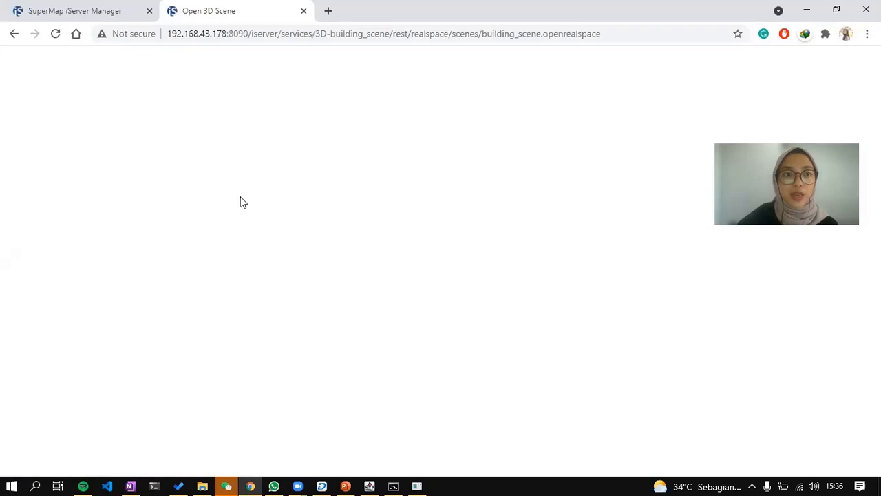
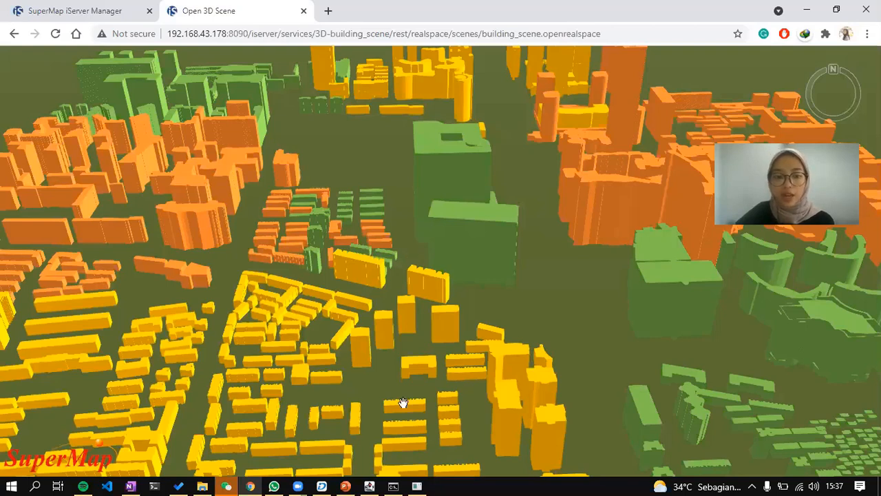
Leave the 3D building scene and return to iServer Manager's publish-completed notice for 3D-building_scene/rest.
{"action": "left_click", "coordinate": [417, 483]}
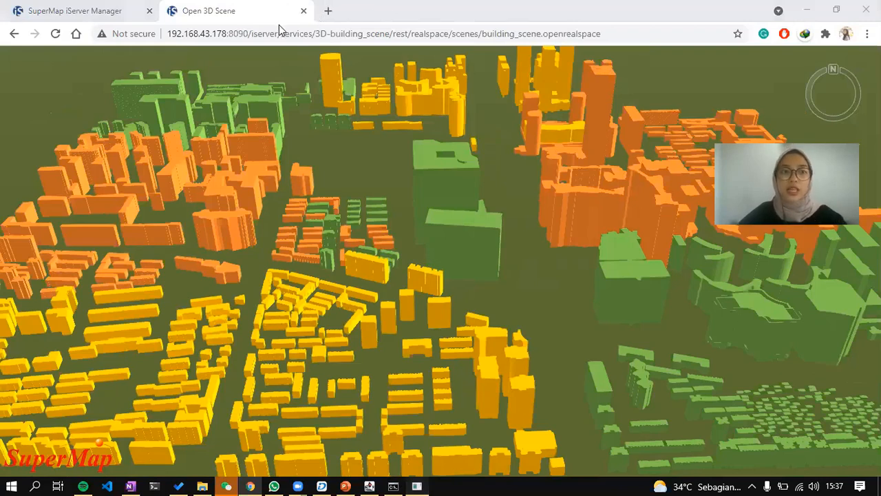
{"action": "left_click", "coordinate": [122, 6]}
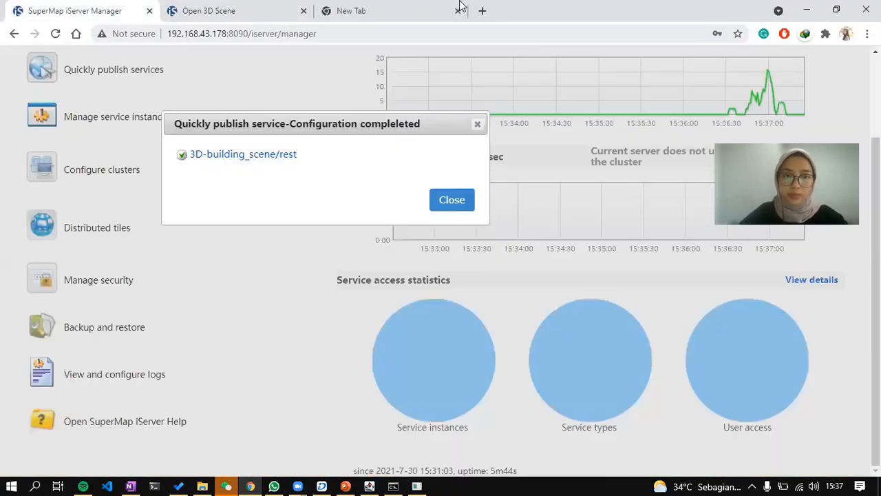
Open iPortal in a new tab by changing the pasted Manager address to port 8190.
{"action": "left_click", "coordinate": [403, 6]}
{"action": "type", "text": "http://192.168.43.178:8090/iserver/manager"}
{"action": "left_click", "coordinate": [212, 33]}
{"action": "key", "text": "shift+End"}
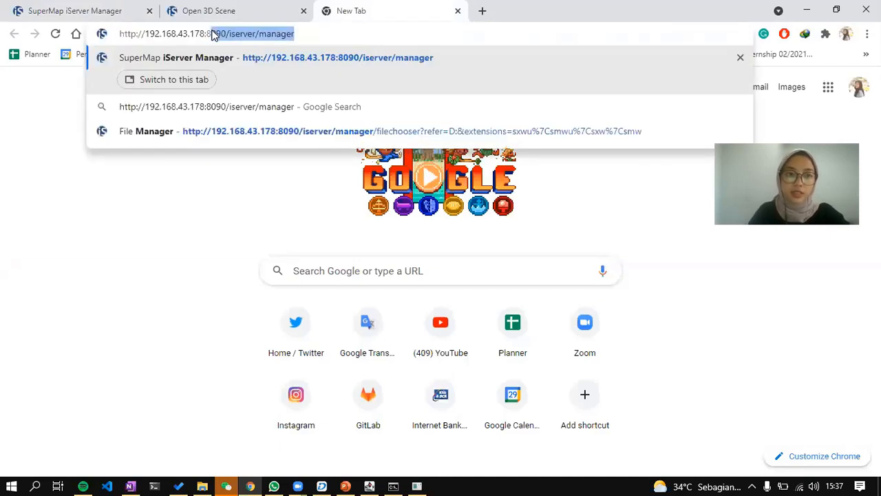
{"action": "key", "text": "BackSpace"}
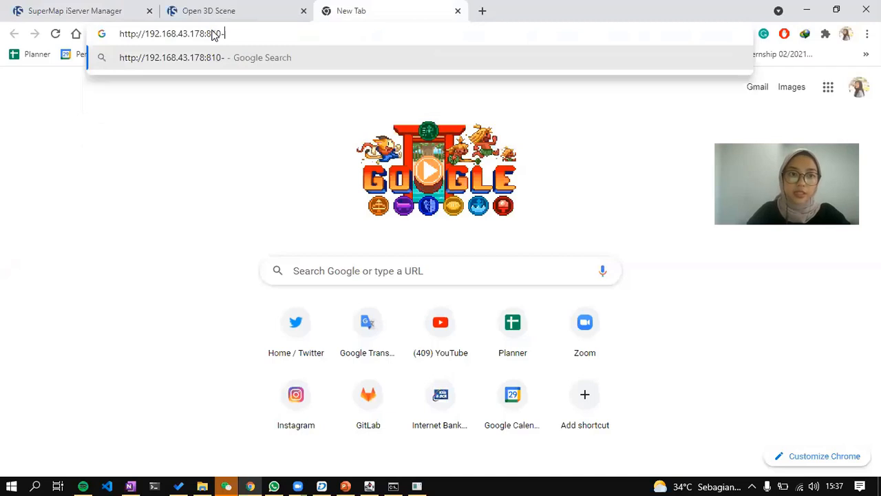
{"action": "type", "text": "10"}
{"action": "key", "text": "BackSpace"}
{"action": "type", "text": "90"}
{"action": "key", "text": "Return"}
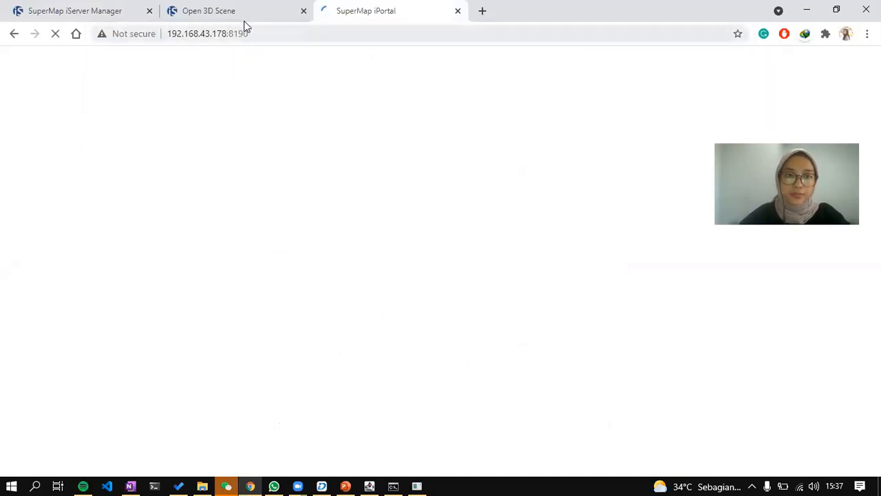
Dismiss the publish notice and open 3D Services > 3D-building_scene, selecting its service address.
{"action": "left_click", "coordinate": [79, 7]}
{"action": "left_click", "coordinate": [448, 203]}
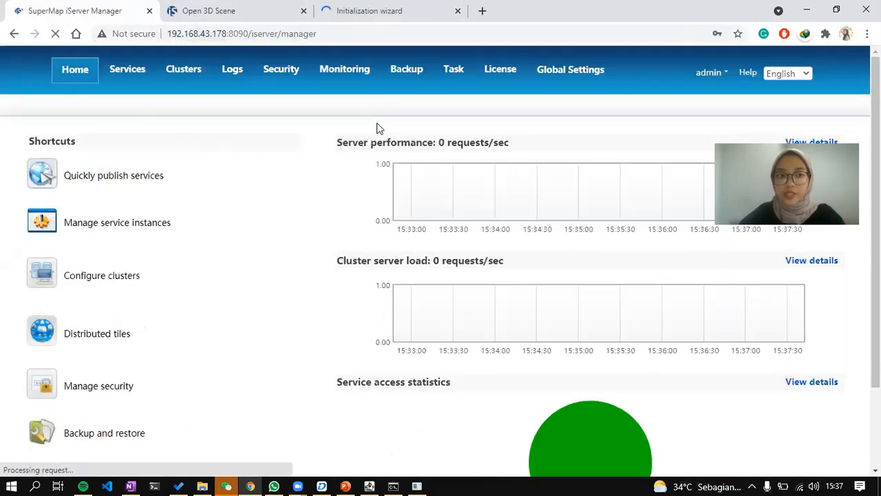
{"action": "left_click", "coordinate": [122, 71]}
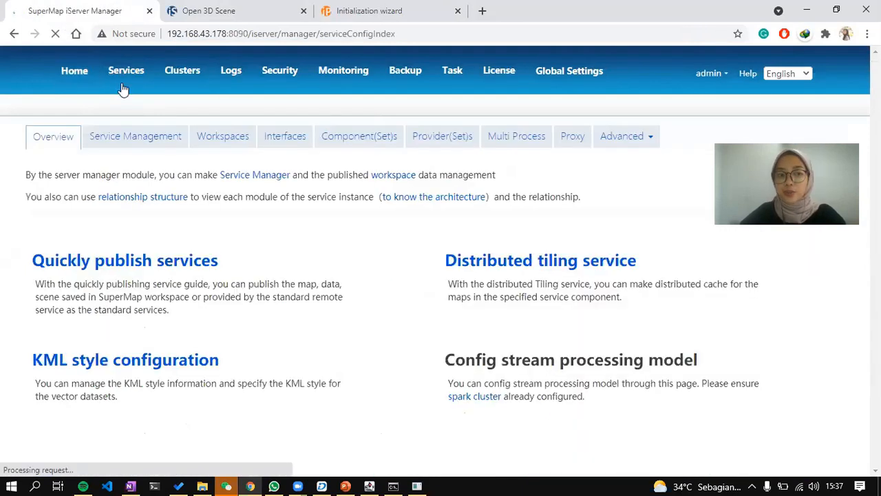
{"action": "left_click", "coordinate": [140, 142]}
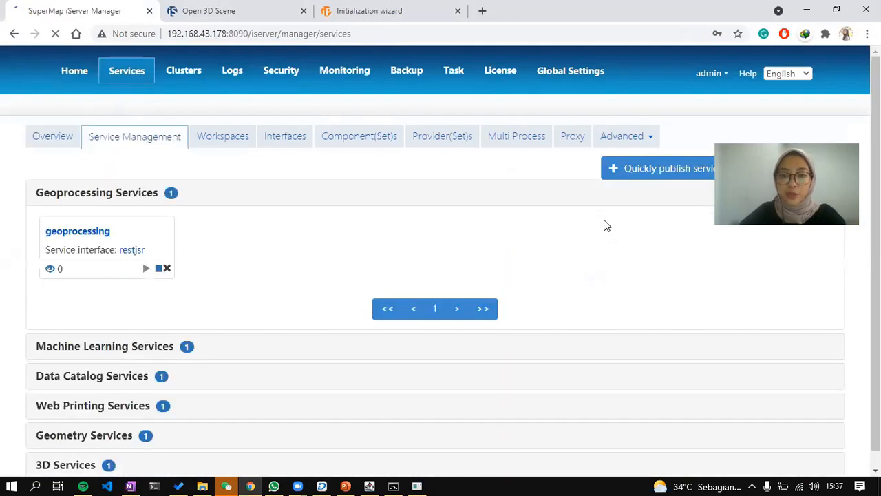
{"action": "scroll", "coordinate": [607, 225], "scroll_direction": "down", "scroll_amount": 2}
{"action": "left_click", "coordinate": [158, 453]}
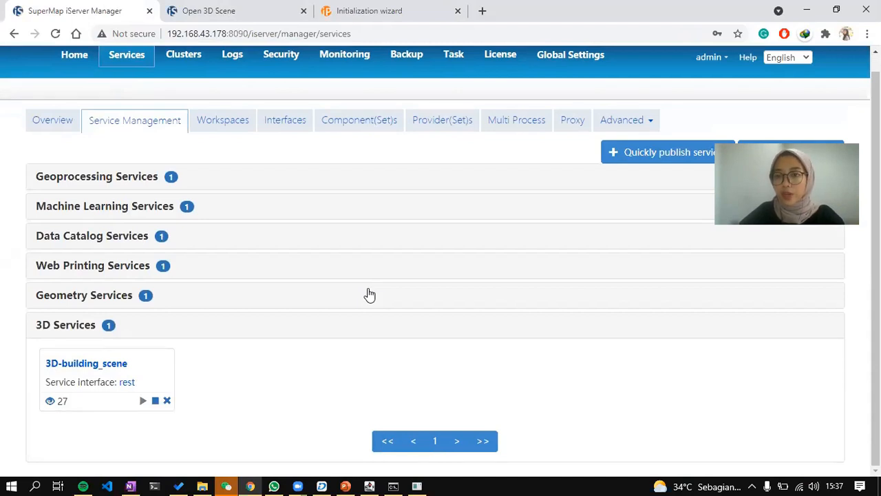
{"action": "left_click", "coordinate": [114, 368]}
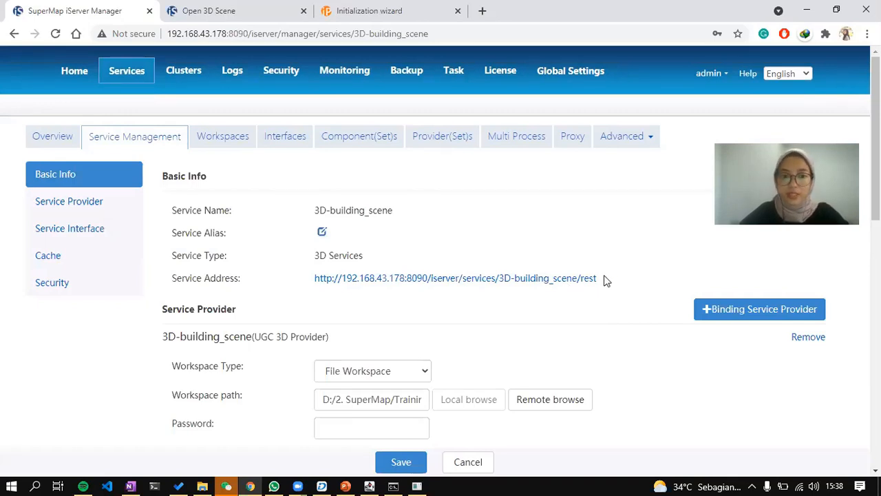
{"action": "left_click_drag", "start_coordinate": [605, 278], "coordinate": [305, 284]}
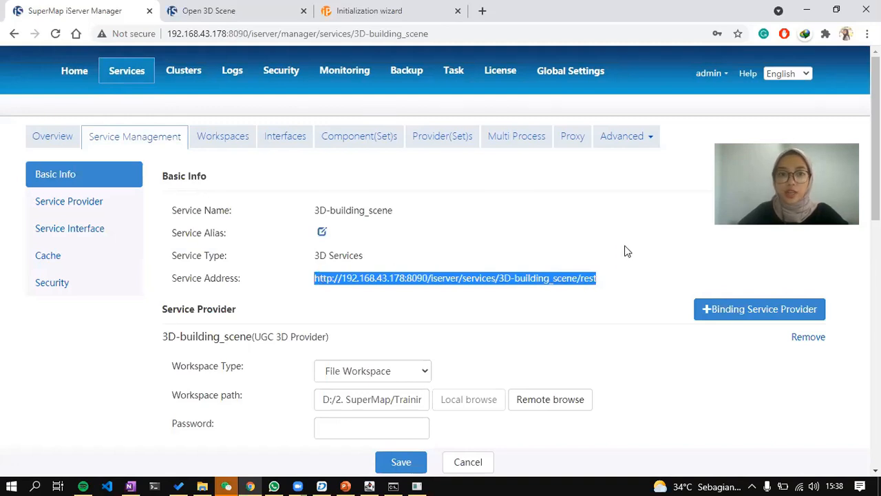
Create the administrator account and finish the environment and license steps to reach the iPortal home page.
{"action": "left_click", "coordinate": [388, 9]}
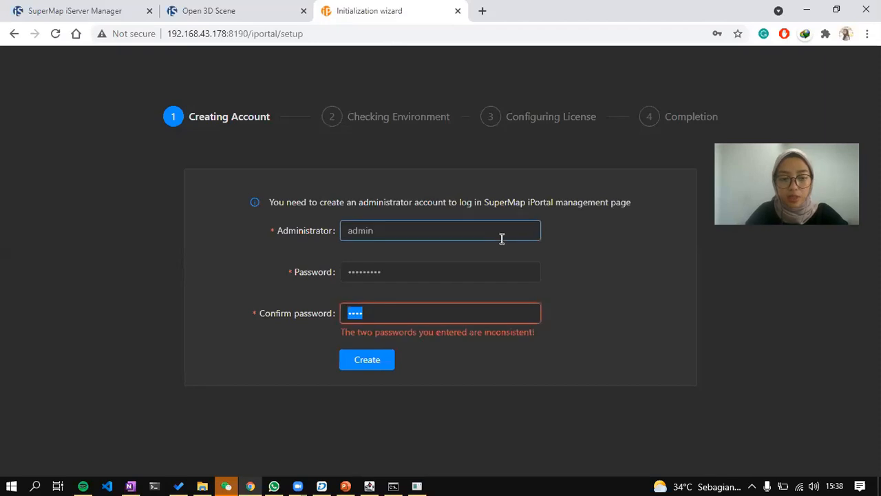
{"action": "type", "text": "•••••••••"}
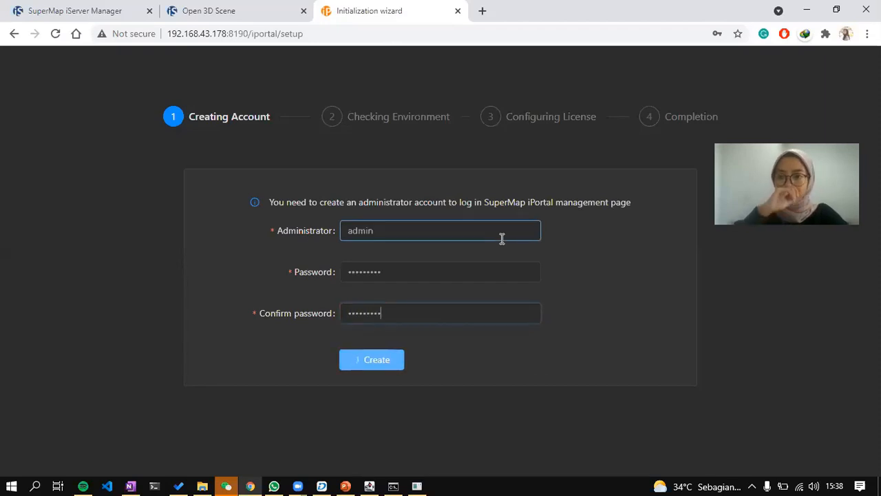
{"action": "key", "text": "Return"}
{"action": "left_click", "coordinate": [691, 218]}
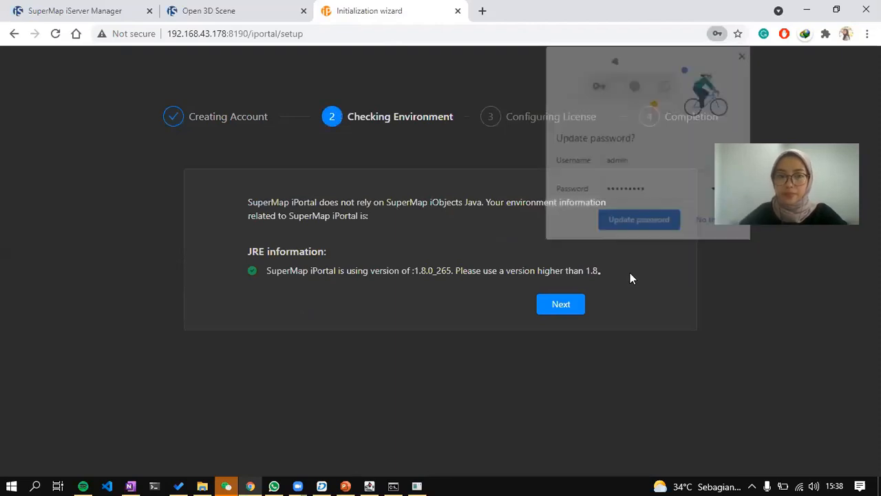
{"action": "left_click", "coordinate": [561, 304]}
{"action": "left_click", "coordinate": [512, 296]}
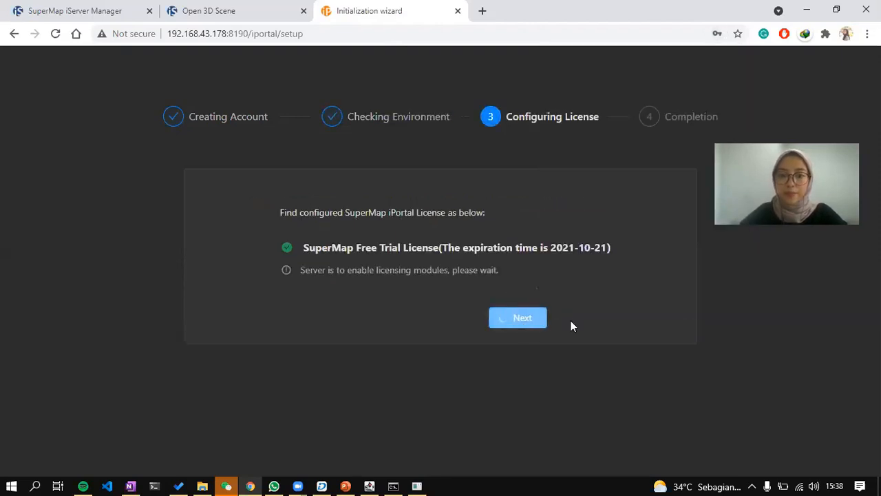
{"action": "left_click", "coordinate": [467, 354]}
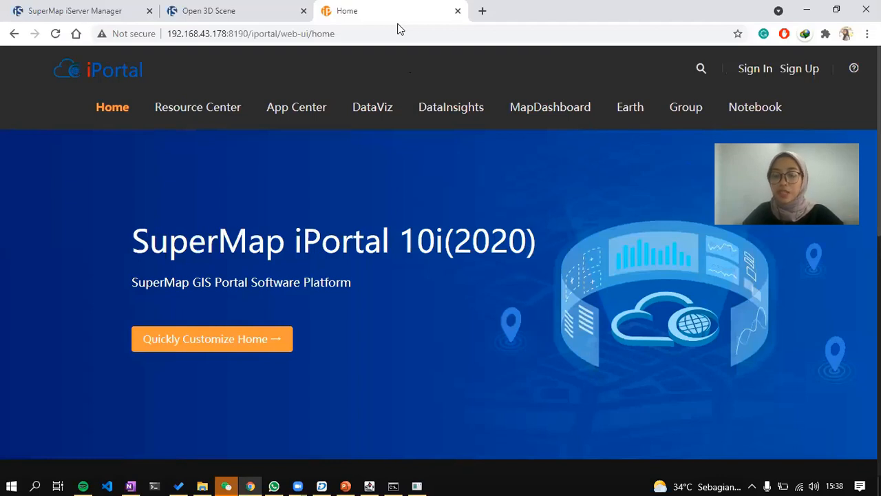
Sign in to iPortal with the administrator account and its password.
{"action": "left_click", "coordinate": [749, 70]}
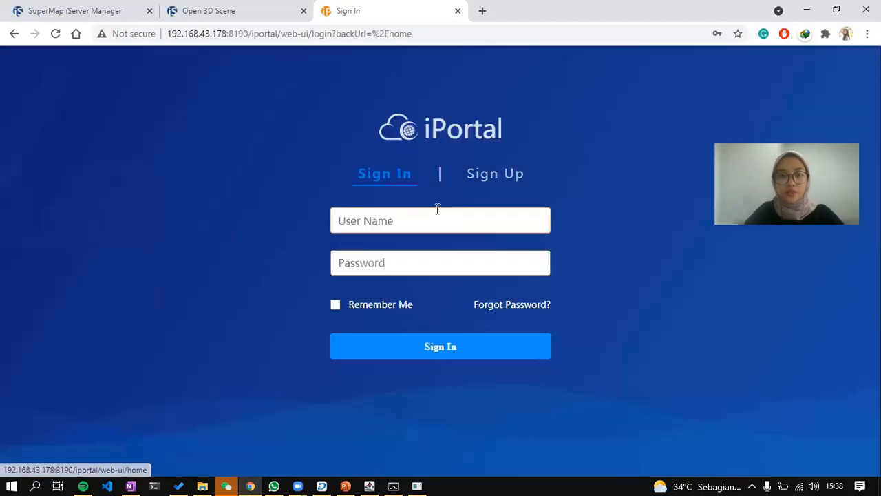
{"action": "type", "text": "admin"}
{"action": "key", "text": "Tab"}
{"action": "type", "text": "supermap1"}
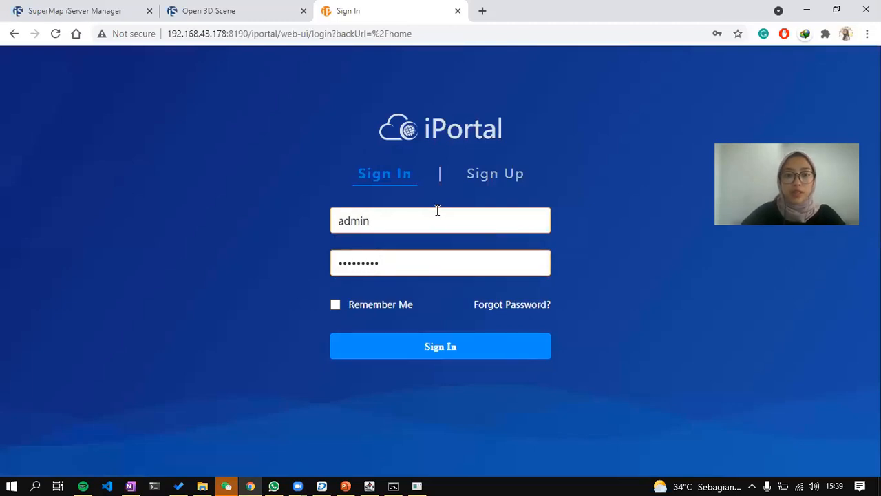
{"action": "left_click", "coordinate": [491, 337]}
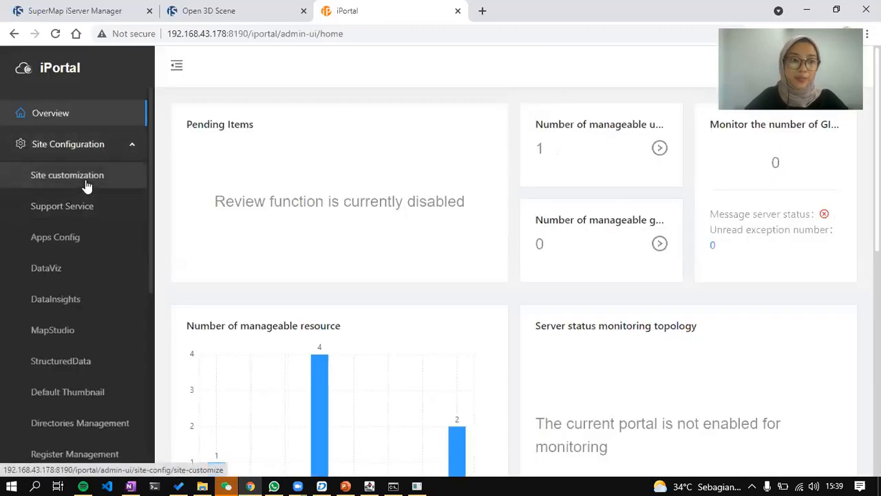
Make Blue Theme the default portal theme, then open Server Management's Add server page.
{"action": "left_click", "coordinate": [85, 180]}
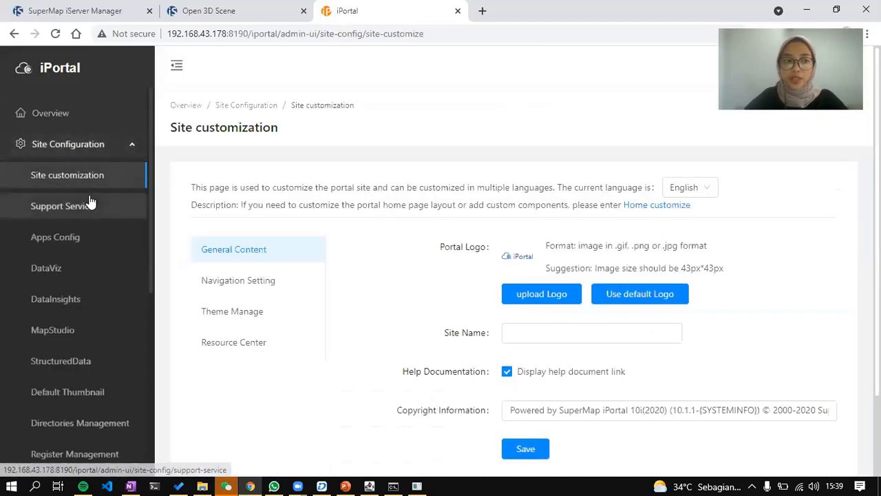
{"action": "left_click", "coordinate": [251, 313]}
{"action": "scroll", "coordinate": [495, 320], "scroll_direction": "down", "scroll_amount": 3}
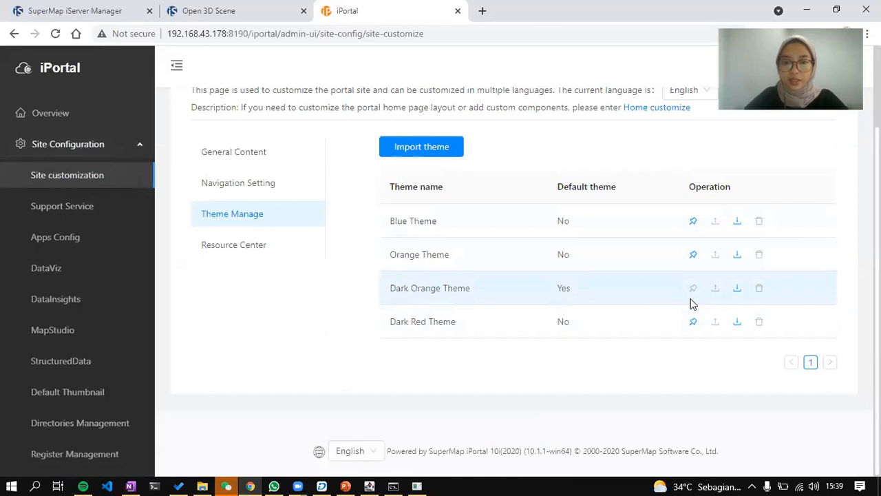
{"action": "left_click", "coordinate": [694, 221]}
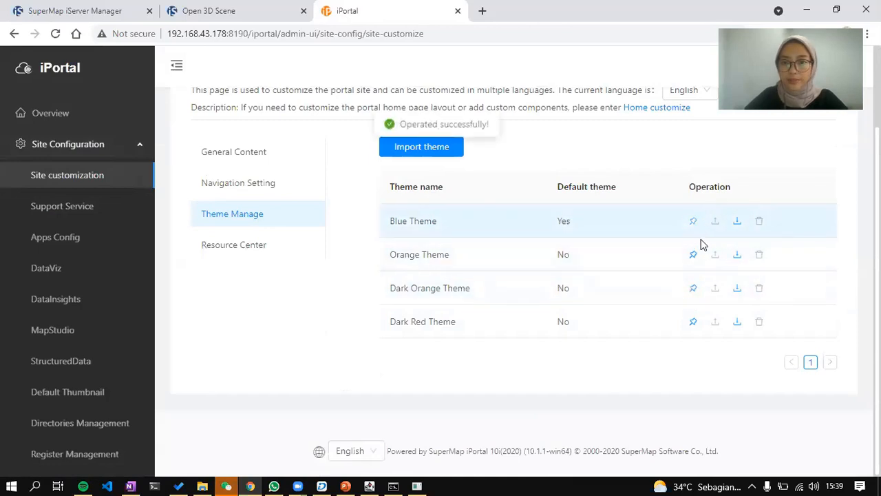
{"action": "scroll", "coordinate": [73, 262], "scroll_direction": "down", "scroll_amount": 1}
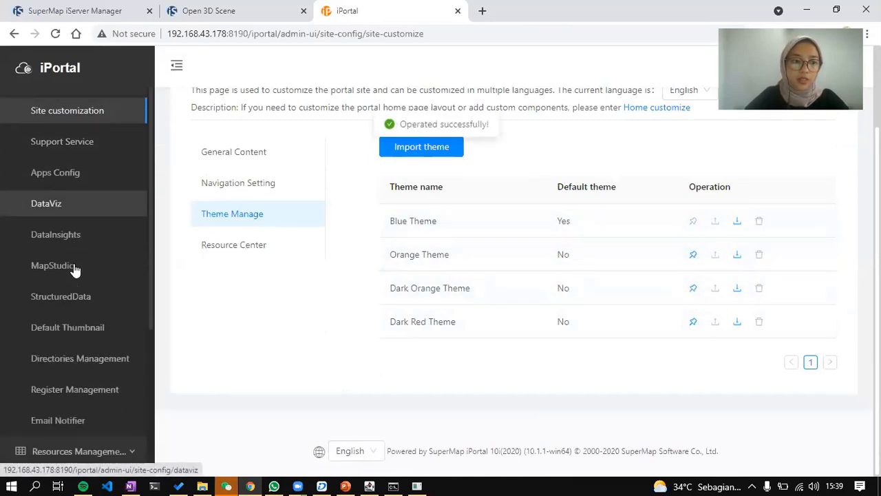
{"action": "scroll", "coordinate": [75, 220], "scroll_direction": "down", "scroll_amount": 4}
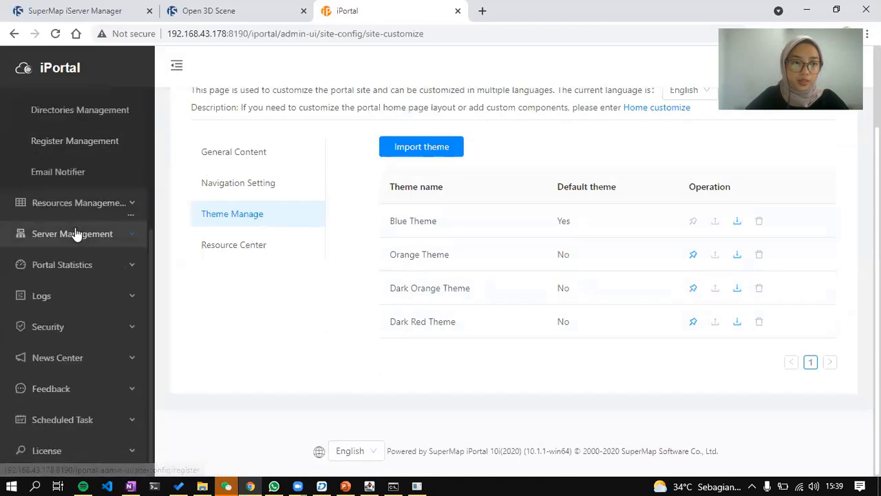
{"action": "left_click", "coordinate": [75, 234]}
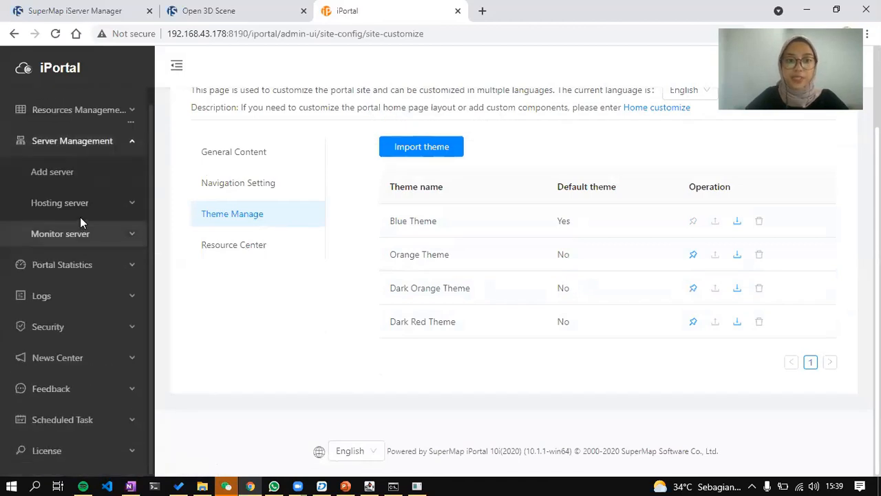
{"action": "left_click", "coordinate": [74, 173]}
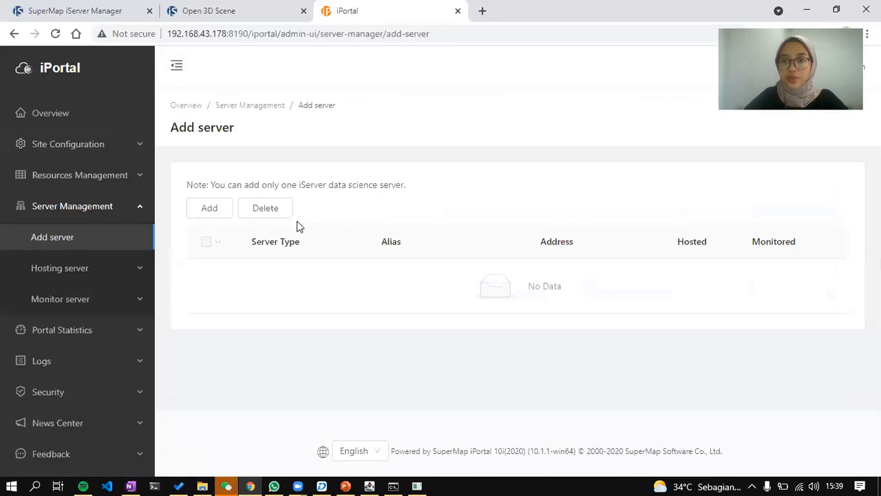
Copy the iServer host and port, start a new server entry, and tick 'Whether to be a host server'.
{"action": "left_click", "coordinate": [119, 8]}
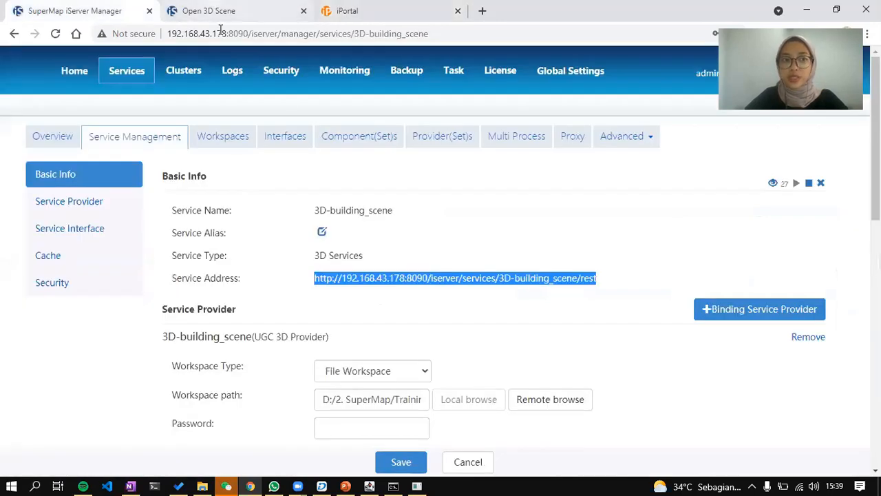
{"action": "left_click_drag", "start_coordinate": [252, 35], "coordinate": [163, 36]}
{"action": "key", "text": "ctrl+c"}
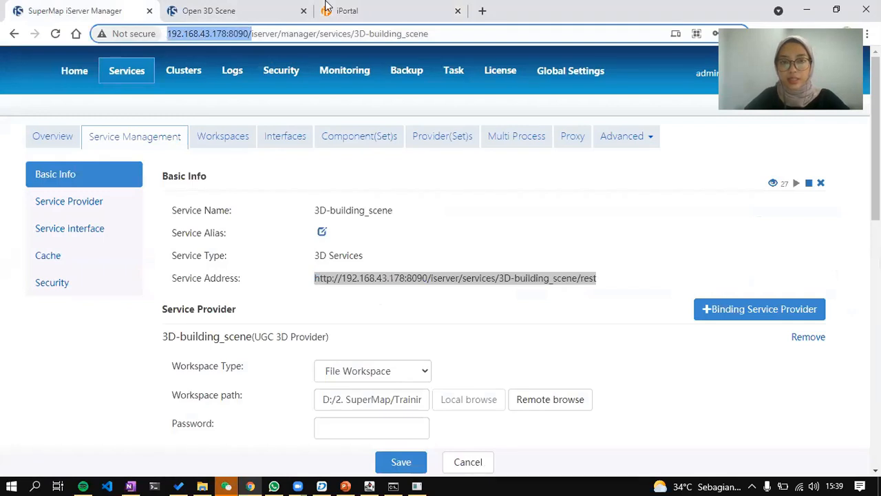
{"action": "left_click", "coordinate": [328, 8]}
{"action": "left_click", "coordinate": [225, 208]}
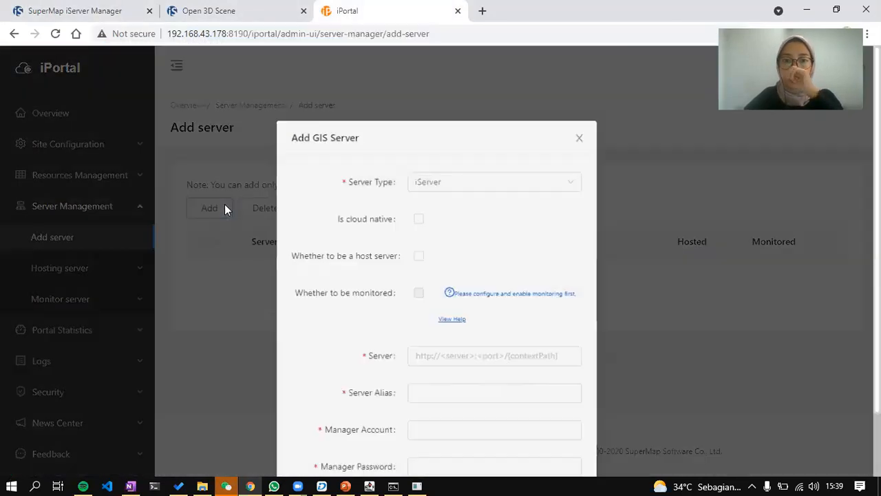
{"action": "scroll", "coordinate": [689, 268], "scroll_direction": "down", "scroll_amount": 2}
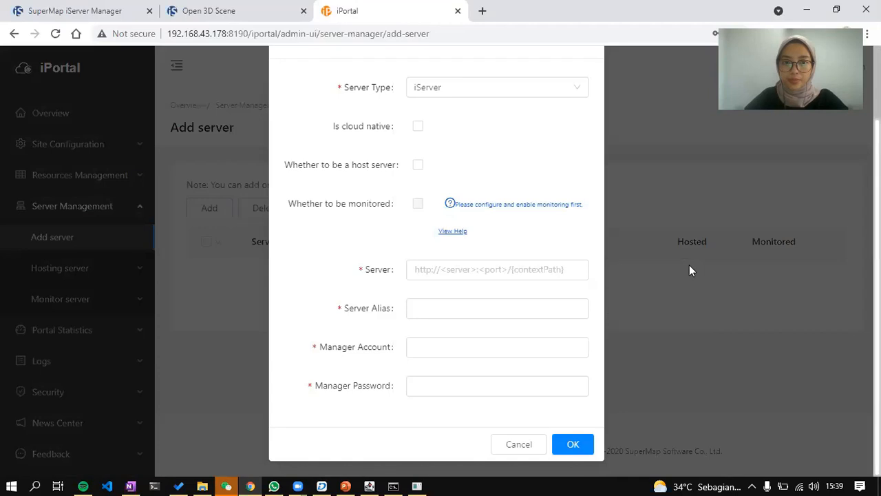
{"action": "key", "text": "ctrl+minus"}
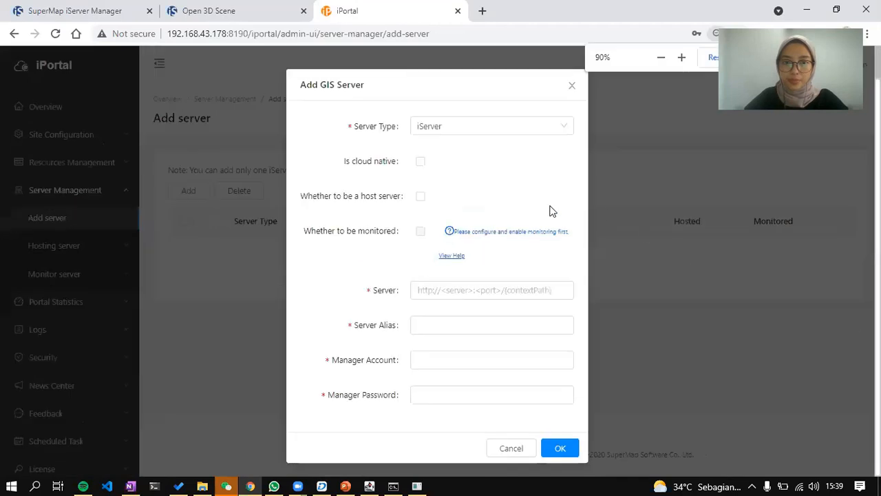
{"action": "left_click", "coordinate": [422, 197]}
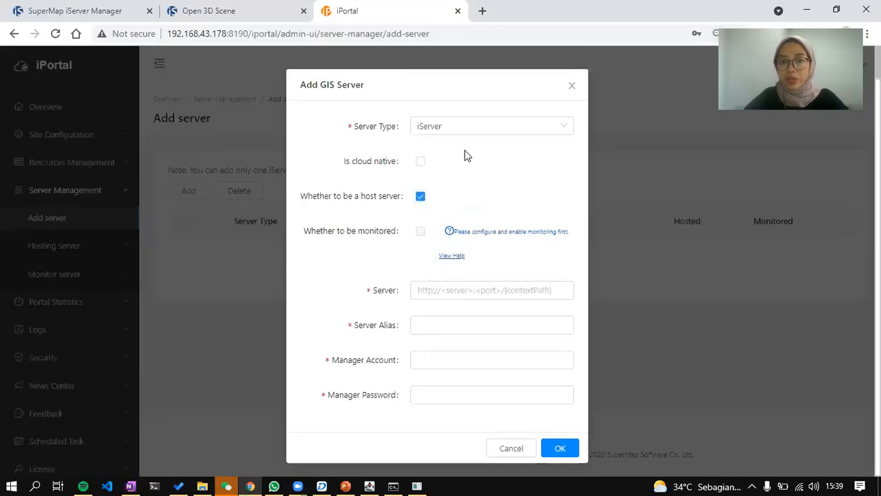
Enter the server address, alias Local iServer, and the admin account and password, then submit.
{"action": "left_click", "coordinate": [444, 290]}
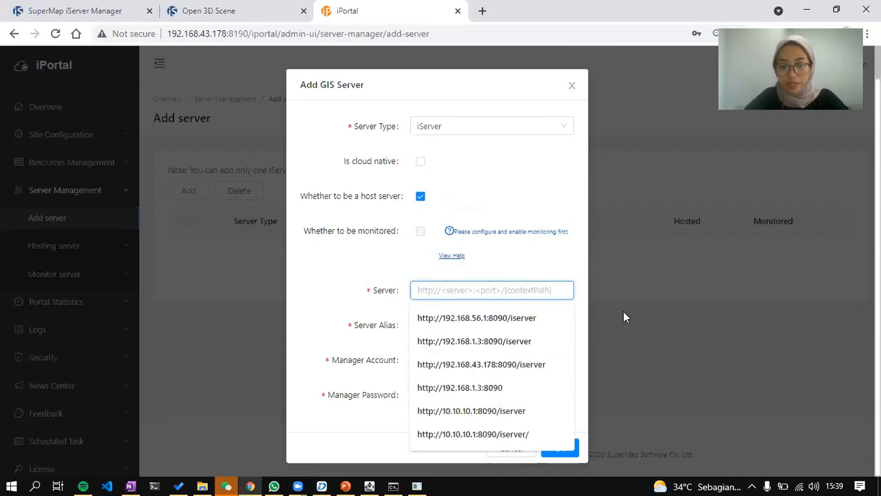
{"action": "key", "text": "ctrl+v"}
{"action": "left_click", "coordinate": [477, 326]}
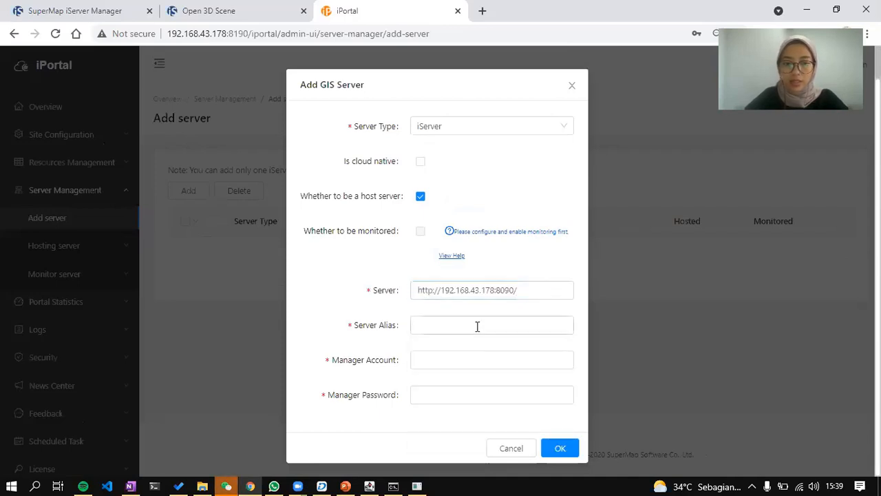
{"action": "left_click", "coordinate": [478, 327]}
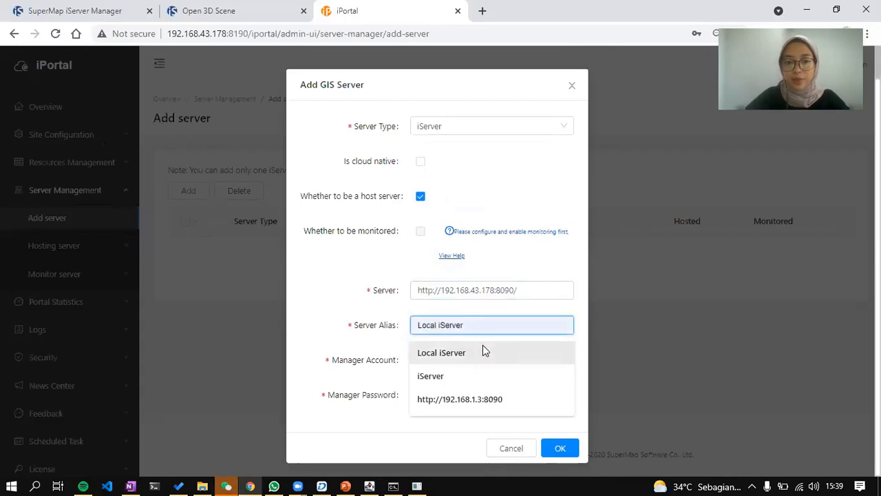
{"action": "left_click", "coordinate": [482, 349]}
{"action": "left_click", "coordinate": [515, 481]}
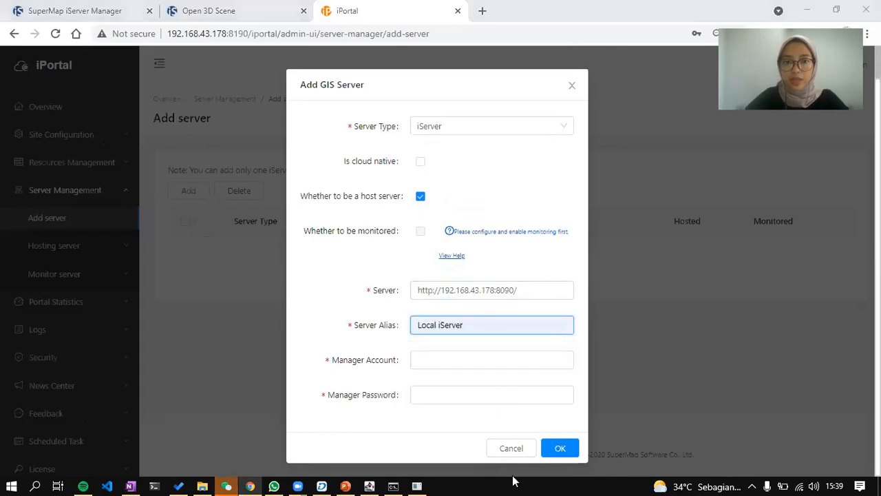
{"action": "left_click", "coordinate": [466, 359]}
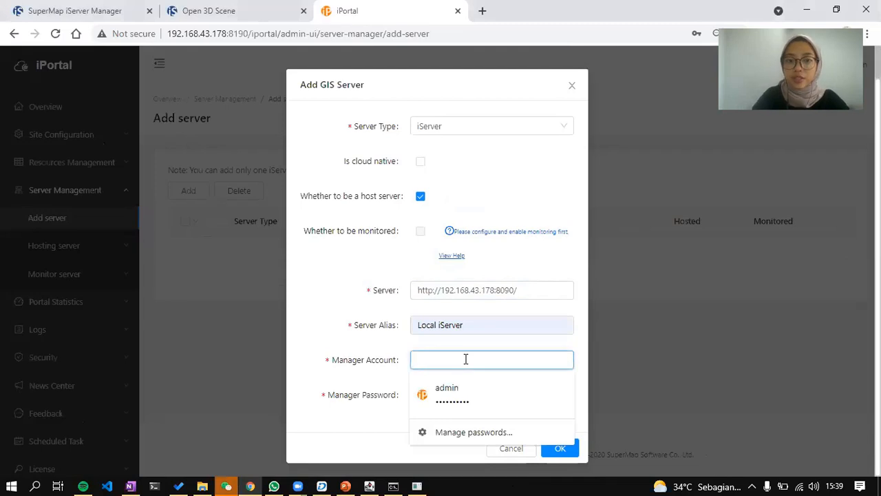
{"action": "type", "text": "admin"}
{"action": "key", "text": "Tab"}
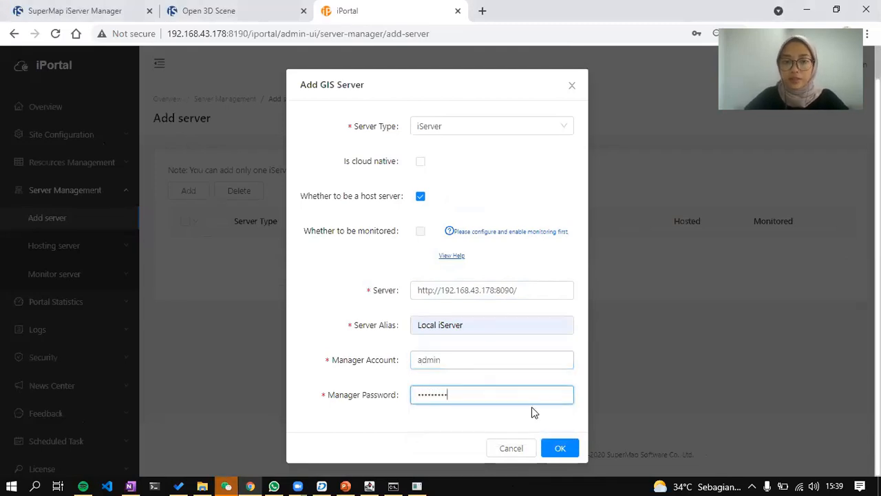
{"action": "left_click", "coordinate": [558, 448]}
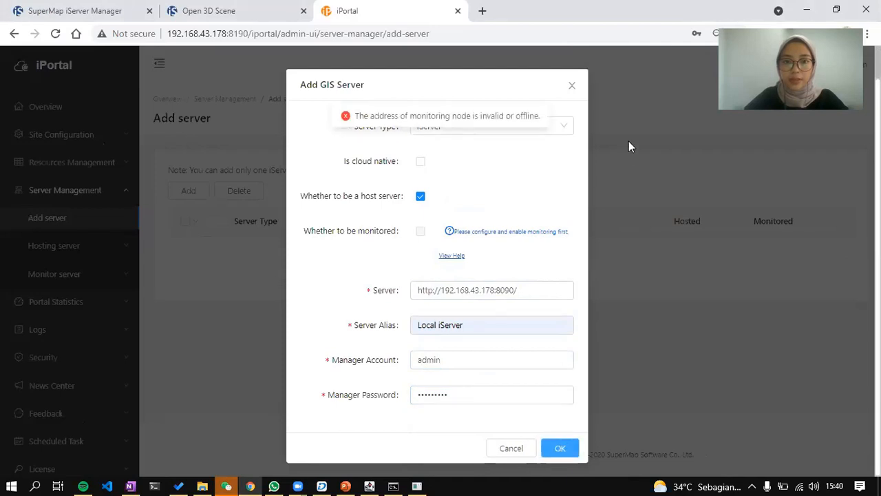
Remove the address's trailing slash, resubmit, and recheck the address against iServer Manager.
{"action": "left_click", "coordinate": [541, 294]}
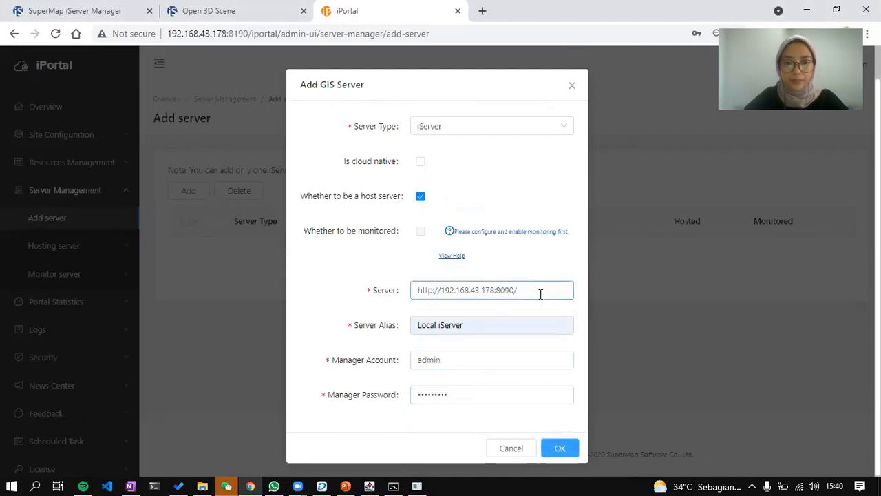
{"action": "key", "text": "BackSpace"}
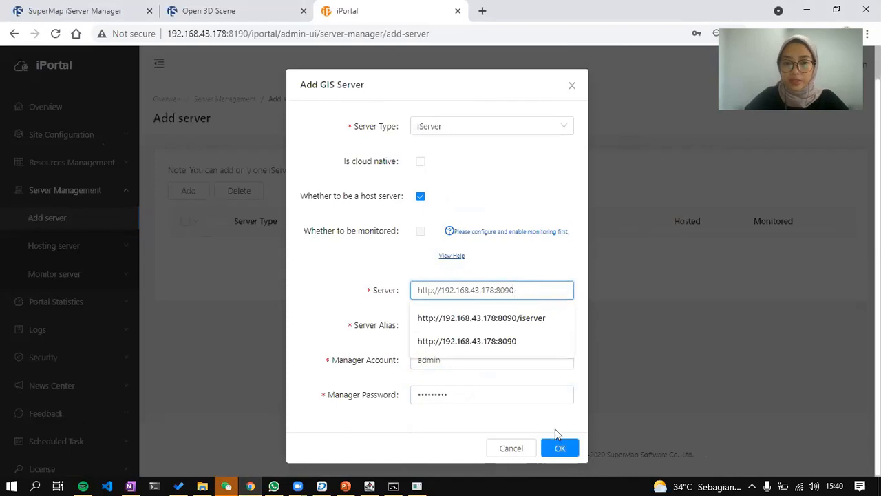
{"action": "left_click", "coordinate": [561, 448]}
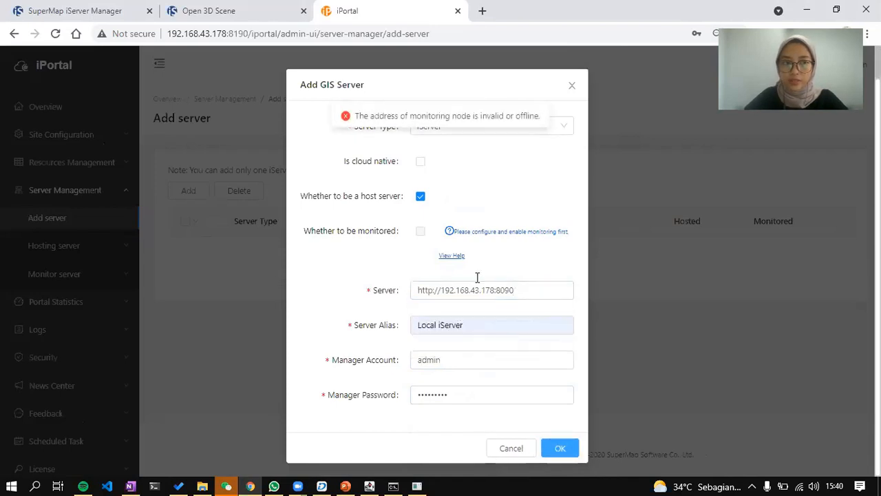
{"action": "left_click", "coordinate": [39, 6]}
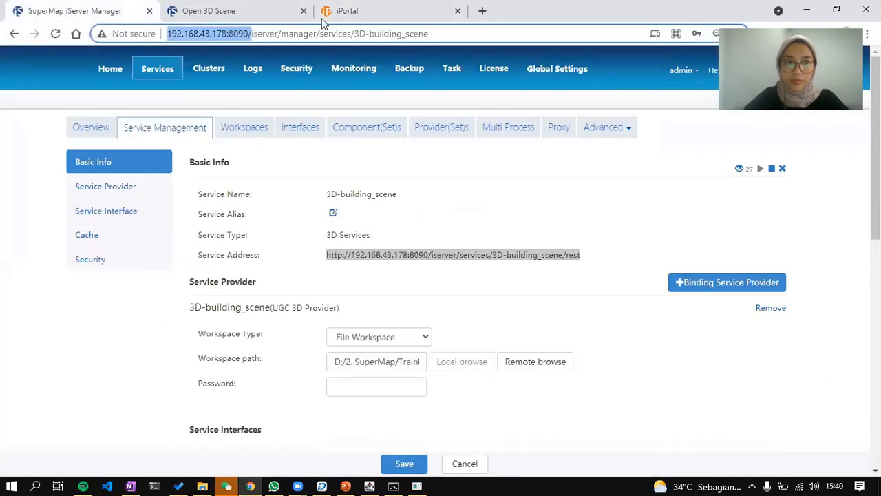
{"action": "key", "text": "alt+Tab"}
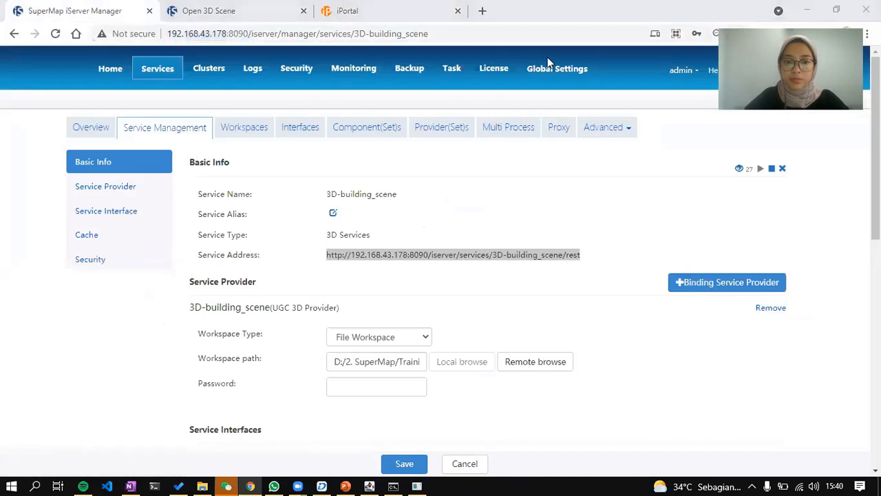
{"action": "left_click", "coordinate": [395, 7]}
{"action": "triple_click", "coordinate": [508, 290]}
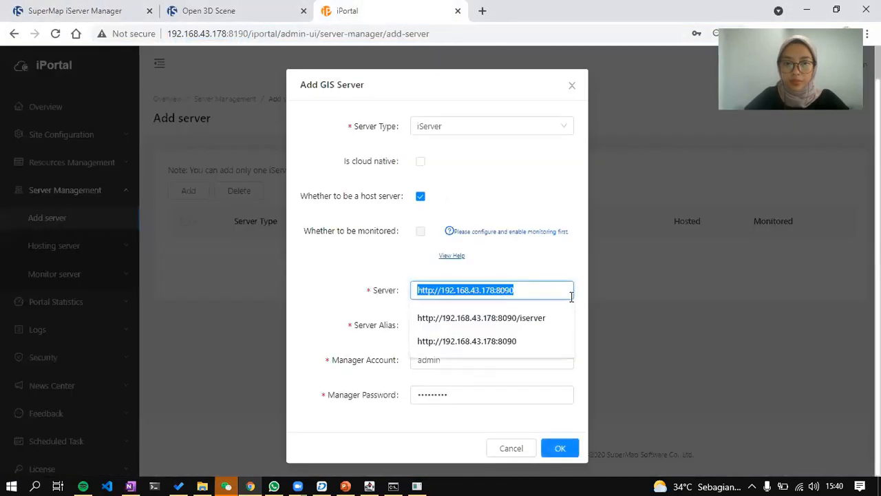
{"action": "key", "text": "End"}
{"action": "type", "text": "/"}
{"action": "key", "text": "BackSpace"}
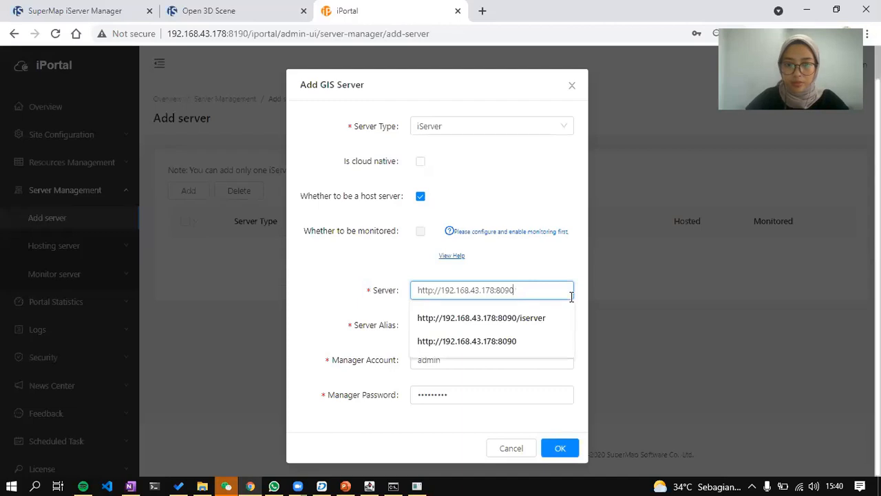
{"action": "left_click", "coordinate": [787, 357]}
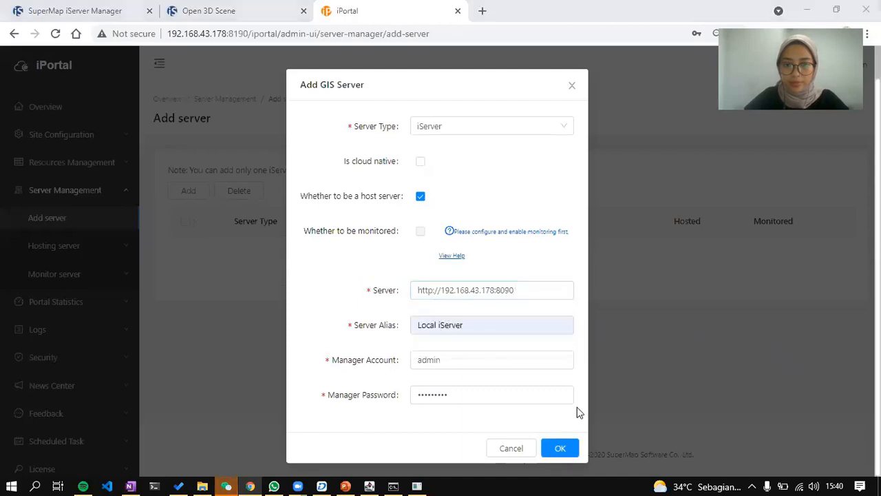
{"action": "left_click", "coordinate": [534, 294]}
{"action": "key", "text": "ctrl+c"}
{"action": "key", "text": "BackSpace"}
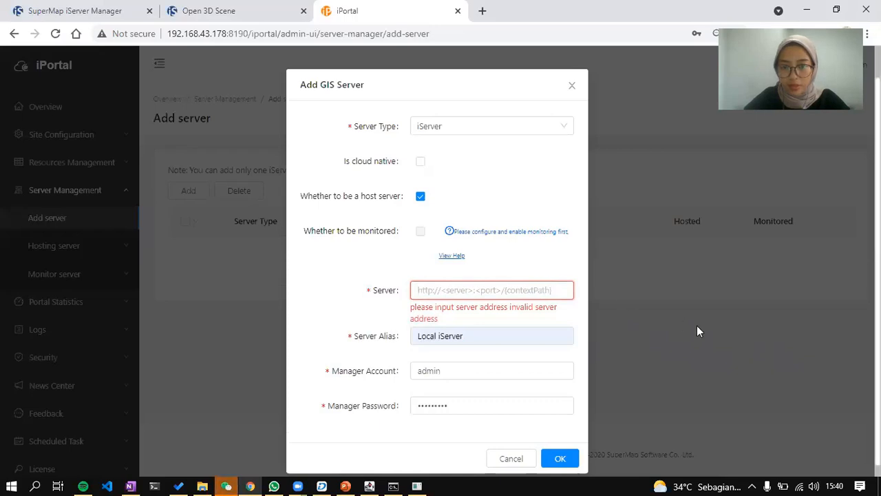
{"action": "key", "text": "ctrl+v"}
{"action": "type", "text": "is"}
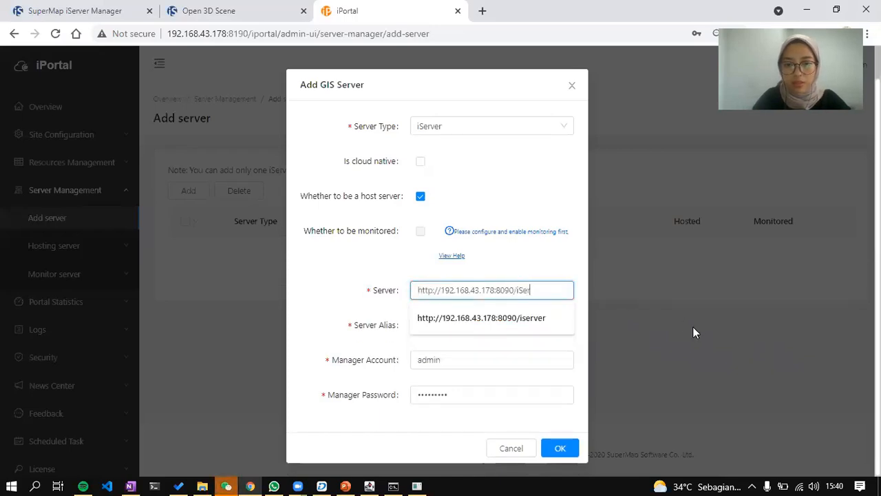
{"action": "type", "text": "erver"}
{"action": "left_click", "coordinate": [560, 448]}
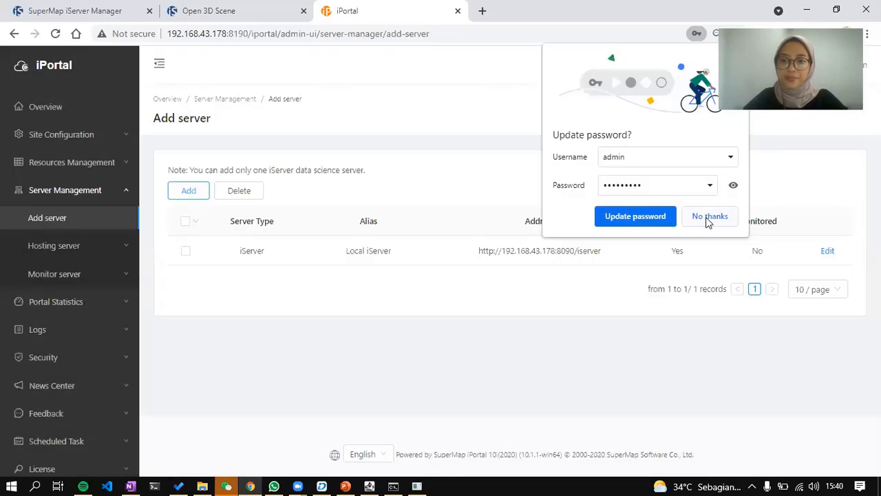
{"action": "left_click", "coordinate": [710, 218]}
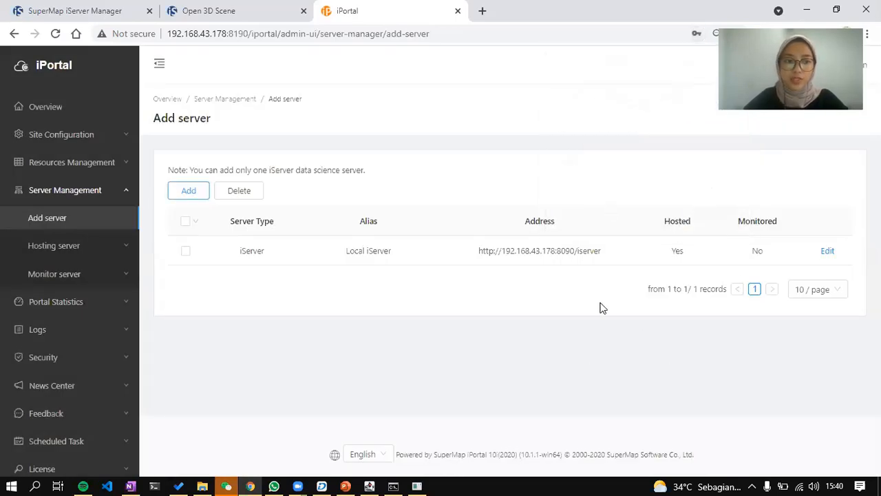
{"action": "left_click_drag", "start_coordinate": [610, 257], "coordinate": [455, 246]}
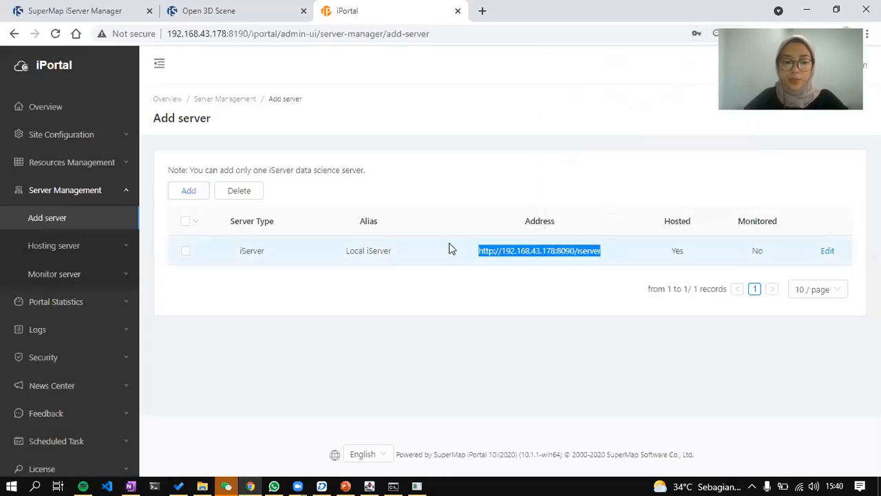
Open the hosted data configuration and paste the full /iserver address.
{"action": "left_click", "coordinate": [97, 245]}
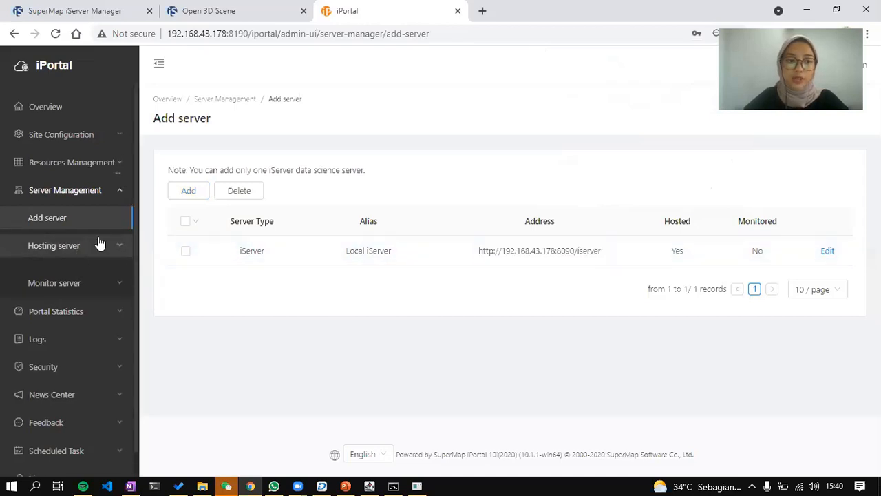
{"action": "left_click", "coordinate": [104, 279]}
{"action": "scroll", "coordinate": [748, 338], "scroll_direction": "down", "scroll_amount": 3}
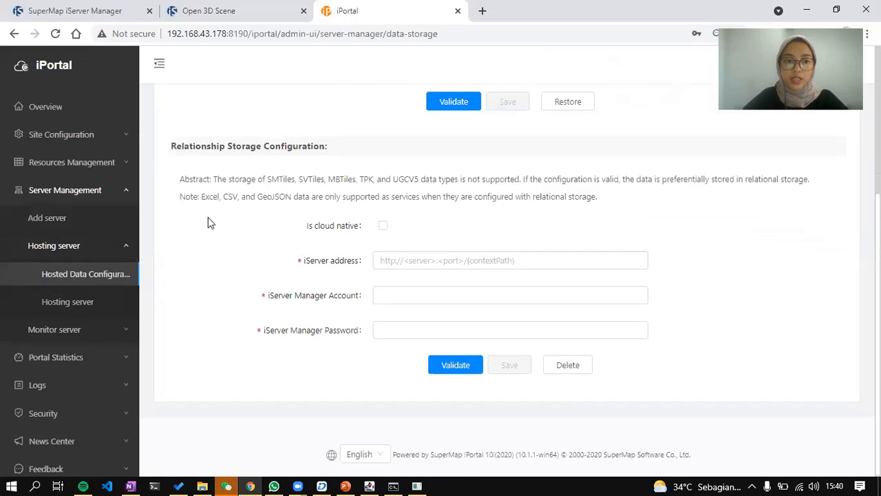
{"action": "left_click", "coordinate": [433, 261]}
{"action": "type", "text": "http://192.168.43.178:8090/iserver"}
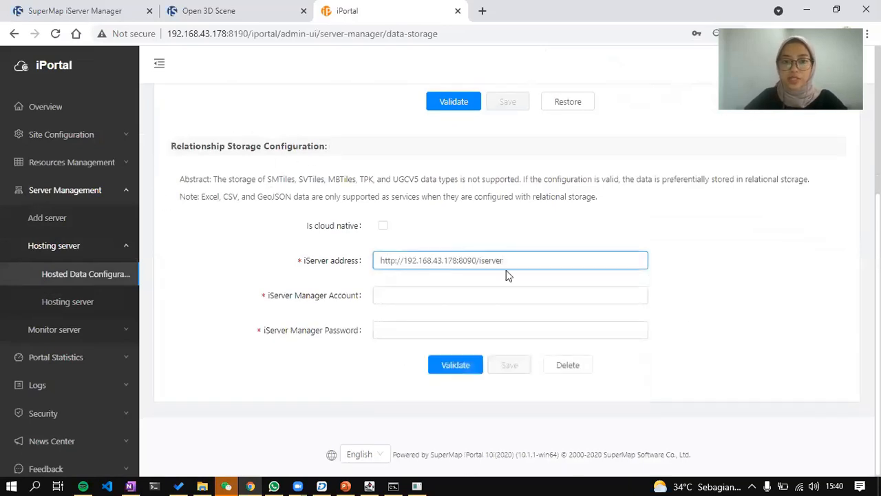
{"action": "key", "text": "ctrl+a"}
{"action": "key", "text": "ctrl+c"}
{"action": "key", "text": "BackSpace"}
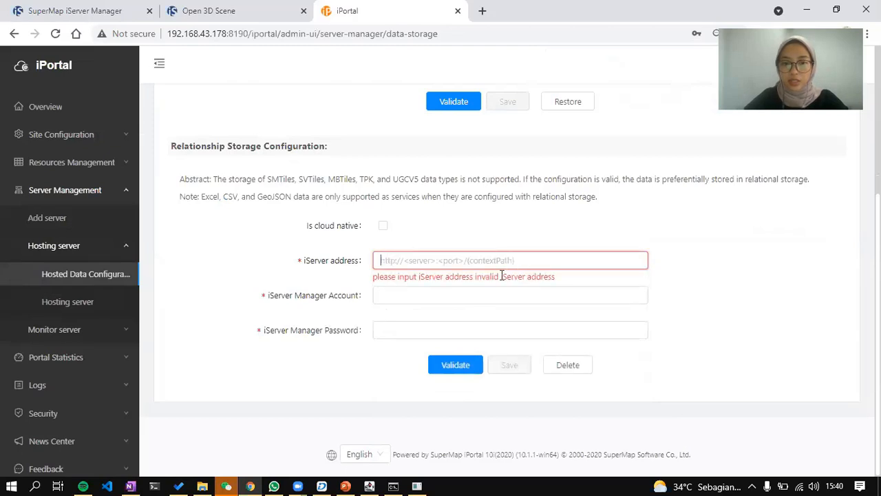
{"action": "key", "text": "ctrl+v"}
Enter the admin manager account, validate and save relationship storage, then view the Hosting server page.
{"action": "left_click", "coordinate": [503, 296]}
{"action": "type", "text": "admin"}
{"action": "key", "text": "Tab"}
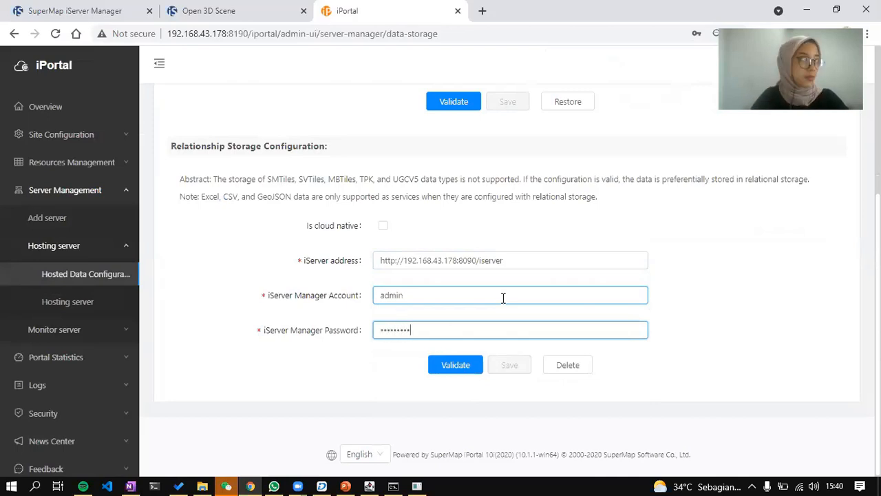
{"action": "left_click", "coordinate": [471, 370]}
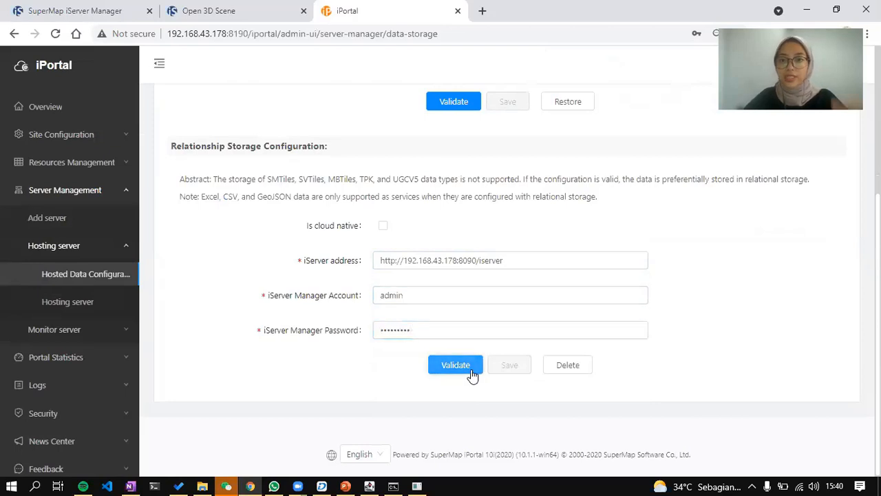
{"action": "left_click", "coordinate": [511, 369]}
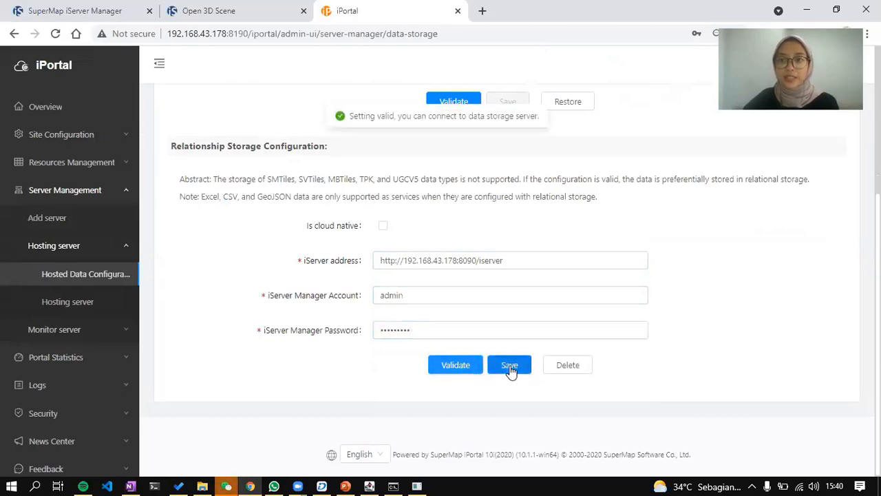
{"action": "left_click", "coordinate": [60, 308]}
{"action": "left_click", "coordinate": [713, 222]}
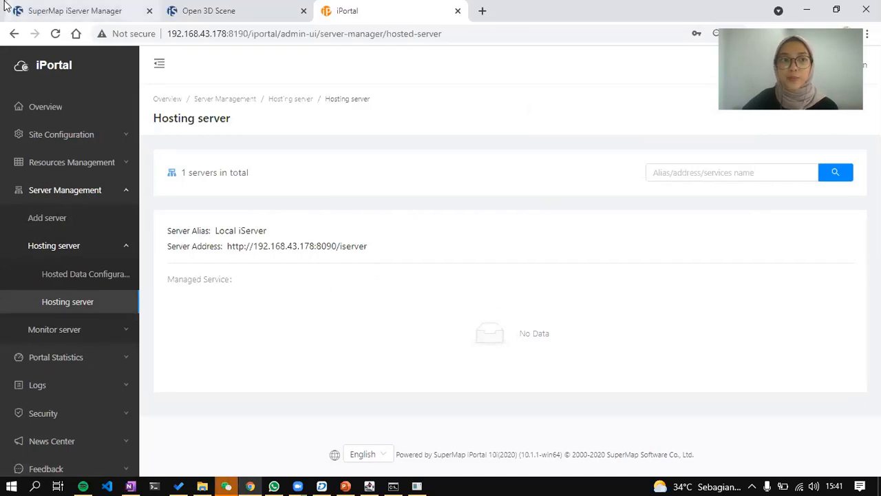
Check the iServer Manager service page, then go to the iPortal home page.
{"action": "left_click", "coordinate": [46, 8]}
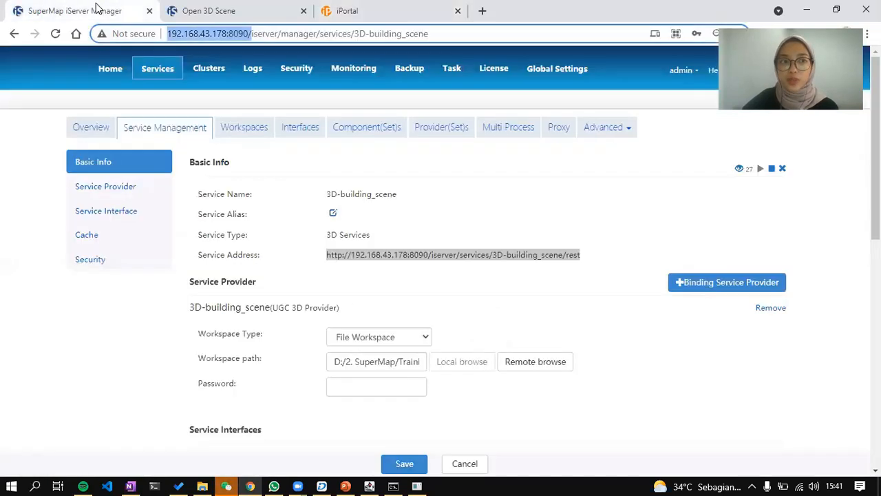
{"action": "left_click", "coordinate": [509, 55]}
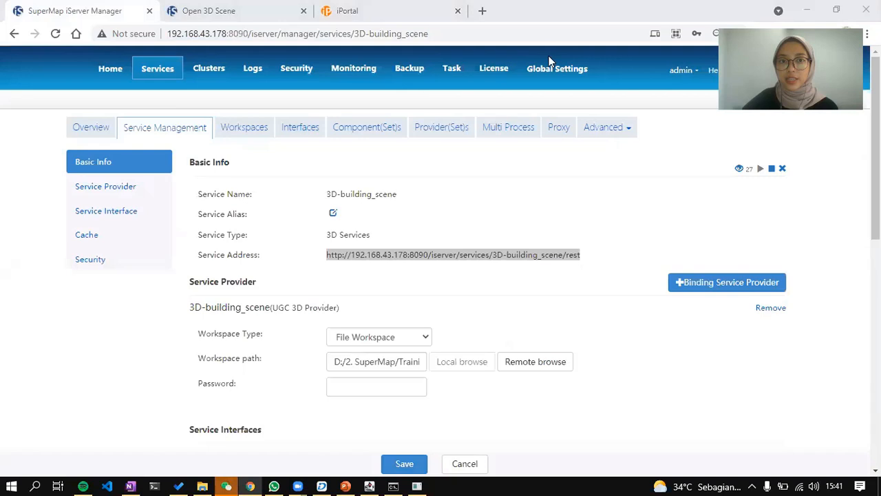
{"action": "left_click", "coordinate": [405, 7]}
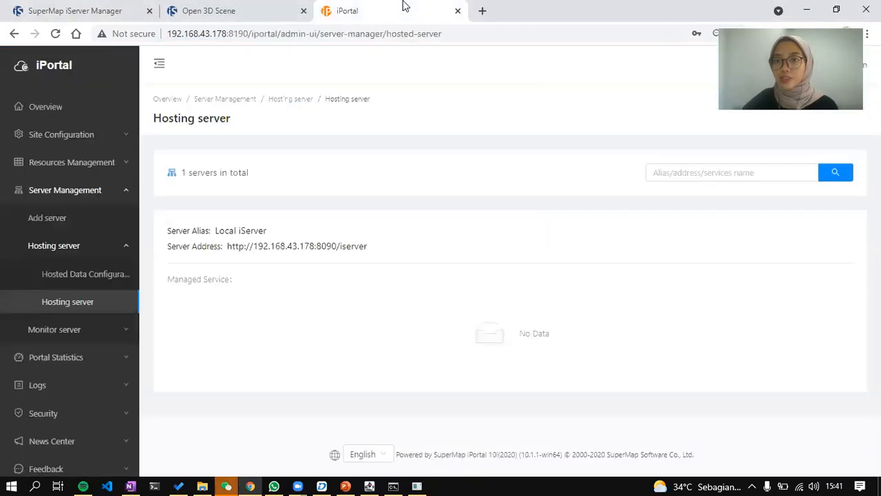
{"action": "left_click", "coordinate": [64, 65]}
Copy the 3D-building_scene service address from iServer Manager and switch back to iPortal.
{"action": "left_click", "coordinate": [252, 9]}
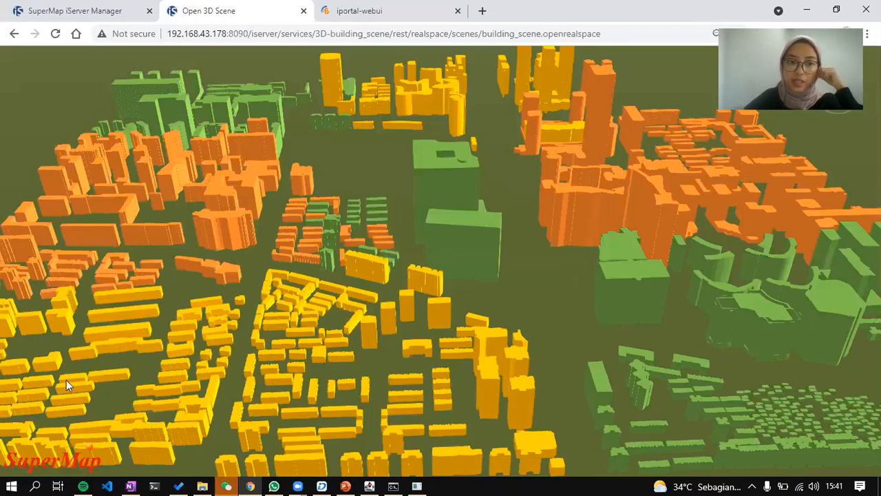
{"action": "key", "text": "alt+Tab"}
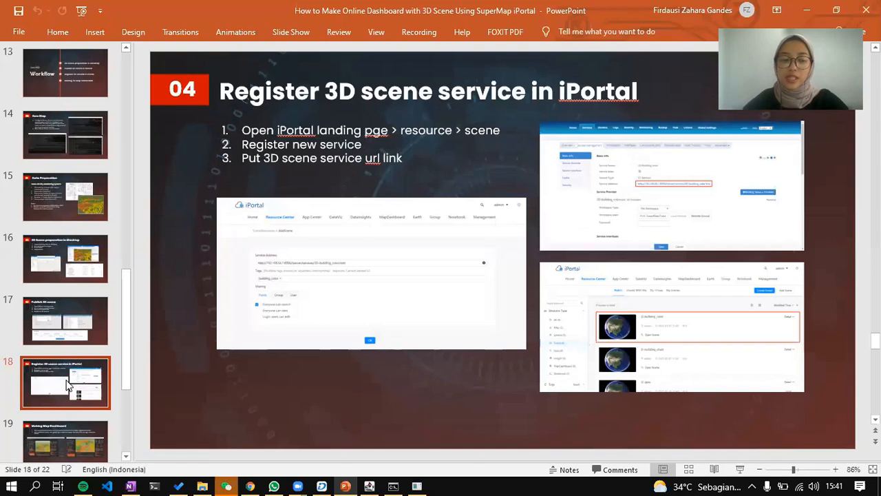
{"action": "key", "text": "alt+Tab"}
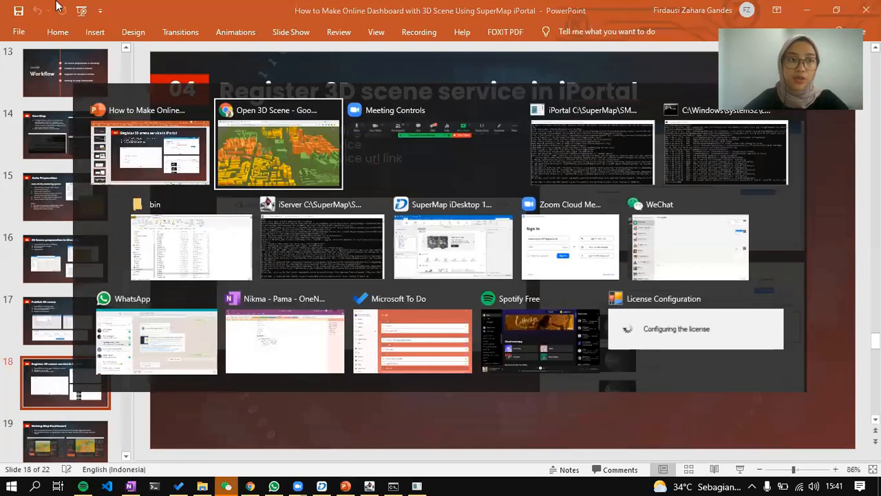
{"action": "left_click", "coordinate": [333, 152]}
{"action": "left_click_drag", "start_coordinate": [586, 257], "coordinate": [318, 256]}
{"action": "key", "text": "ctrl+c"}
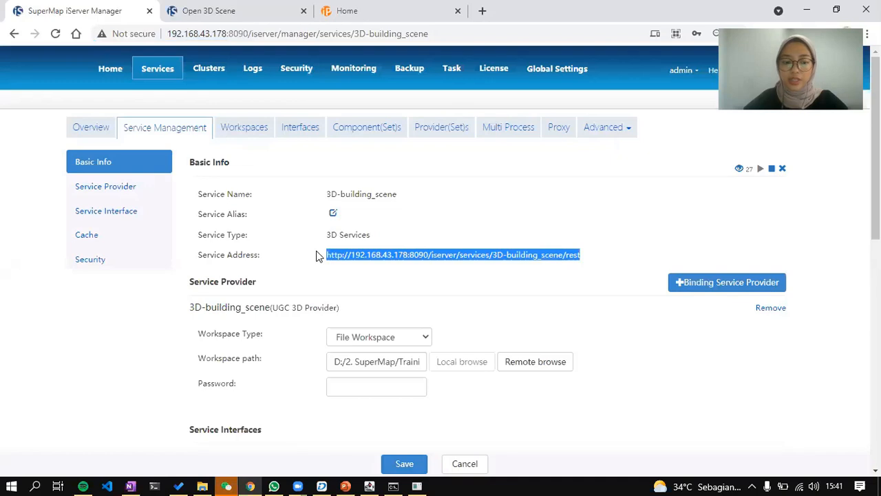
{"action": "left_click", "coordinate": [393, 9]}
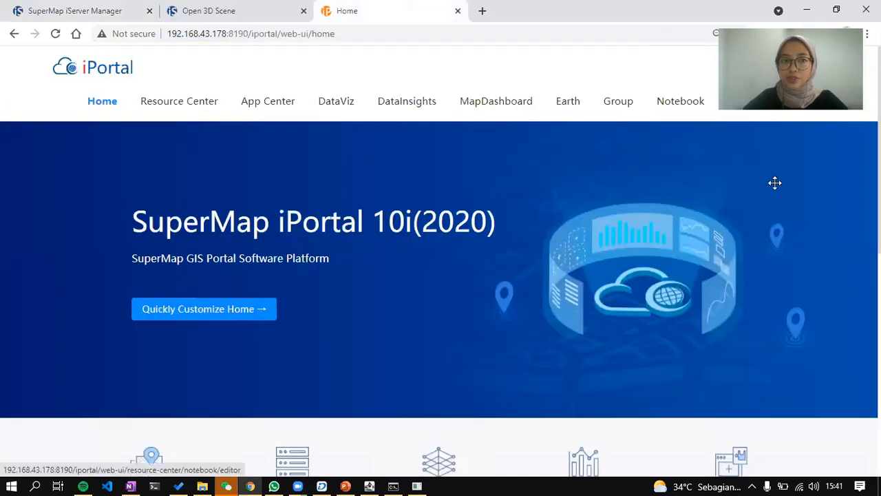
In Resource Center > Scene, add a scene from the pasted 3D-building_scene address so building_scene appears in My Scenes.
{"action": "mouse_move", "coordinate": [166, 107]}
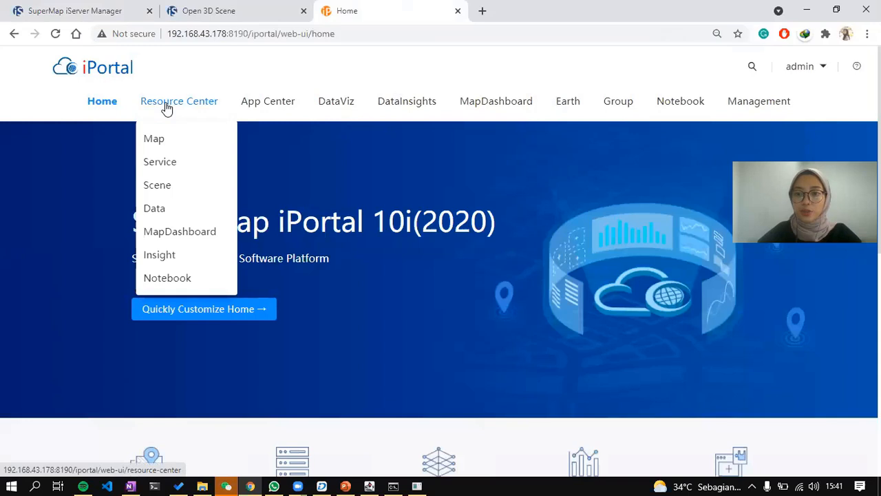
{"action": "left_click", "coordinate": [220, 110]}
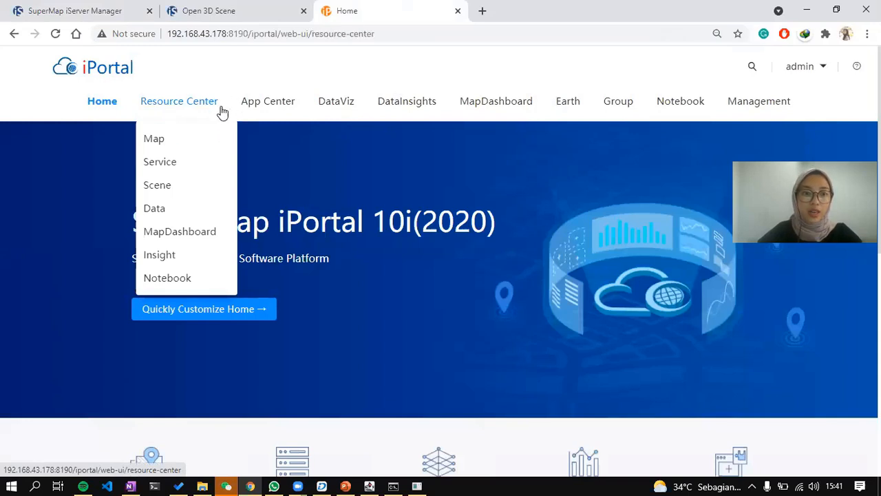
{"action": "left_click", "coordinate": [77, 322]}
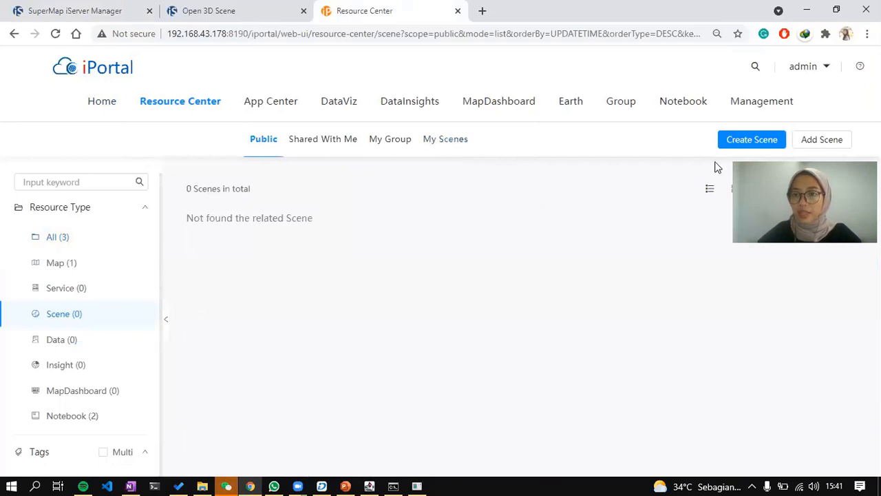
{"action": "left_click", "coordinate": [831, 143]}
{"action": "left_click", "coordinate": [288, 231]}
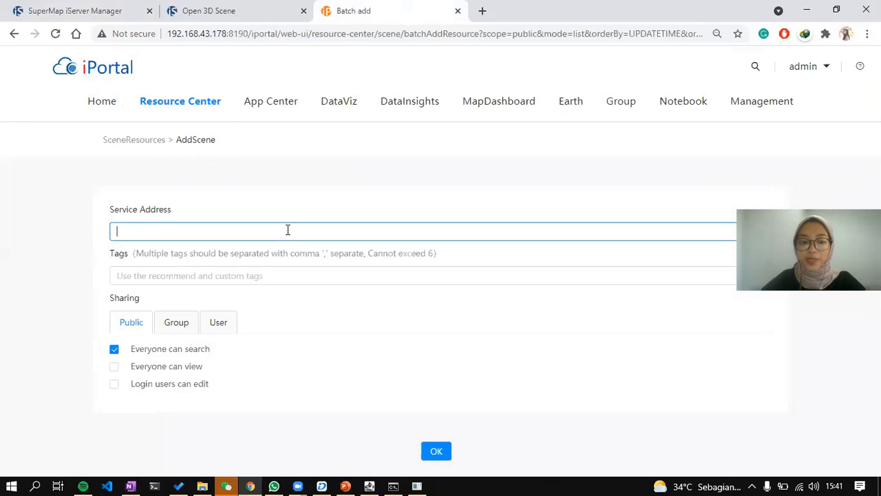
{"action": "key", "text": "ctrl+v"}
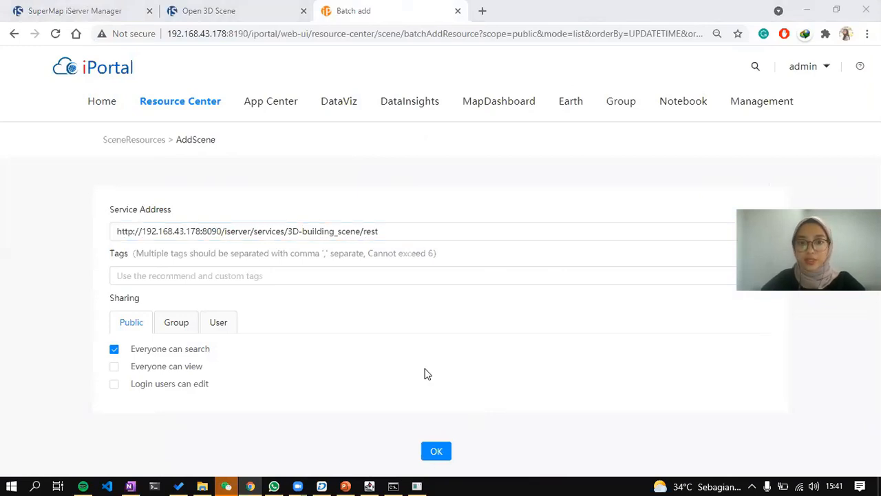
{"action": "left_click", "coordinate": [438, 451]}
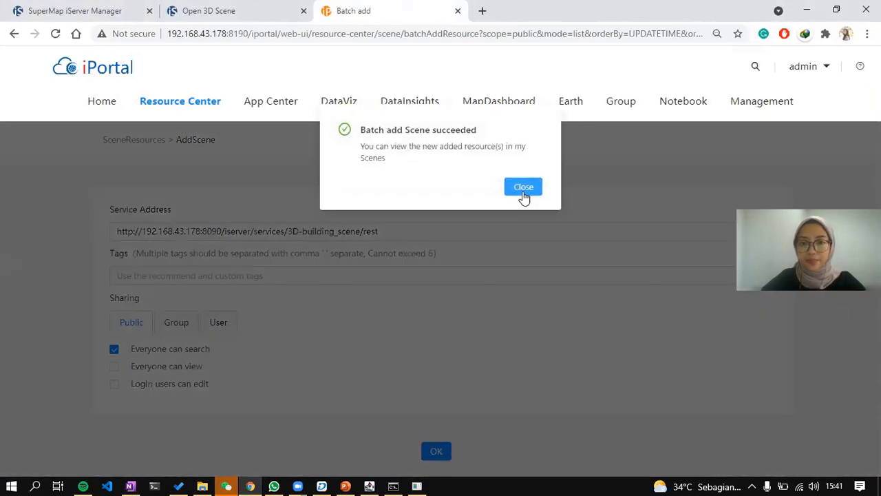
{"action": "left_click", "coordinate": [522, 194]}
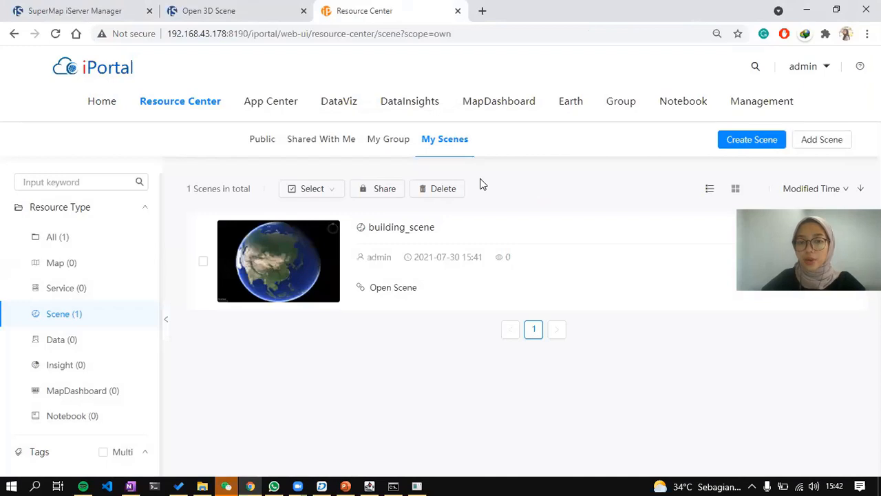
{"action": "left_click", "coordinate": [66, 11]}
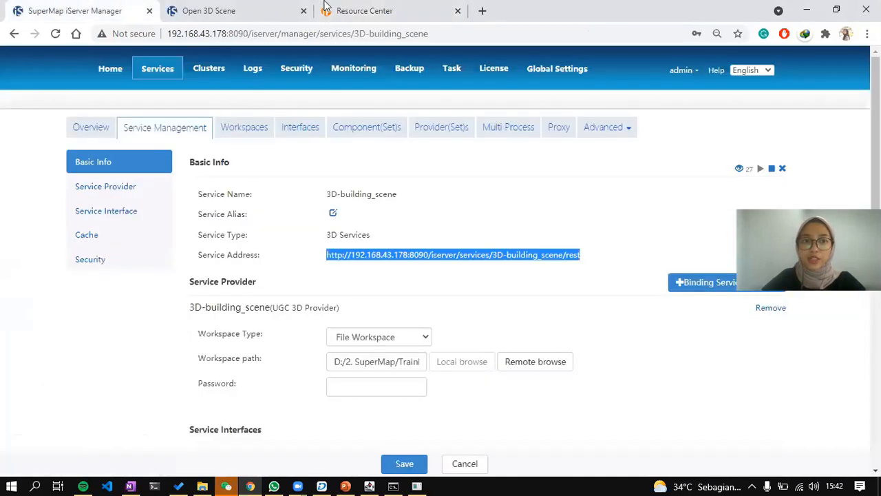
{"action": "left_click", "coordinate": [329, 9]}
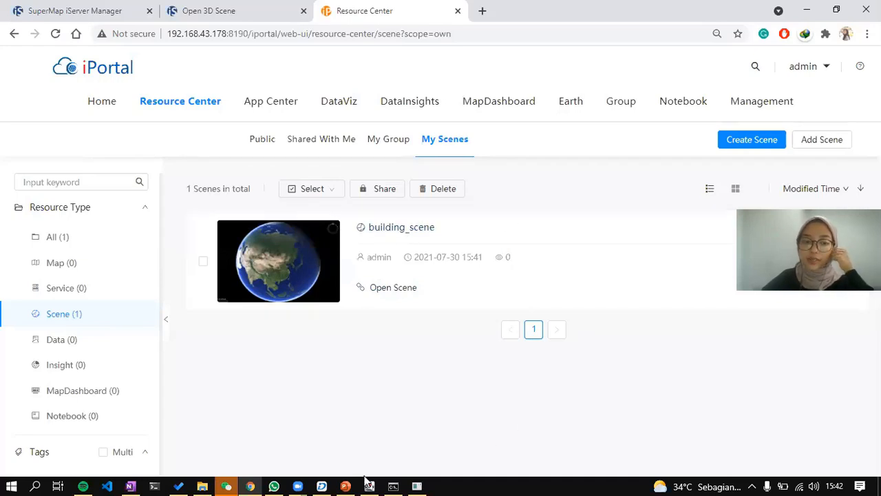
{"action": "left_click", "coordinate": [345, 486]}
{"action": "key", "text": "Down"}
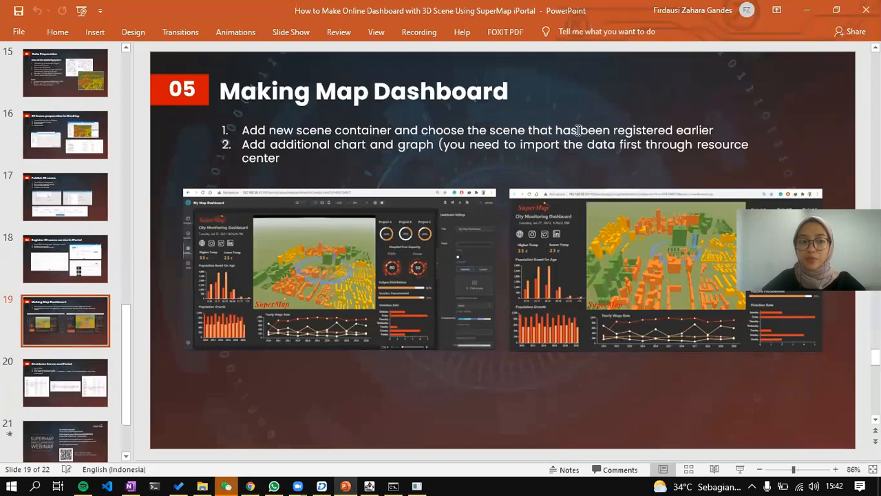
{"action": "key", "text": "alt+Tab"}
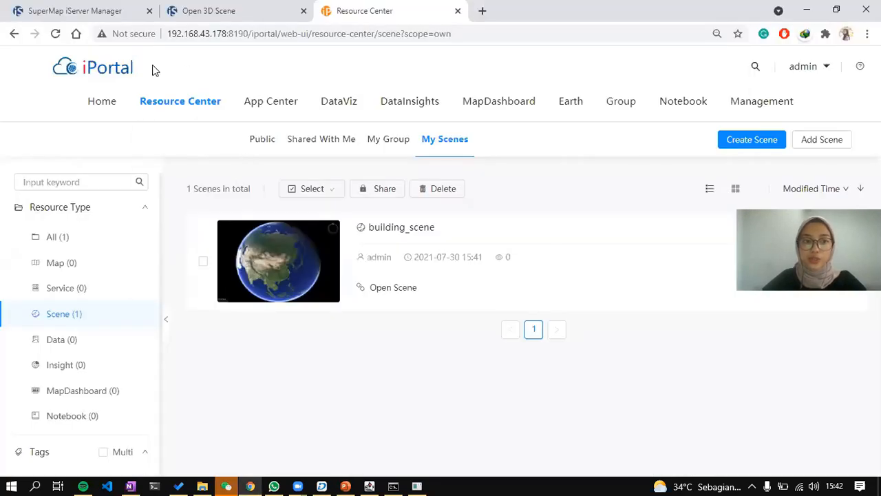
Start a new Excel data upload from the Resource Center's data resources.
{"action": "left_click", "coordinate": [84, 350]}
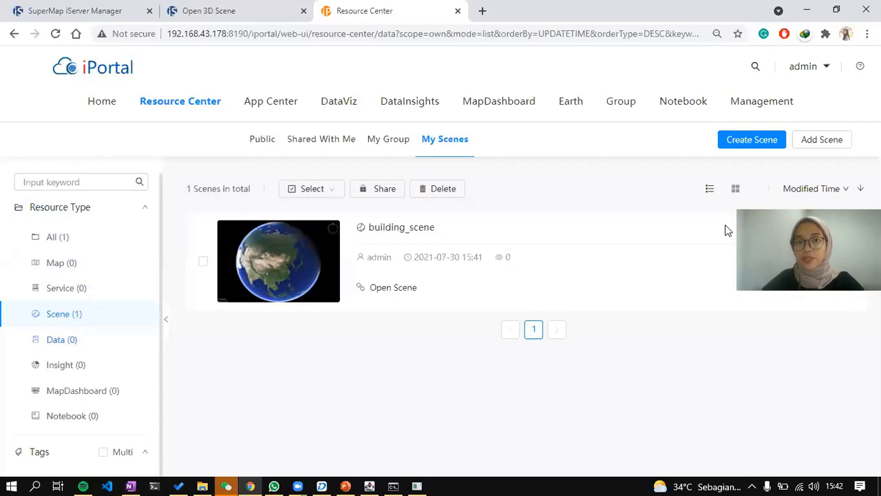
{"action": "left_click", "coordinate": [747, 139]}
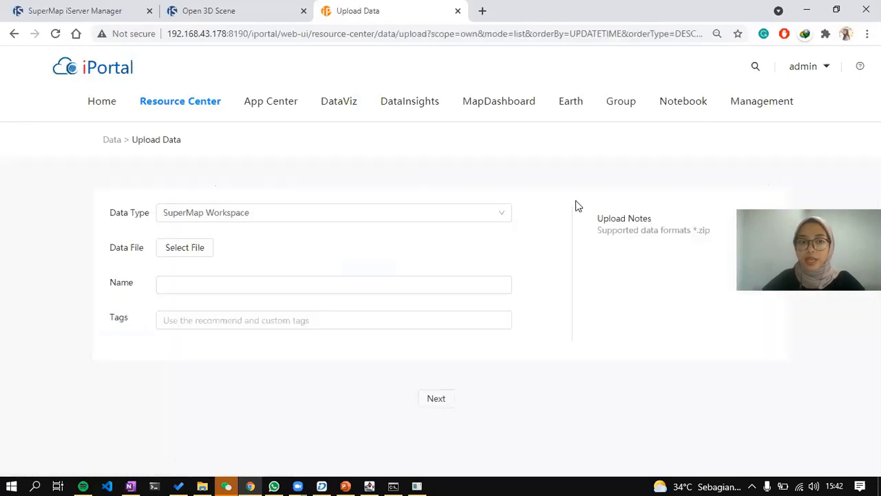
{"action": "left_click", "coordinate": [477, 216]}
{"action": "scroll", "coordinate": [226, 331], "scroll_direction": "down", "scroll_amount": 3}
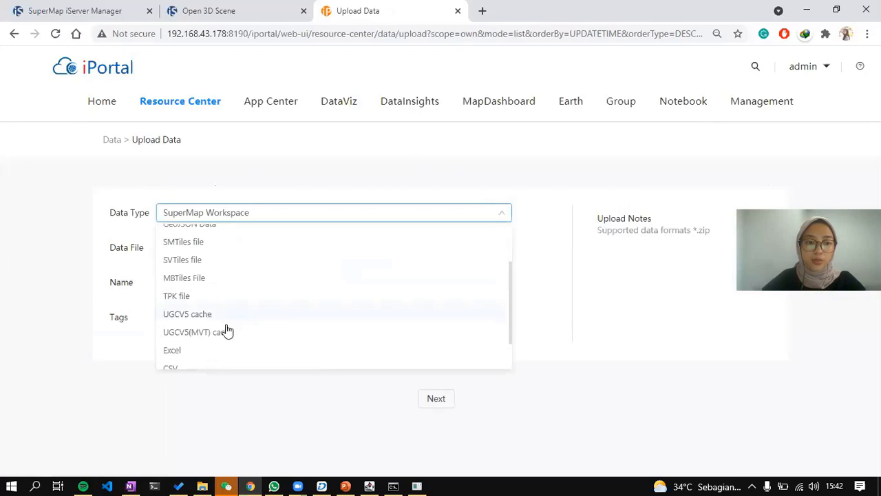
{"action": "left_click", "coordinate": [205, 311]}
{"action": "left_click", "coordinate": [195, 249]}
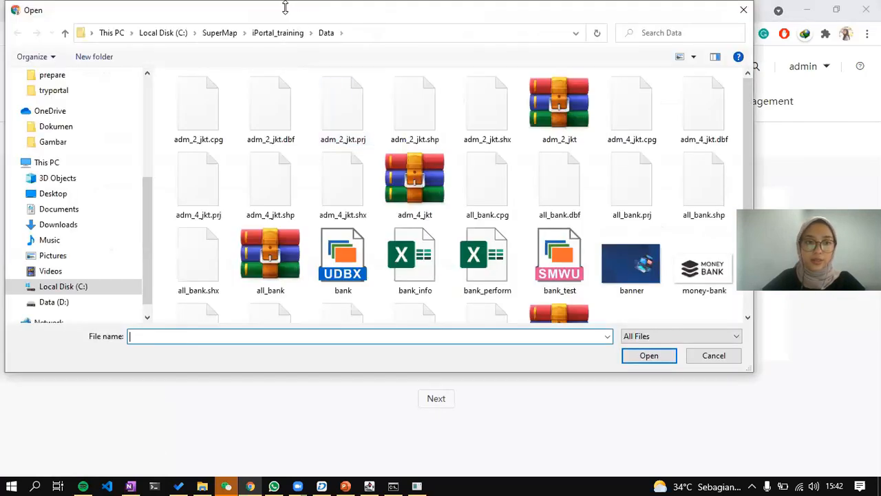
{"action": "left_click_drag", "start_coordinate": [281, 10], "coordinate": [311, 75]}
{"action": "scroll", "coordinate": [96, 324], "scroll_direction": "down", "scroll_amount": 1}
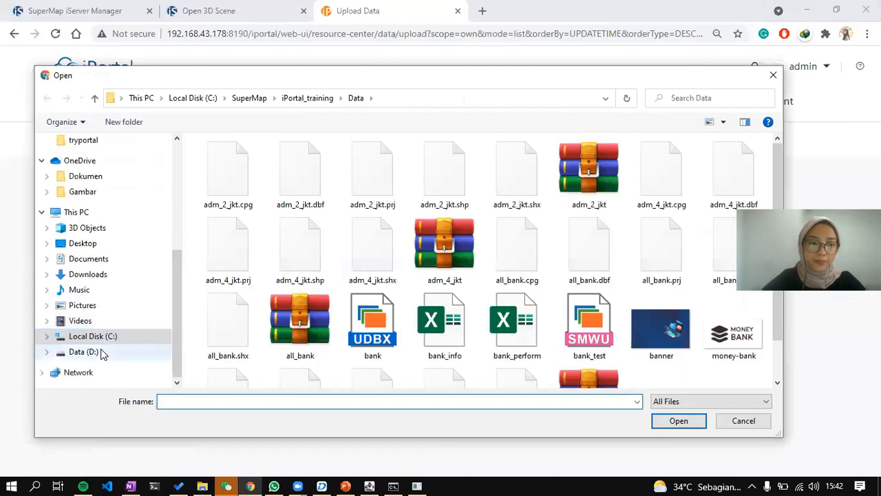
{"action": "scroll", "coordinate": [104, 241], "scroll_direction": "up", "scroll_amount": 4}
Upload the population spreadsheet from Training > SMC Webinar > 15. Make 3D Dashboard > data as non-geographic data.
{"action": "left_click", "coordinate": [86, 202]}
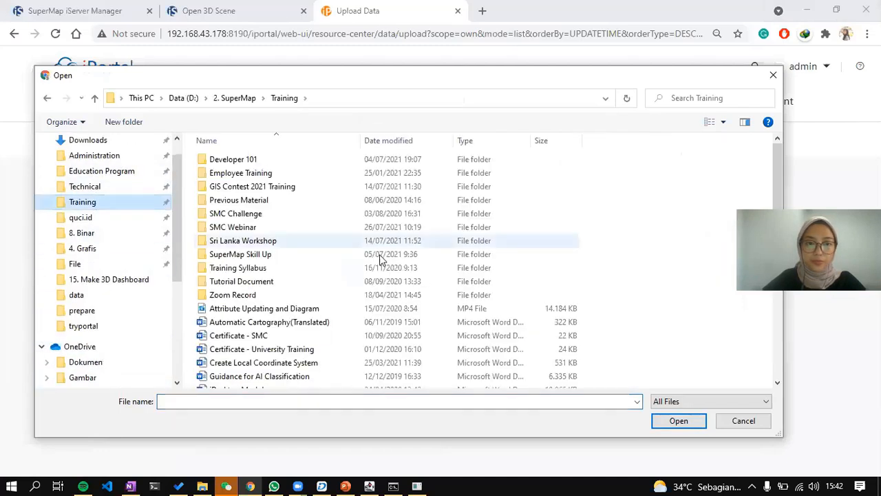
{"action": "double_click", "coordinate": [350, 232]}
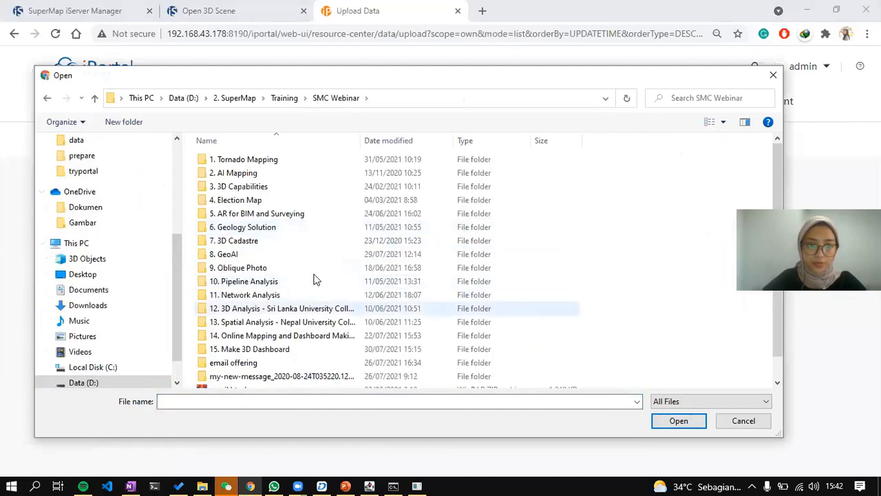
{"action": "double_click", "coordinate": [303, 347]}
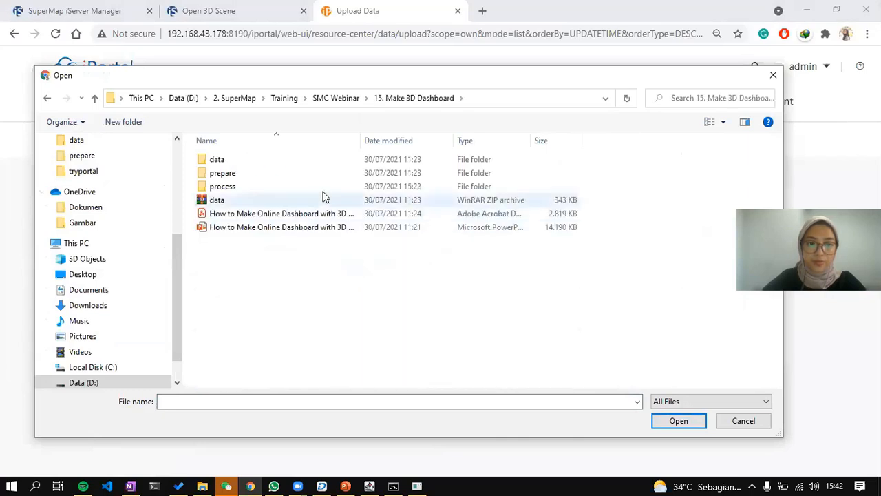
{"action": "double_click", "coordinate": [322, 162]}
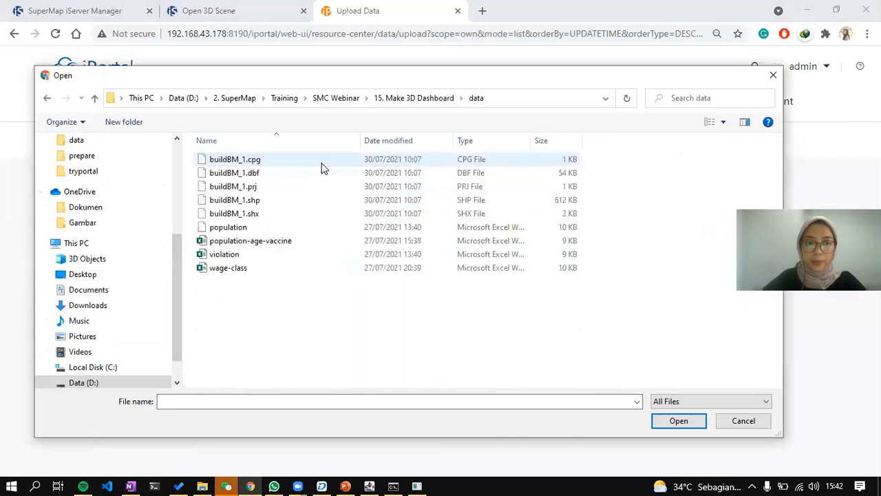
{"action": "double_click", "coordinate": [316, 233]}
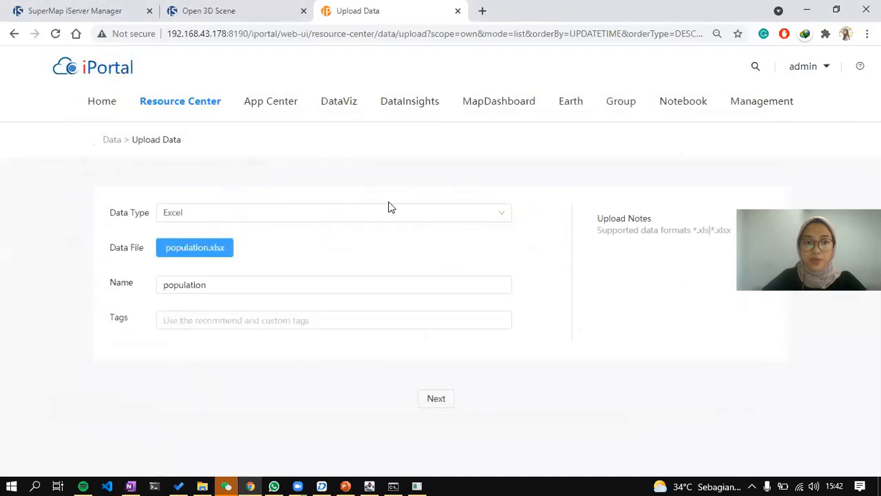
{"action": "left_click", "coordinate": [441, 399]}
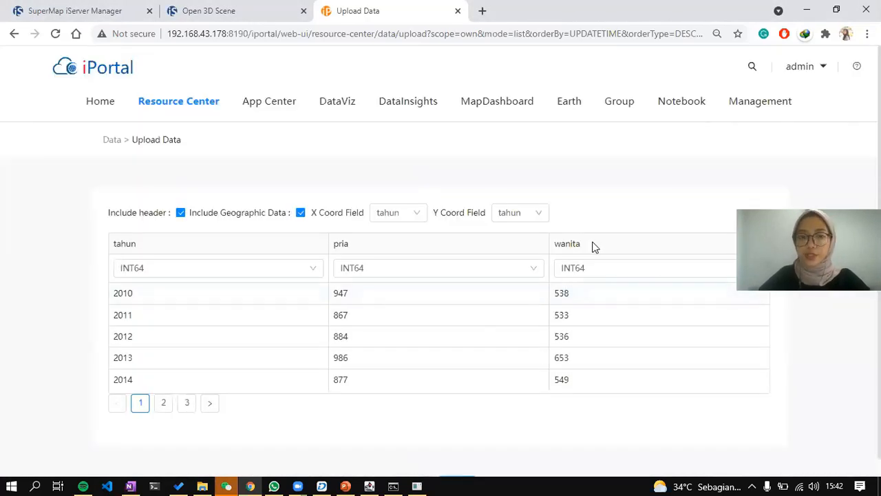
{"action": "left_click", "coordinate": [301, 212]}
{"action": "scroll", "coordinate": [551, 413], "scroll_direction": "down", "scroll_amount": 1}
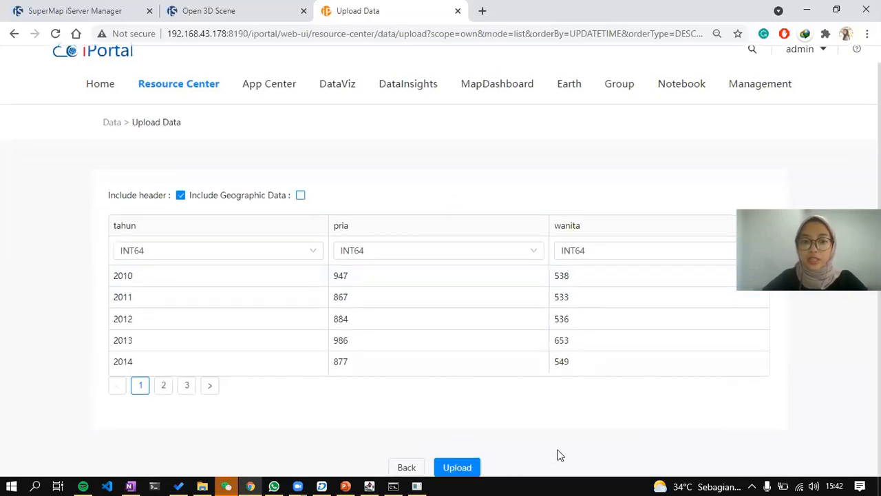
{"action": "left_click", "coordinate": [460, 467]}
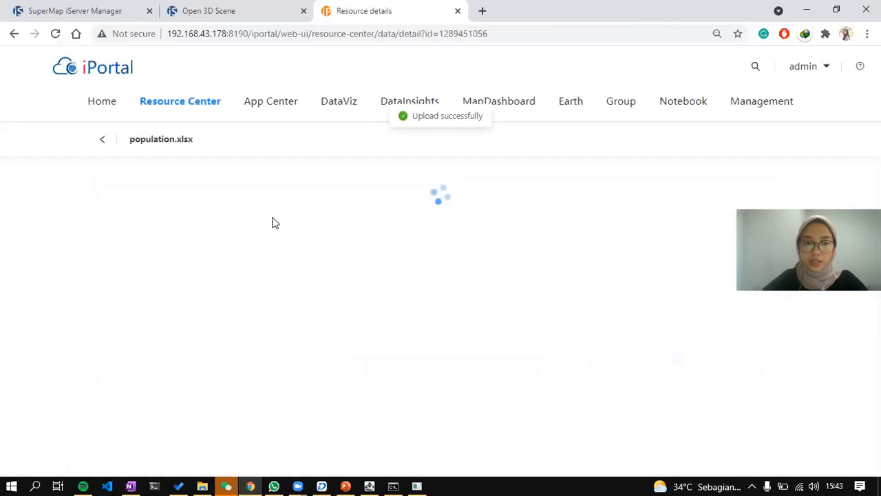
{"action": "left_click", "coordinate": [103, 139]}
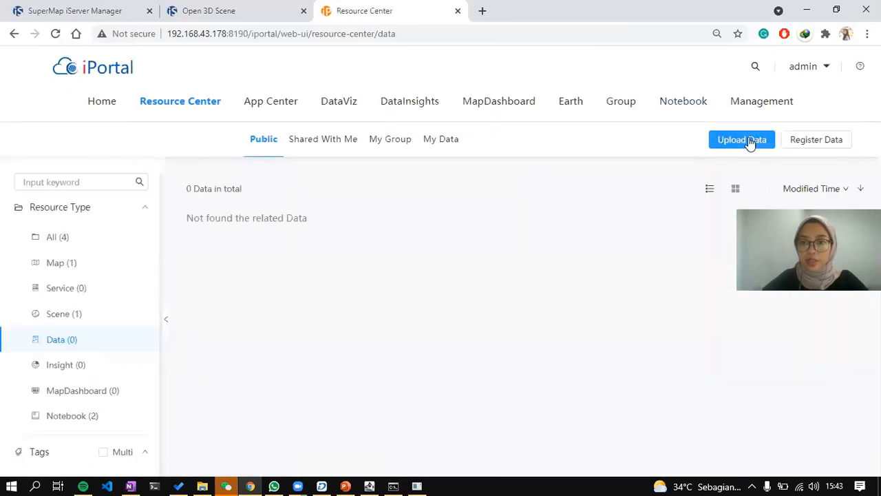
Upload the population-age-vaccine spreadsheet as Excel data without geographic information.
{"action": "left_click", "coordinate": [750, 141]}
{"action": "left_click", "coordinate": [326, 217]}
{"action": "scroll", "coordinate": [261, 325], "scroll_direction": "down", "scroll_amount": 3}
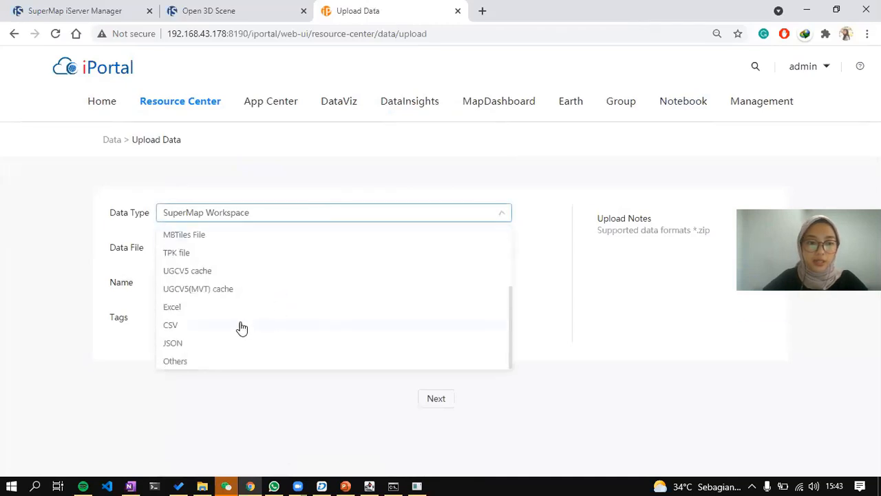
{"action": "left_click", "coordinate": [227, 309]}
{"action": "left_click", "coordinate": [196, 252]}
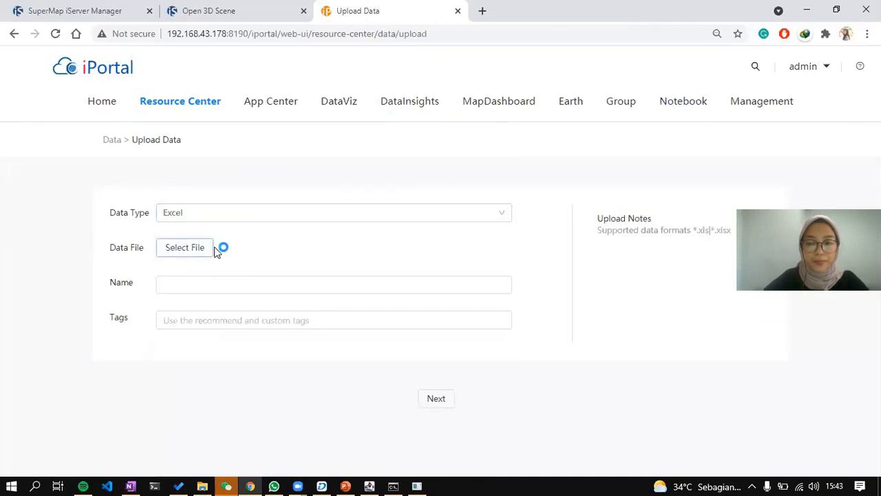
{"action": "double_click", "coordinate": [295, 246]}
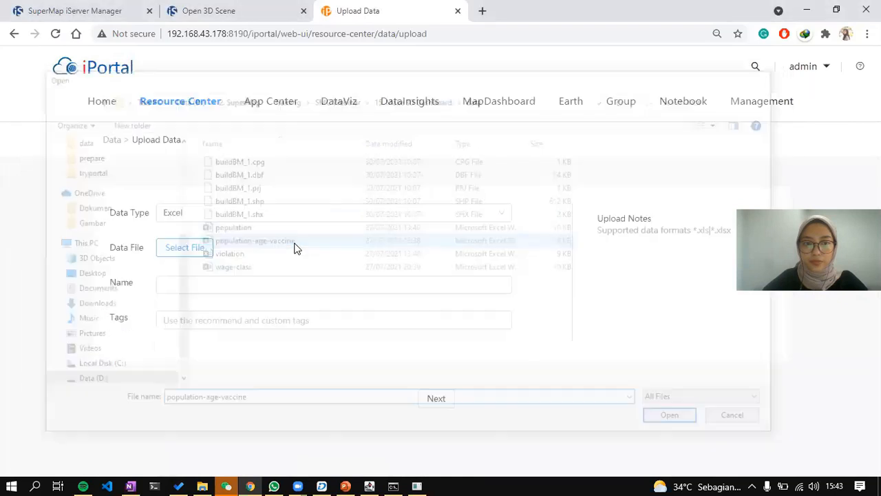
{"action": "left_click", "coordinate": [437, 399]}
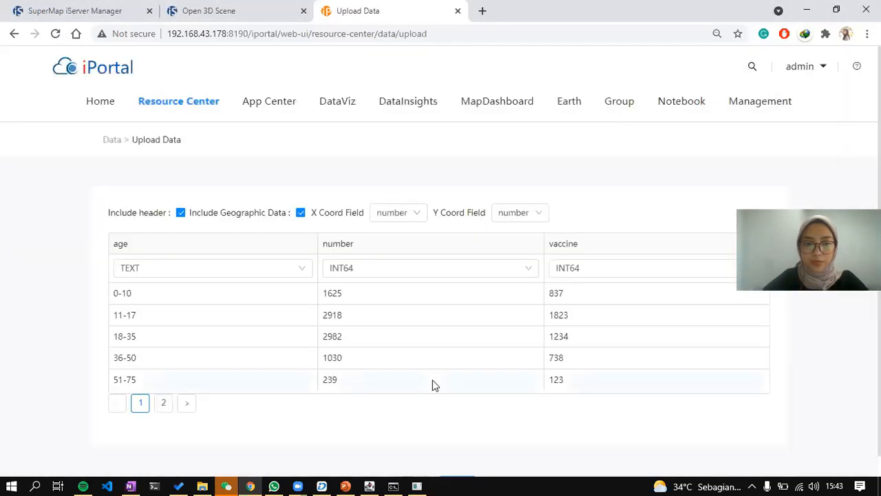
{"action": "left_click", "coordinate": [301, 213]}
{"action": "scroll", "coordinate": [564, 445], "scroll_direction": "down", "scroll_amount": 1}
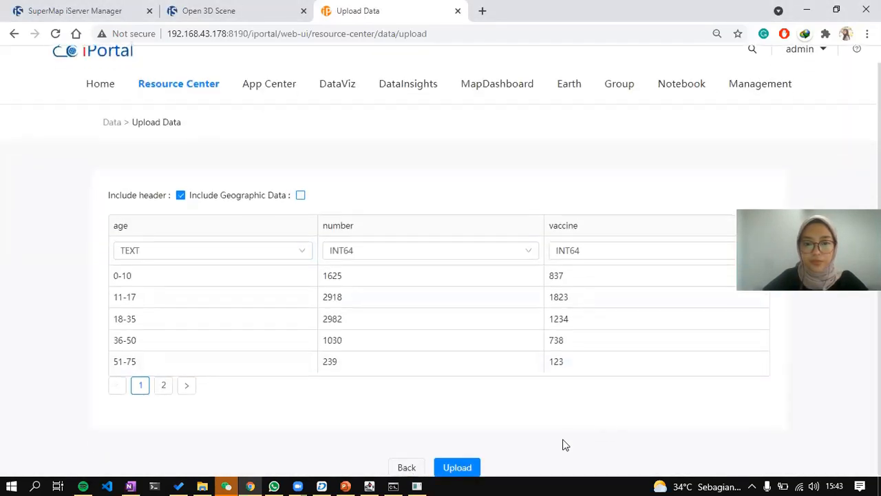
{"action": "left_click", "coordinate": [458, 466]}
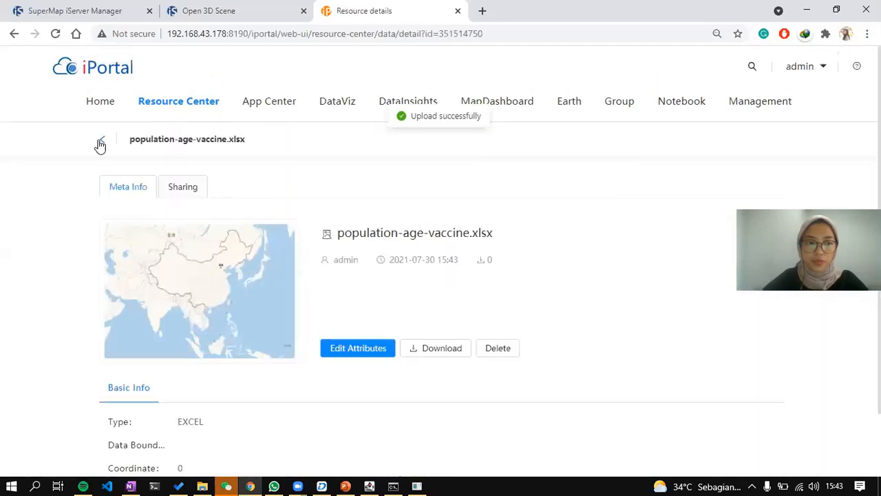
{"action": "left_click", "coordinate": [100, 144]}
Upload the violation spreadsheet as Excel data without geographic information.
{"action": "left_click", "coordinate": [736, 142]}
{"action": "left_click", "coordinate": [194, 214]}
{"action": "scroll", "coordinate": [231, 344], "scroll_direction": "down", "scroll_amount": 2}
{"action": "left_click", "coordinate": [217, 324]}
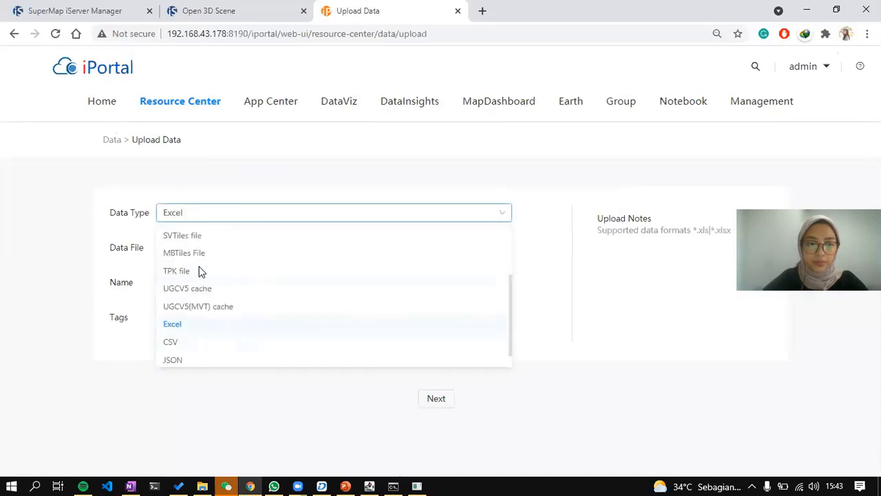
{"action": "left_click", "coordinate": [196, 248]}
{"action": "double_click", "coordinate": [485, 255]}
{"action": "left_click", "coordinate": [444, 402]}
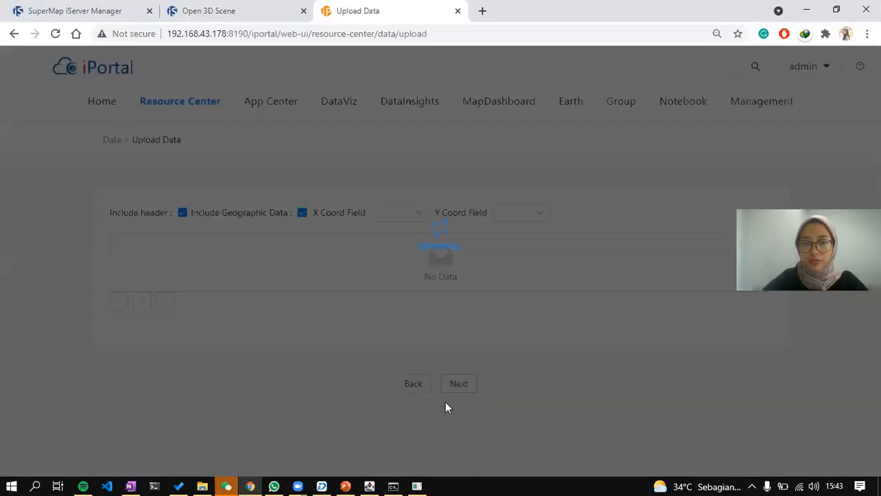
{"action": "scroll", "coordinate": [633, 347], "scroll_direction": "down", "scroll_amount": 1}
{"action": "left_click", "coordinate": [300, 195]}
{"action": "left_click", "coordinate": [457, 466]}
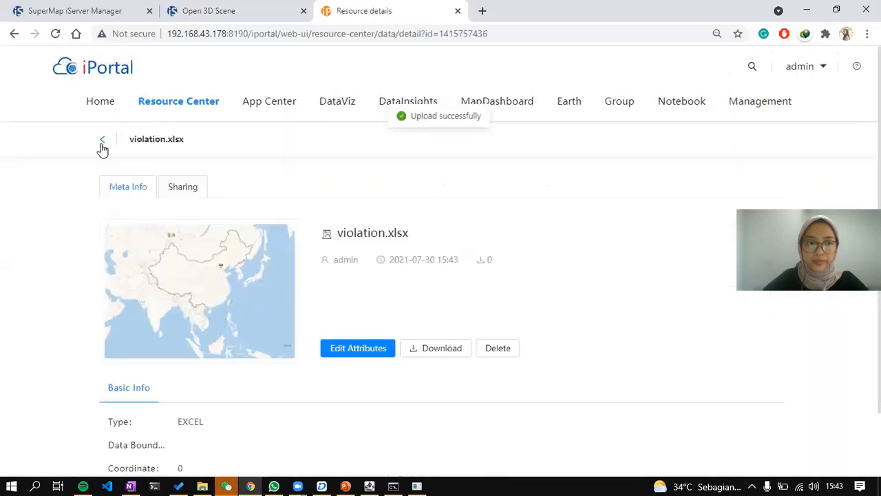
{"action": "left_click", "coordinate": [102, 140]}
Filter the list to my own data, then upload the wage-class spreadsheet as non-geographic Excel data.
{"action": "left_click", "coordinate": [441, 139]}
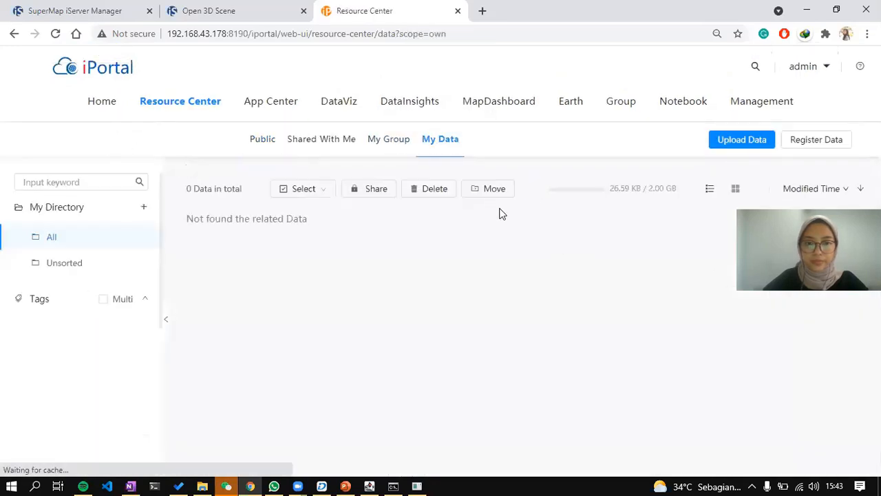
{"action": "scroll", "coordinate": [482, 237], "scroll_direction": "down", "scroll_amount": 1}
{"action": "scroll", "coordinate": [482, 238], "scroll_direction": "up", "scroll_amount": 1}
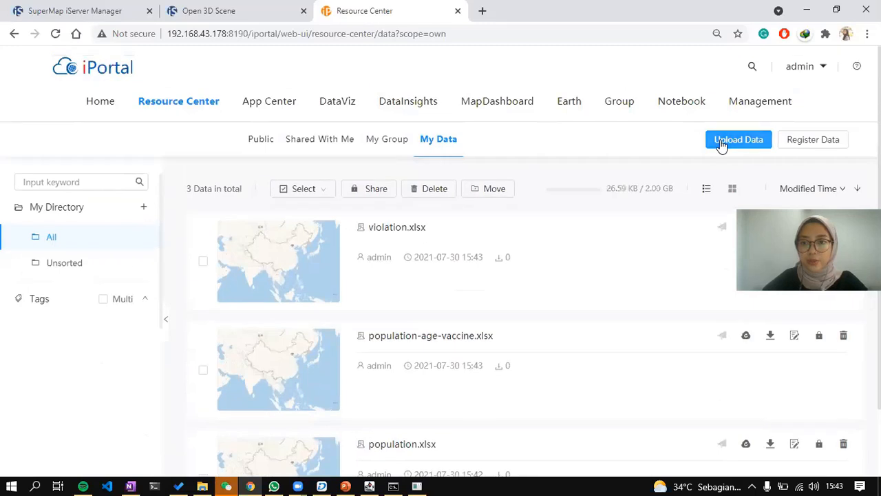
{"action": "left_click", "coordinate": [720, 144]}
{"action": "left_click", "coordinate": [310, 212]}
{"action": "scroll", "coordinate": [272, 317], "scroll_direction": "down", "scroll_amount": 5}
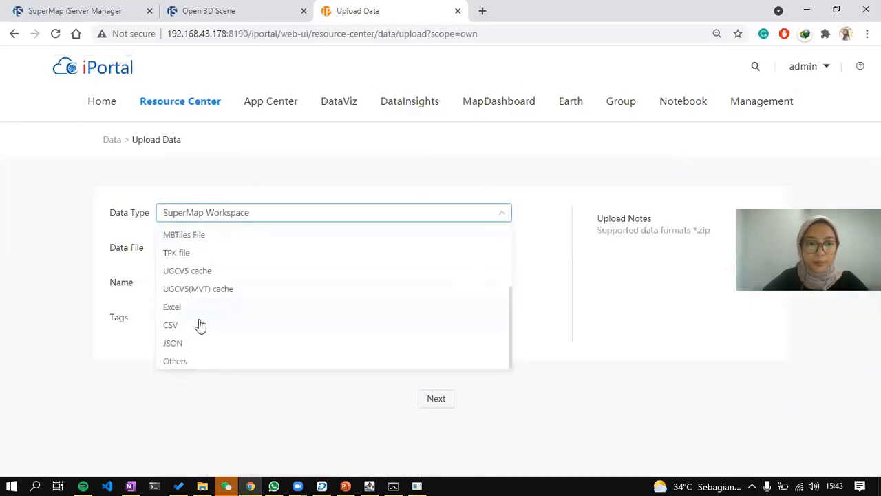
{"action": "left_click", "coordinate": [201, 305]}
{"action": "left_click", "coordinate": [203, 252]}
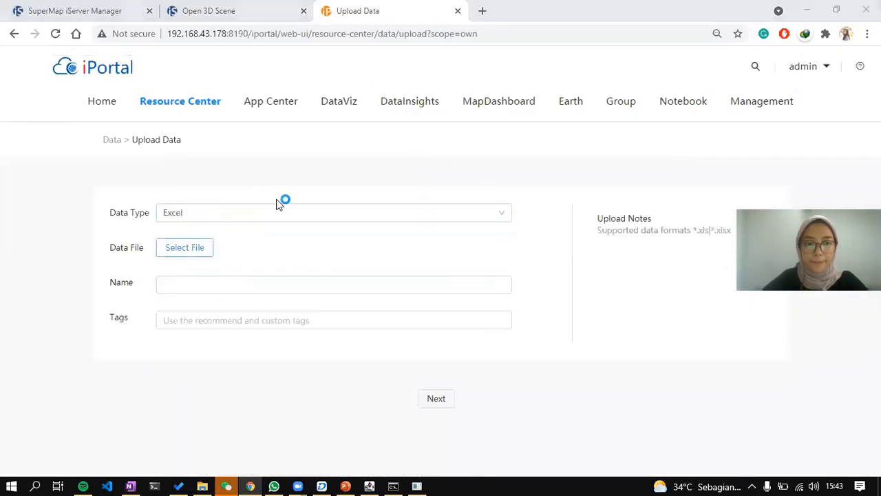
{"action": "double_click", "coordinate": [271, 269]}
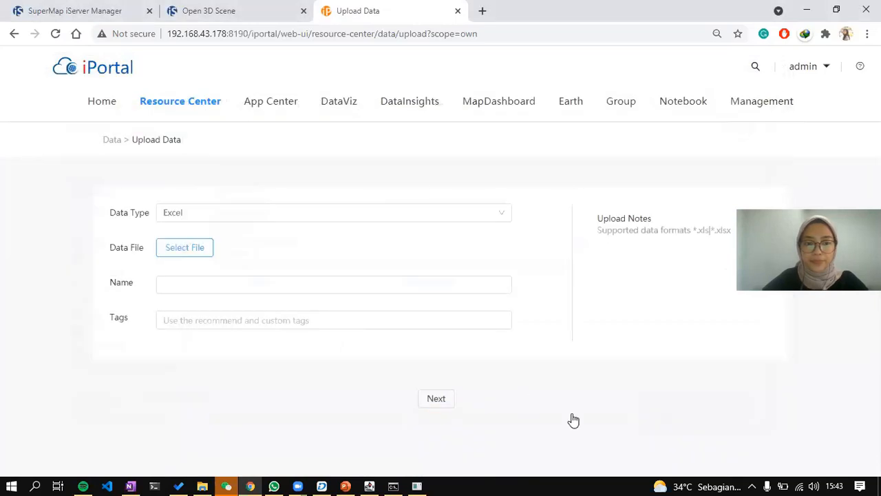
{"action": "left_click", "coordinate": [440, 400]}
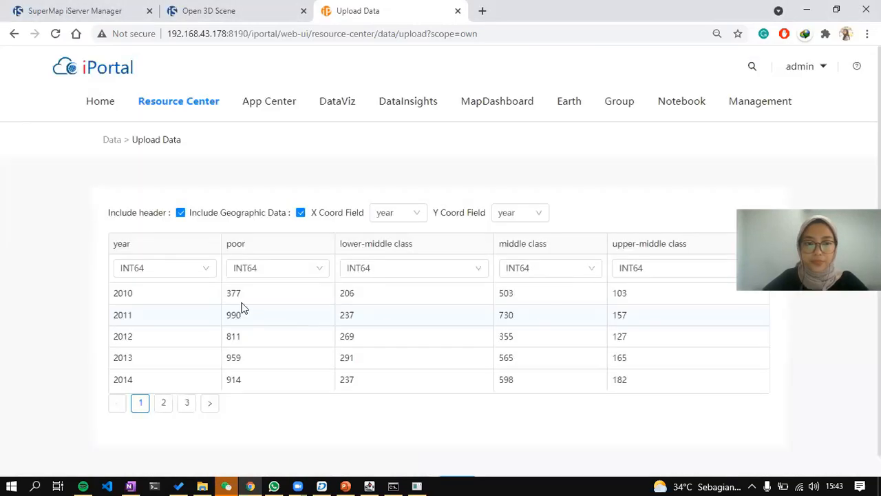
{"action": "left_click", "coordinate": [301, 213]}
{"action": "scroll", "coordinate": [531, 447], "scroll_direction": "down", "scroll_amount": 1}
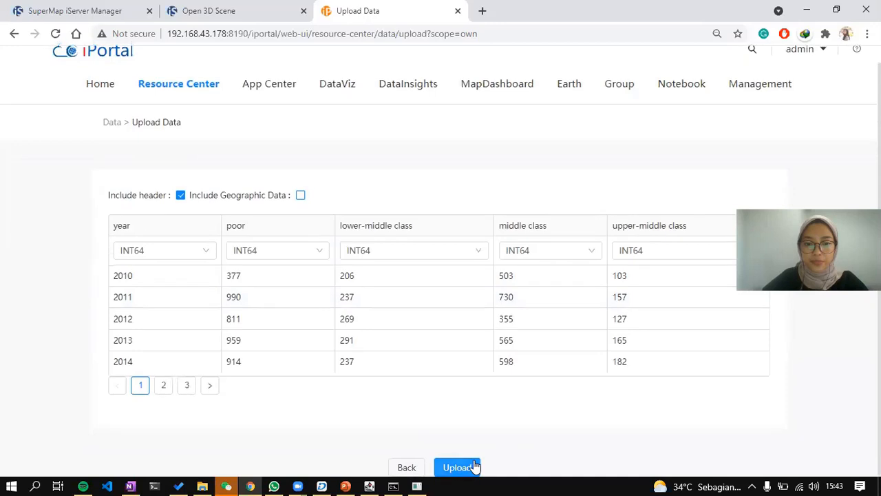
{"action": "left_click", "coordinate": [468, 467]}
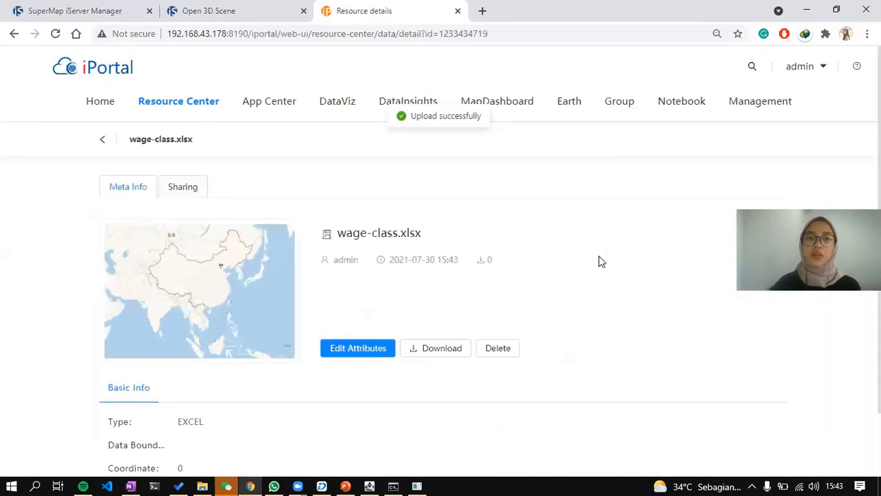
{"action": "left_click", "coordinate": [101, 140]}
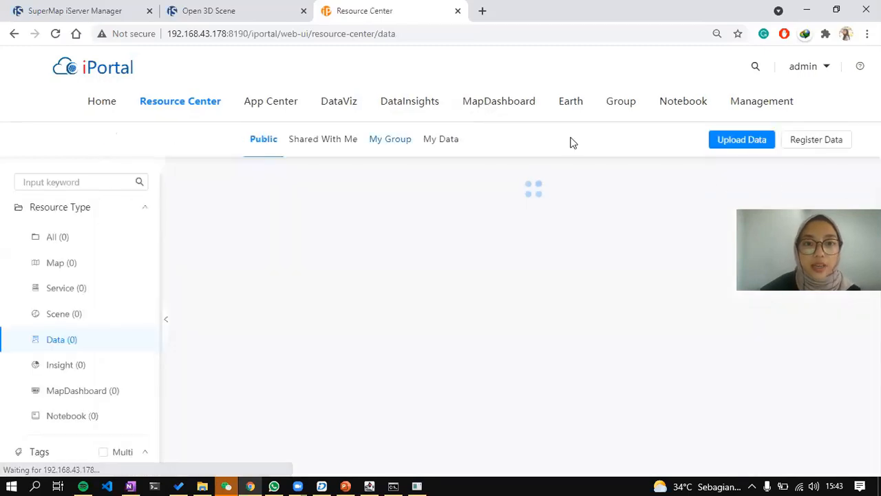
Open the MapDashboard designer in a new tab and start a blank dashboard.
{"action": "left_click", "coordinate": [524, 109]}
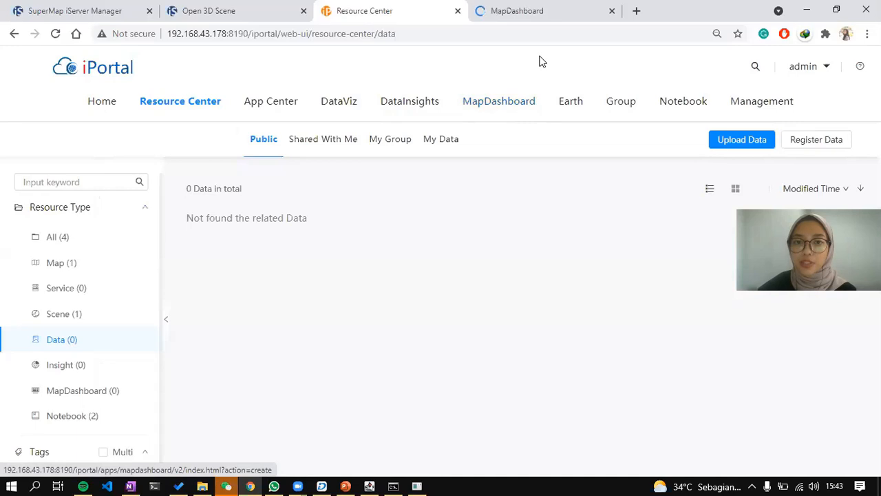
{"action": "left_click", "coordinate": [536, 9]}
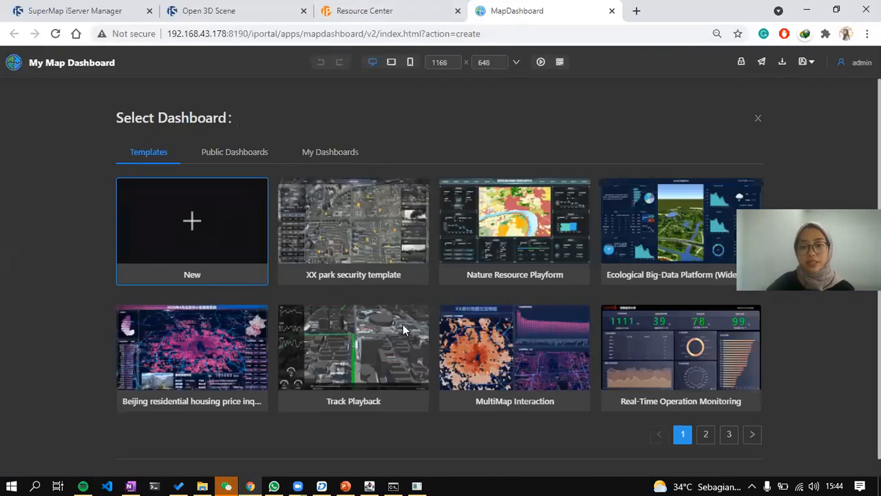
{"action": "scroll", "coordinate": [780, 453], "scroll_direction": "down", "scroll_amount": 2}
{"action": "left_click", "coordinate": [734, 469]}
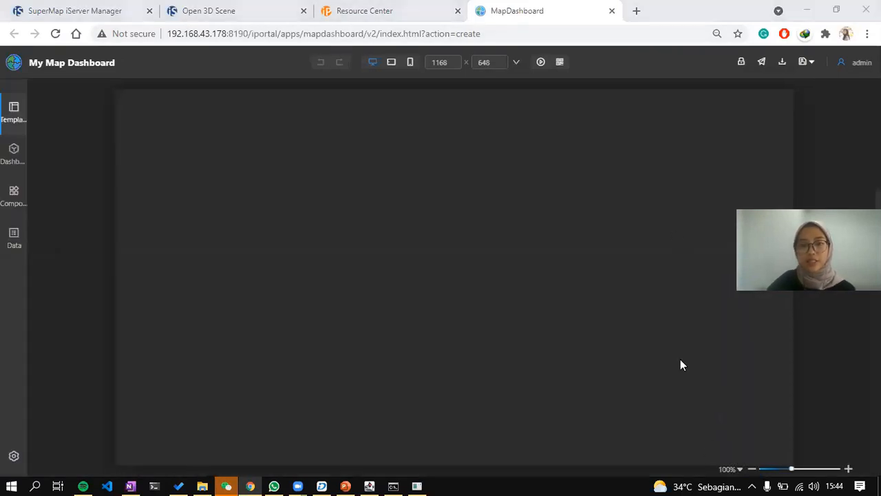
Set the dashboard canvas to 2560 × 1440, view it at 45% zoom, then return to PowerPoint.
{"action": "left_click", "coordinate": [877, 232]}
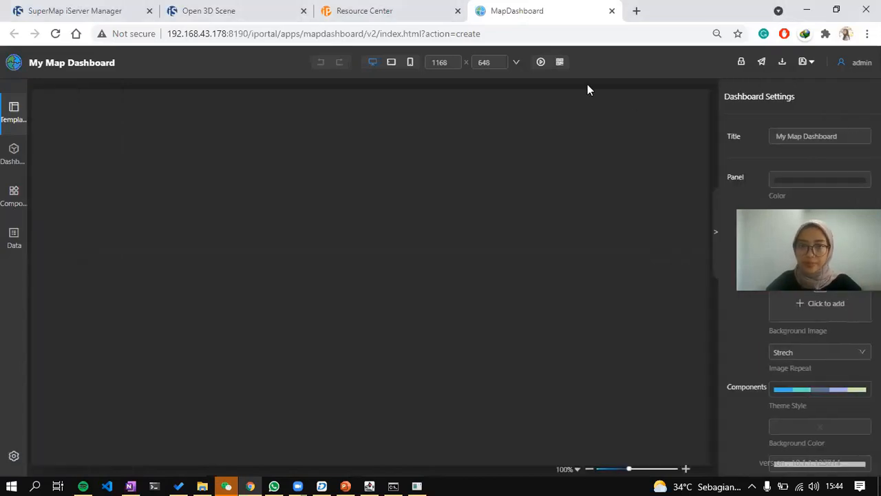
{"action": "left_click", "coordinate": [517, 63]}
{"action": "scroll", "coordinate": [499, 158], "scroll_direction": "down", "scroll_amount": 1}
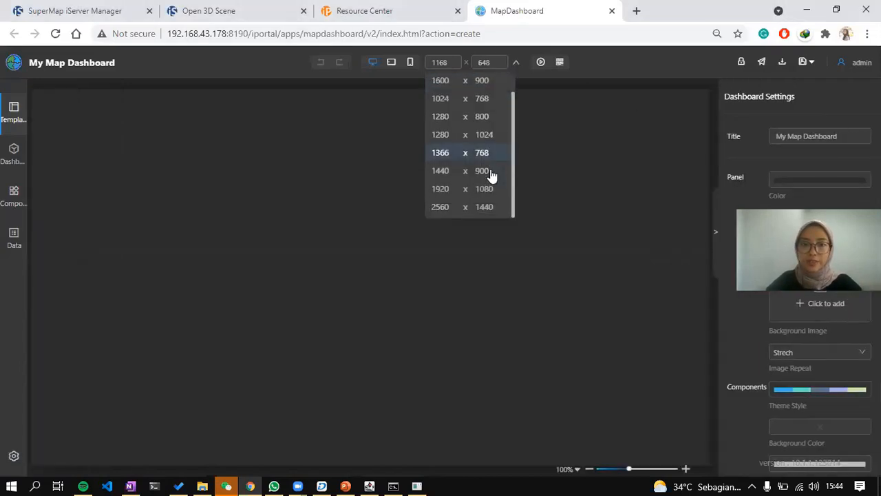
{"action": "left_click", "coordinate": [482, 205]}
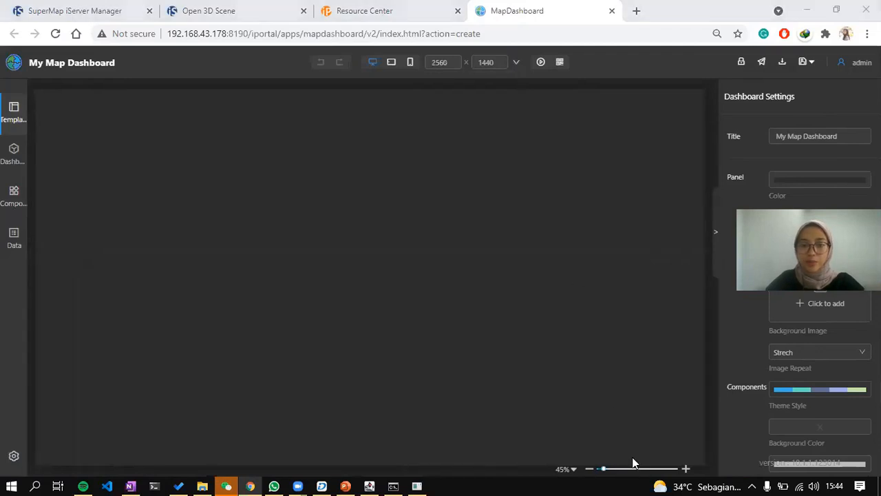
{"action": "left_click", "coordinate": [589, 471]}
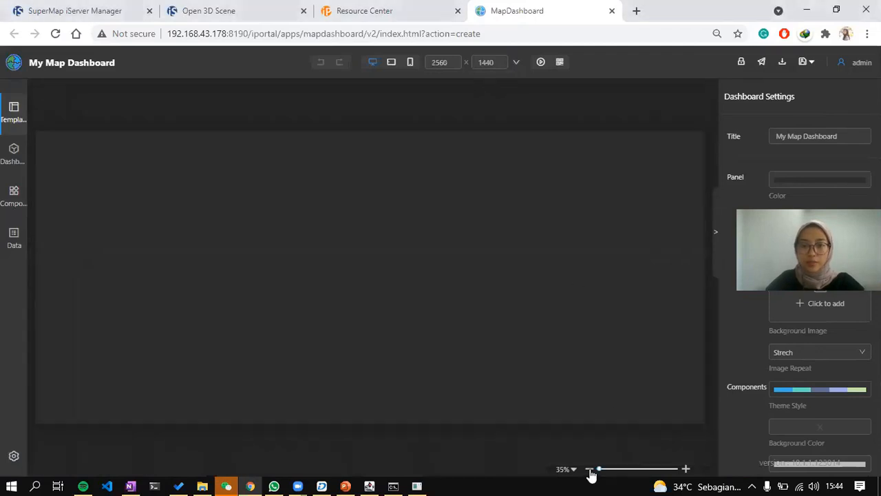
{"action": "left_click", "coordinate": [686, 470]}
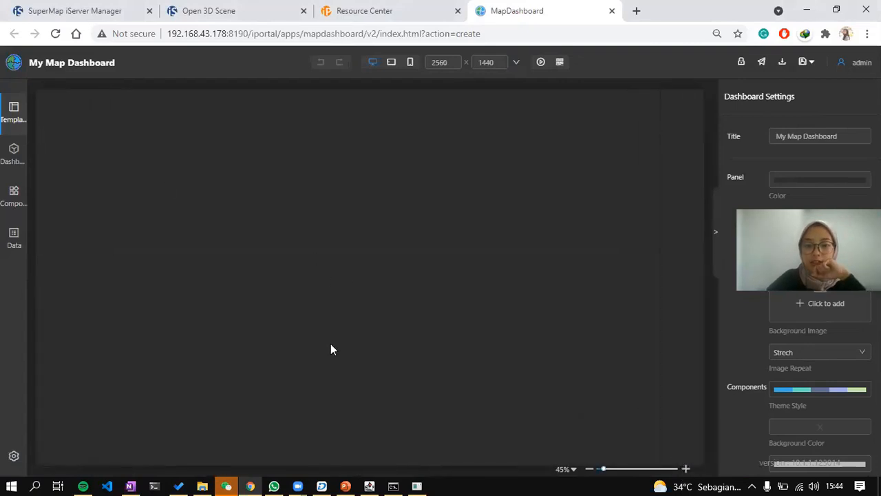
{"action": "left_click", "coordinate": [354, 482]}
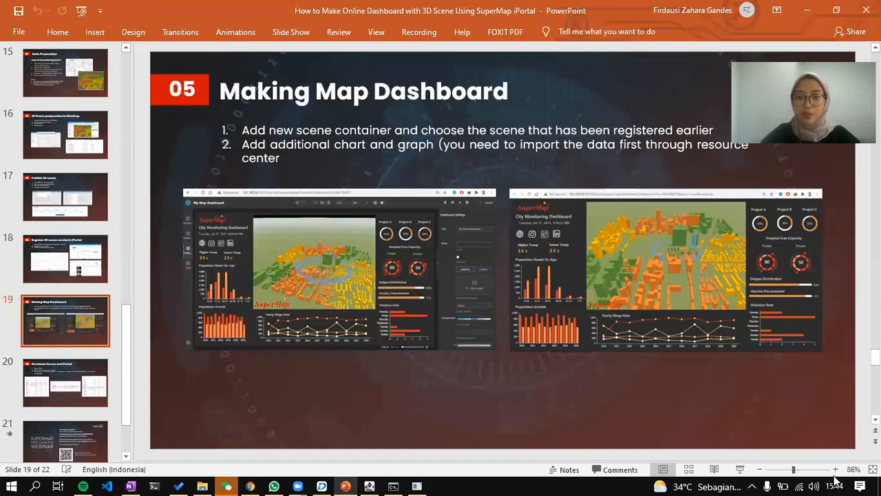
Zoom into slide 19's City Monitoring Dashboard screenshots, then return to the MapDashboard browser window.
{"action": "scroll", "coordinate": [191, 303], "scroll_direction": "up", "scroll_amount": 1}
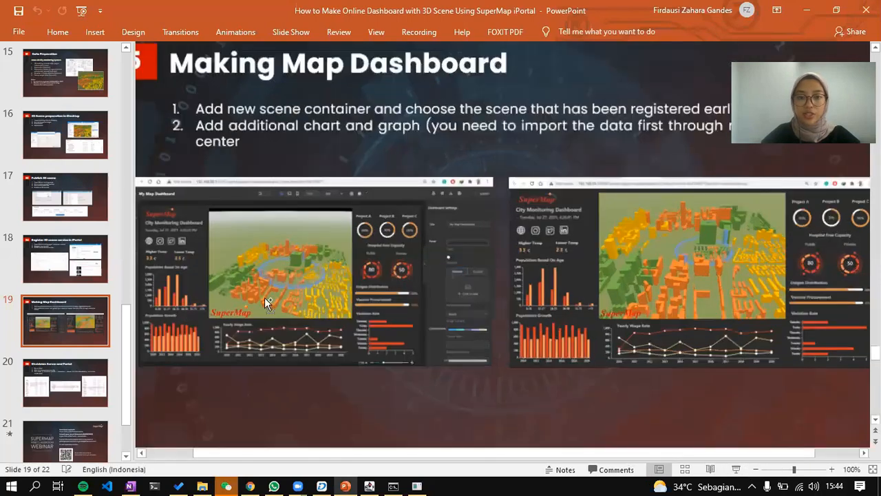
{"action": "scroll", "coordinate": [657, 452], "scroll_direction": "up", "scroll_amount": 2}
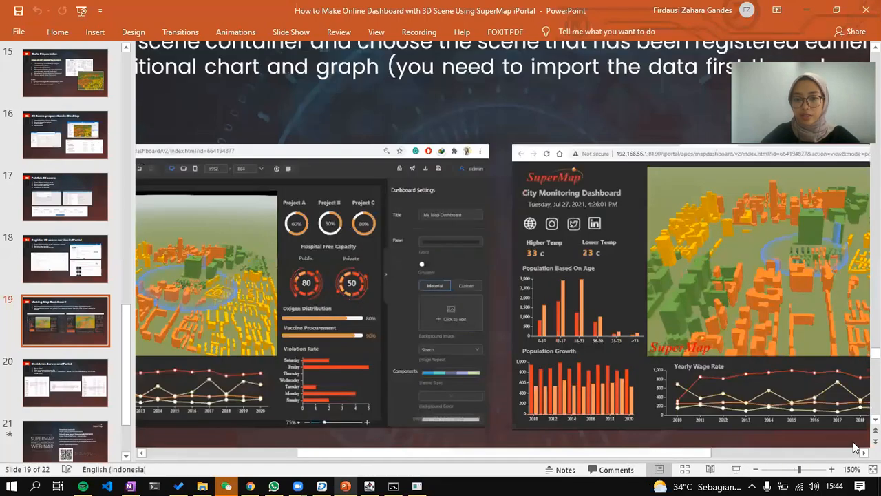
{"action": "scroll", "coordinate": [793, 369], "scroll_direction": "up", "scroll_amount": 1}
{"action": "scroll", "coordinate": [792, 404], "scroll_direction": "up", "scroll_amount": 1}
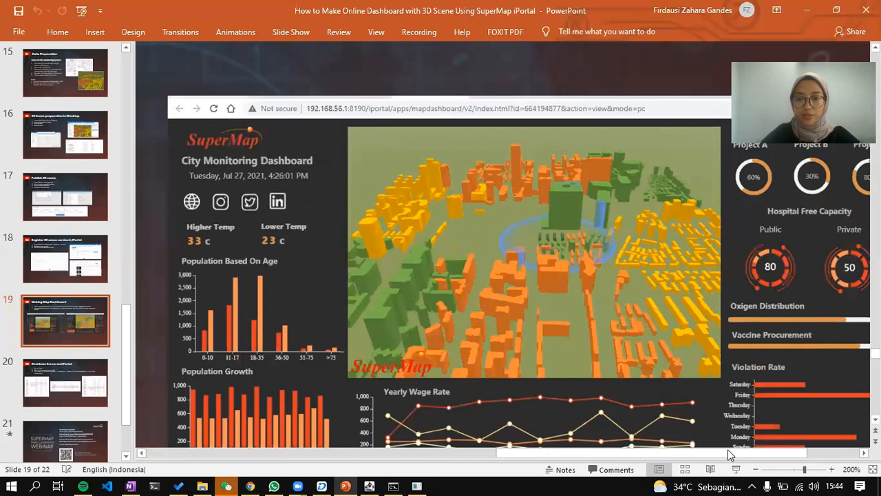
{"action": "scroll", "coordinate": [719, 356], "scroll_direction": "down", "scroll_amount": 1}
{"action": "scroll", "coordinate": [719, 354], "scroll_direction": "down", "scroll_amount": 1}
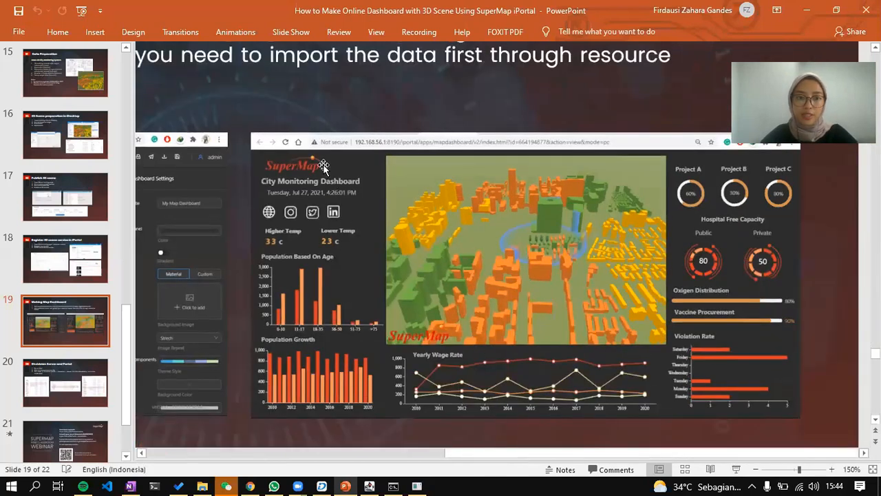
{"action": "key", "text": "alt+Tab"}
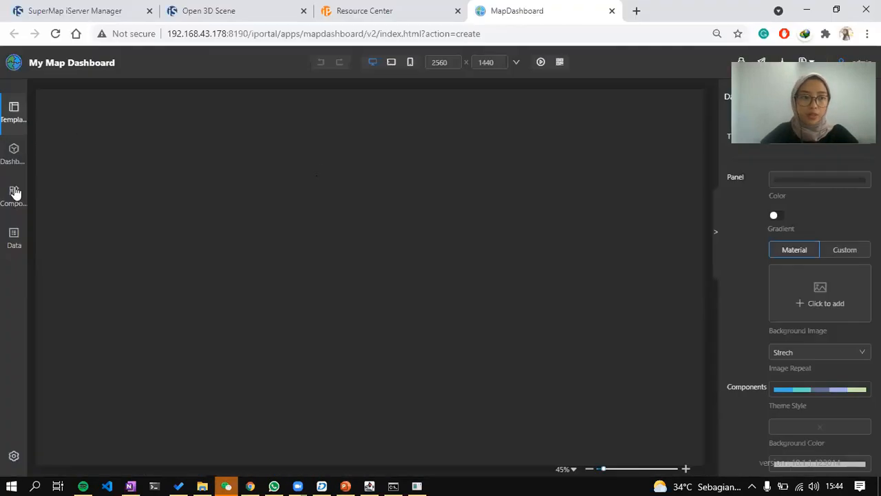
{"action": "mouse_move", "coordinate": [13, 202]}
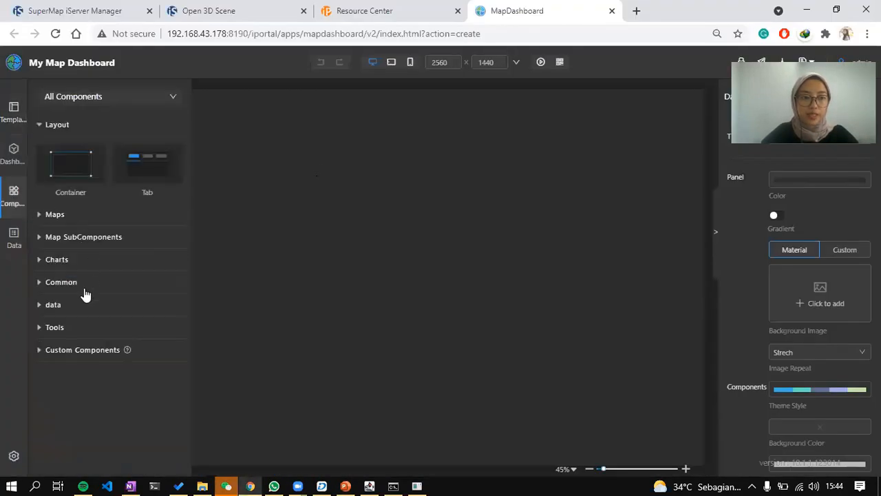
Add an Image component with a custom upload of the red SuperMap logo from Downloads > gambar > logo.
{"action": "left_click", "coordinate": [73, 282]}
{"action": "scroll", "coordinate": [161, 317], "scroll_direction": "down", "scroll_amount": 1}
{"action": "left_click_drag", "start_coordinate": [161, 319], "coordinate": [262, 205]}
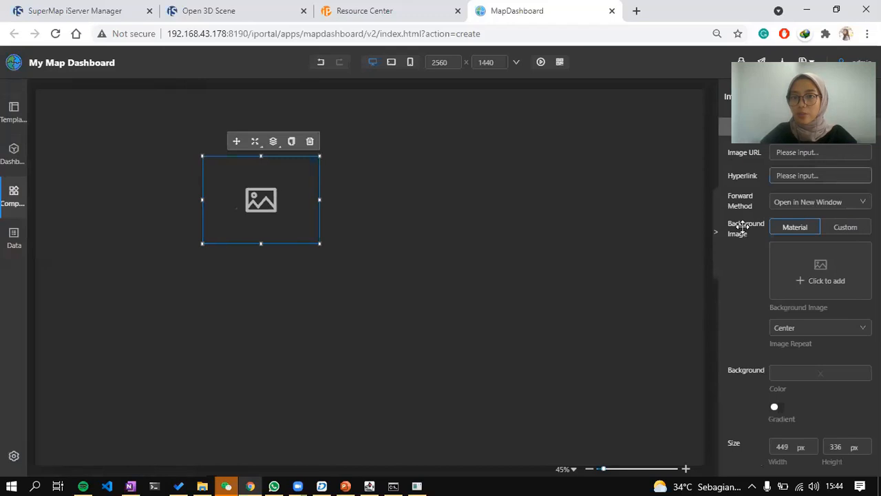
{"action": "left_click", "coordinate": [848, 229]}
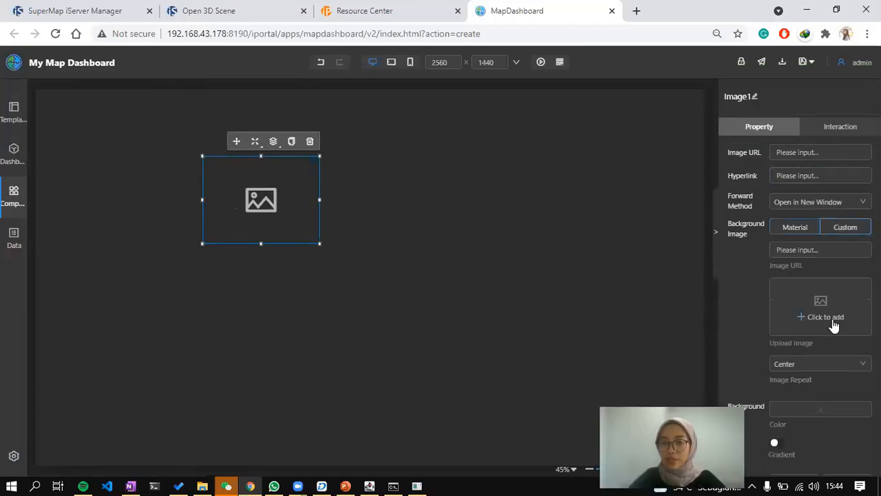
{"action": "left_click", "coordinate": [807, 318]}
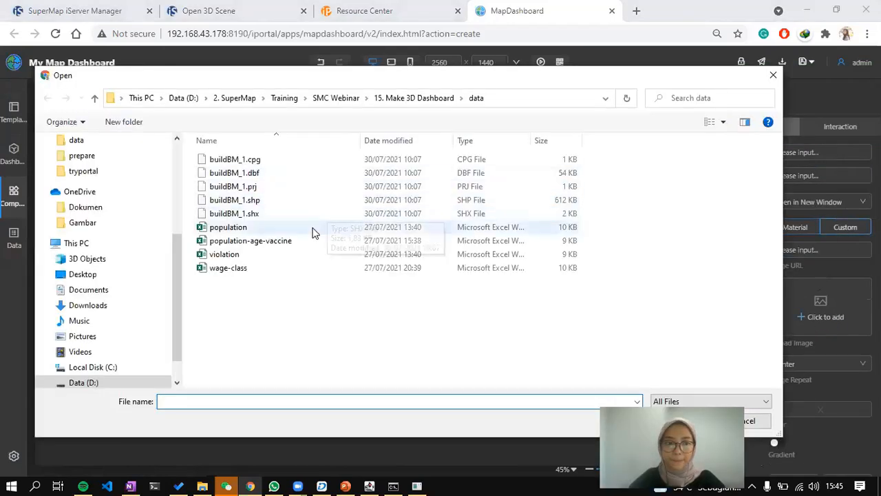
{"action": "scroll", "coordinate": [146, 186], "scroll_direction": "up", "scroll_amount": 3}
{"action": "scroll", "coordinate": [144, 197], "scroll_direction": "up", "scroll_amount": 3}
{"action": "left_click", "coordinate": [88, 165]}
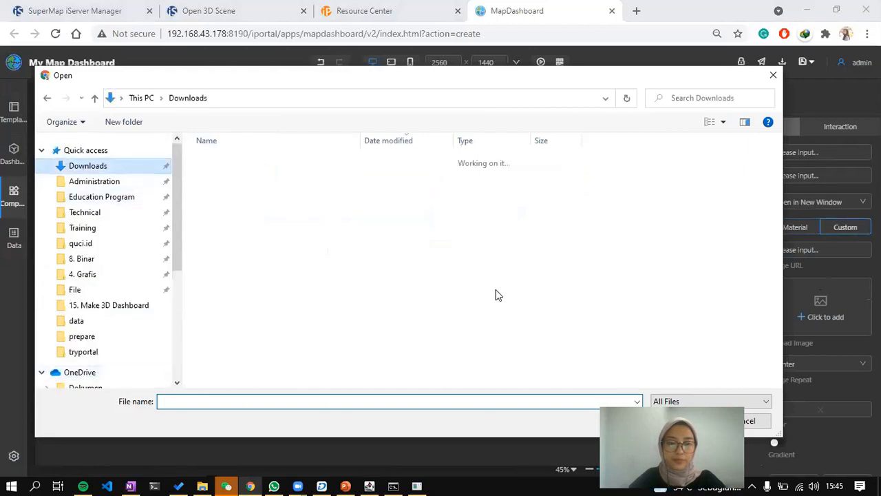
{"action": "scroll", "coordinate": [386, 317], "scroll_direction": "down", "scroll_amount": 1}
{"action": "scroll", "coordinate": [371, 321], "scroll_direction": "down", "scroll_amount": 2}
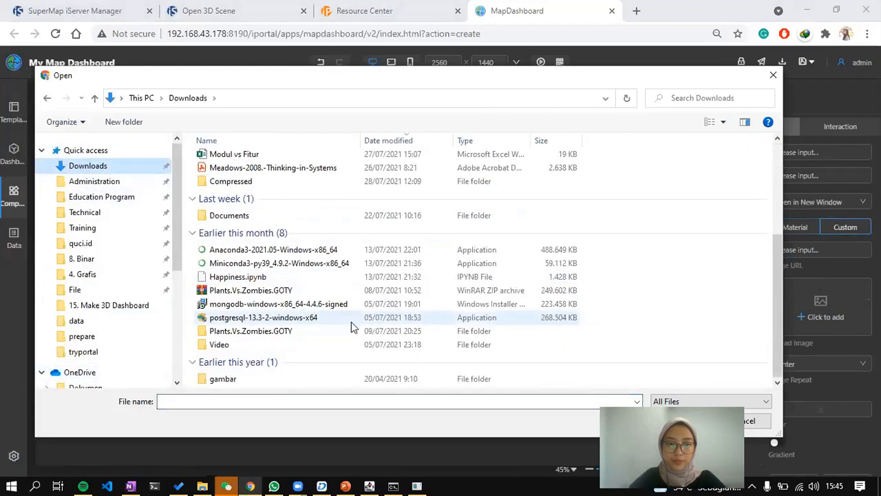
{"action": "double_click", "coordinate": [276, 380]}
{"action": "scroll", "coordinate": [402, 287], "scroll_direction": "down", "scroll_amount": 1}
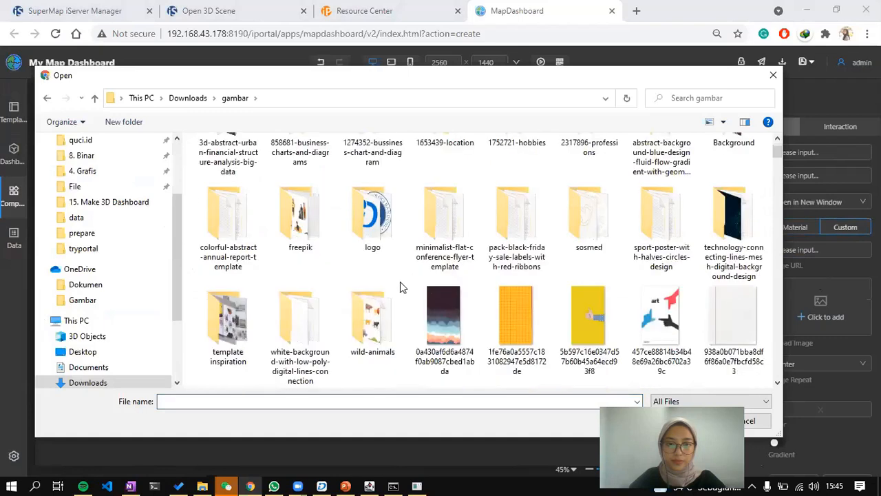
{"action": "double_click", "coordinate": [373, 221]}
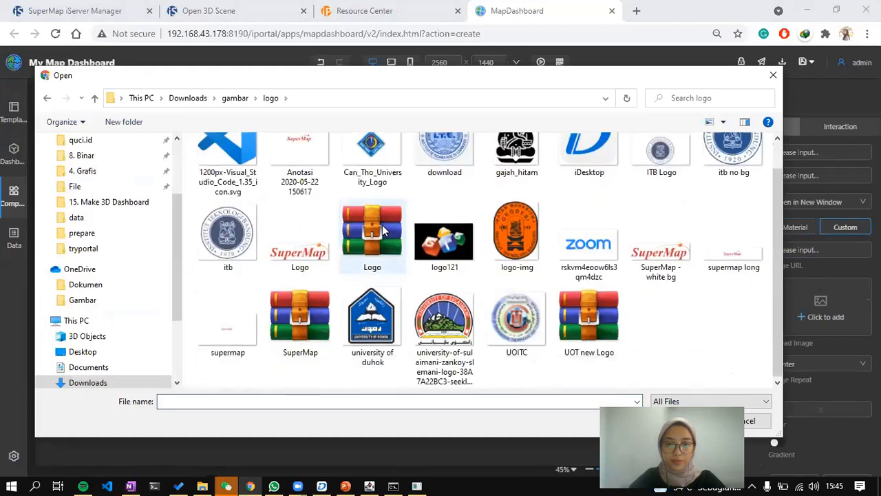
{"action": "double_click", "coordinate": [288, 260]}
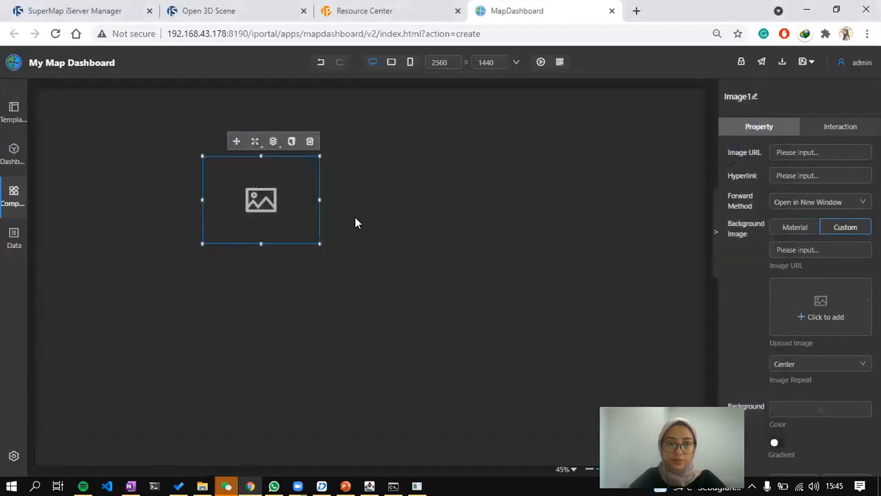
Move the logo to the canvas top-left and shrink it to about half size.
{"action": "left_click_drag", "start_coordinate": [279, 193], "coordinate": [136, 134]}
{"action": "left_click_drag", "start_coordinate": [160, 167], "coordinate": [128, 126]}
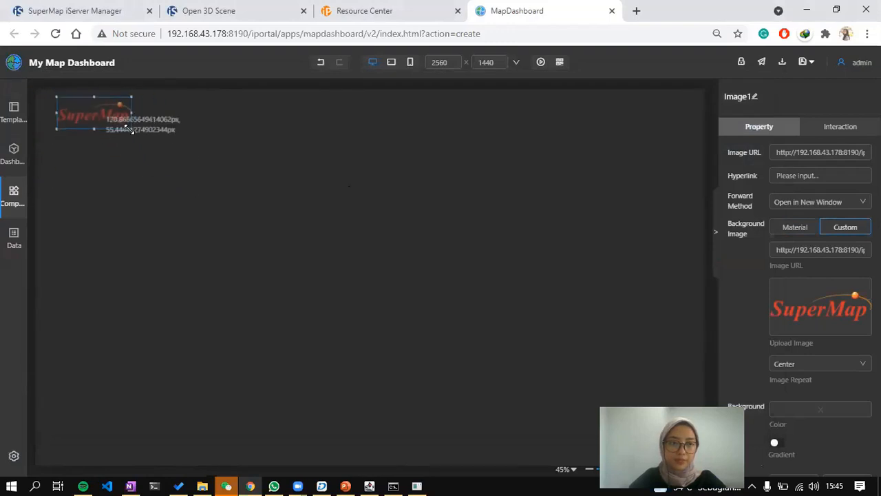
{"action": "left_click_drag", "start_coordinate": [93, 99], "coordinate": [80, 110]}
{"action": "left_click", "coordinate": [13, 194]}
{"action": "left_click", "coordinate": [14, 194]}
{"action": "left_click", "coordinate": [345, 486]}
{"action": "left_click", "coordinate": [345, 485]}
{"action": "left_click", "coordinate": [13, 194]}
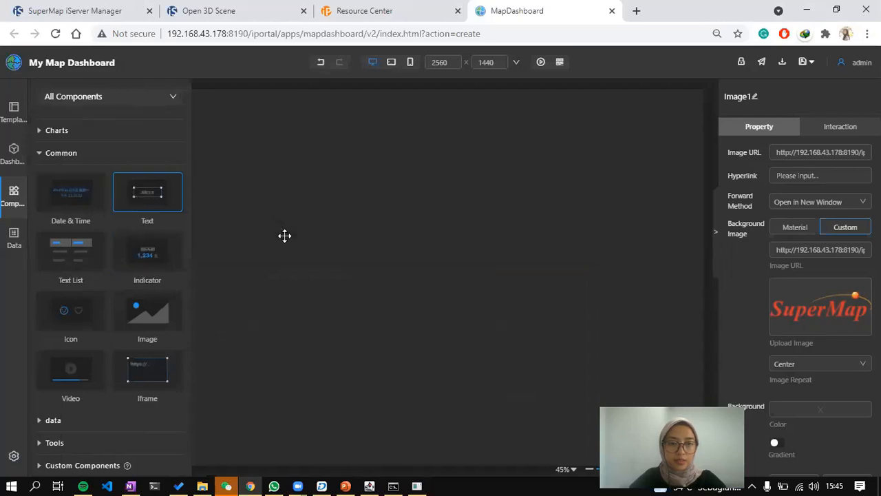
Add a Text component reading 'City Monitoring System' and raise its font size to 30.
{"action": "left_click_drag", "start_coordinate": [284, 236], "coordinate": [285, 235]}
{"action": "triple_click", "coordinate": [849, 188]}
{"action": "type", "text": "C"}
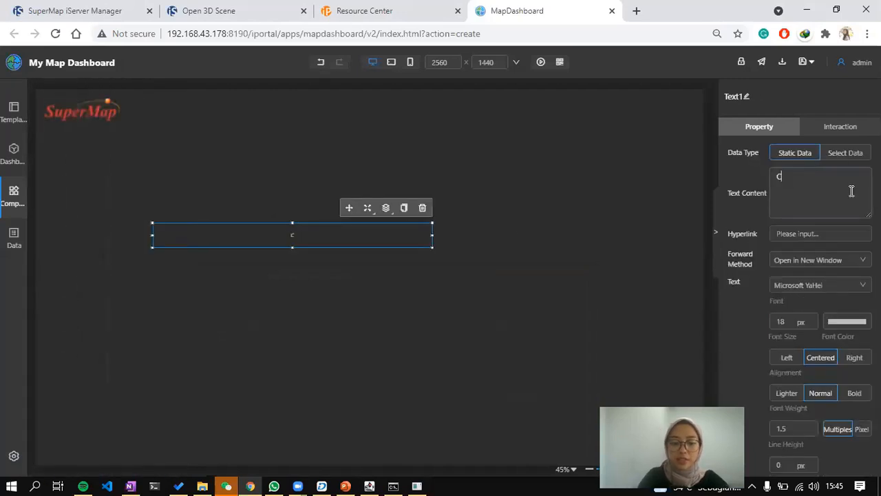
{"action": "type", "text": "ity Monitoring System"}
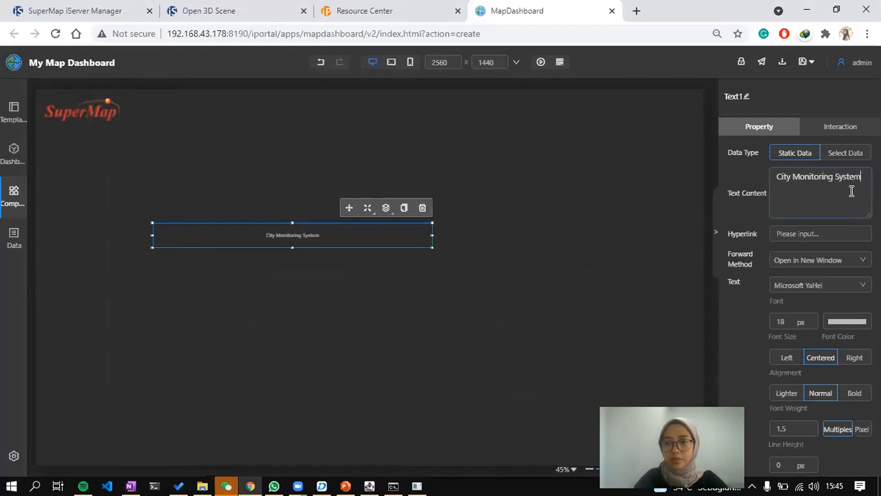
{"action": "triple_click", "coordinate": [811, 318]}
{"action": "triple_click", "coordinate": [811, 318]}
{"action": "triple_click", "coordinate": [812, 318]}
{"action": "double_click", "coordinate": [812, 318]}
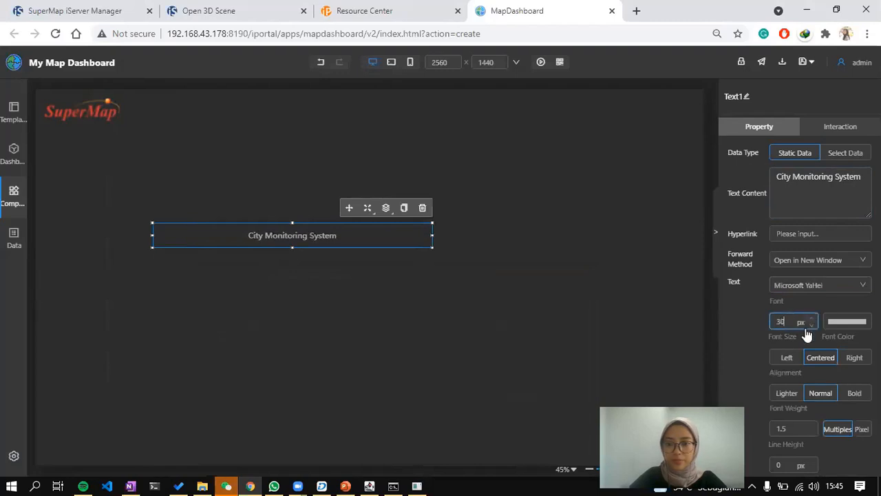
Left-align and bold the title, narrow its box under the logo, and set font size 35.
{"action": "left_click", "coordinate": [787, 358]}
{"action": "left_click", "coordinate": [854, 394]}
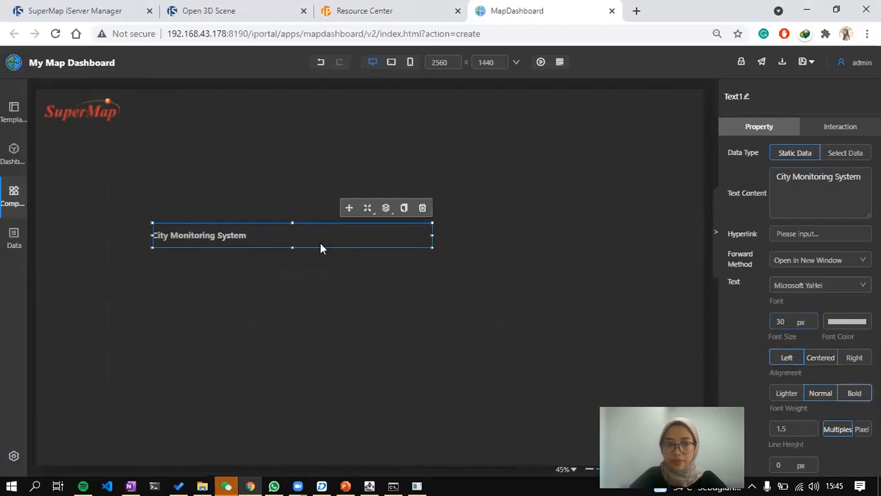
{"action": "left_click_drag", "start_coordinate": [434, 232], "coordinate": [163, 138]}
{"action": "left_click", "coordinate": [812, 317]}
{"action": "left_click", "coordinate": [812, 317]}
{"action": "left_click", "coordinate": [812, 317]}
{"action": "left_click", "coordinate": [812, 317]}
{"action": "left_click", "coordinate": [813, 317]}
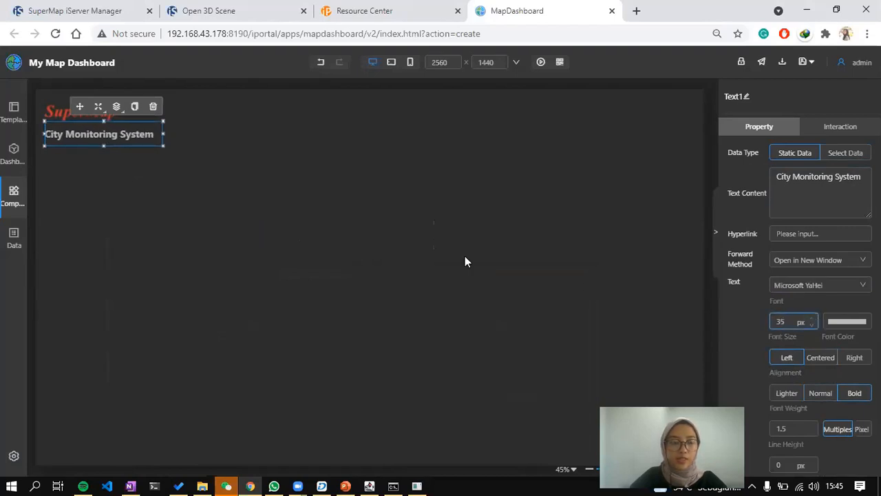
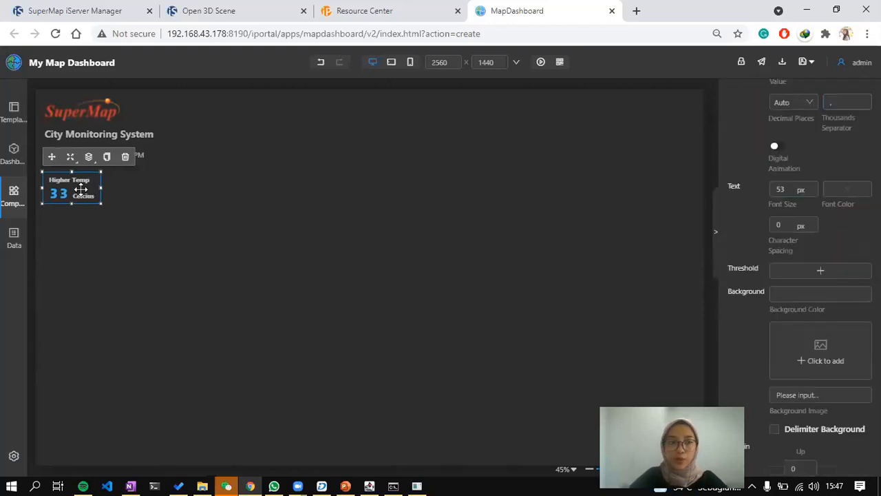
Set the Higher Temp indicator's value text colour to red and compare it with the reference slide.
{"action": "scroll", "coordinate": [820, 275], "scroll_direction": "up", "scroll_amount": 1}
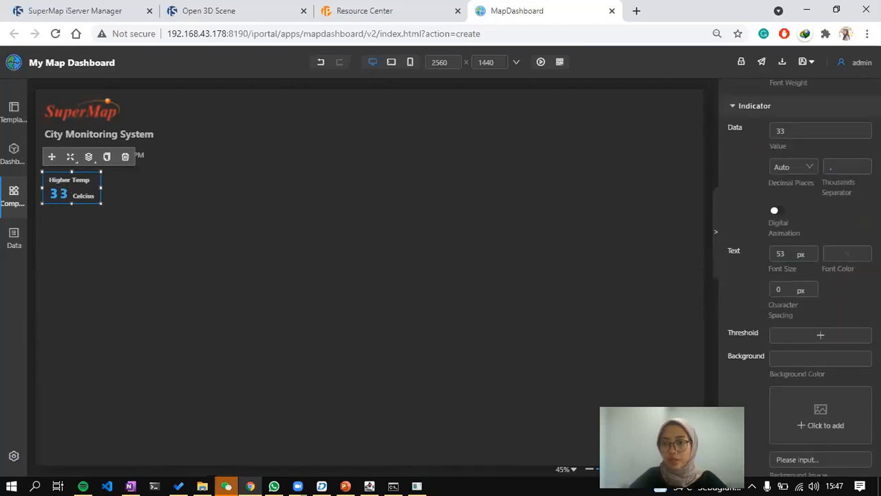
{"action": "left_click", "coordinate": [846, 255]}
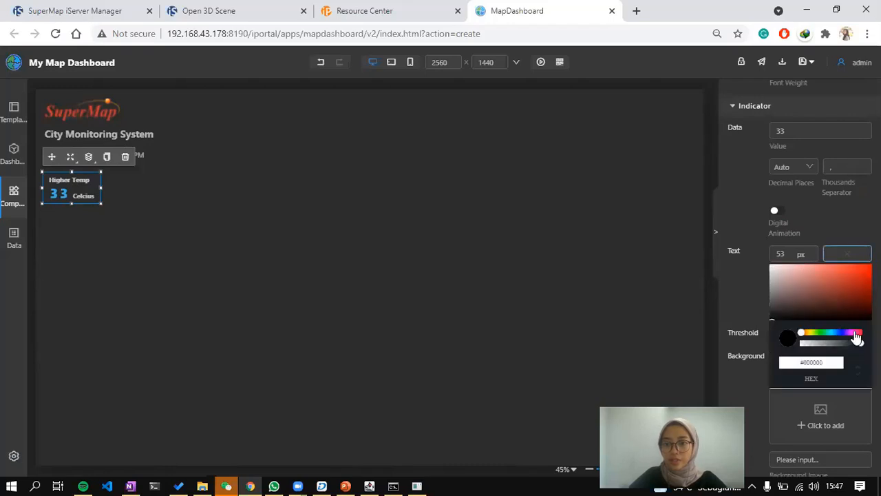
{"action": "left_click", "coordinate": [850, 290]}
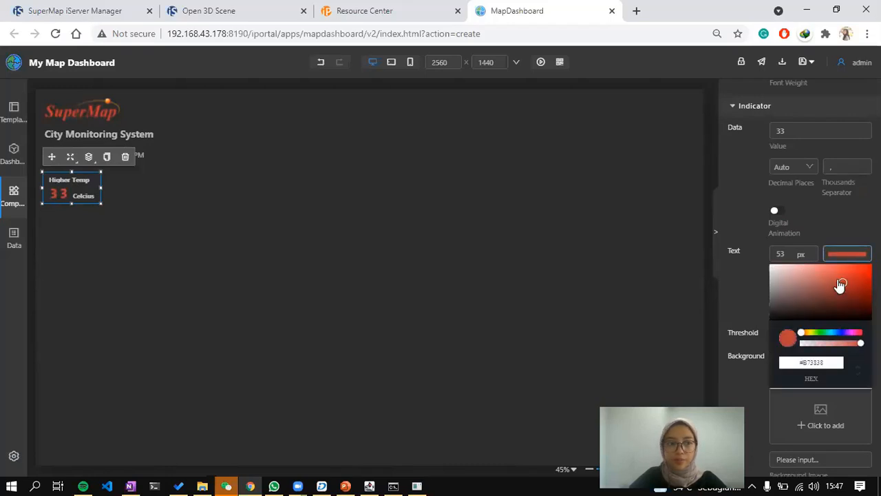
{"action": "left_click", "coordinate": [222, 228]}
{"action": "left_click", "coordinate": [88, 190]}
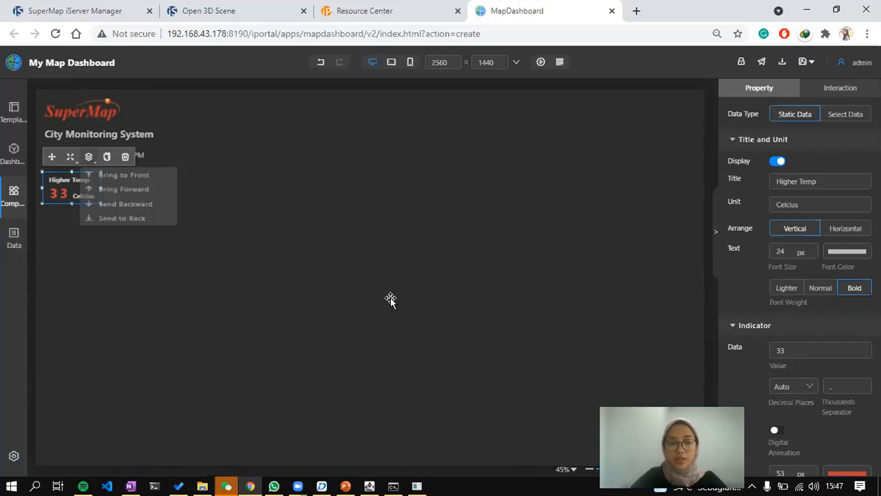
{"action": "key", "text": "alt+Tab"}
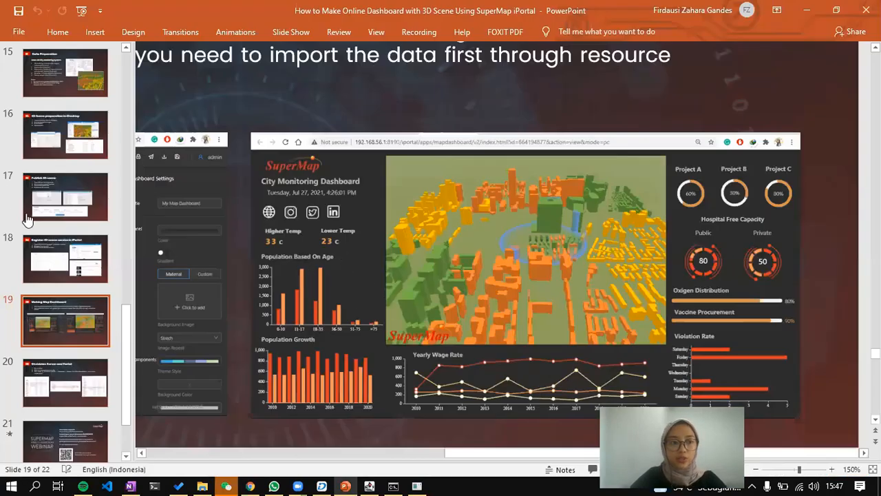
{"action": "key", "text": "alt+Tab"}
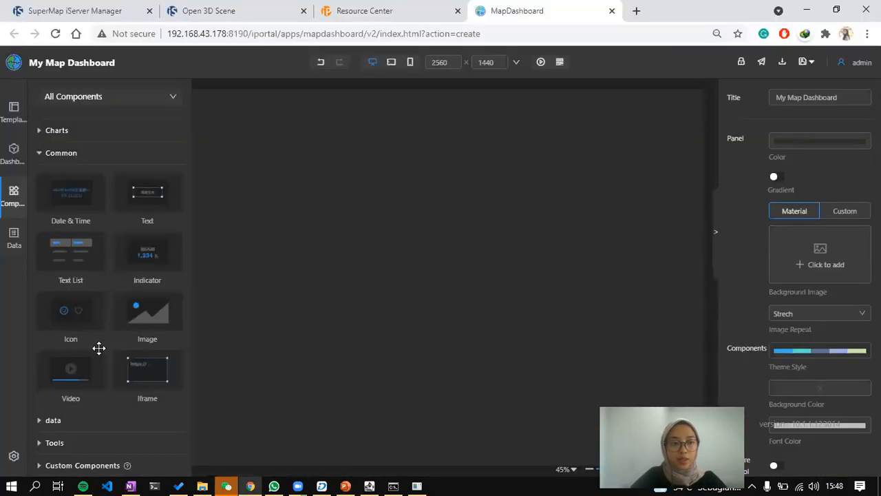
Place a Histogram chart under the temperature indicators and shrink it.
{"action": "left_click", "coordinate": [81, 130]}
{"action": "left_click_drag", "start_coordinate": [94, 190], "coordinate": [236, 249]}
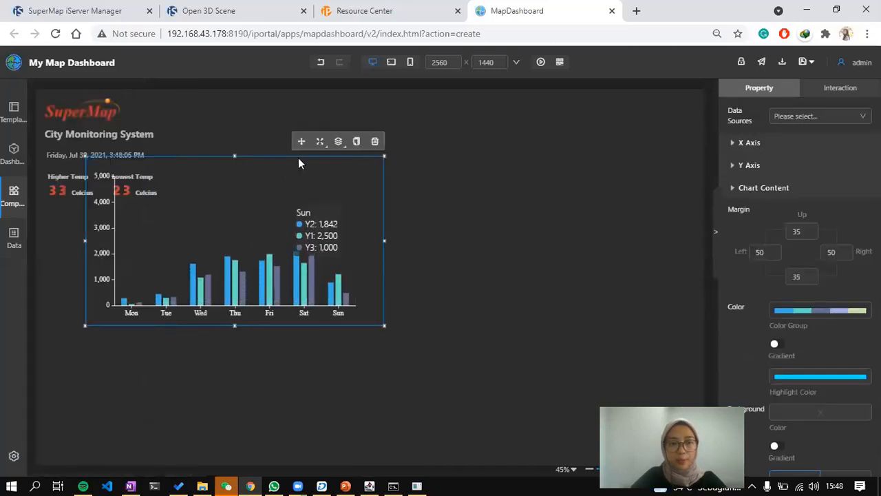
{"action": "left_click", "coordinate": [294, 152]}
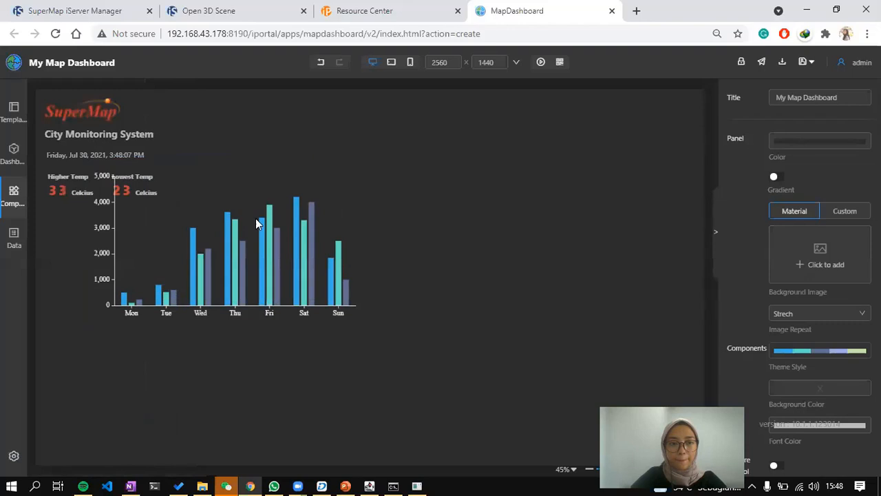
{"action": "left_click", "coordinate": [279, 163]}
{"action": "left_click_drag", "start_coordinate": [283, 171], "coordinate": [239, 216]}
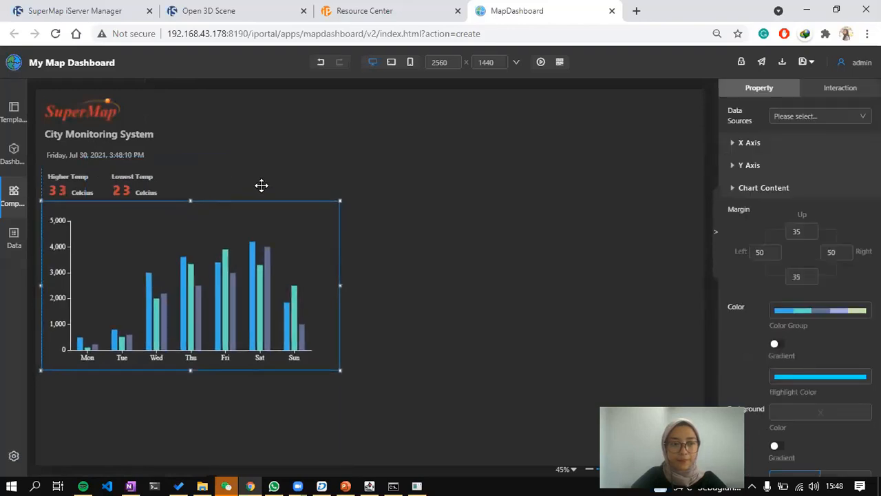
{"action": "left_click_drag", "start_coordinate": [224, 354], "coordinate": [196, 355]}
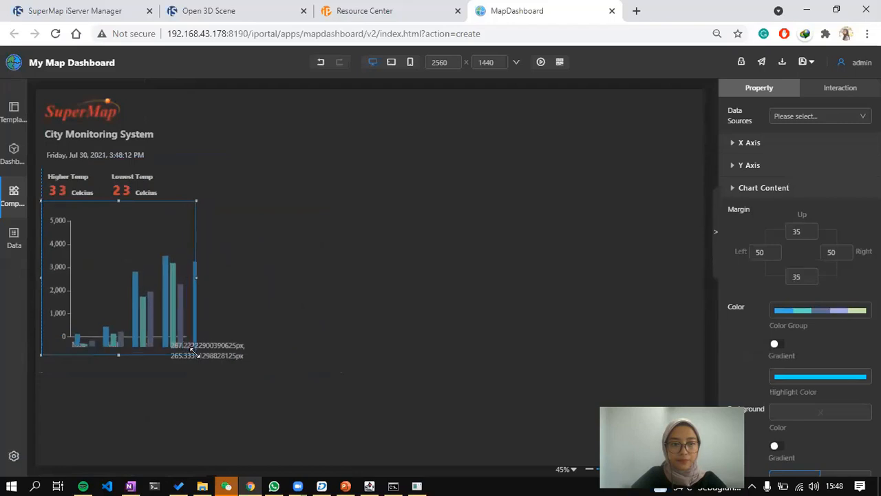
Add the population-age-vaccine dataset from My Data as a chart data source.
{"action": "left_click", "coordinate": [857, 117]}
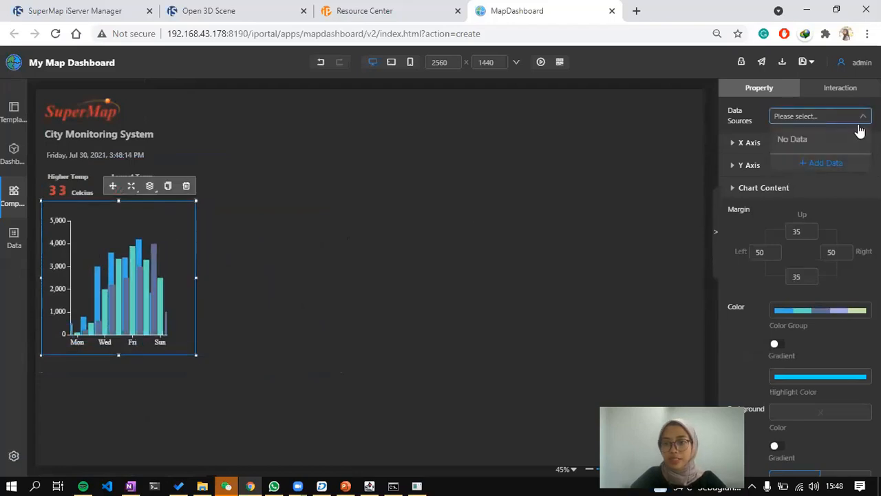
{"action": "left_click", "coordinate": [830, 165]}
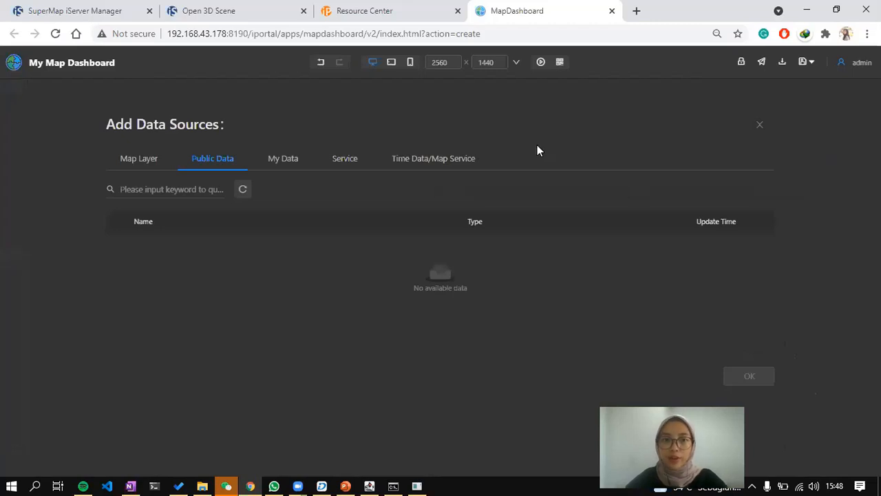
{"action": "left_click", "coordinate": [290, 165]}
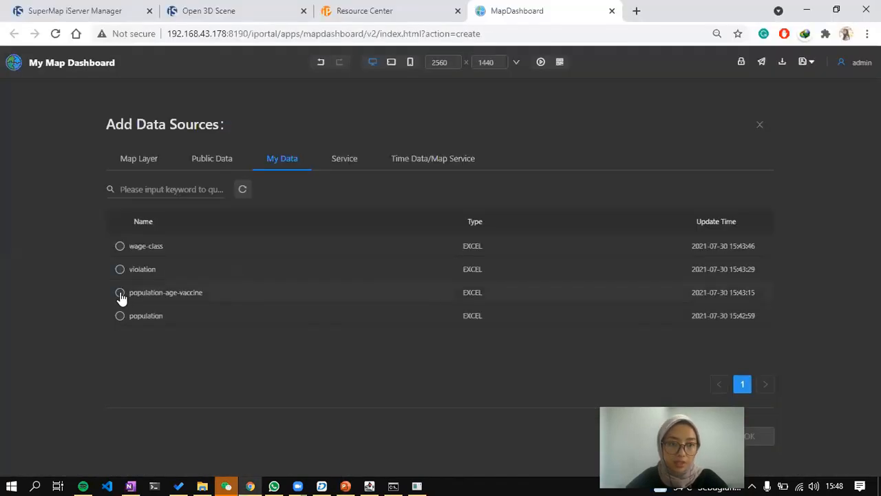
{"action": "left_click", "coordinate": [120, 293]}
{"action": "left_click", "coordinate": [751, 437]}
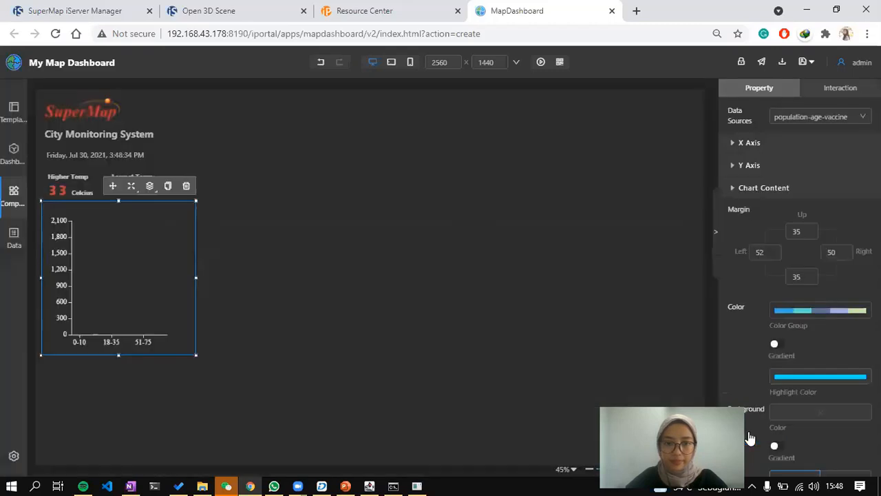
{"action": "key", "text": "alt+Tab"}
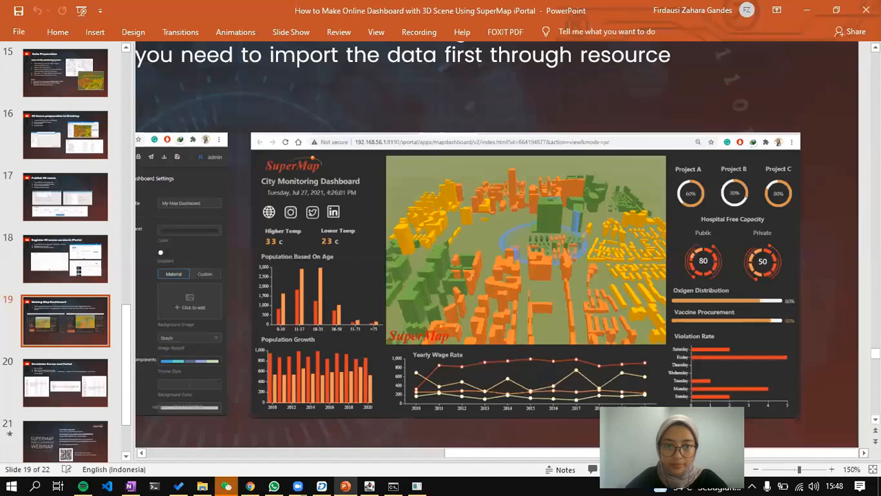
{"action": "key", "text": "alt+Tab"}
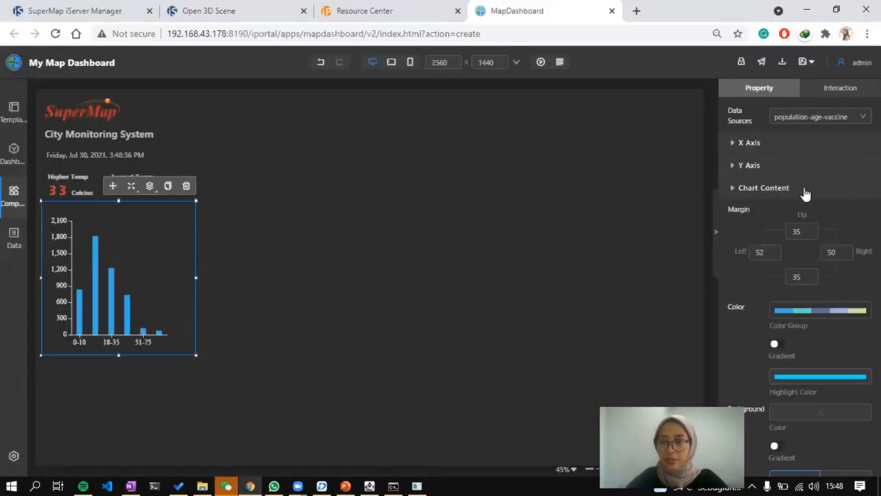
Add the population dataset as well, then make population-age-vaccine the chart's data.
{"action": "left_click", "coordinate": [819, 116]}
{"action": "left_click", "coordinate": [823, 166]}
{"action": "left_click", "coordinate": [271, 162]}
{"action": "left_click", "coordinate": [193, 314]}
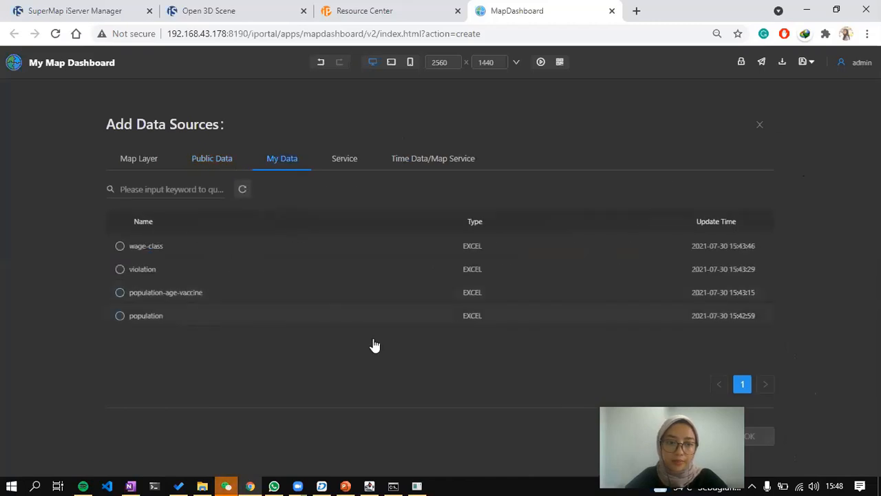
{"action": "left_click", "coordinate": [754, 441]}
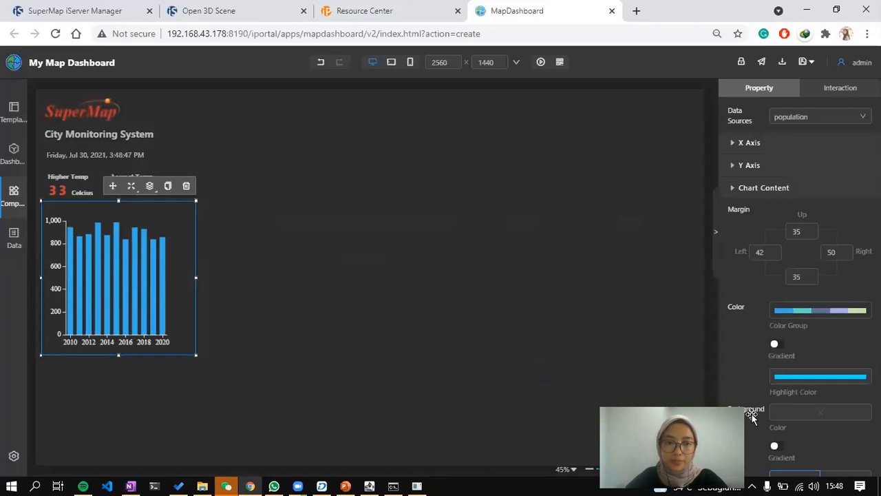
{"action": "key", "text": "alt+Tab"}
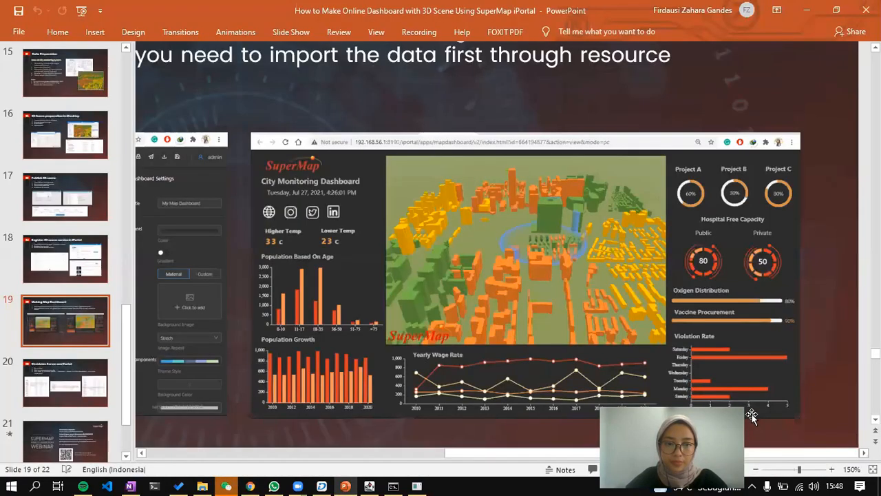
{"action": "key", "text": "alt+Tab"}
{"action": "key", "text": "alt+Tab"}
{"action": "key", "text": "alt+Tab"}
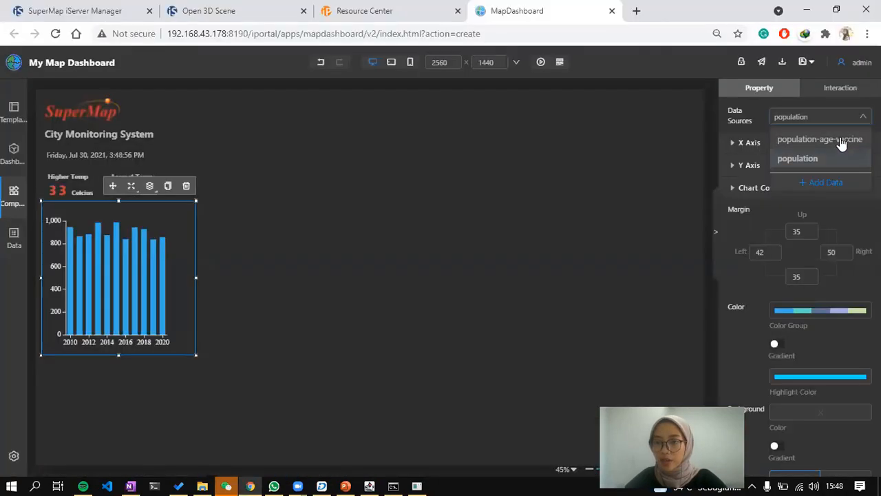
{"action": "left_click", "coordinate": [840, 140]}
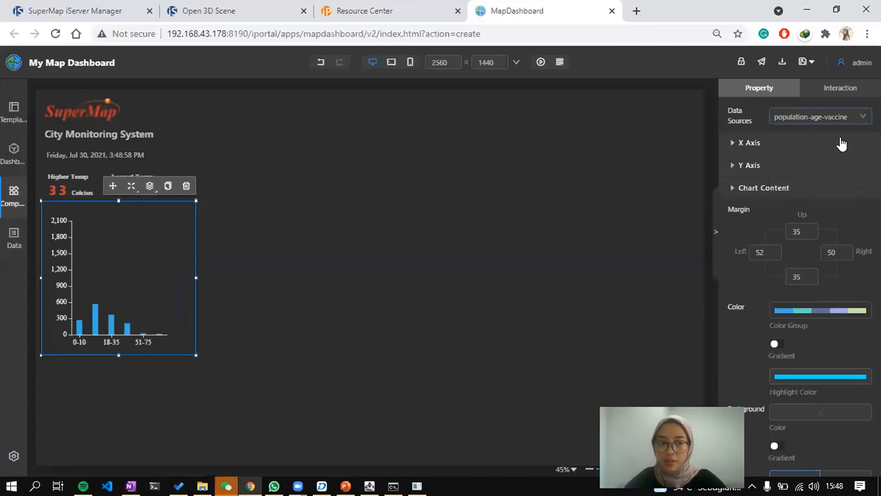
{"action": "left_click", "coordinate": [832, 146]}
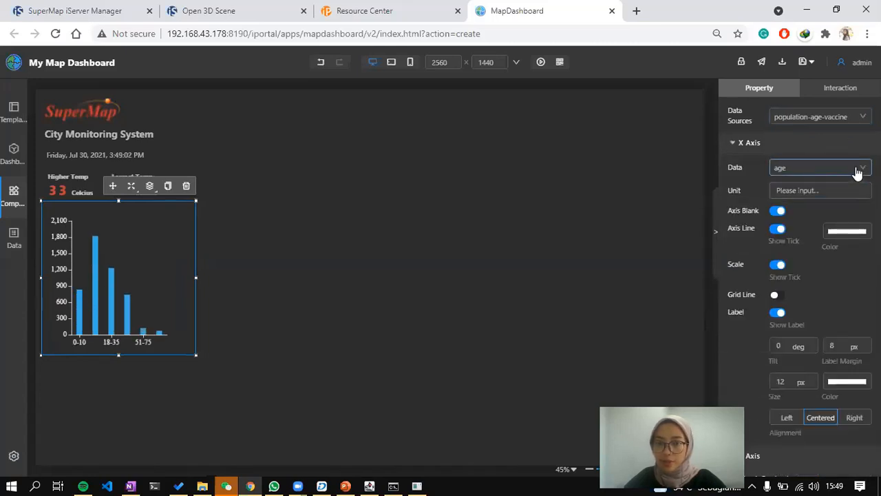
Add 'number' as a second Y-axis series beside 'vaccine' and lower the chart slightly.
{"action": "scroll", "coordinate": [794, 221], "scroll_direction": "down", "scroll_amount": 4}
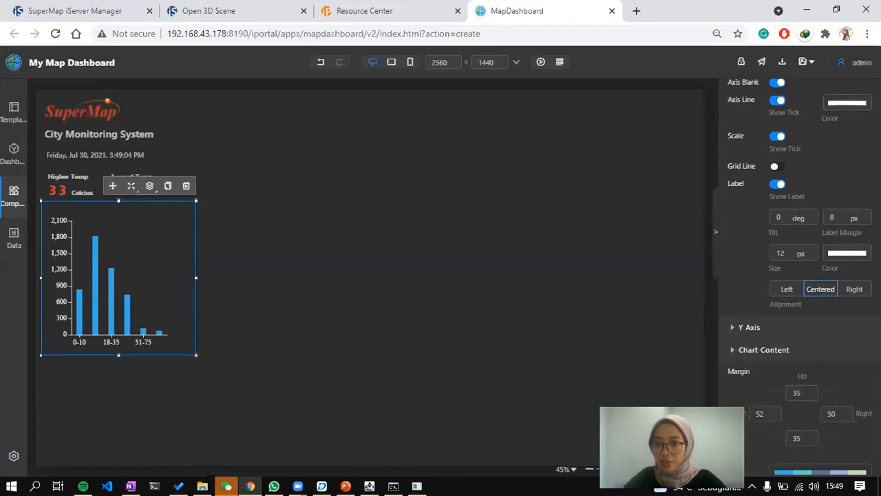
{"action": "left_click", "coordinate": [792, 200]}
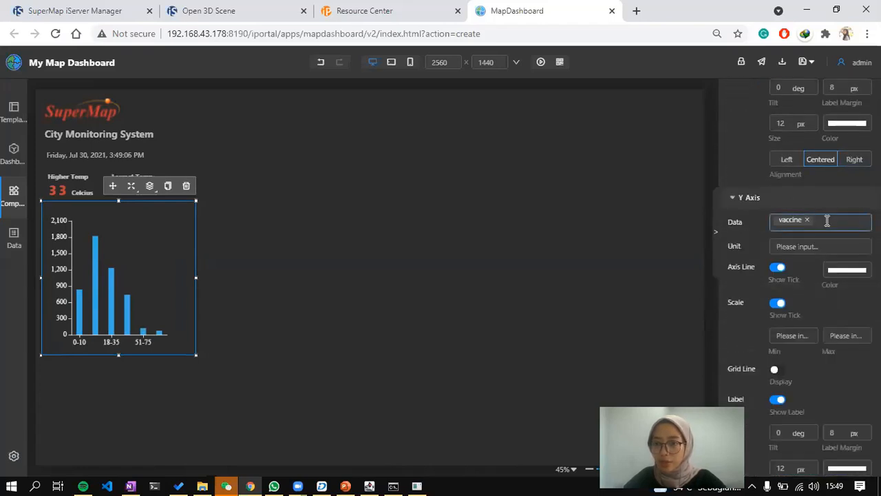
{"action": "left_click", "coordinate": [833, 222]}
{"action": "left_click", "coordinate": [839, 247]}
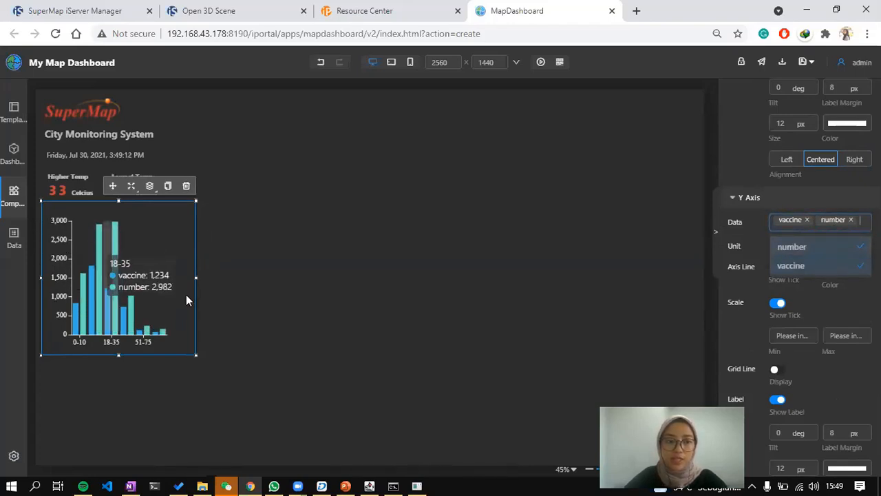
{"action": "key", "text": "alt+Tab"}
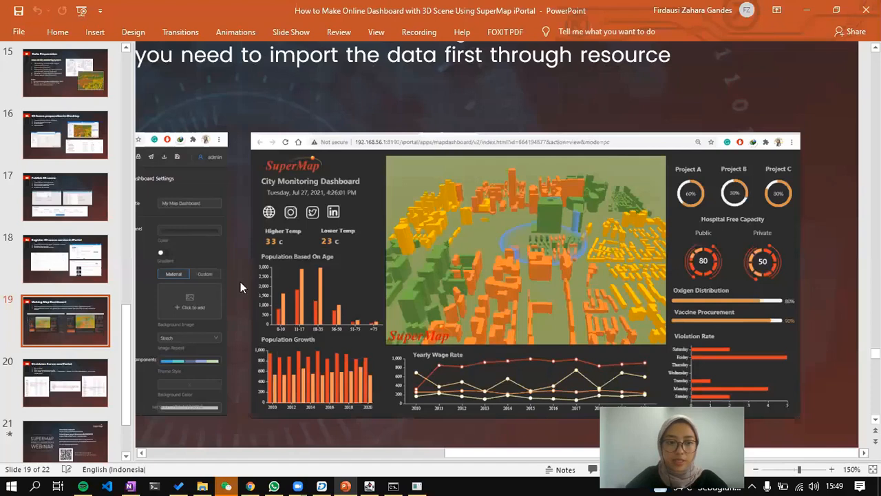
{"action": "key", "text": "alt+Tab"}
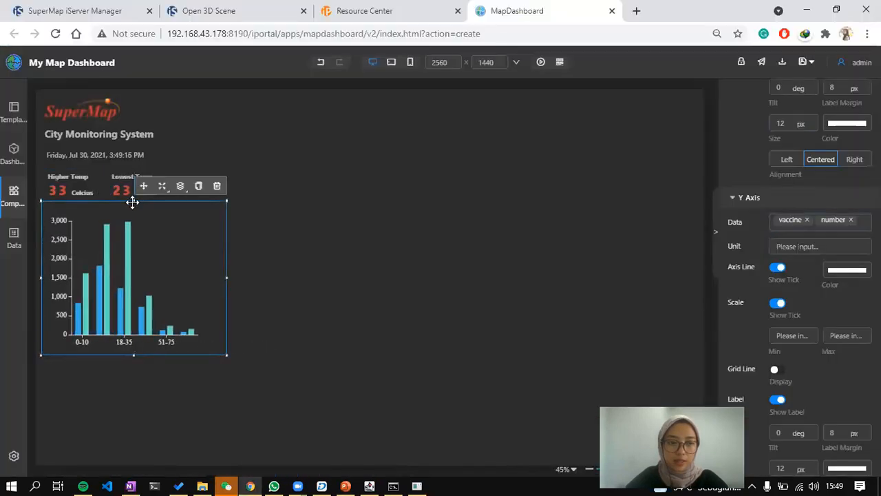
{"action": "left_click_drag", "start_coordinate": [132, 202], "coordinate": [132, 219]}
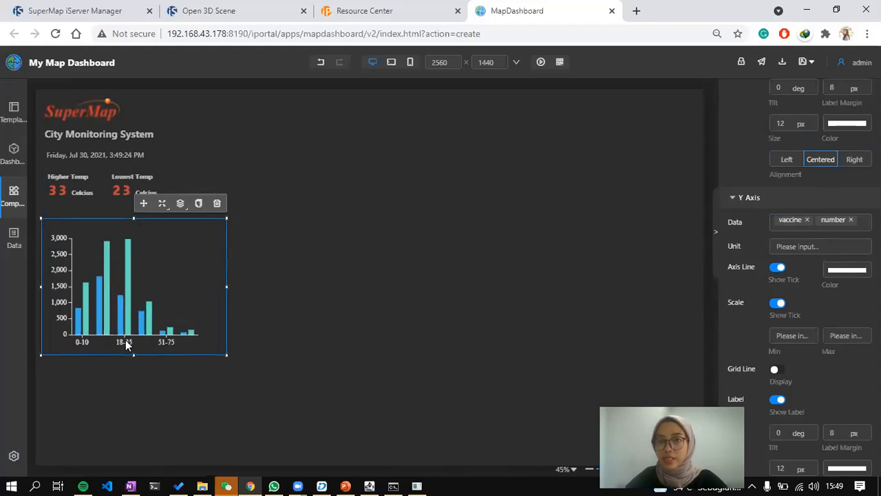
{"action": "scroll", "coordinate": [778, 207], "scroll_direction": "up", "scroll_amount": 3}
Apply the red-orange-yellow-green colour palette to the age chart's bars.
{"action": "scroll", "coordinate": [799, 248], "scroll_direction": "down", "scroll_amount": 1}
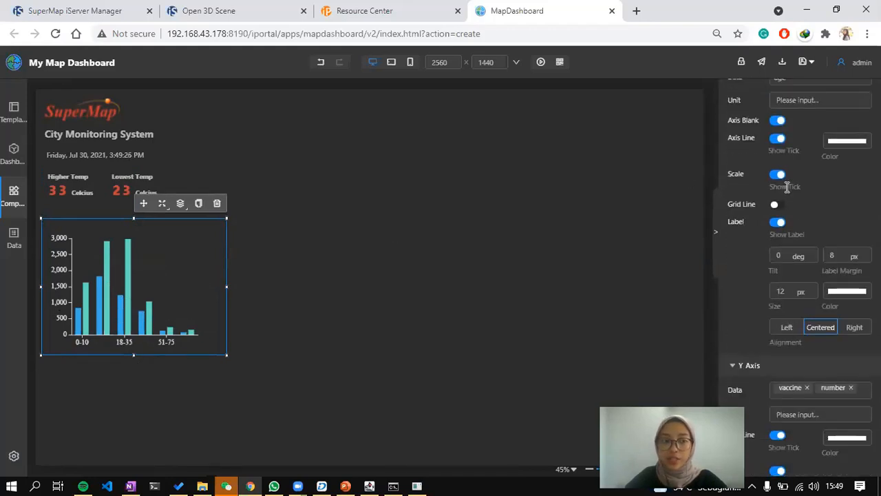
{"action": "scroll", "coordinate": [851, 206], "scroll_direction": "down", "scroll_amount": 8}
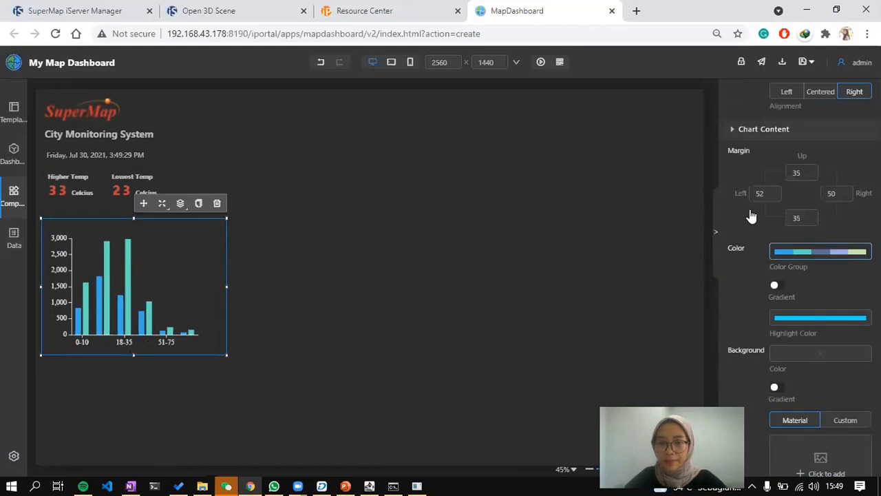
{"action": "left_click", "coordinate": [816, 252]}
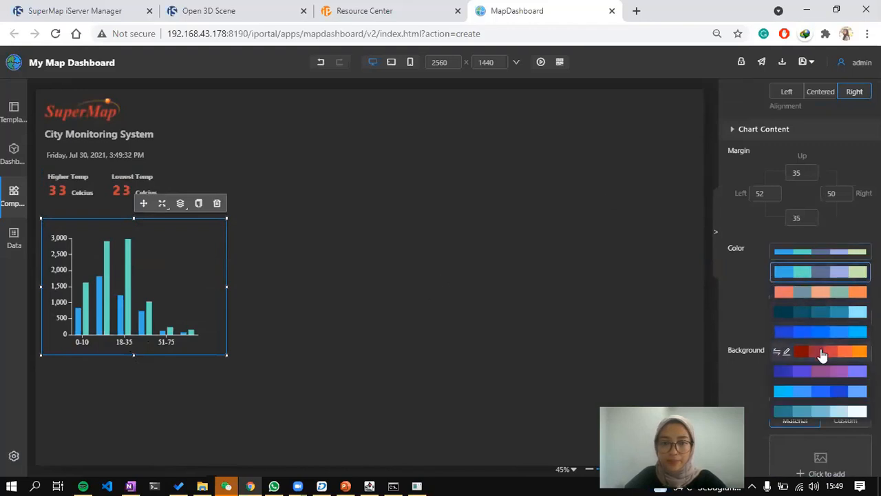
{"action": "left_click", "coordinate": [828, 353]}
{"action": "left_click", "coordinate": [830, 253]}
{"action": "scroll", "coordinate": [824, 371], "scroll_direction": "down", "scroll_amount": 5}
{"action": "scroll", "coordinate": [824, 372], "scroll_direction": "up", "scroll_amount": 5}
{"action": "left_click", "coordinate": [823, 372]}
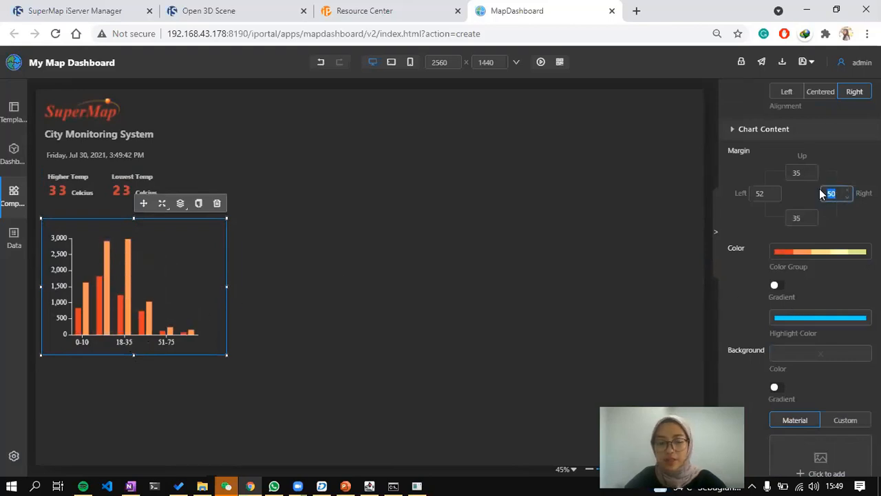
Set the chart's right margin to 25, narrow it, and view the reference slide.
{"action": "type", "text": "30"}
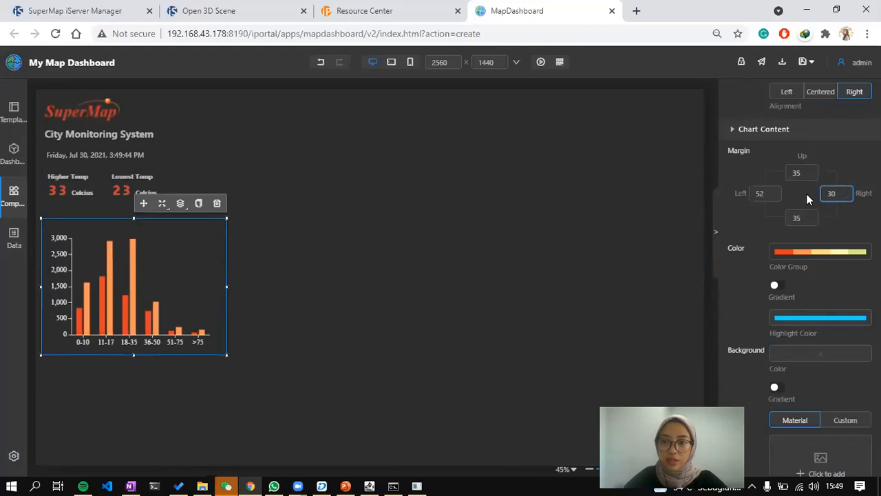
{"action": "left_click_drag", "start_coordinate": [227, 286], "coordinate": [215, 285]}
{"action": "left_click", "coordinate": [831, 192]}
{"action": "key", "text": "BackSpace"}
{"action": "key", "text": "BackSpace"}
{"action": "type", "text": "2"}
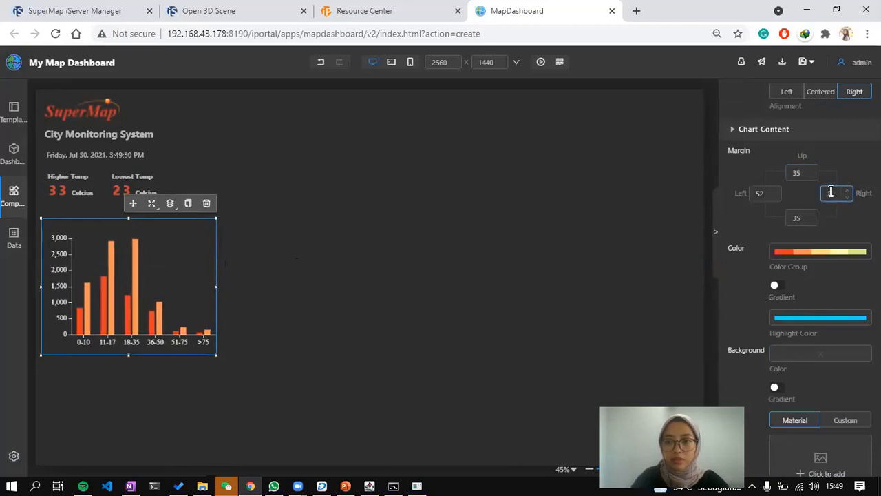
{"action": "type", "text": "5"}
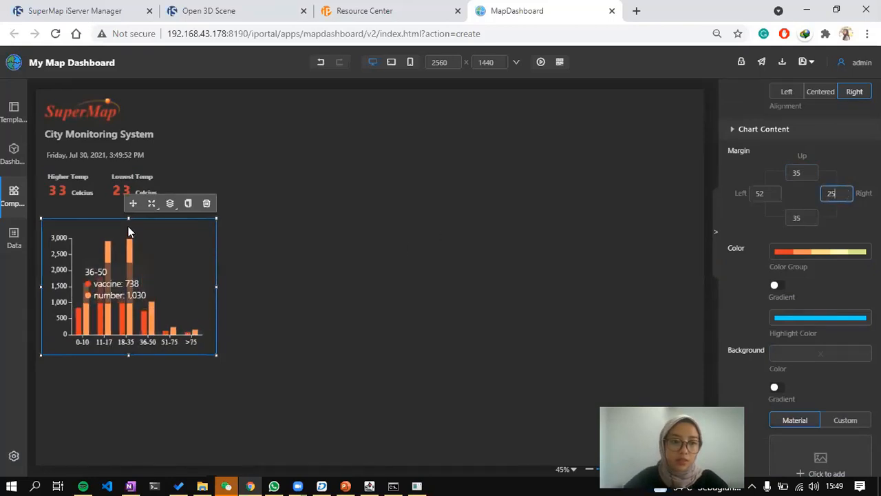
{"action": "left_click_drag", "start_coordinate": [126, 218], "coordinate": [127, 220]}
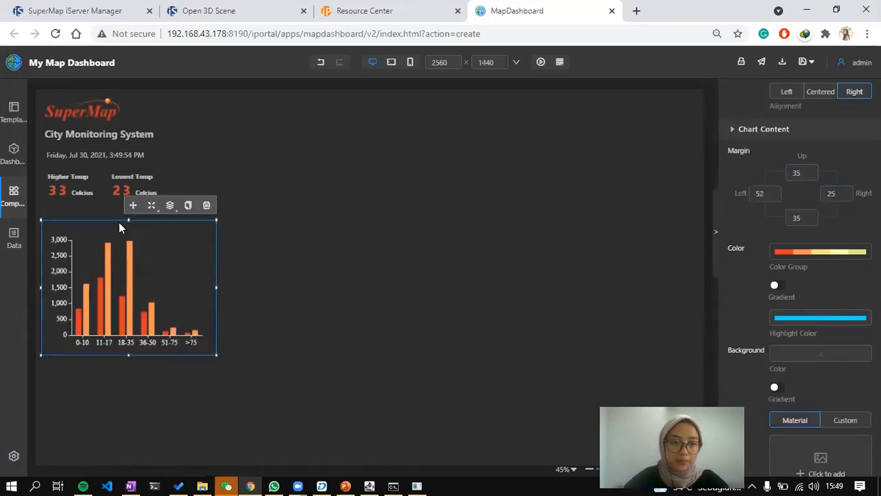
{"action": "key", "text": "alt+Tab"}
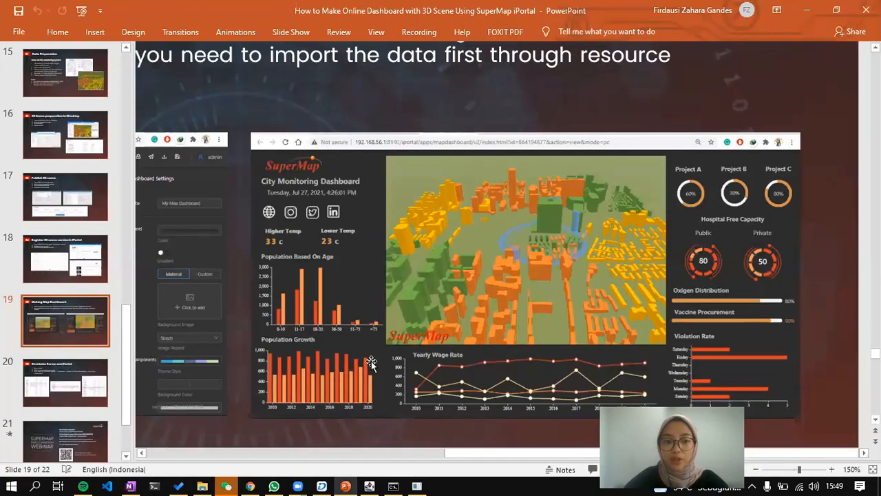
Drop a new histogram on the canvas, then delete it.
{"action": "key", "text": "alt+Tab"}
{"action": "left_click", "coordinate": [277, 190]}
{"action": "left_click", "coordinate": [14, 194]}
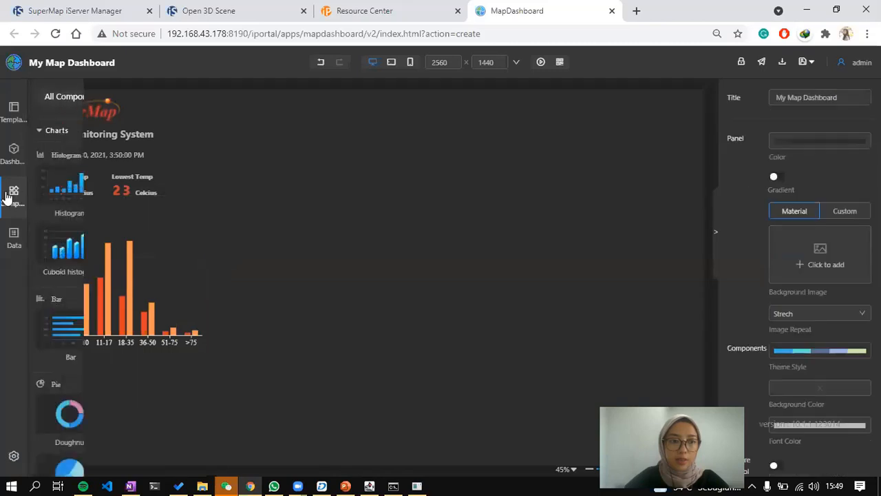
{"action": "left_click_drag", "start_coordinate": [74, 200], "coordinate": [471, 257]}
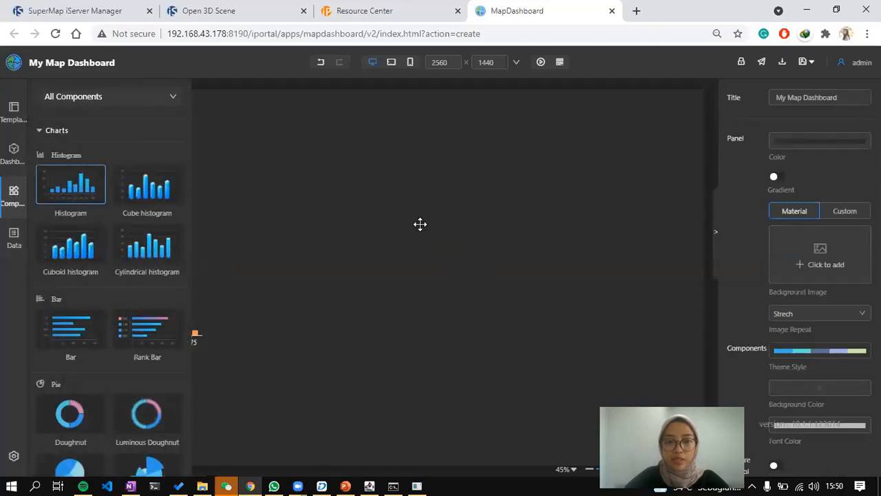
{"action": "left_click_drag", "start_coordinate": [420, 224], "coordinate": [420, 224]}
{"action": "left_click", "coordinate": [576, 141]}
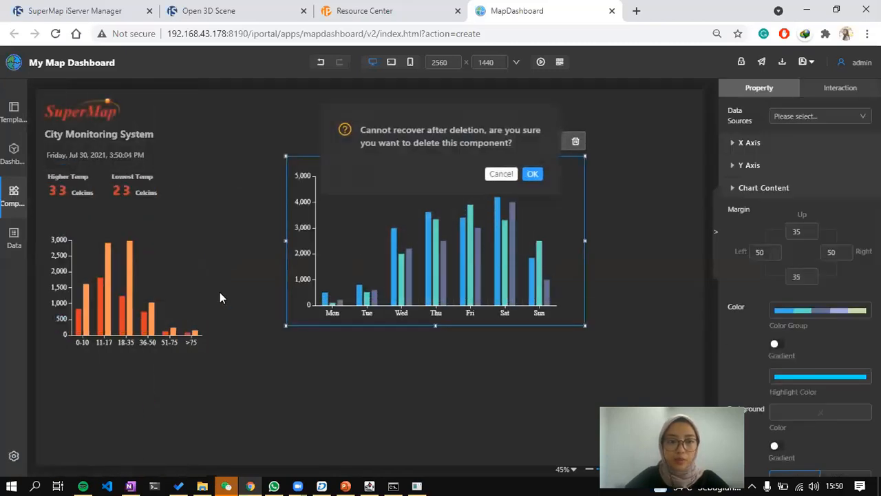
{"action": "key", "text": "Return"}
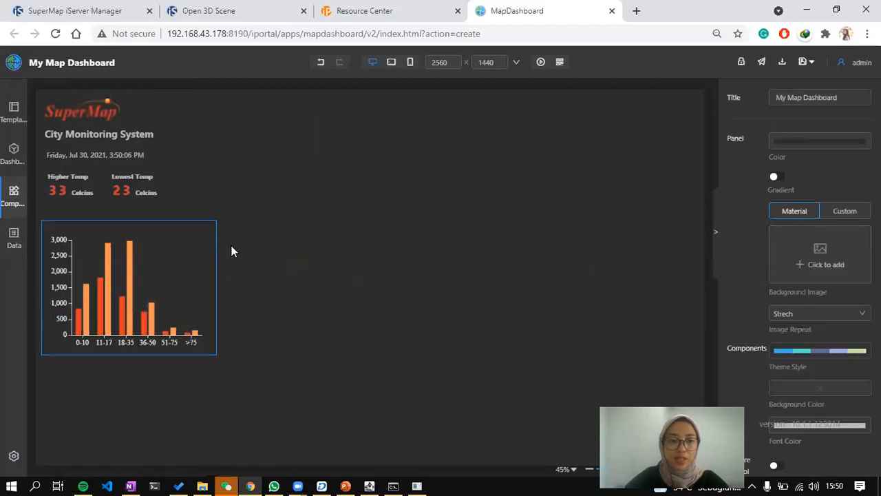
Duplicate the age chart and switch the copy's data source to population.
{"action": "left_click", "coordinate": [199, 237]}
{"action": "left_click", "coordinate": [190, 208]}
{"action": "left_click", "coordinate": [533, 163]}
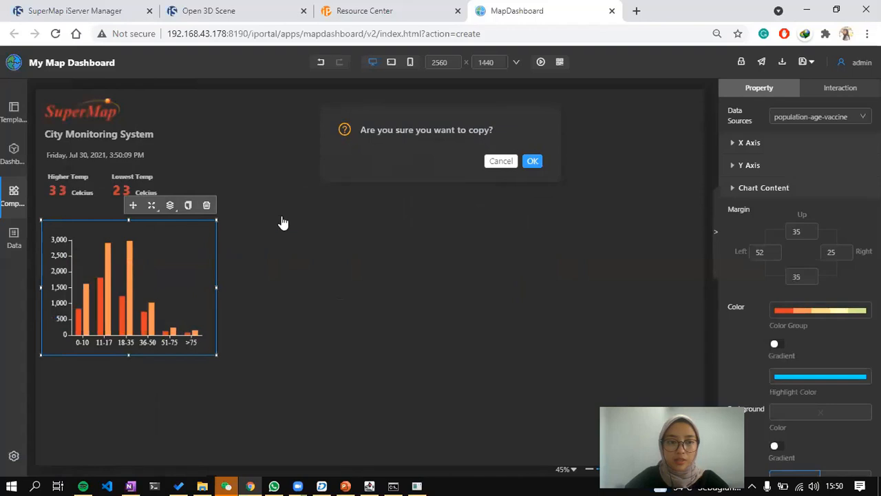
{"action": "left_click_drag", "start_coordinate": [144, 216], "coordinate": [369, 205]}
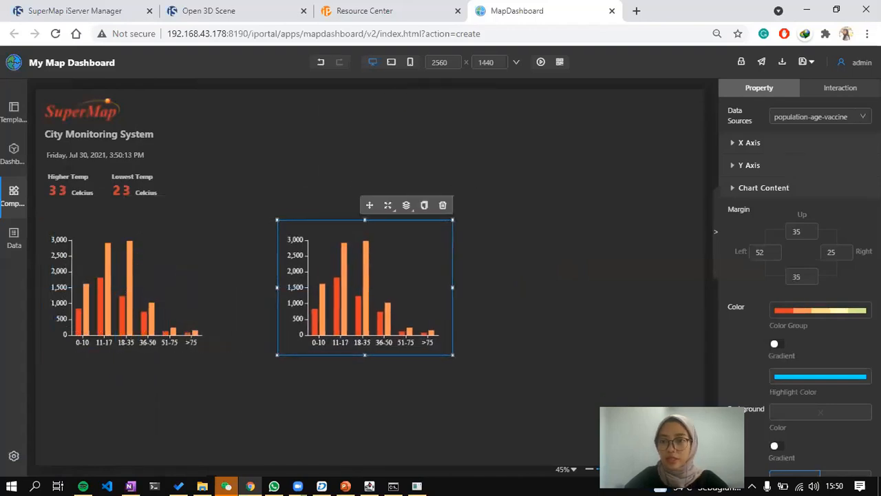
{"action": "left_click", "coordinate": [849, 119]}
{"action": "left_click", "coordinate": [818, 157]}
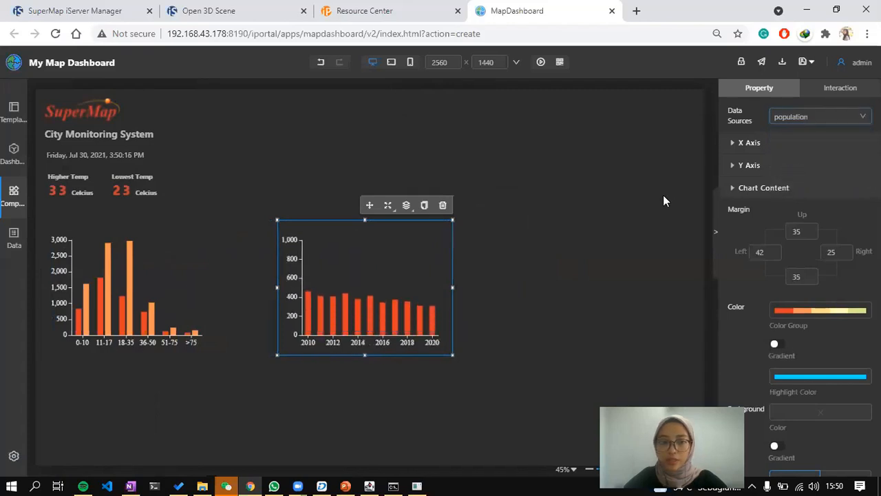
{"action": "key", "text": "alt+Tab"}
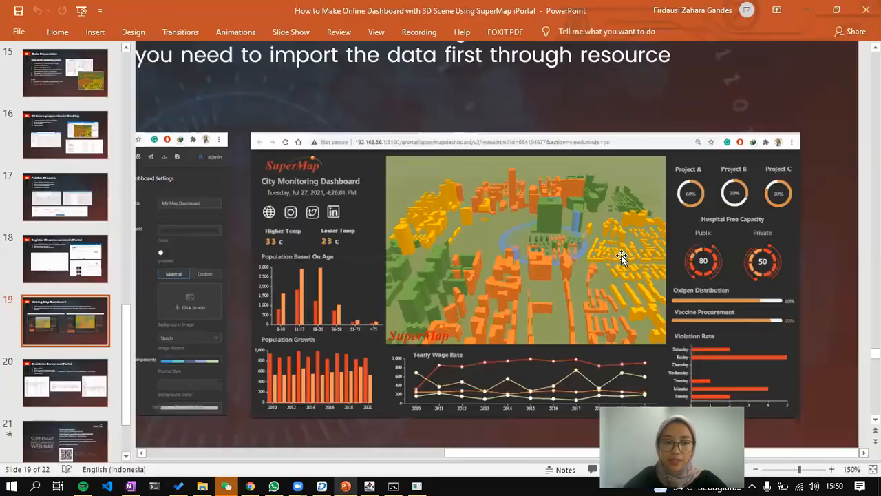
{"action": "key", "text": "alt+Tab"}
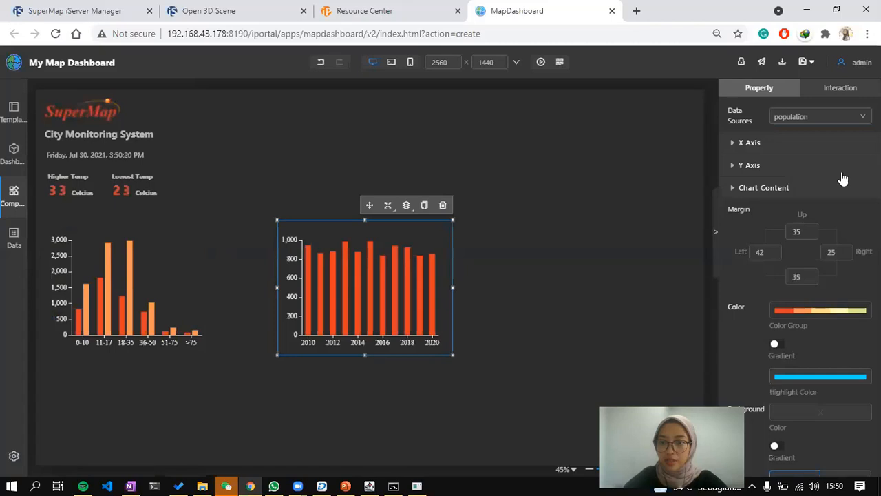
Add wanita as a second Y-axis series and fit the chart below the age chart.
{"action": "left_click", "coordinate": [822, 172]}
{"action": "left_click", "coordinate": [819, 191]}
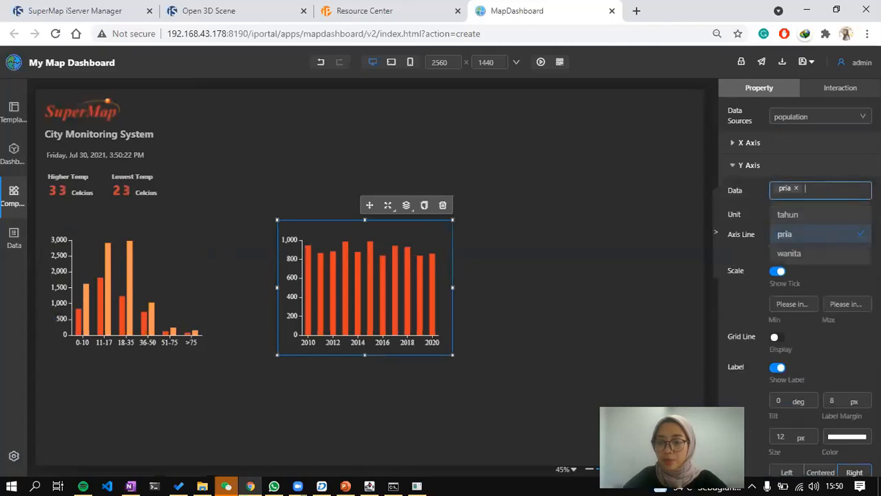
{"action": "left_click", "coordinate": [821, 253]}
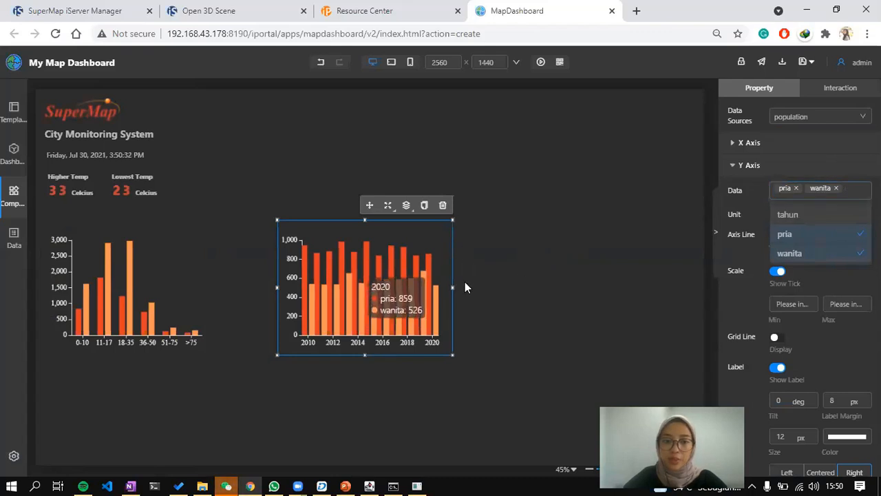
{"action": "left_click_drag", "start_coordinate": [453, 287], "coordinate": [469, 297]}
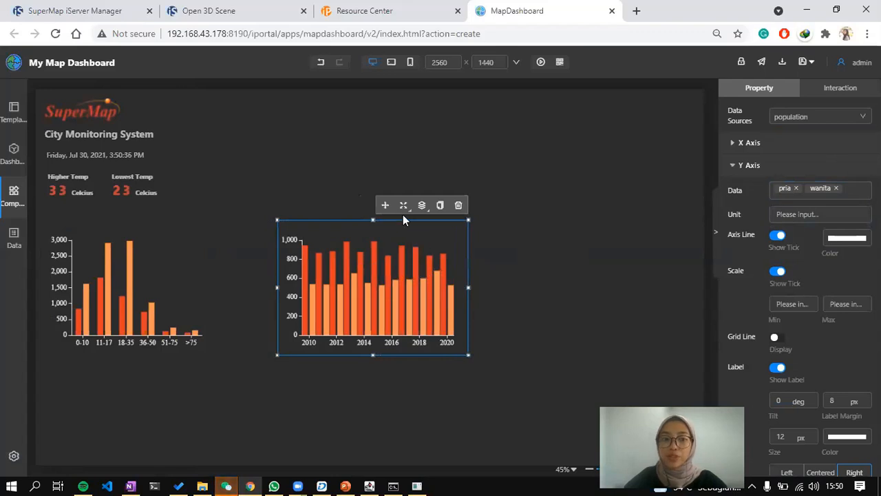
{"action": "left_click_drag", "start_coordinate": [385, 205], "coordinate": [163, 366]}
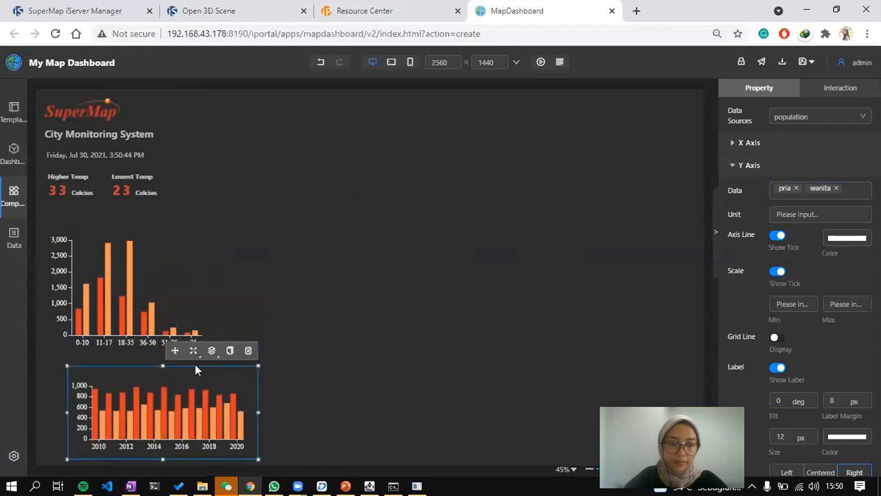
{"action": "left_click_drag", "start_coordinate": [175, 350], "coordinate": [151, 350]}
{"action": "left_click_drag", "start_coordinate": [221, 409], "coordinate": [202, 413]}
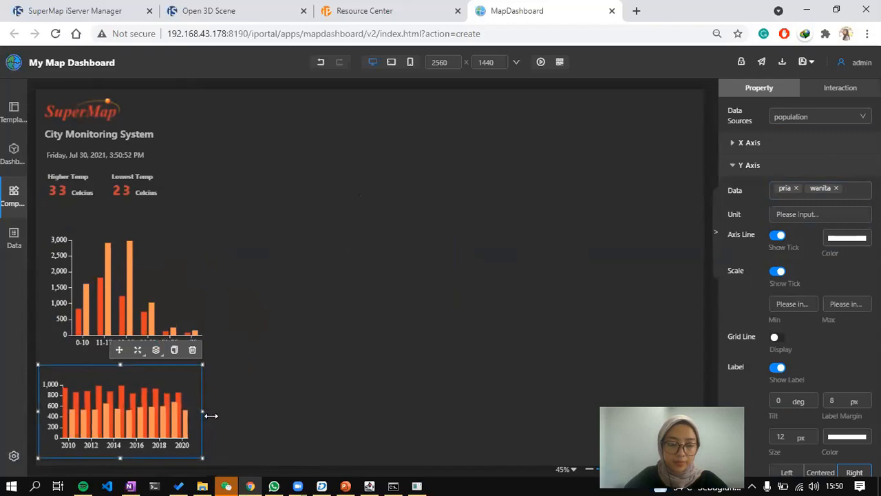
{"action": "left_click", "coordinate": [287, 345]}
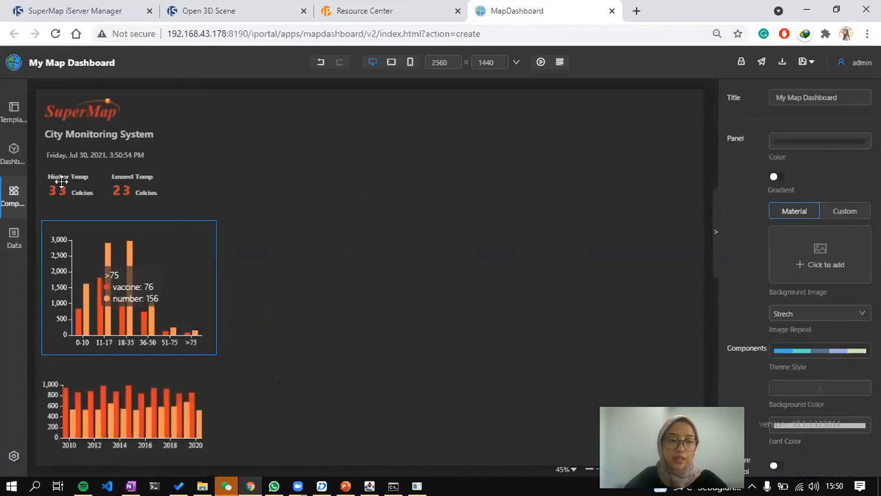
Add a left-aligned 'Population Based on Age' title, font size 28, above the age chart.
{"action": "left_click", "coordinate": [20, 189]}
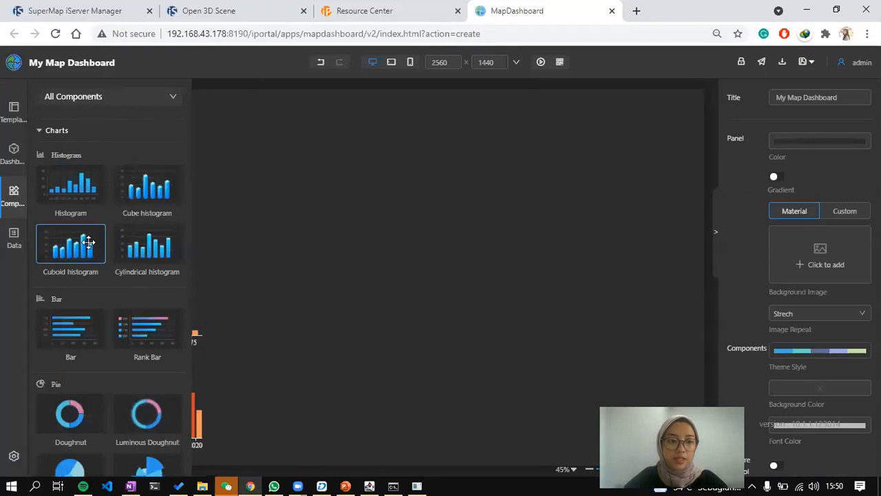
{"action": "scroll", "coordinate": [88, 242], "scroll_direction": "down", "scroll_amount": 10}
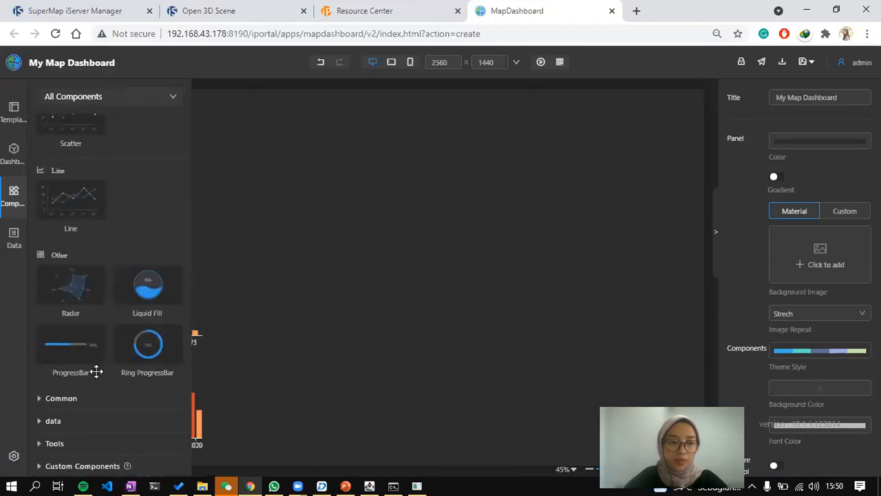
{"action": "left_click", "coordinate": [81, 399]}
{"action": "left_click_drag", "start_coordinate": [147, 223], "coordinate": [431, 214]}
{"action": "key", "text": "alt+Tab"}
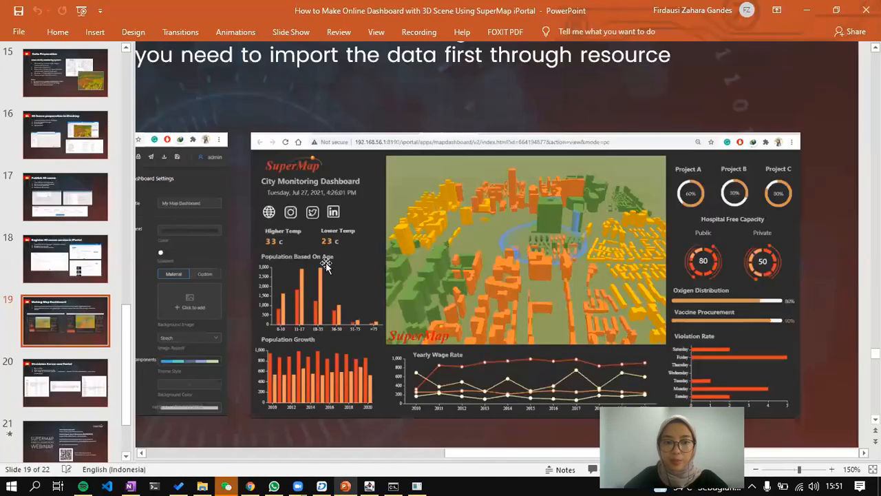
{"action": "key", "text": "alt+Tab"}
{"action": "triple_click", "coordinate": [834, 148]}
{"action": "type", "text": "Population B"}
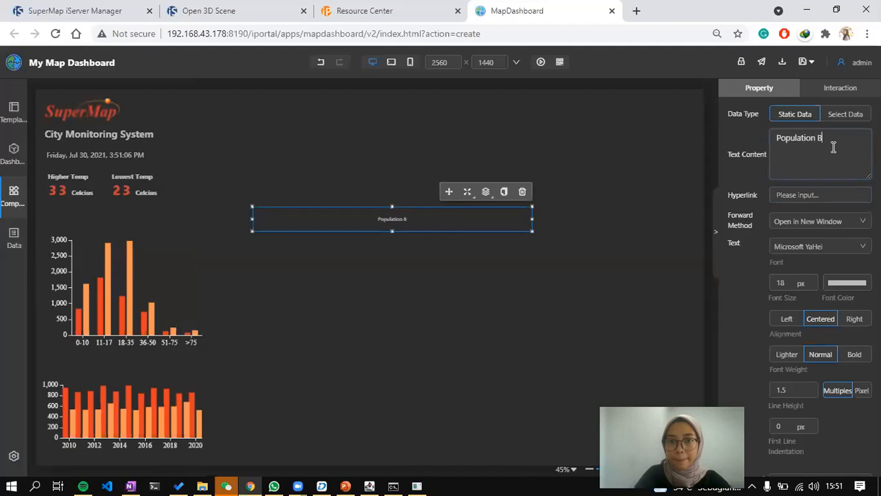
{"action": "type", "text": "ased on Age"}
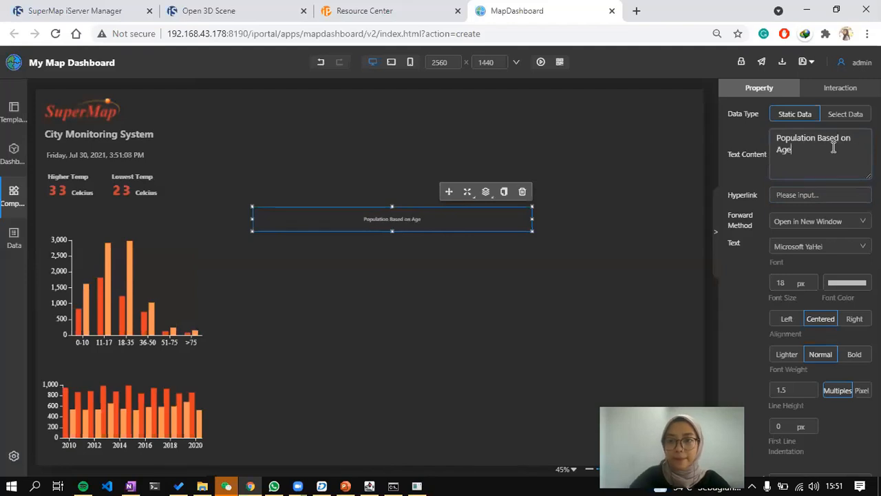
{"action": "left_click", "coordinate": [812, 280]}
{"action": "left_click", "coordinate": [812, 279]}
{"action": "left_click", "coordinate": [813, 280]}
{"action": "left_click", "coordinate": [812, 280]}
{"action": "left_click", "coordinate": [812, 279]}
{"action": "left_click", "coordinate": [813, 279]}
{"action": "left_click", "coordinate": [812, 280]}
{"action": "left_click_drag", "start_coordinate": [529, 219], "coordinate": [358, 219]}
{"action": "left_click", "coordinate": [787, 323]}
{"action": "left_click_drag", "start_coordinate": [274, 192], "coordinate": [64, 192]}
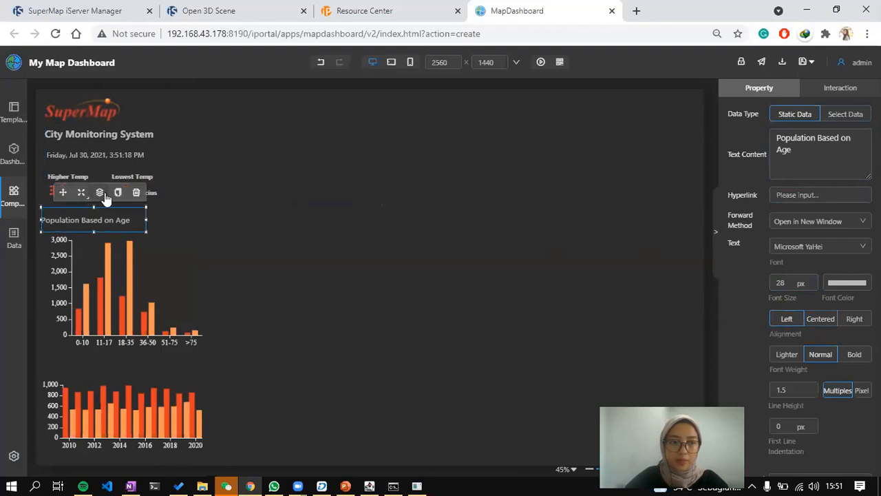
Copy the title above the lower chart and change it to 'Population Growth'.
{"action": "left_click", "coordinate": [117, 192]}
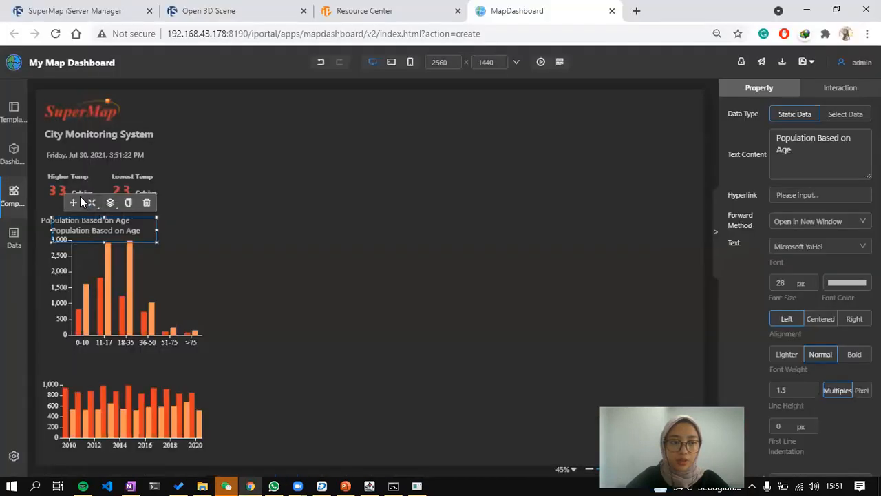
{"action": "left_click_drag", "start_coordinate": [68, 200], "coordinate": [68, 335]}
{"action": "left_click_drag", "start_coordinate": [828, 147], "coordinate": [820, 142]}
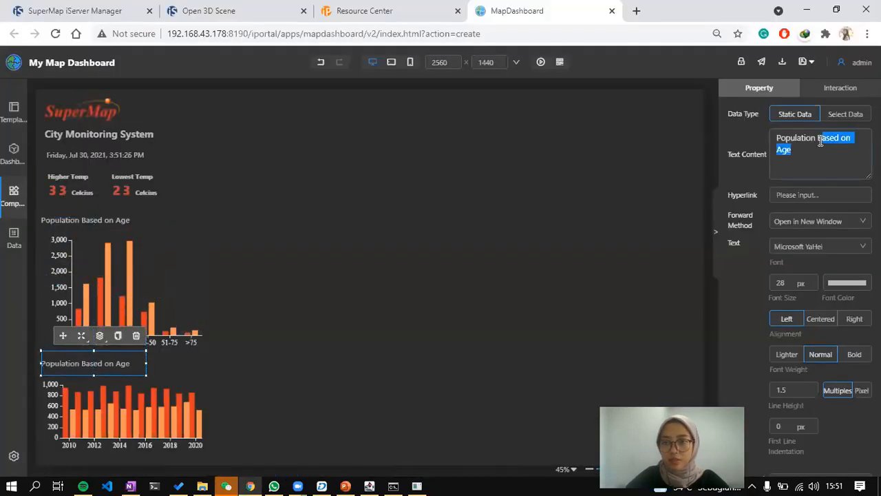
{"action": "type", "text": "Growth"}
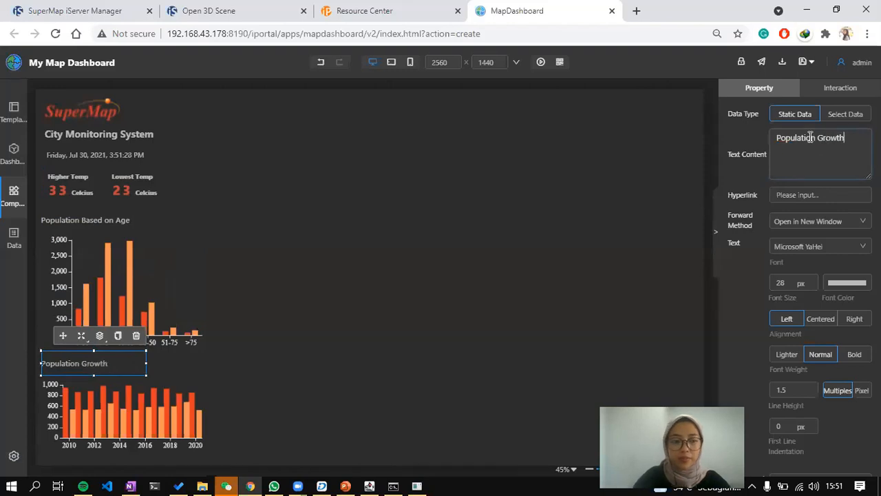
{"action": "left_click", "coordinate": [405, 170]}
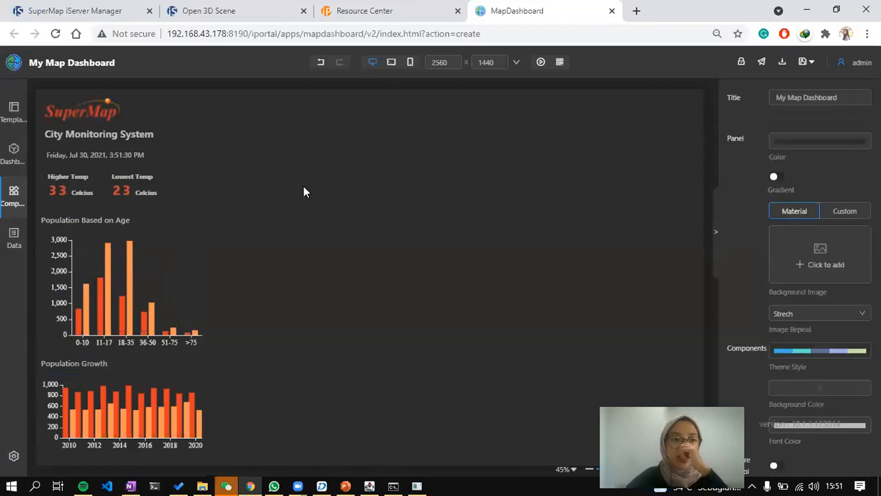
Add a Scene component showing building_scene from My Scenes.
{"action": "left_click", "coordinate": [12, 190]}
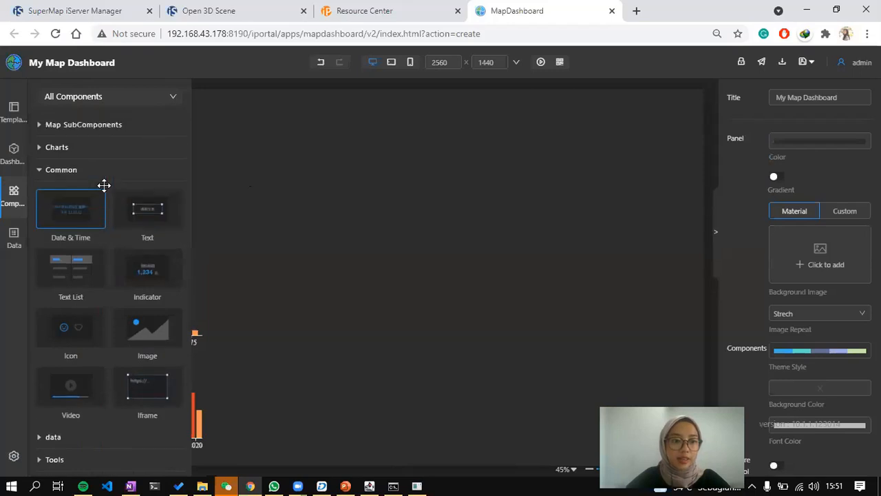
{"action": "scroll", "coordinate": [104, 179], "scroll_direction": "up", "scroll_amount": 1}
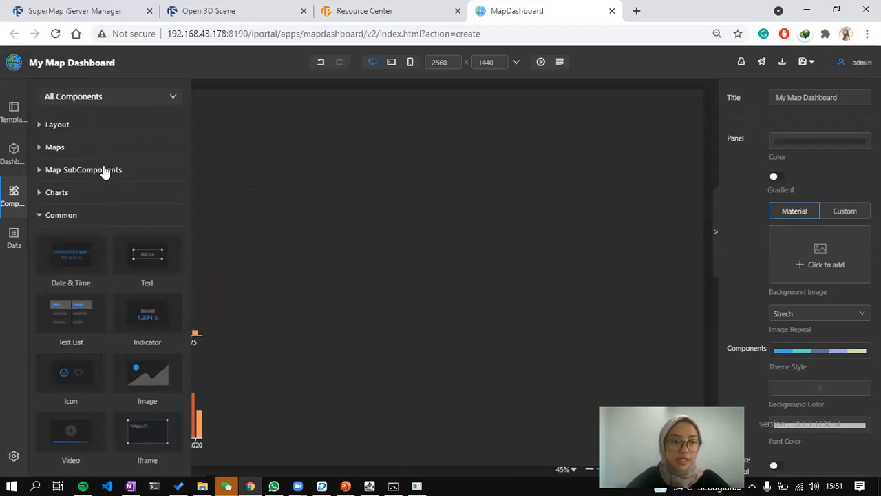
{"action": "left_click", "coordinate": [105, 170]}
{"action": "left_click", "coordinate": [100, 149]}
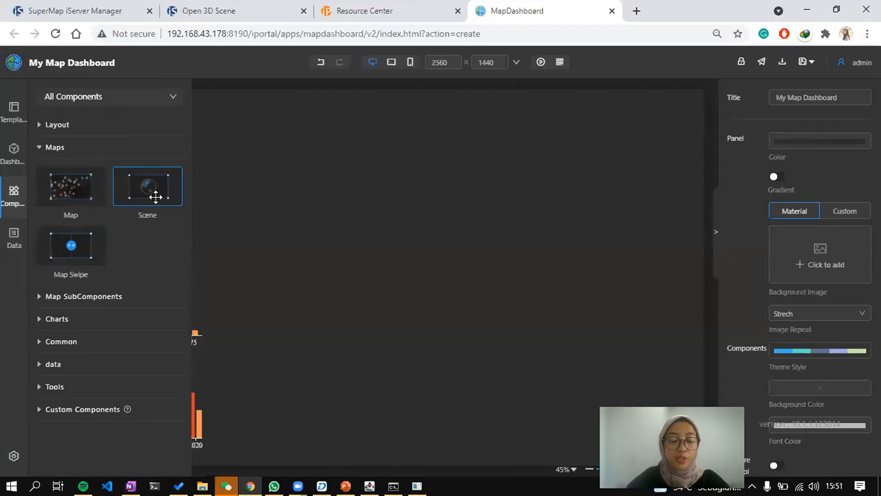
{"action": "left_click_drag", "start_coordinate": [156, 197], "coordinate": [308, 171]}
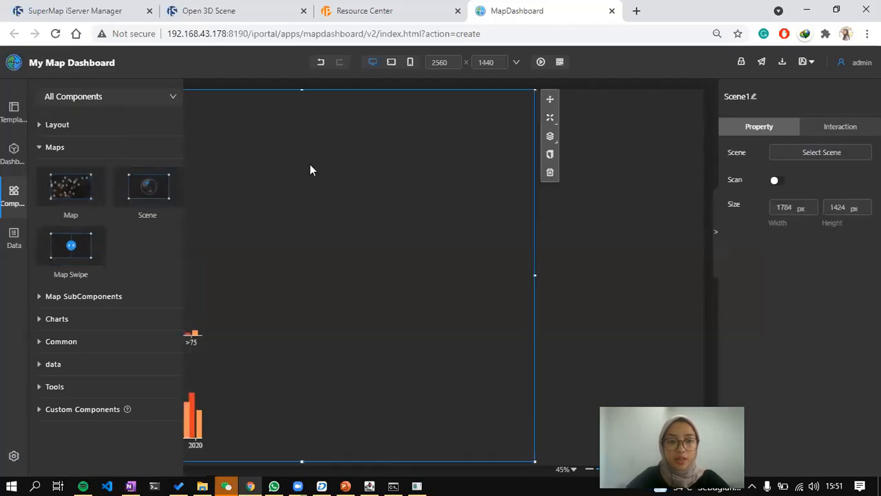
{"action": "left_click", "coordinate": [828, 157]}
{"action": "left_click", "coordinate": [250, 150]}
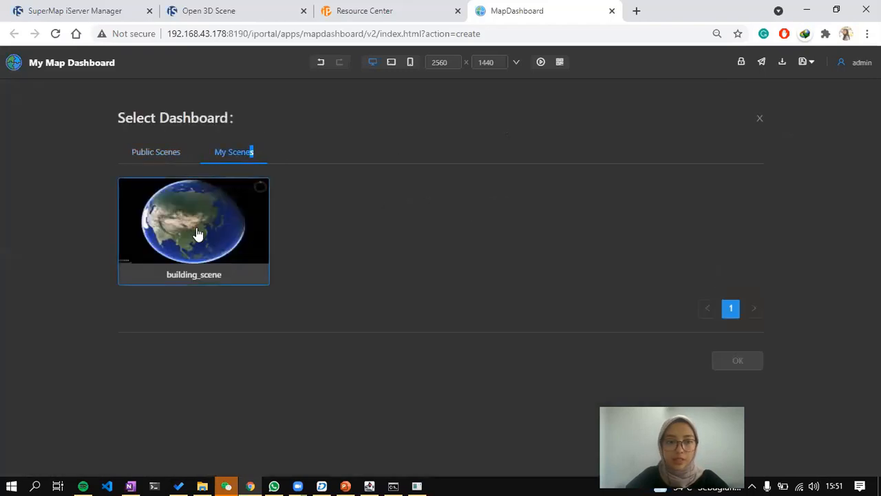
{"action": "left_click", "coordinate": [197, 234]}
{"action": "left_click", "coordinate": [737, 360]}
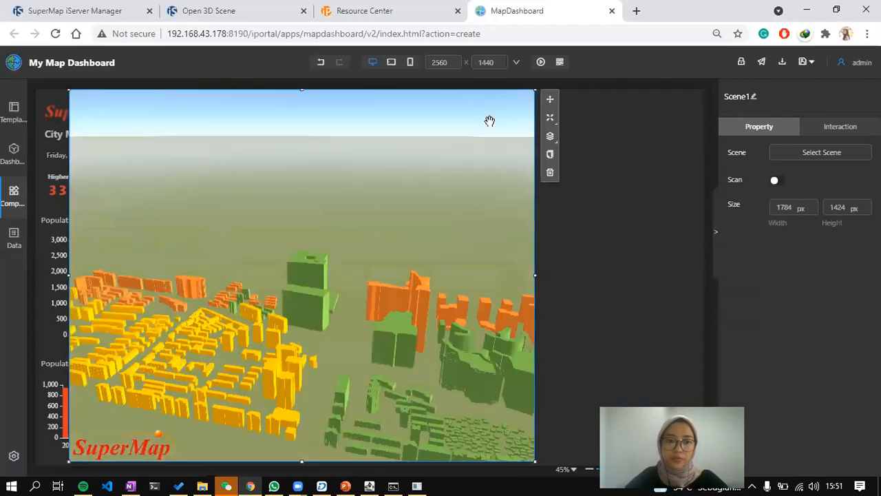
Move and resize the 3D scene beside the charts to 1382 × 1024 px.
{"action": "left_click_drag", "start_coordinate": [361, 317], "coordinate": [345, 314]}
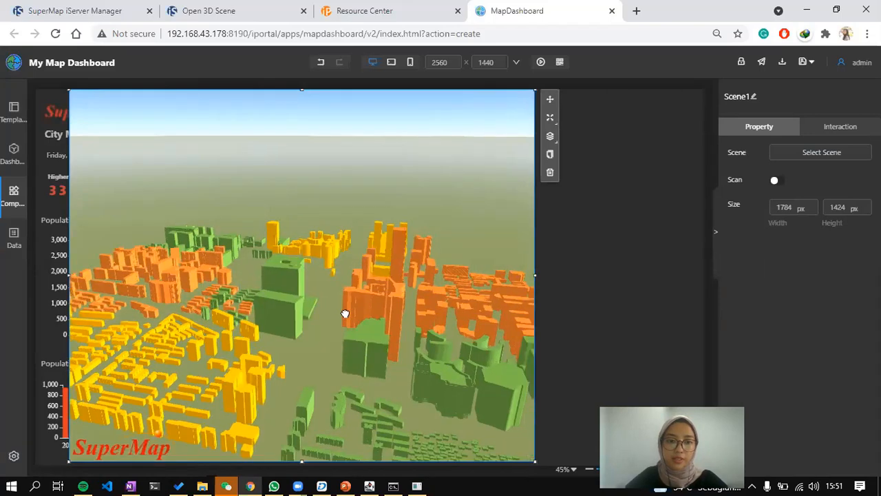
{"action": "left_click_drag", "start_coordinate": [294, 292], "coordinate": [500, 445]}
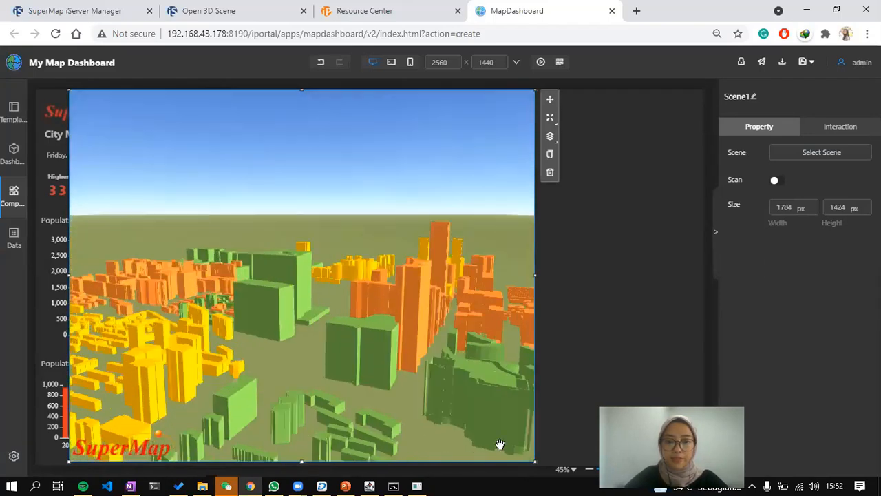
{"action": "left_click_drag", "start_coordinate": [475, 410], "coordinate": [446, 376]}
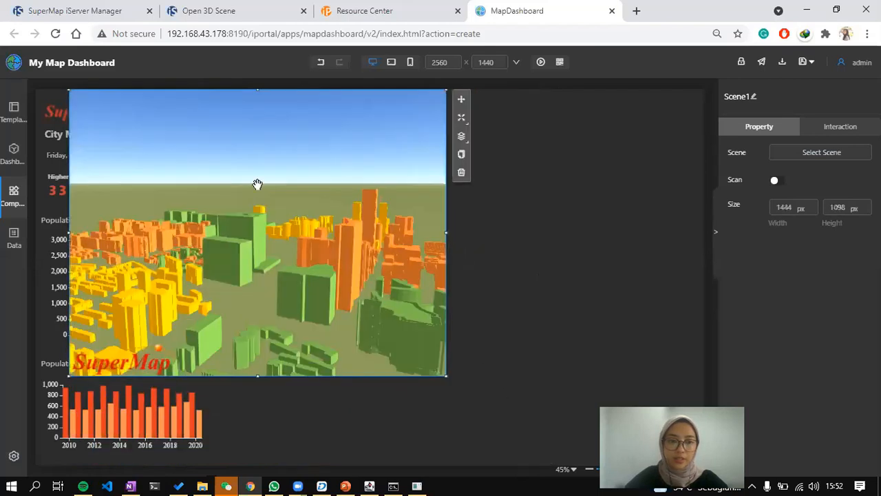
{"action": "left_click_drag", "start_coordinate": [463, 96], "coordinate": [620, 118]}
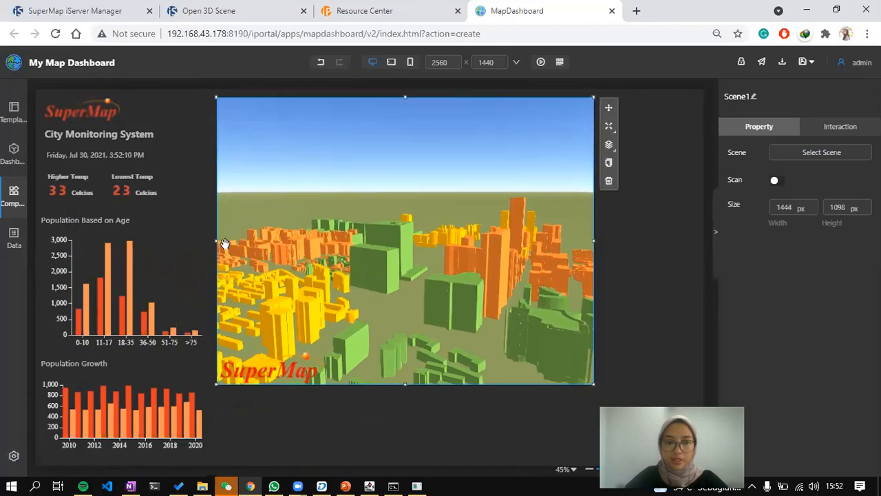
{"action": "left_click_drag", "start_coordinate": [217, 241], "coordinate": [225, 241]}
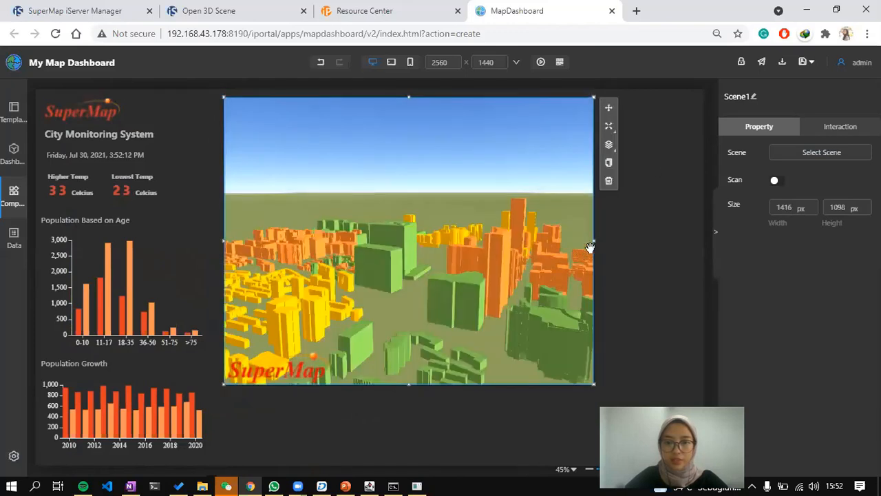
{"action": "left_click_drag", "start_coordinate": [596, 241], "coordinate": [576, 240]}
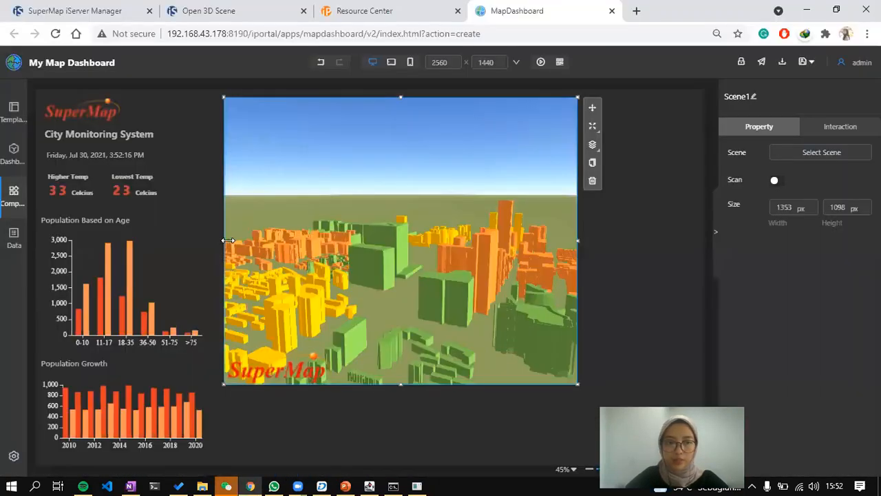
{"action": "left_click_drag", "start_coordinate": [228, 241], "coordinate": [212, 240]}
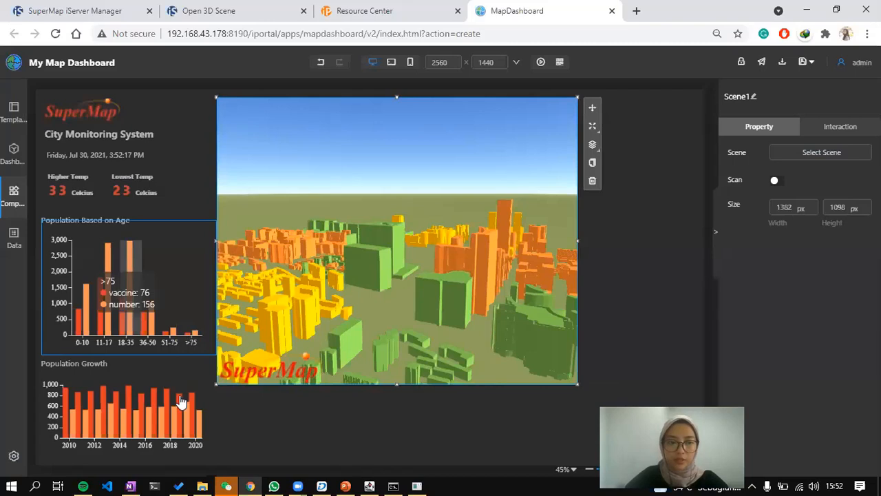
{"action": "left_click_drag", "start_coordinate": [397, 384], "coordinate": [396, 365]}
{"action": "left_click_drag", "start_coordinate": [579, 230], "coordinate": [575, 230]}
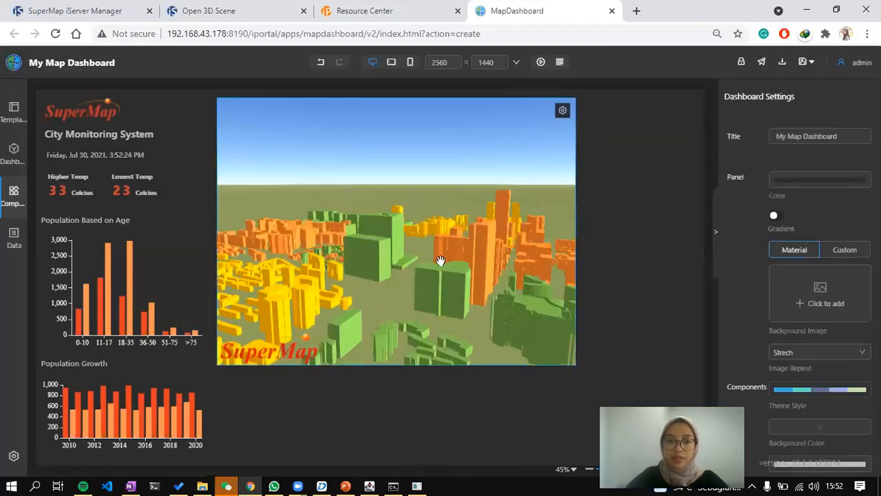
{"action": "left_click", "coordinate": [441, 260]}
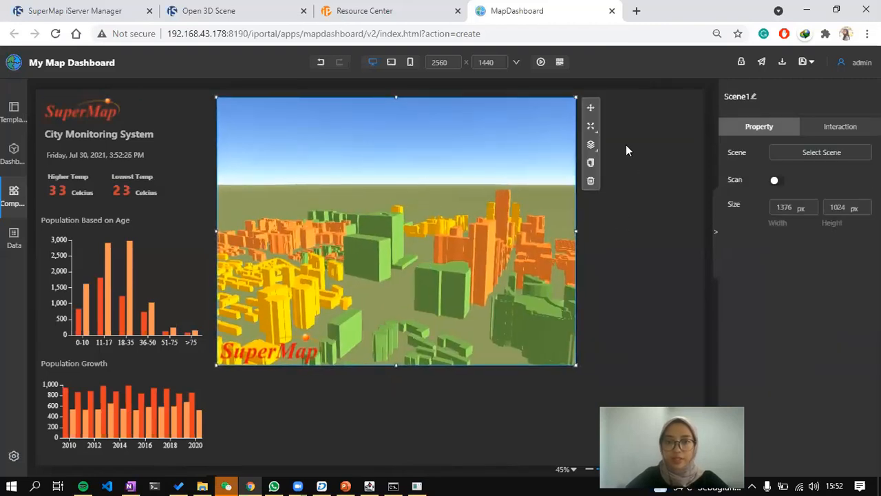
{"action": "left_click_drag", "start_coordinate": [498, 197], "coordinate": [492, 243]}
{"action": "left_click", "coordinate": [775, 180]}
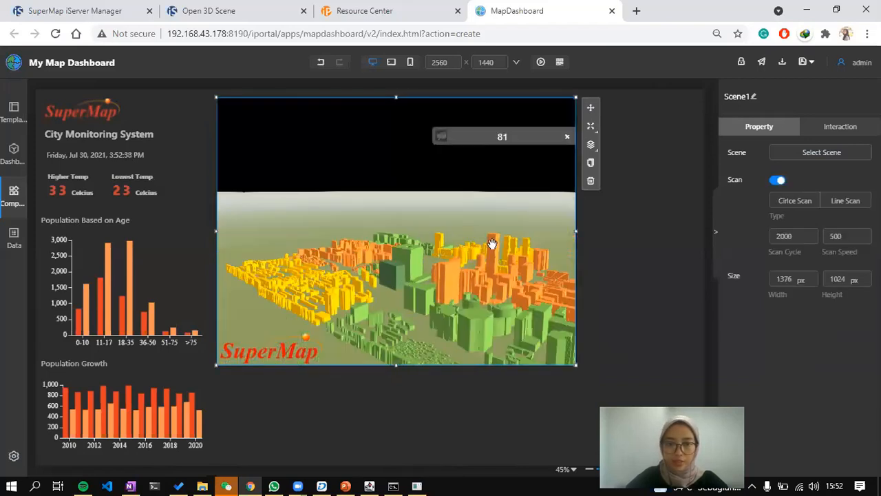
{"action": "left_click", "coordinate": [567, 137]}
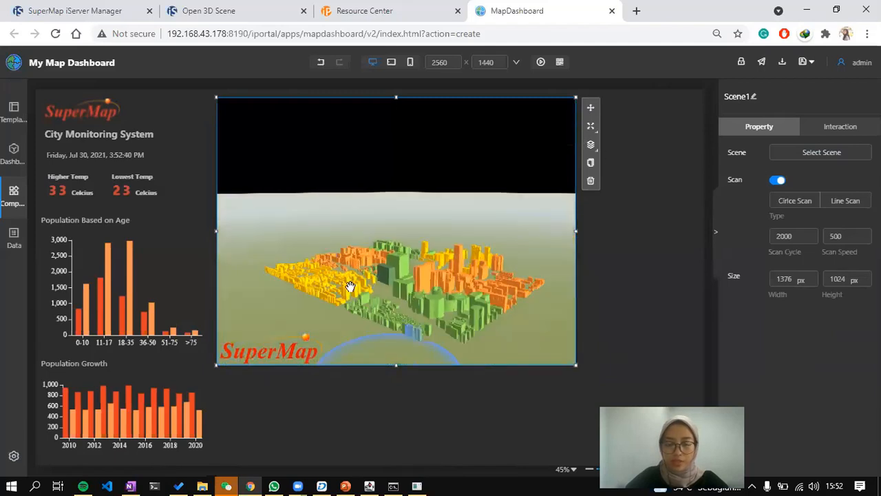
{"action": "scroll", "coordinate": [409, 329], "scroll_direction": "up", "scroll_amount": 2}
{"action": "left_click_drag", "start_coordinate": [331, 315], "coordinate": [408, 273]}
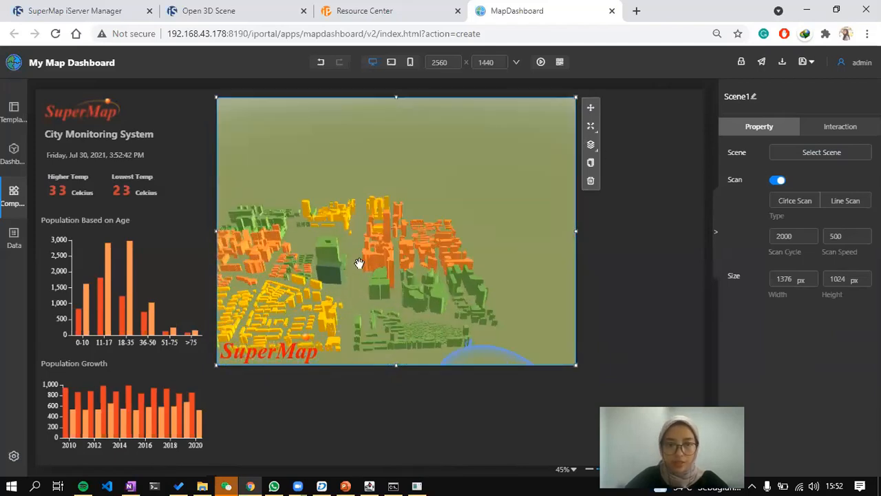
{"action": "left_click", "coordinate": [345, 258]}
{"action": "left_click_drag", "start_coordinate": [346, 255], "coordinate": [389, 252]}
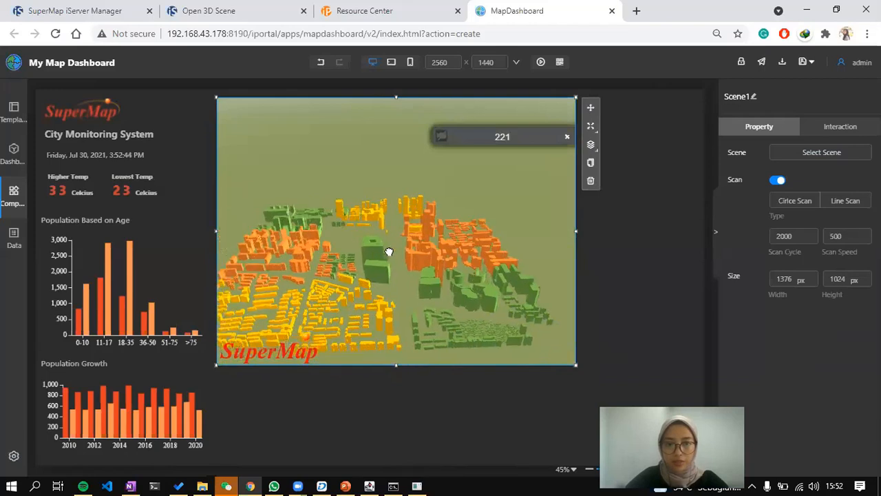
{"action": "left_click", "coordinate": [389, 252]}
{"action": "left_click", "coordinate": [398, 260]}
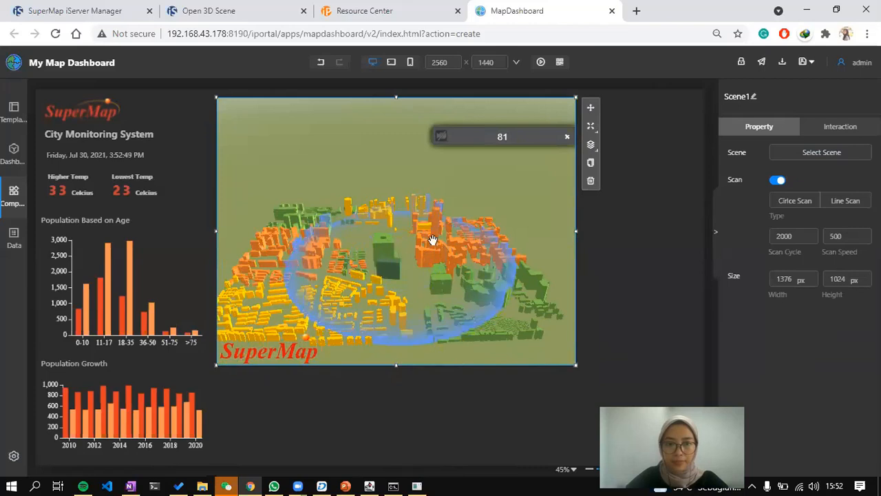
{"action": "scroll", "coordinate": [432, 240], "scroll_direction": "up", "scroll_amount": 3}
{"action": "left_click_drag", "start_coordinate": [445, 268], "coordinate": [465, 272]}
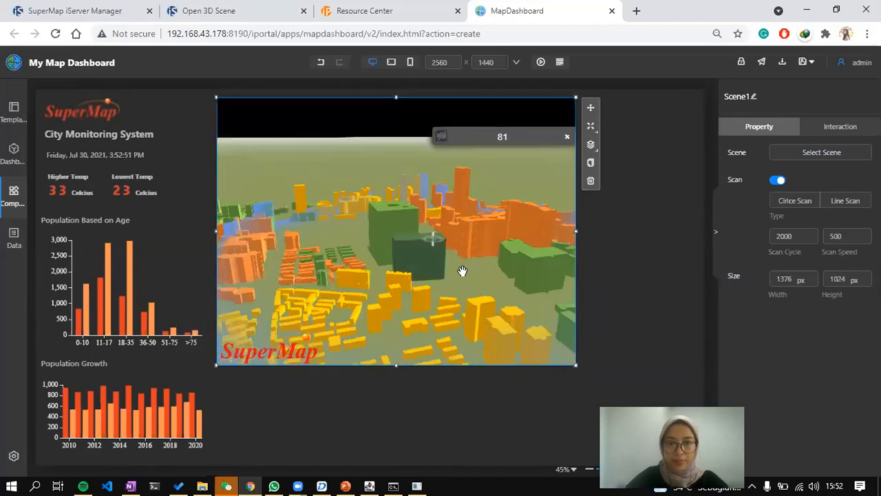
{"action": "left_click", "coordinate": [674, 192]}
{"action": "left_click", "coordinate": [504, 205]}
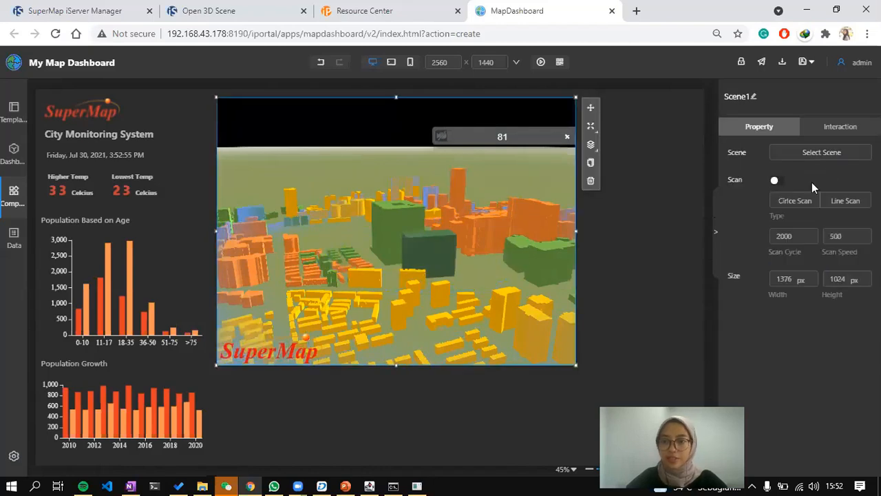
{"action": "left_click", "coordinate": [776, 181]}
{"action": "left_click", "coordinate": [663, 174]}
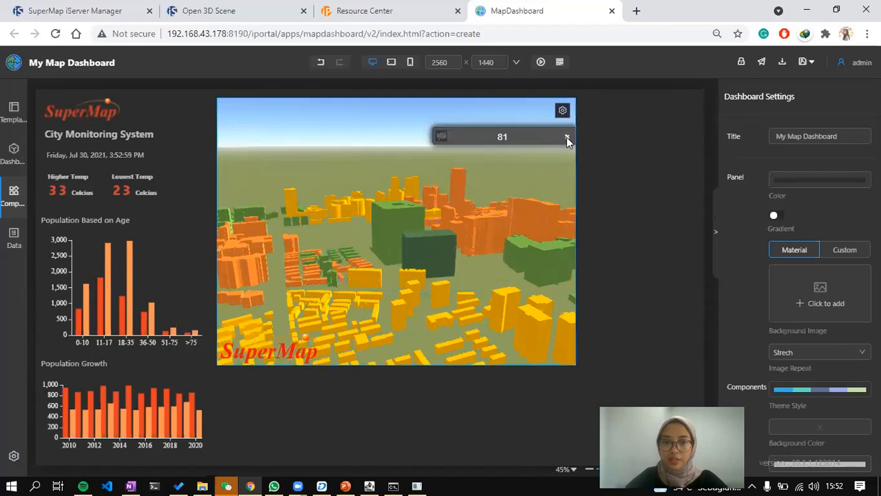
{"action": "left_click", "coordinate": [567, 137]}
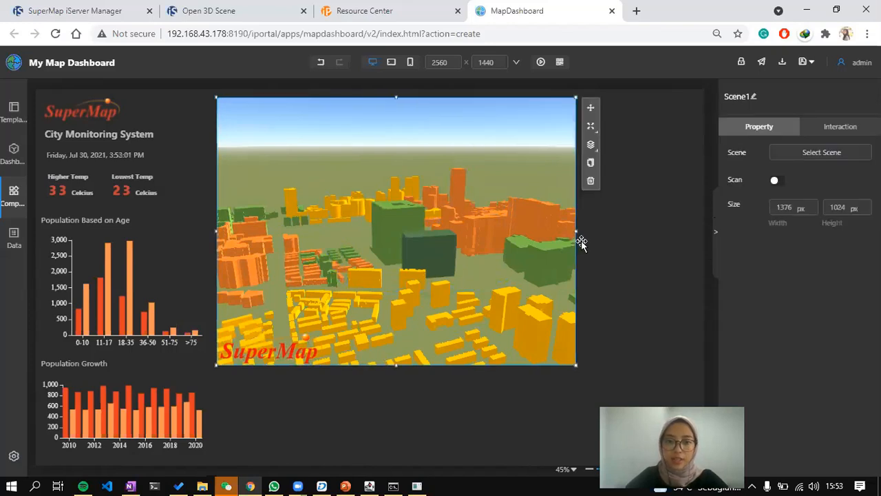
Add a line chart under the 3D scene, sized to match its width.
{"action": "key", "text": "alt+Tab"}
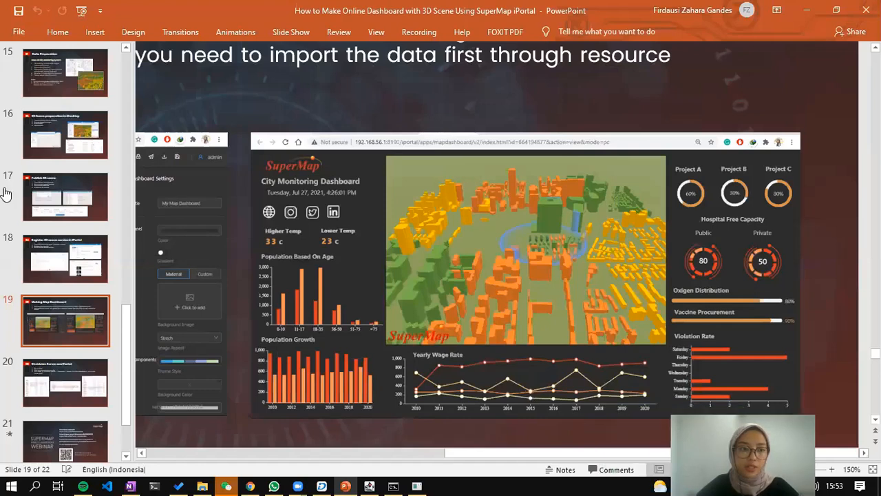
{"action": "key", "text": "alt+Tab"}
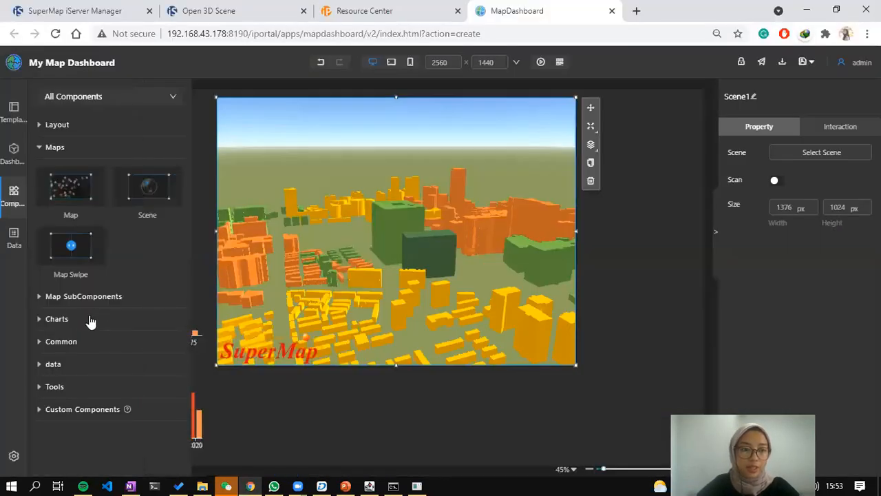
{"action": "left_click", "coordinate": [90, 320]}
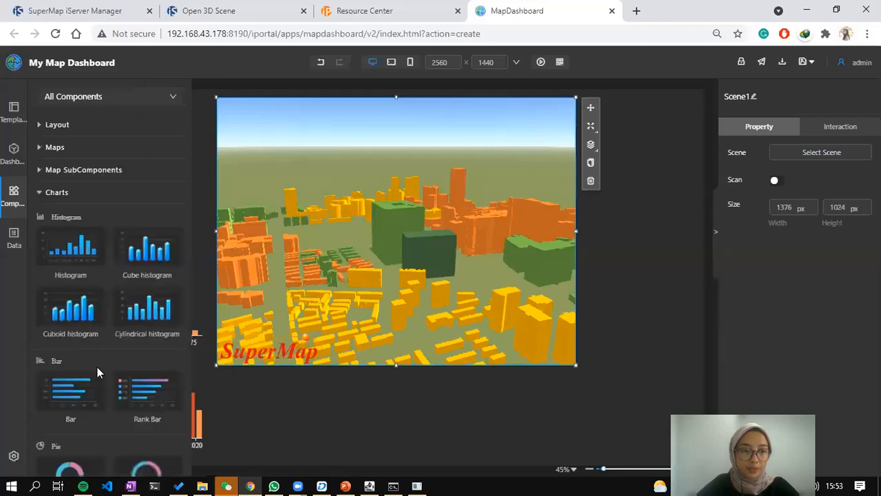
{"action": "scroll", "coordinate": [97, 373], "scroll_direction": "down", "scroll_amount": 5}
{"action": "scroll", "coordinate": [81, 390], "scroll_direction": "down", "scroll_amount": 2}
{"action": "left_click_drag", "start_coordinate": [78, 335], "coordinate": [274, 415]}
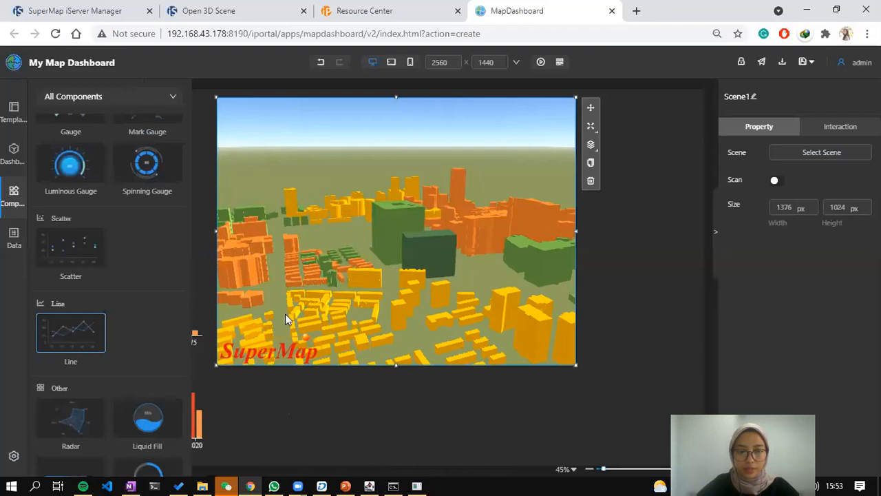
{"action": "left_click_drag", "start_coordinate": [285, 313], "coordinate": [294, 300]}
{"action": "left_click_drag", "start_coordinate": [276, 379], "coordinate": [264, 395]}
{"action": "left_click_drag", "start_coordinate": [436, 366], "coordinate": [430, 365]}
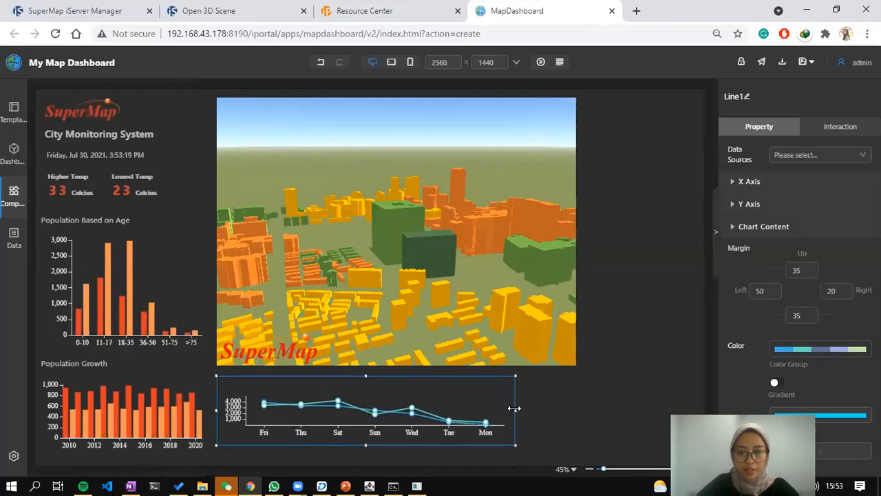
{"action": "left_click_drag", "start_coordinate": [574, 421], "coordinate": [574, 422]}
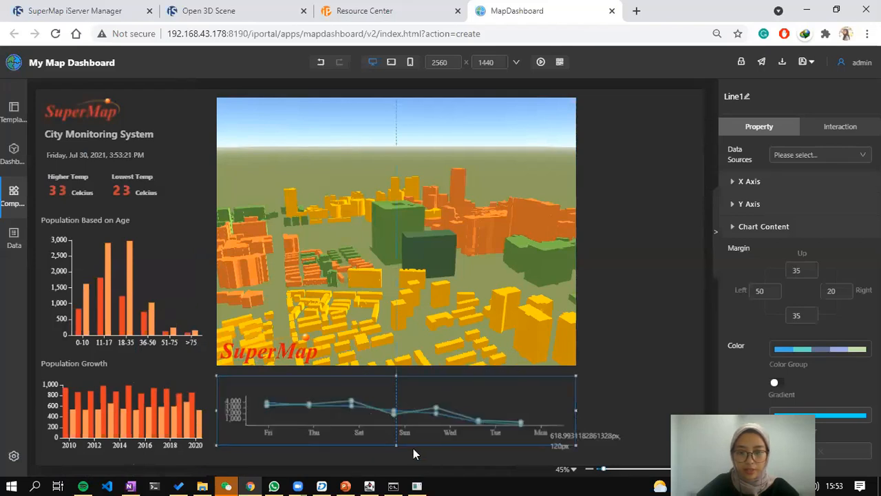
{"action": "left_click_drag", "start_coordinate": [396, 445], "coordinate": [395, 459]}
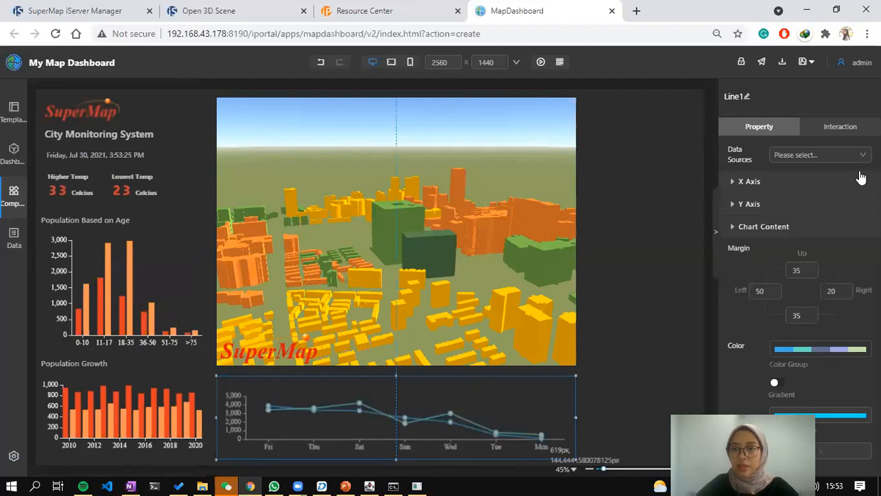
Use the wage-class dataset from My Data as the line chart's data source.
{"action": "left_click", "coordinate": [822, 155]}
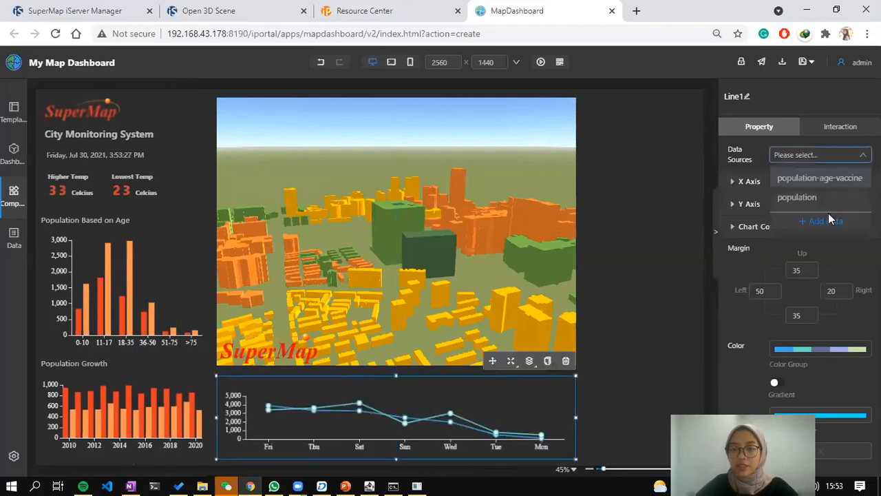
{"action": "left_click", "coordinate": [829, 215]}
{"action": "left_click", "coordinate": [288, 166]}
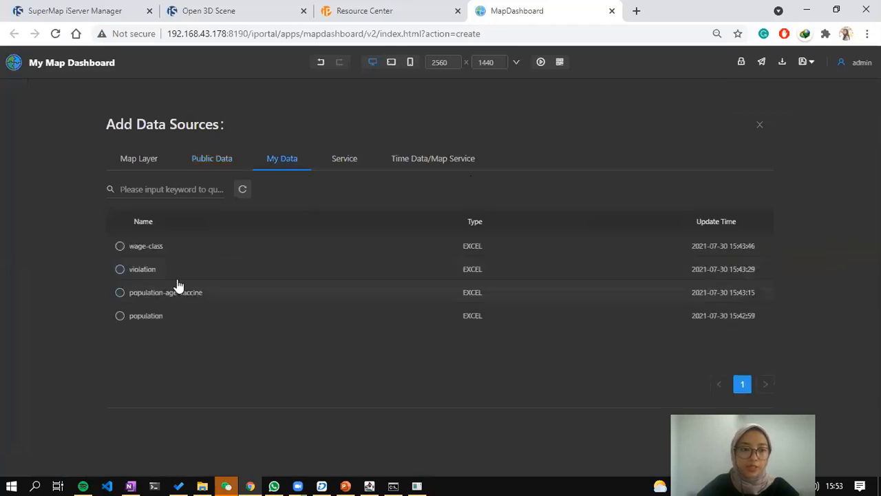
{"action": "left_click", "coordinate": [171, 252]}
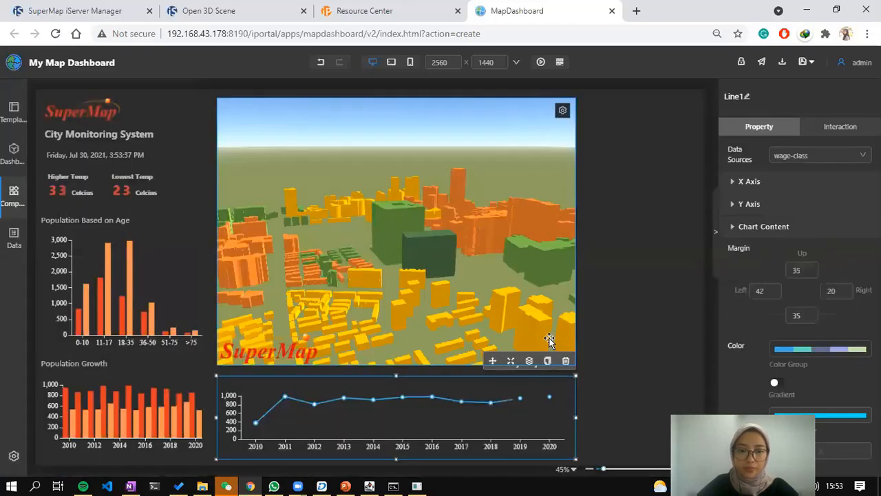
{"action": "key", "text": "alt+Tab"}
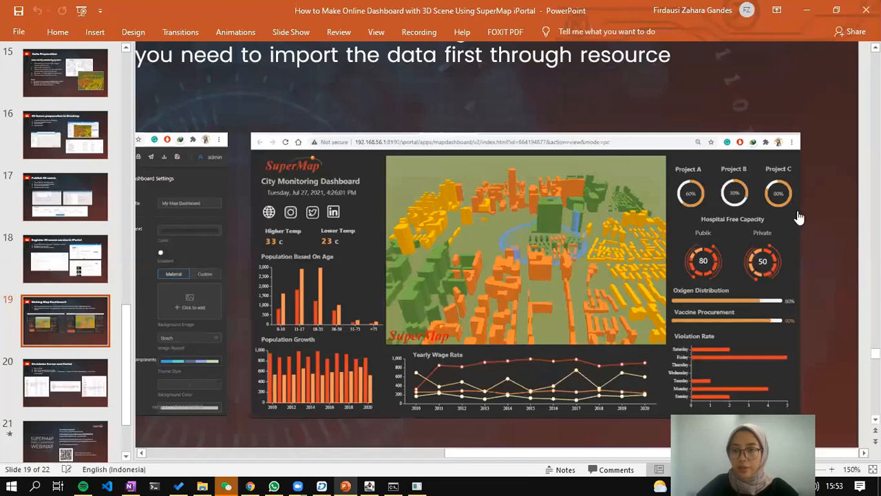
{"action": "key", "text": "alt+Tab"}
Add lower-middle, middle and upper-middle class as Y-axis lines.
{"action": "left_click", "coordinate": [837, 203]}
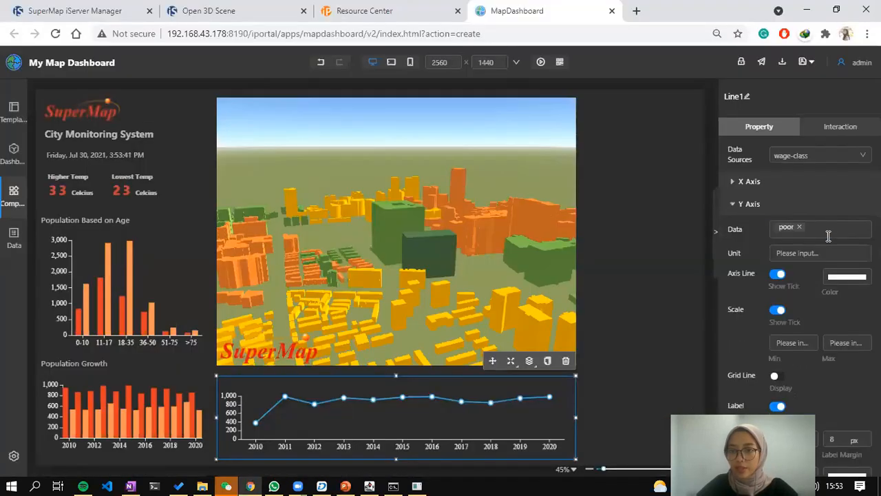
{"action": "left_click", "coordinate": [828, 231]}
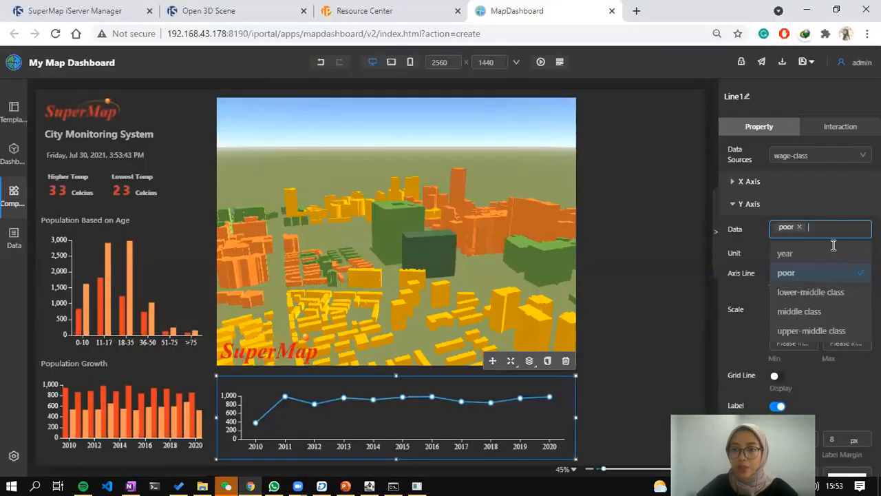
{"action": "left_click", "coordinate": [815, 291]}
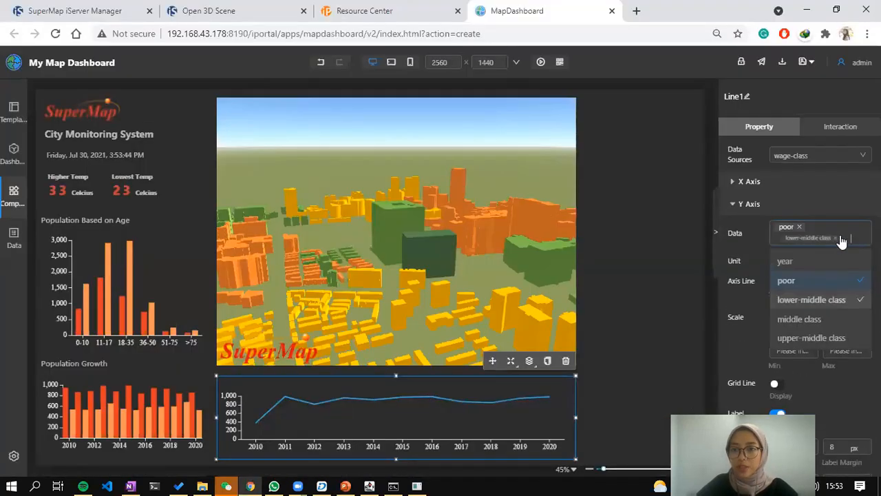
{"action": "left_click", "coordinate": [830, 321]}
{"action": "left_click", "coordinate": [824, 350]}
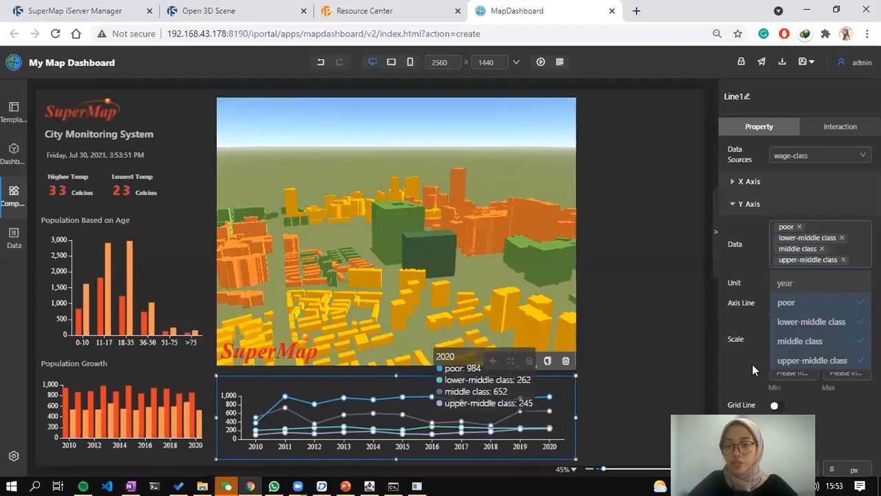
Give the lines a red-orange Color Group palette and slightly adjust the chart size.
{"action": "scroll", "coordinate": [839, 251], "scroll_direction": "down", "scroll_amount": 5}
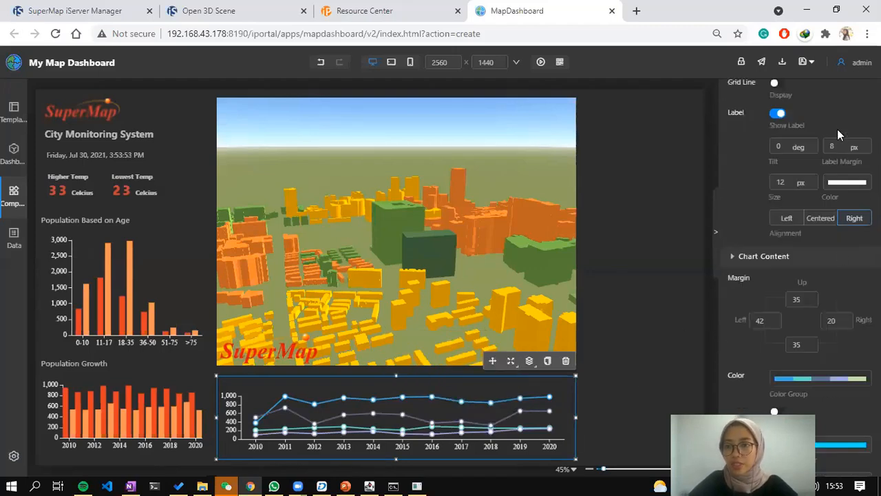
{"action": "scroll", "coordinate": [838, 129], "scroll_direction": "down", "scroll_amount": 5}
{"action": "left_click", "coordinate": [819, 122]}
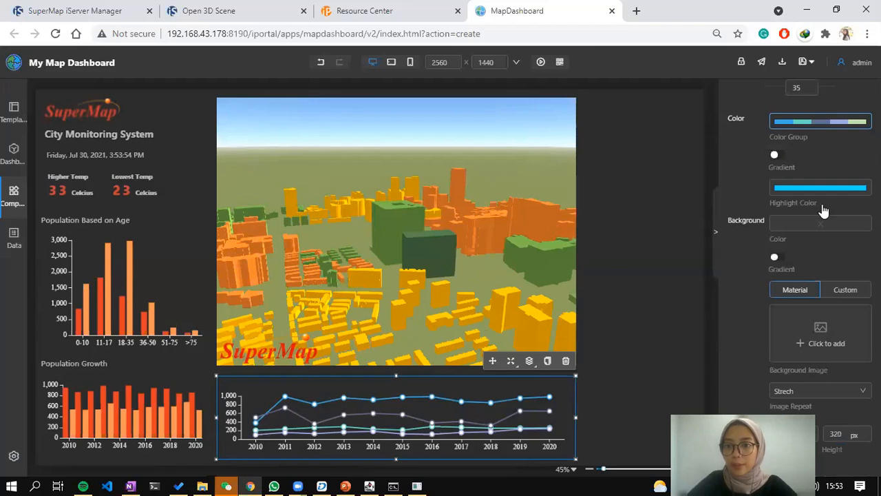
{"action": "scroll", "coordinate": [824, 210], "scroll_direction": "down", "scroll_amount": 3}
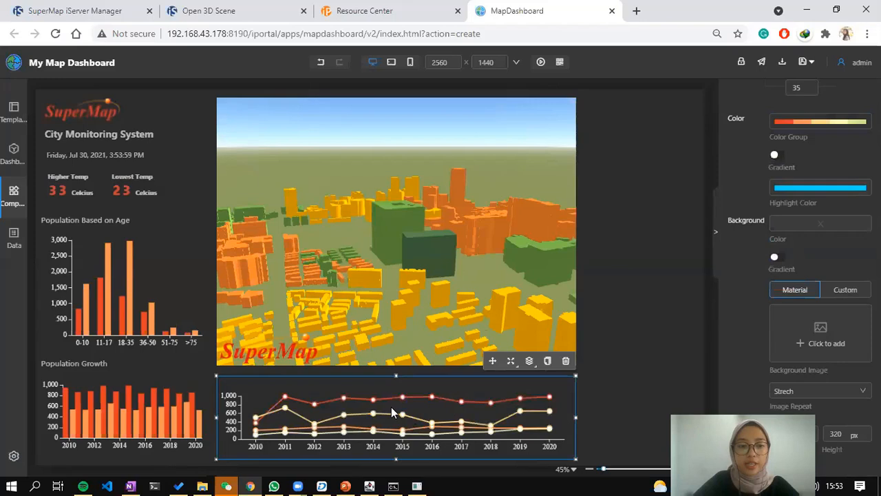
{"action": "mouse_move", "coordinate": [396, 375]}
{"action": "left_mouse_down"}
{"action": "mouse_move", "coordinate": [398, 386]}
{"action": "mouse_move", "coordinate": [394, 374]}
{"action": "left_mouse_up"}
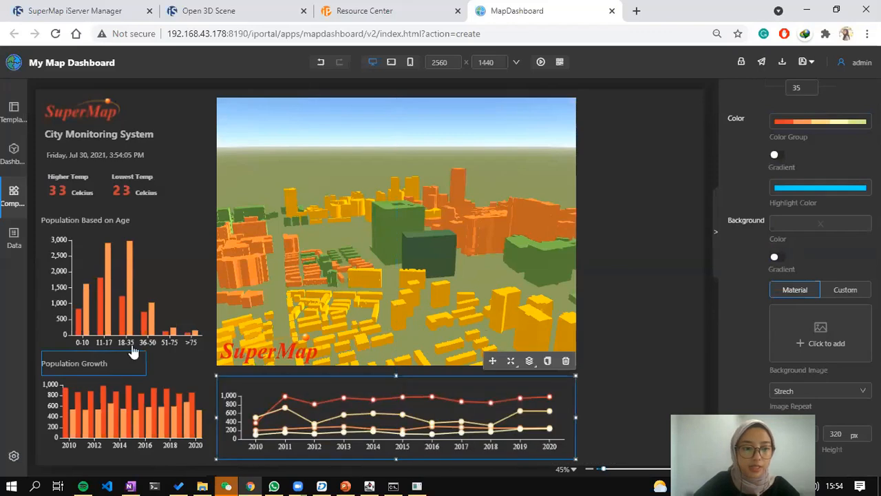
Duplicate the Population Growth heading and place the copy above the line chart.
{"action": "left_click", "coordinate": [127, 358]}
{"action": "key", "text": "ctrl+v"}
{"action": "left_click", "coordinate": [533, 162]}
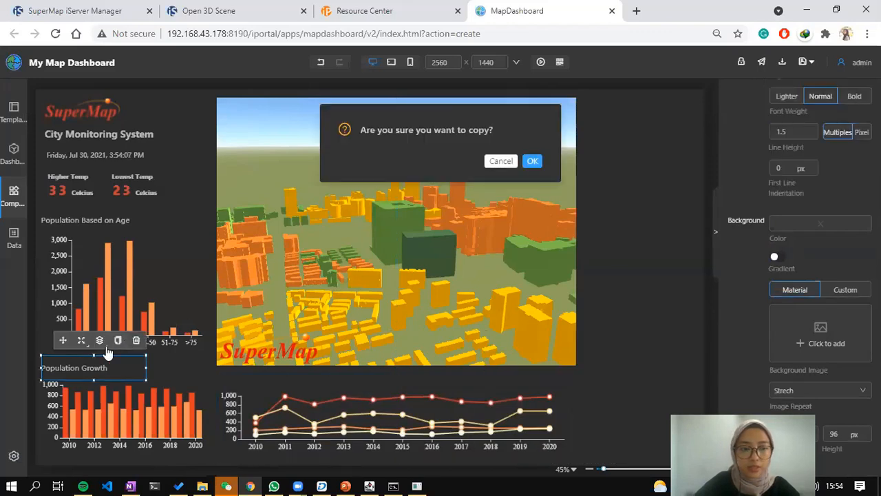
{"action": "left_click_drag", "start_coordinate": [70, 351], "coordinate": [265, 352]}
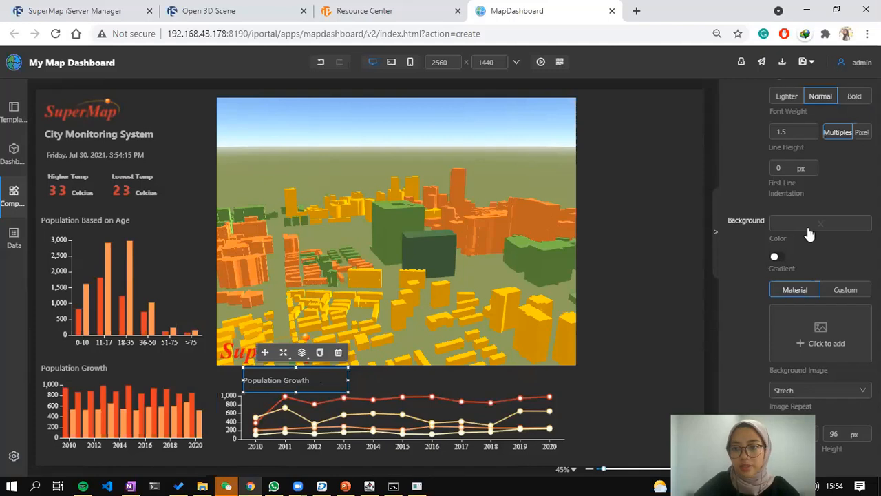
Change the copied heading's text to 'Yearly Wage Rate', then undo an accidental nudge of the original.
{"action": "left_click", "coordinate": [810, 235]}
{"action": "scroll", "coordinate": [821, 192], "scroll_direction": "up", "scroll_amount": 5}
{"action": "key", "text": "ctrl+a"}
{"action": "key", "text": "BackSpace"}
{"action": "type", "text": "Year"}
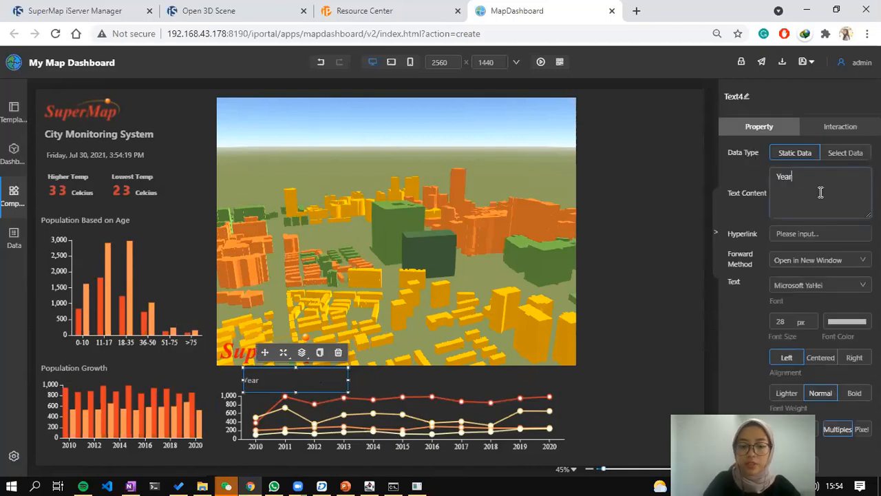
{"action": "type", "text": "ly W"}
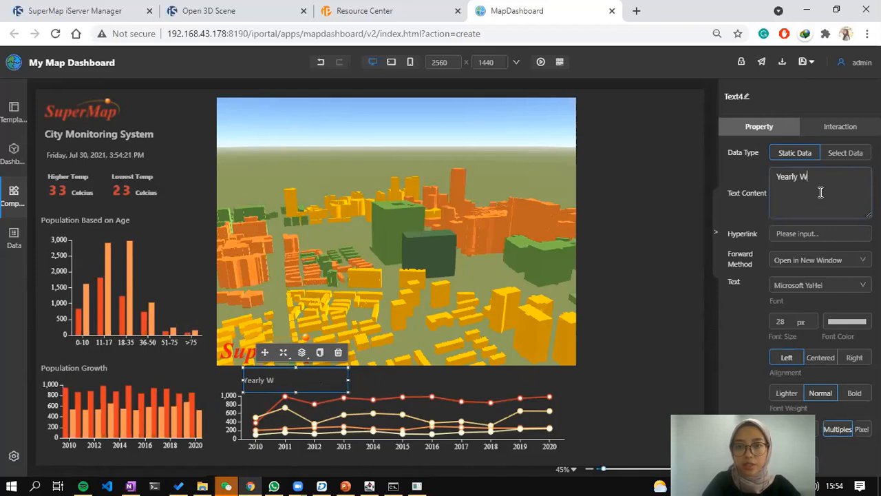
{"action": "type", "text": "age Rate"}
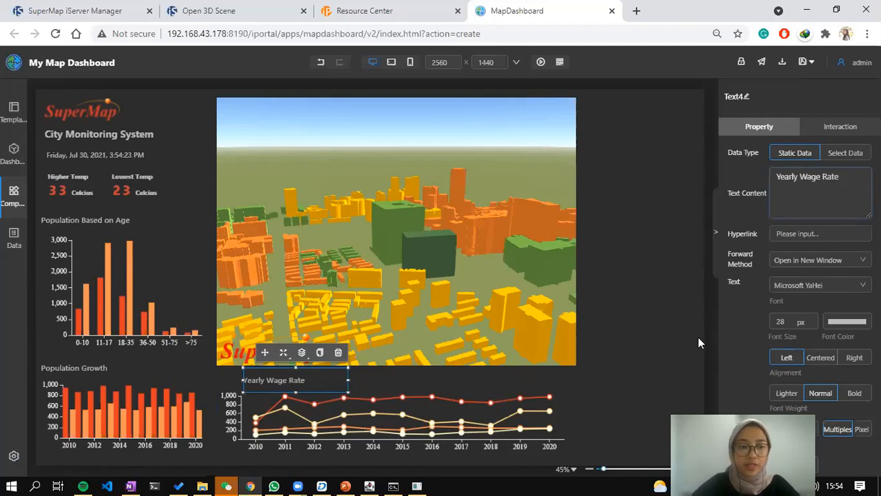
{"action": "left_click", "coordinate": [698, 337]}
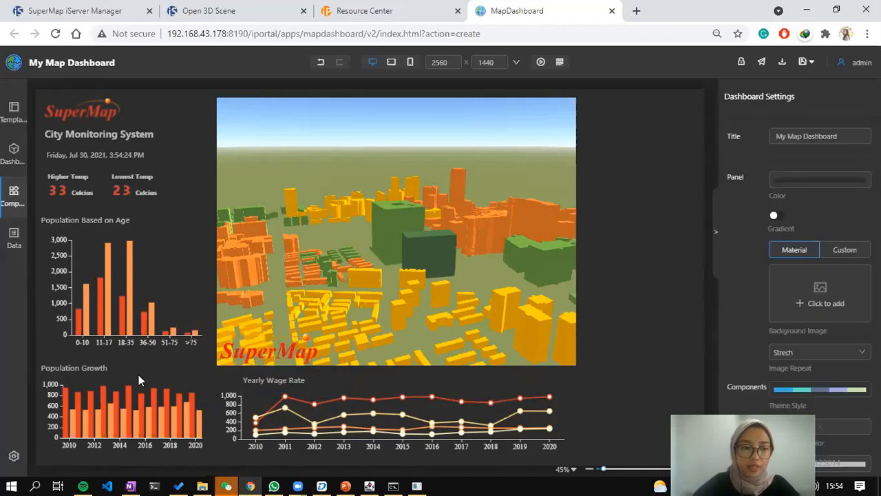
{"action": "left_click", "coordinate": [83, 370]}
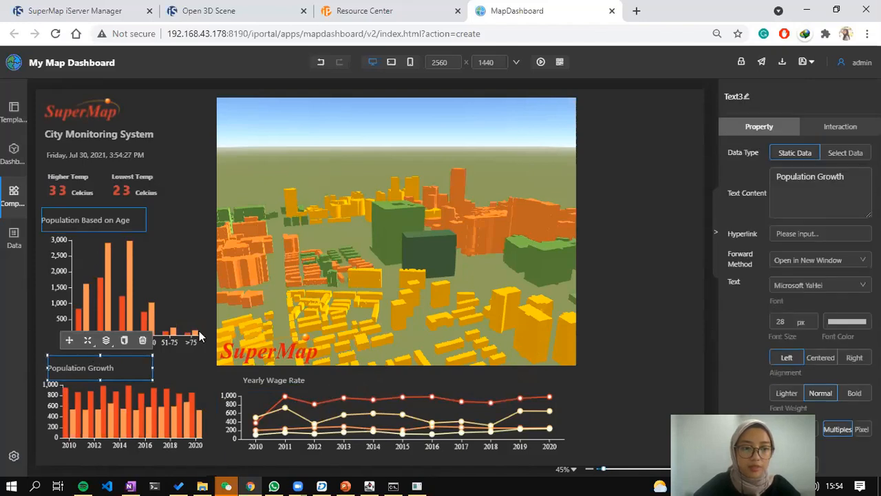
{"action": "key", "text": "ctrl+z"}
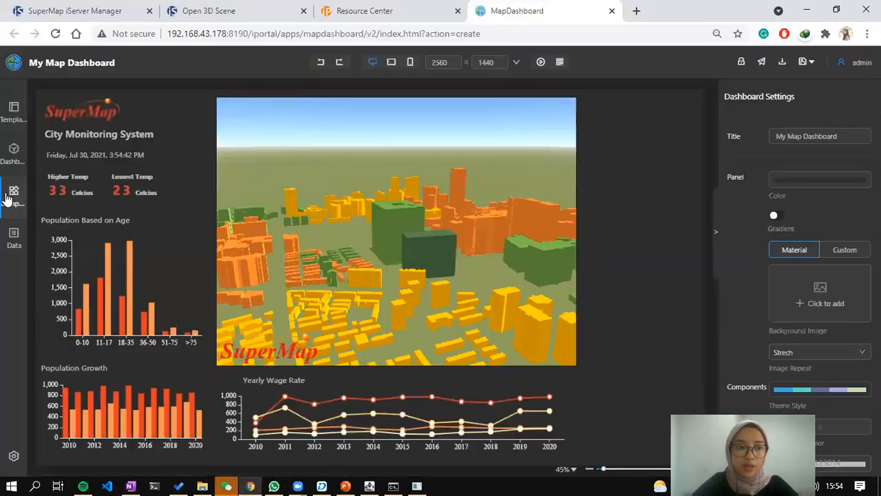
Add a ring progress bar at the top right of the dashboard and shrink it.
{"action": "left_click", "coordinate": [14, 197]}
{"action": "scroll", "coordinate": [142, 338], "scroll_direction": "down", "scroll_amount": 2}
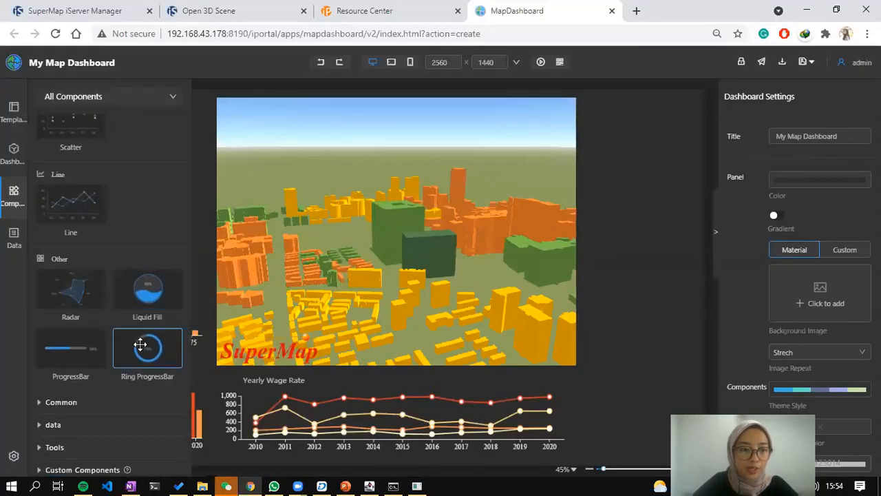
{"action": "left_click_drag", "start_coordinate": [140, 345], "coordinate": [623, 132]}
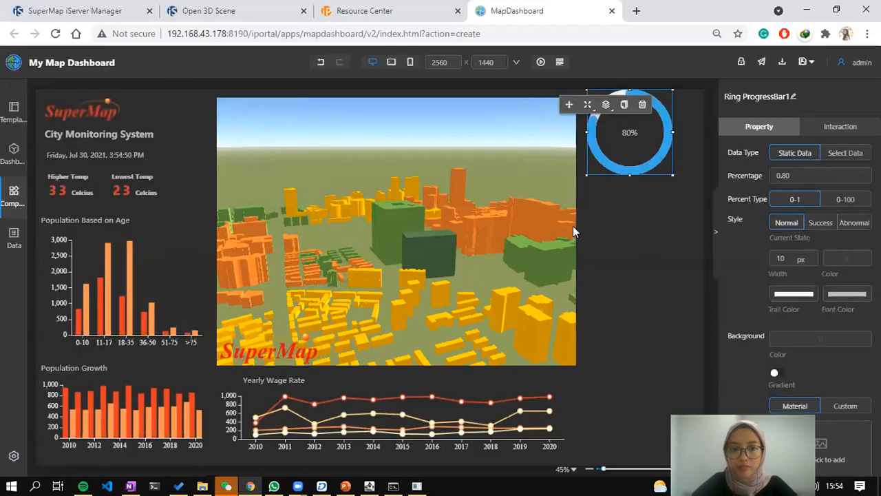
{"action": "key", "text": "alt+Tab"}
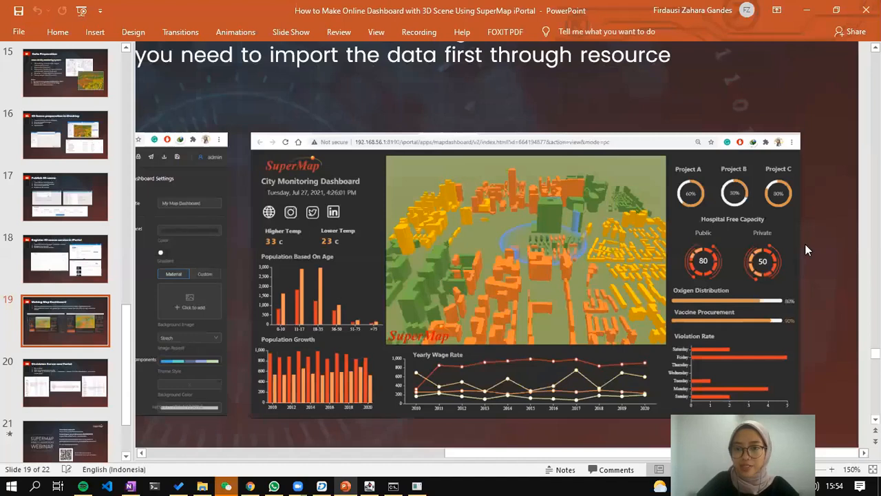
{"action": "key", "text": "alt+Tab"}
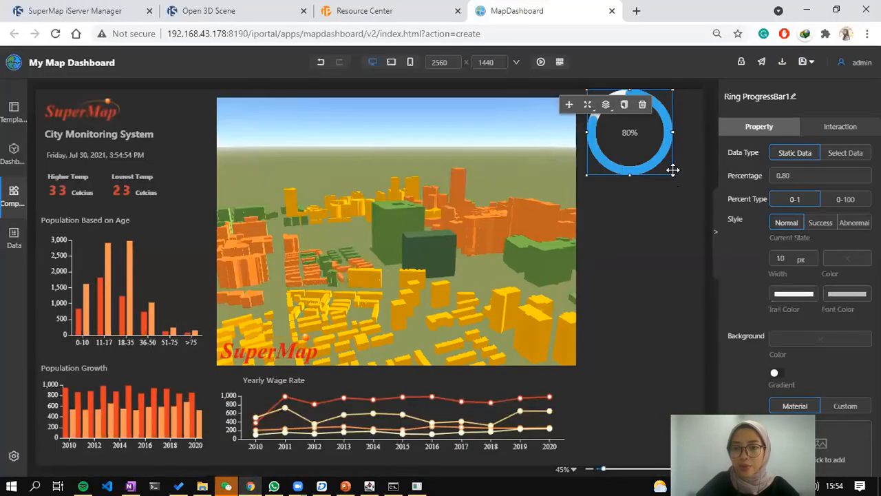
{"action": "left_click_drag", "start_coordinate": [672, 177], "coordinate": [614, 165]}
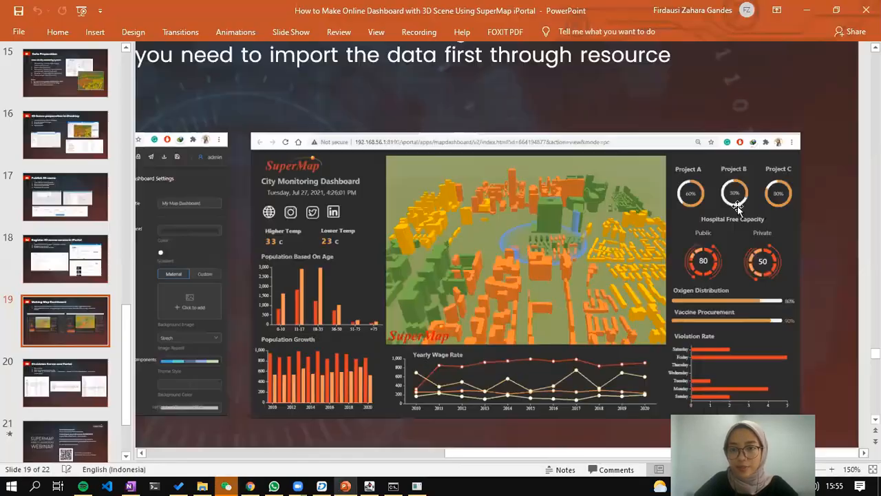
{"action": "key", "text": "alt+Tab"}
{"action": "key", "text": "alt+Tab"}
Set the ring's percentage to 0.6 so it reads 60%.
{"action": "double_click", "coordinate": [781, 177]}
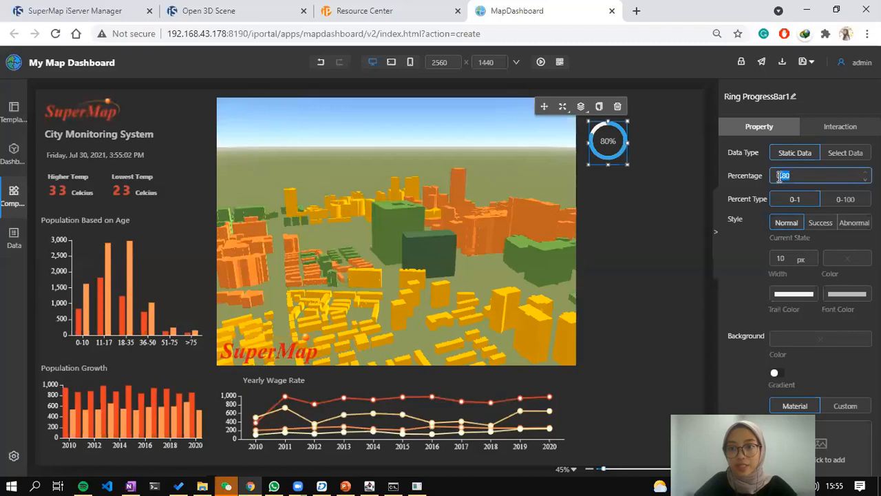
{"action": "type", "text": "60"}
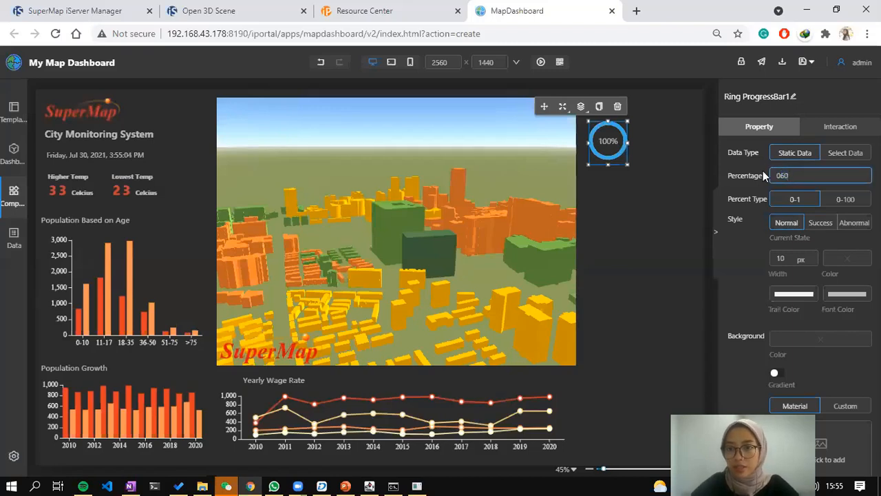
{"action": "key", "text": "BackSpace"}
{"action": "key", "text": "BackSpace"}
{"action": "type", "text": ".6"}
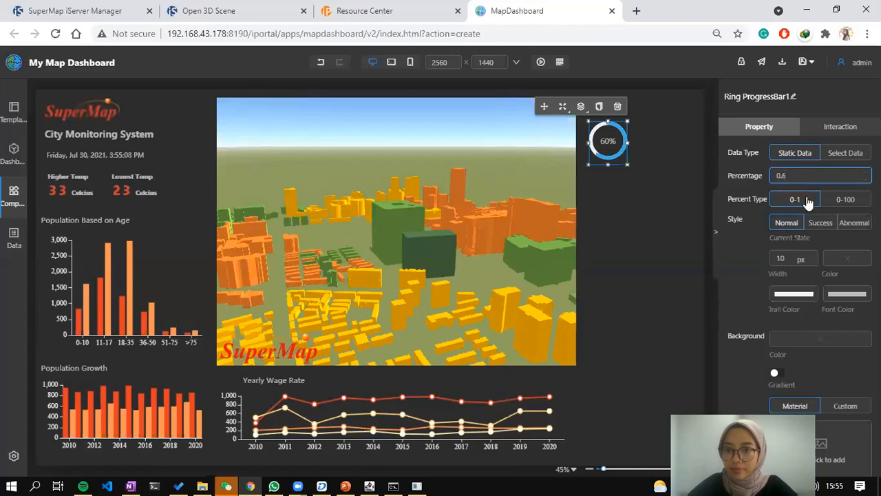
Change the ring's colour to orange in the colour picker.
{"action": "left_click", "coordinate": [840, 261]}
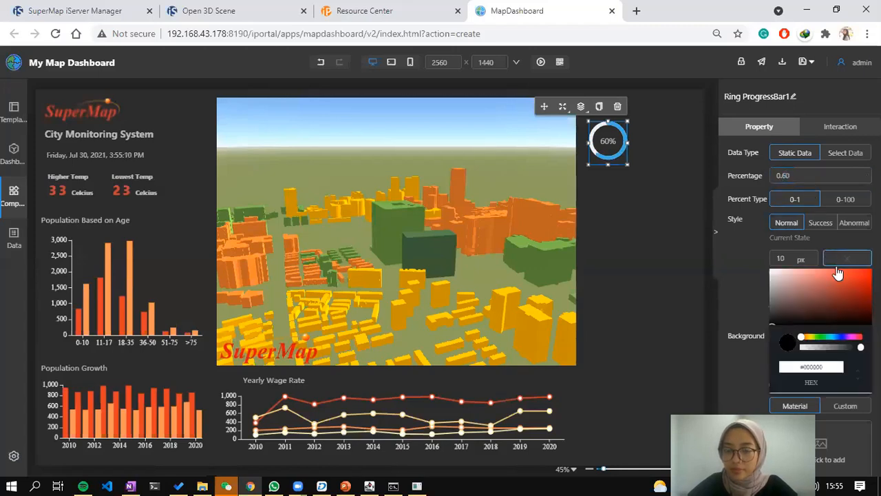
{"action": "left_click", "coordinate": [740, 276]}
{"action": "key", "text": "alt+Tab"}
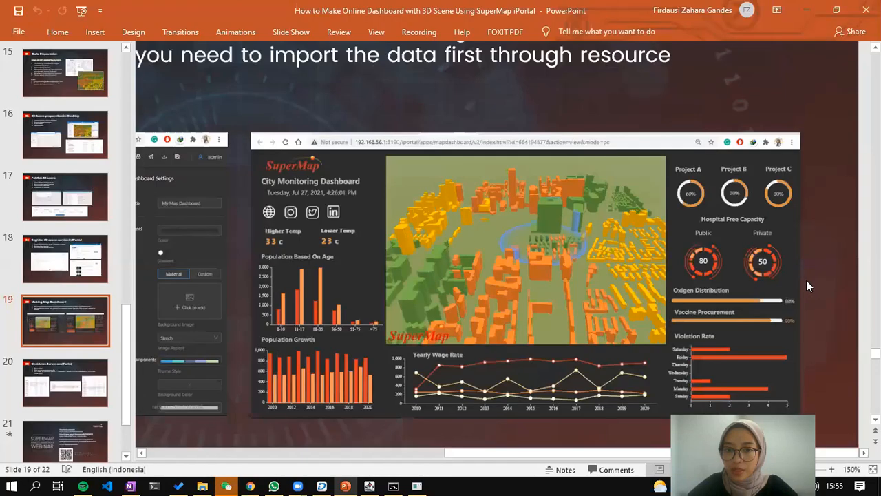
{"action": "key", "text": "alt+Tab"}
{"action": "left_click", "coordinate": [836, 264]}
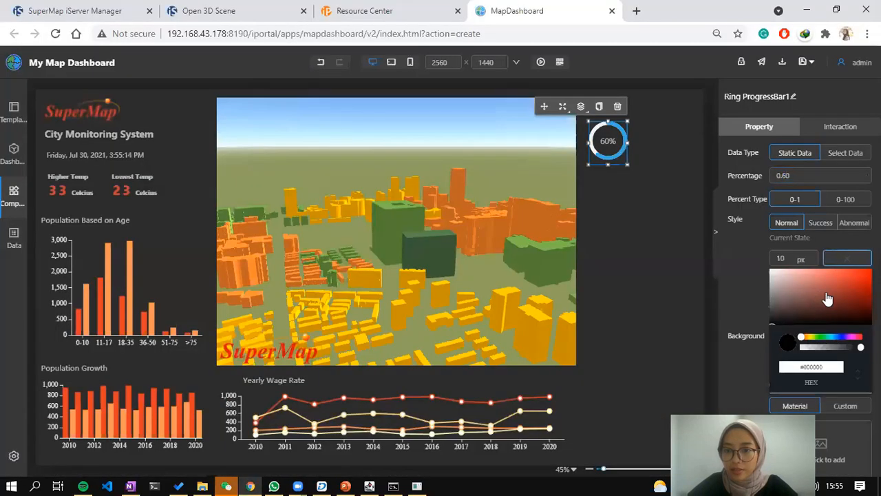
{"action": "left_click", "coordinate": [844, 290]}
{"action": "left_click", "coordinate": [840, 301]}
{"action": "left_click_drag", "start_coordinate": [807, 341], "coordinate": [802, 342]}
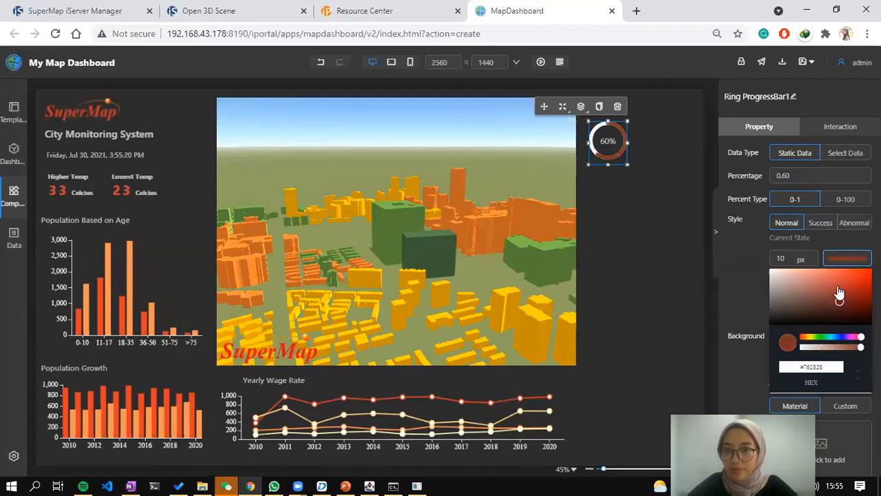
{"action": "left_click", "coordinate": [808, 340]}
{"action": "left_click", "coordinate": [806, 341]}
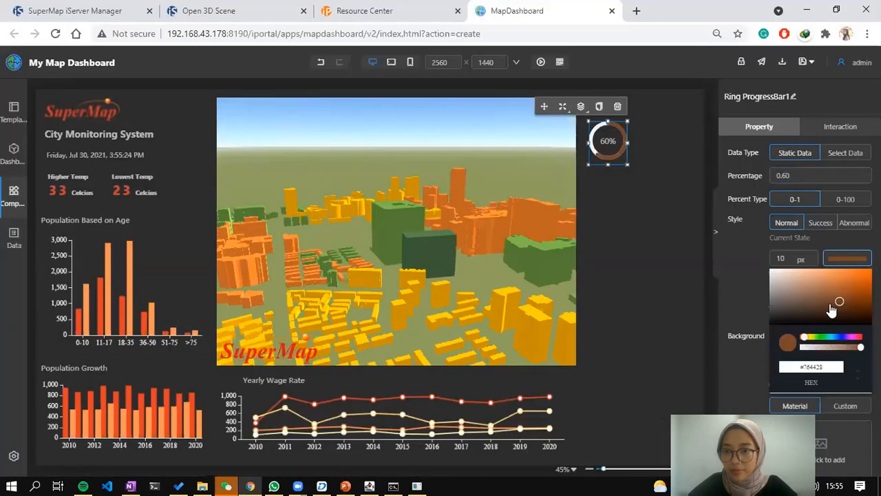
{"action": "left_click", "coordinate": [813, 296]}
{"action": "left_click", "coordinate": [830, 281]}
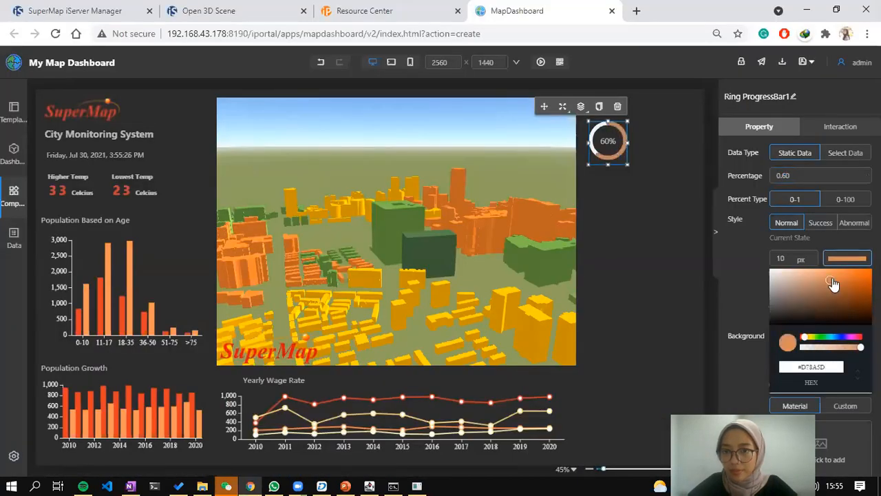
{"action": "left_click", "coordinate": [638, 160]}
Duplicate the 60% ring beside the original and set the copy's percentage to 30%.
{"action": "left_click_drag", "start_coordinate": [607, 122], "coordinate": [610, 122]}
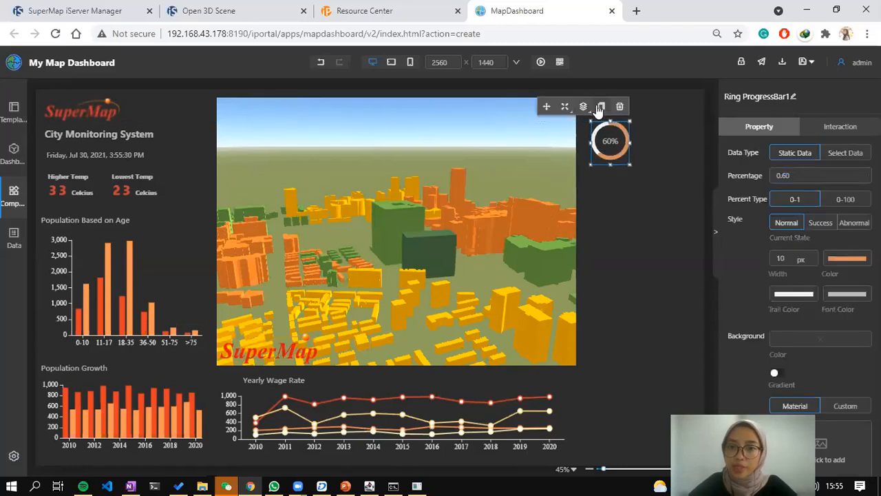
{"action": "left_click", "coordinate": [601, 106]}
{"action": "left_click", "coordinate": [532, 161]}
{"action": "left_click_drag", "start_coordinate": [632, 145], "coordinate": [676, 134]}
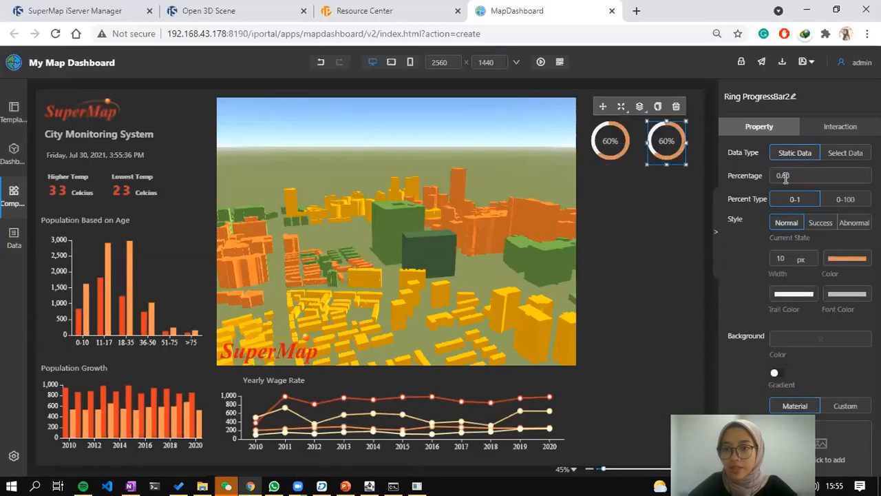
{"action": "left_click", "coordinate": [819, 175]}
{"action": "key", "text": "BackSpace"}
{"action": "type", "text": "3"}
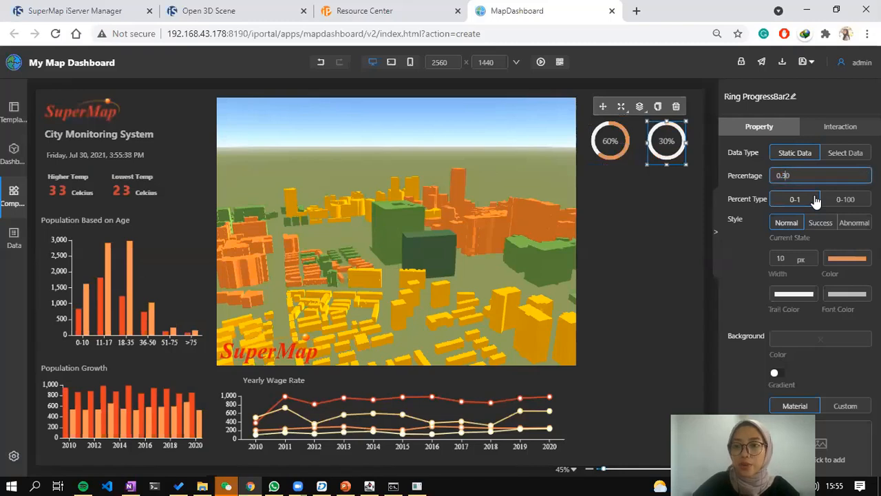
{"action": "left_click", "coordinate": [615, 194]}
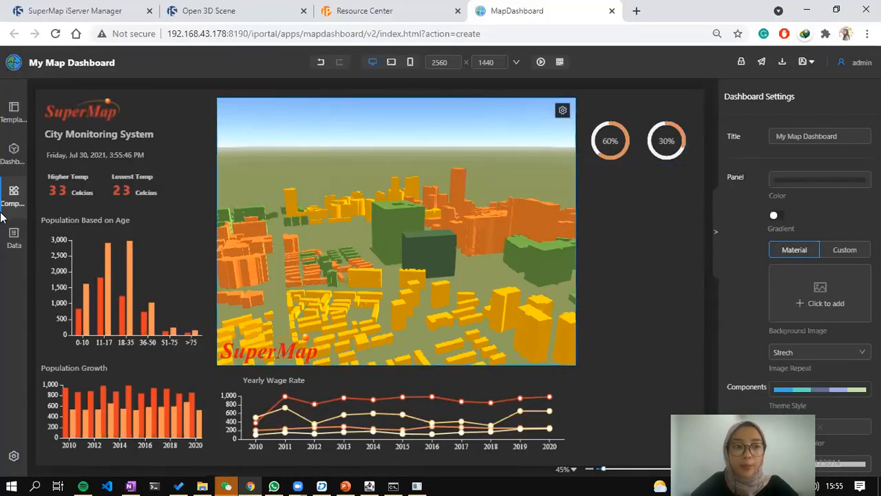
Copy the 'Population Based on Age' title above the first ring and relabel it 'Project A'.
{"action": "left_click", "coordinate": [13, 194]}
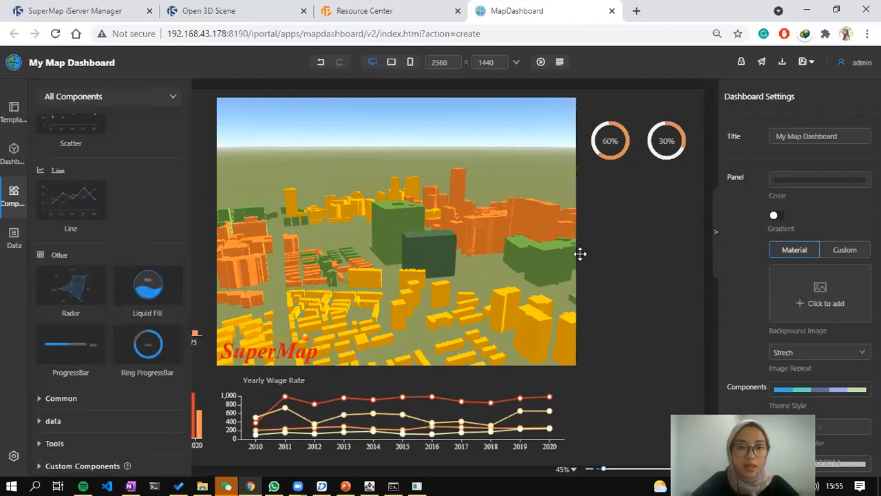
{"action": "left_click", "coordinate": [583, 254]}
{"action": "left_click", "coordinate": [103, 220]}
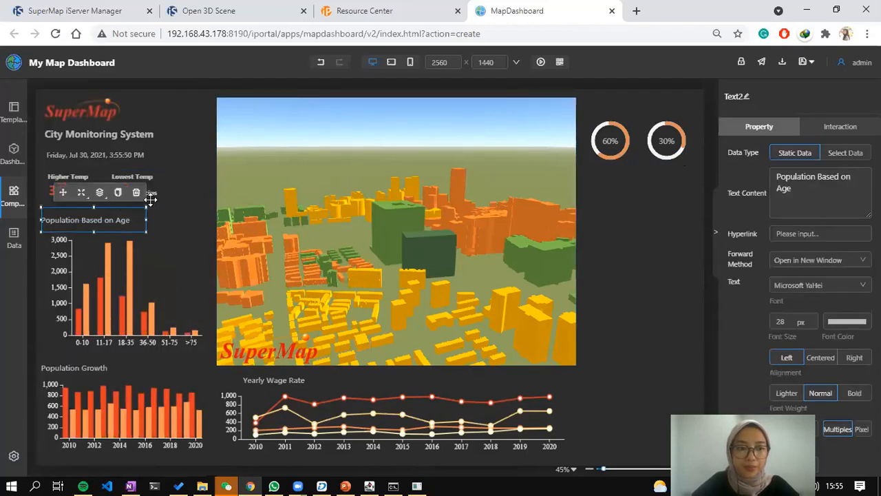
{"action": "left_click", "coordinate": [118, 192]}
{"action": "left_click", "coordinate": [534, 160]}
{"action": "left_click_drag", "start_coordinate": [95, 206], "coordinate": [607, 109]}
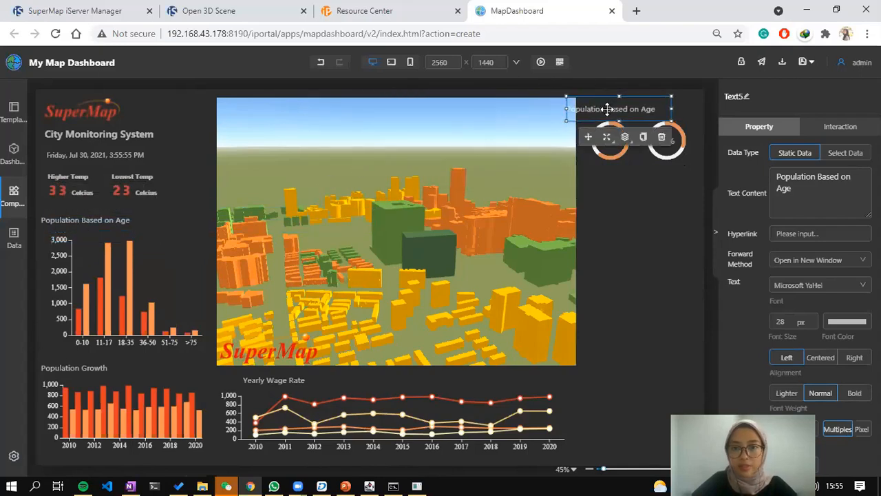
{"action": "triple_click", "coordinate": [818, 179]}
{"action": "type", "text": "Projec"}
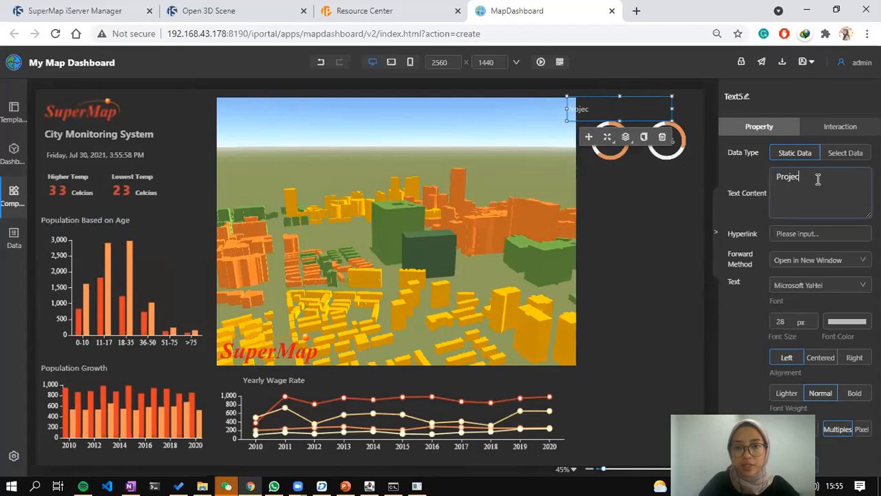
{"action": "type", "text": "t A"}
{"action": "left_click_drag", "start_coordinate": [637, 107], "coordinate": [614, 120]}
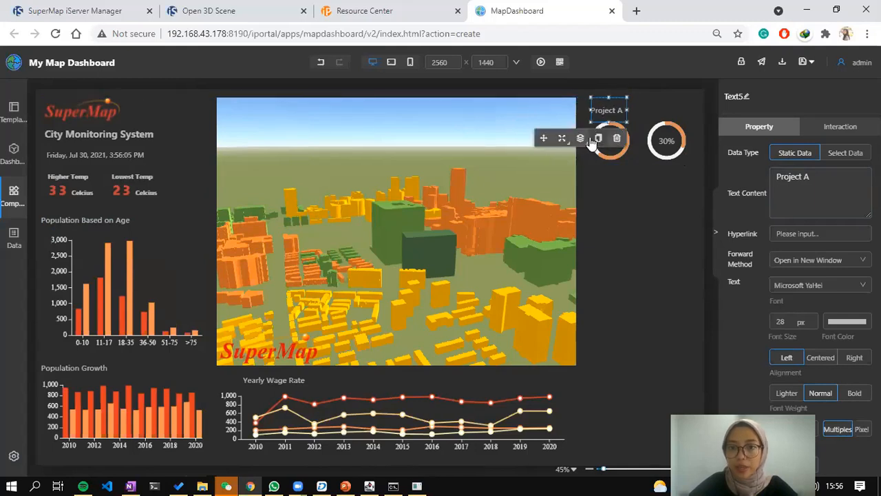
Duplicate the label above the 30% ring and change it to 'Project B'.
{"action": "left_click", "coordinate": [599, 138]}
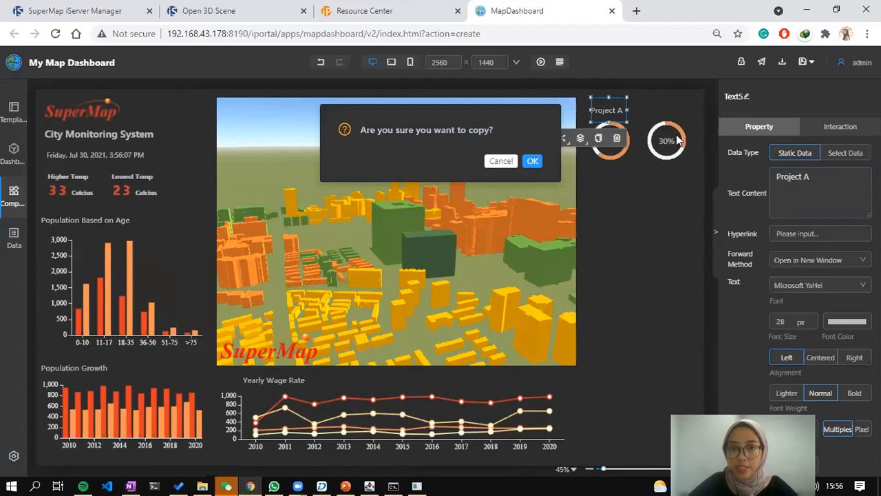
{"action": "key", "text": "Return"}
{"action": "left_click_drag", "start_coordinate": [623, 122], "coordinate": [667, 110]}
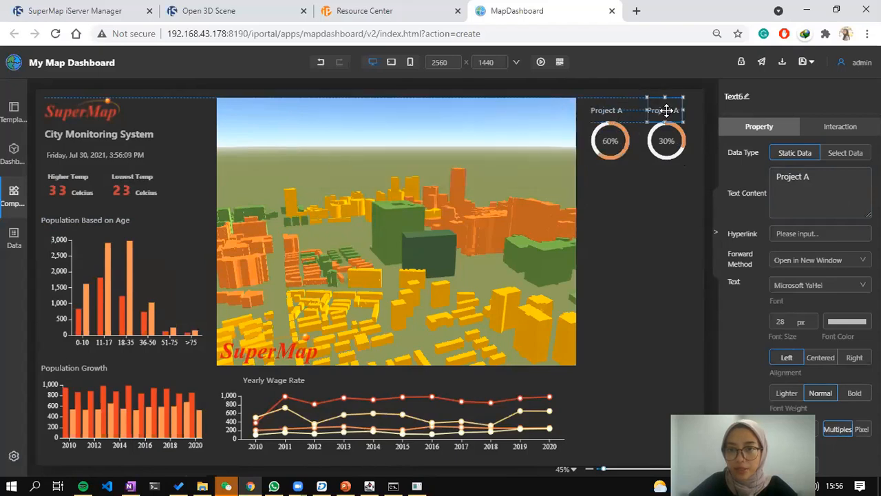
{"action": "left_click", "coordinate": [842, 184]}
{"action": "key", "text": "BackSpace"}
{"action": "type", "text": "B"}
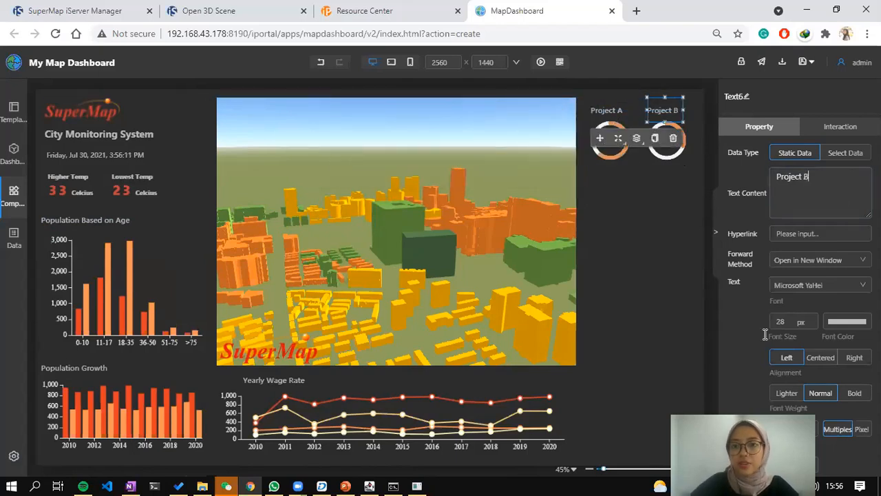
Duplicate the Project A label once more, dismissing an accidental bookmark popup.
{"action": "key", "text": "alt+Tab"}
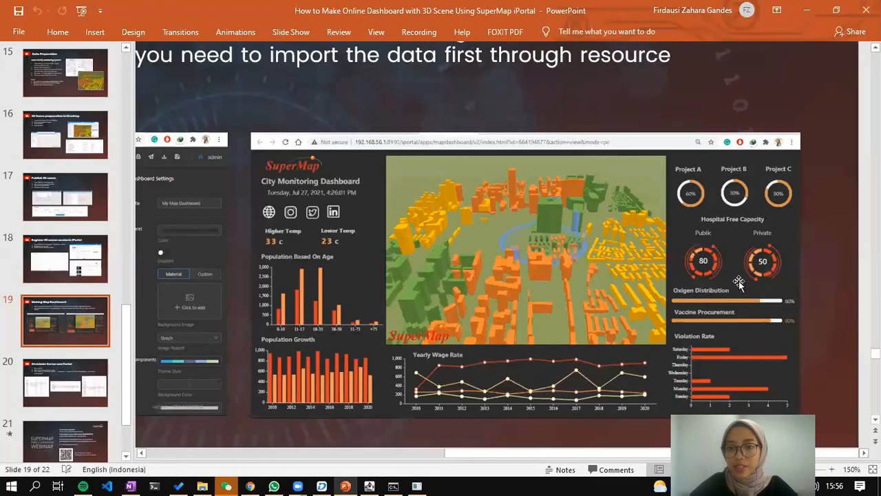
{"action": "key", "text": "alt+Tab"}
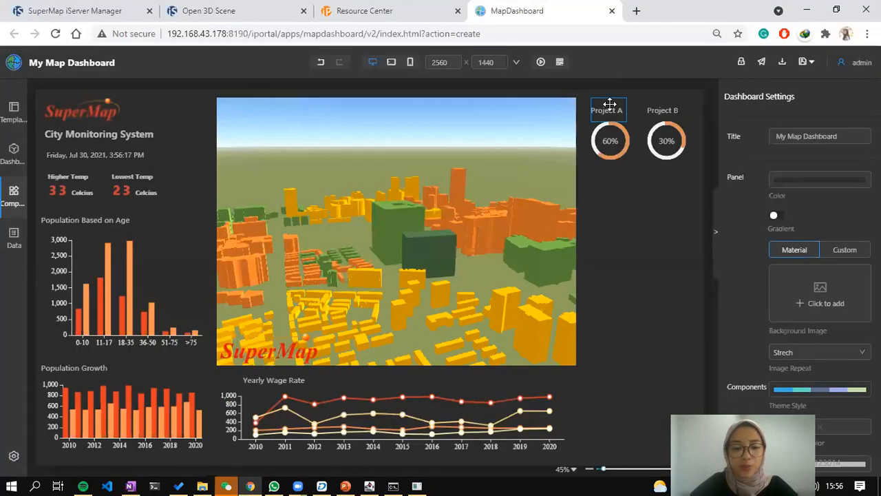
{"action": "left_click", "coordinate": [641, 104]}
{"action": "key", "text": "ctrl+d"}
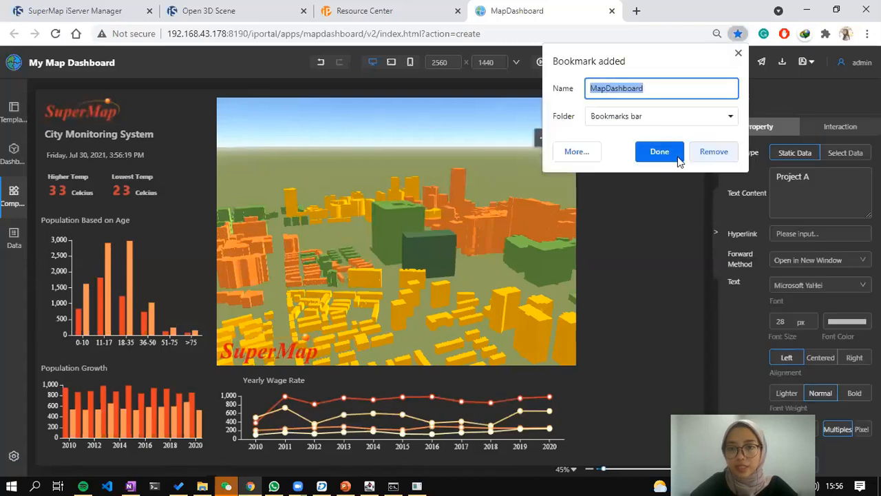
{"action": "left_click", "coordinate": [736, 55]}
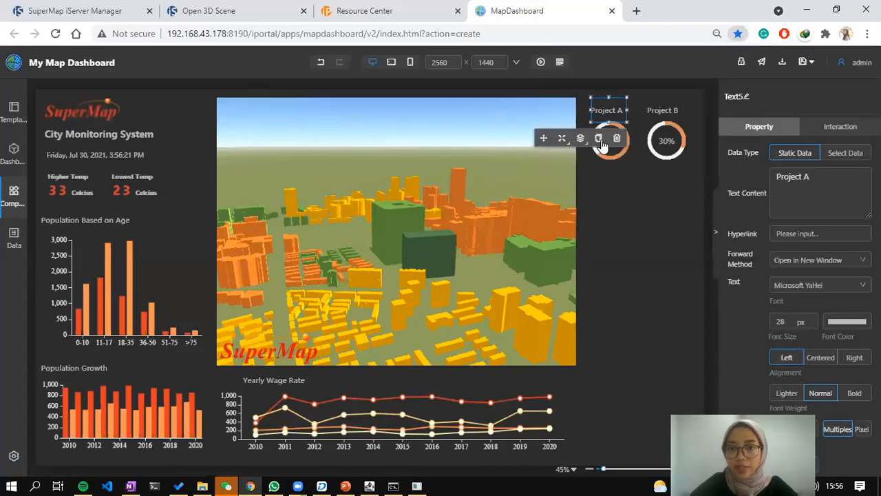
{"action": "left_click", "coordinate": [599, 139]}
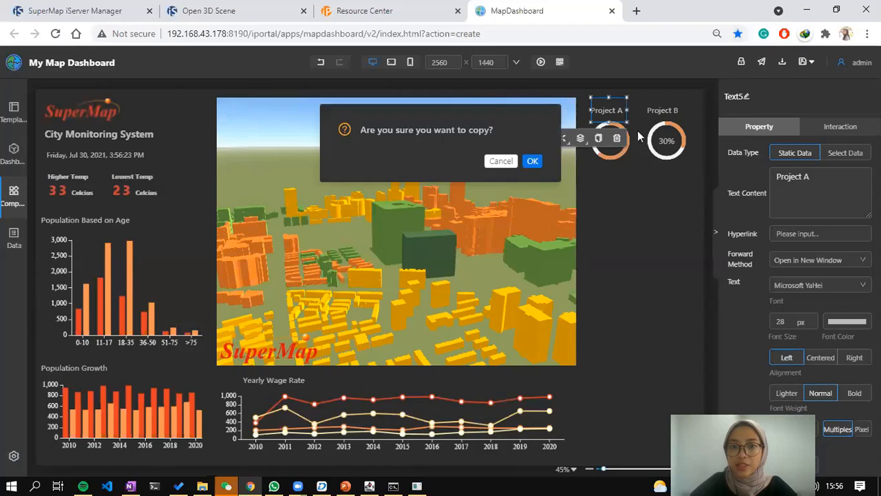
Retype the copied label as 'Hospital Information' and widen its box to fit.
{"action": "key", "text": "Return"}
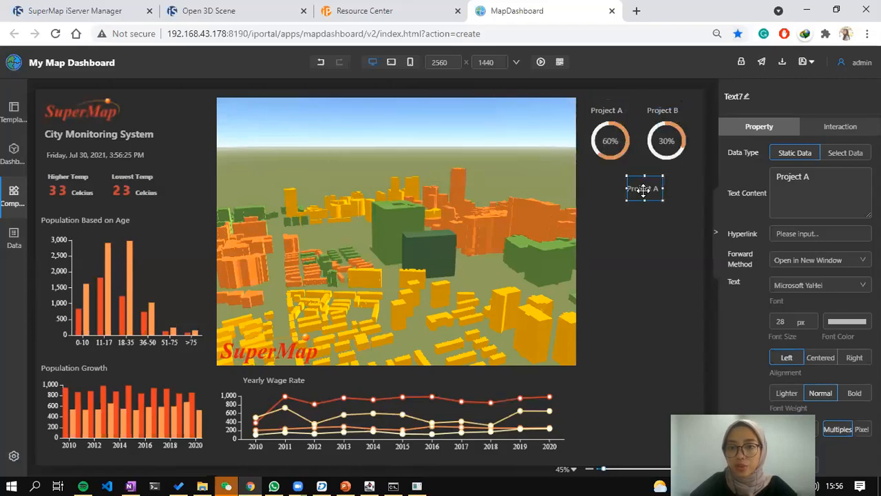
{"action": "key", "text": "alt+Tab"}
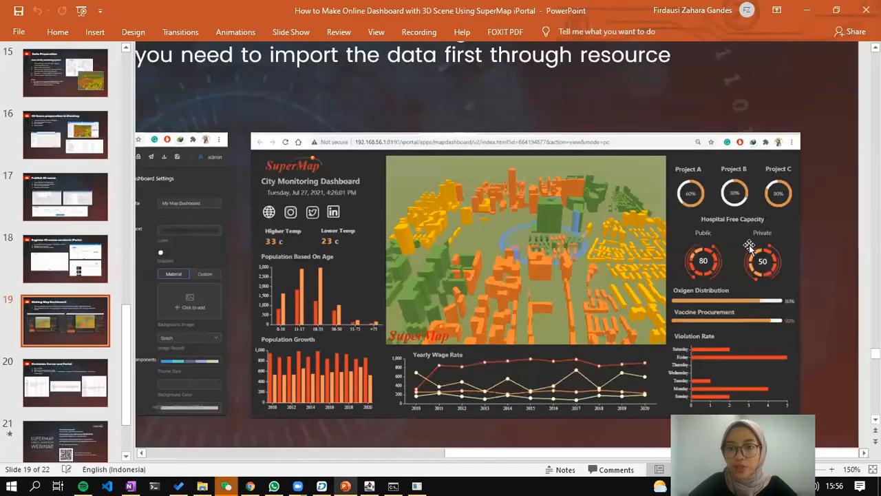
{"action": "key", "text": "alt+Tab"}
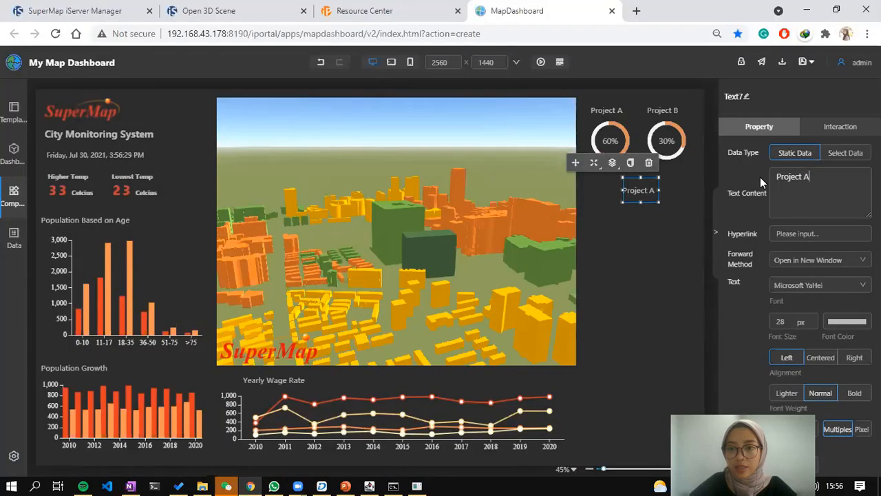
{"action": "key", "text": "ctrl+a"}
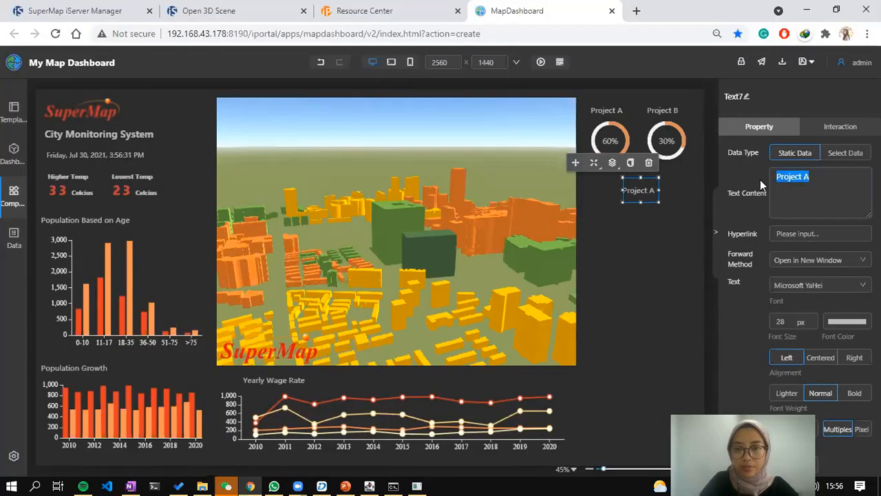
{"action": "type", "text": "Hospital"}
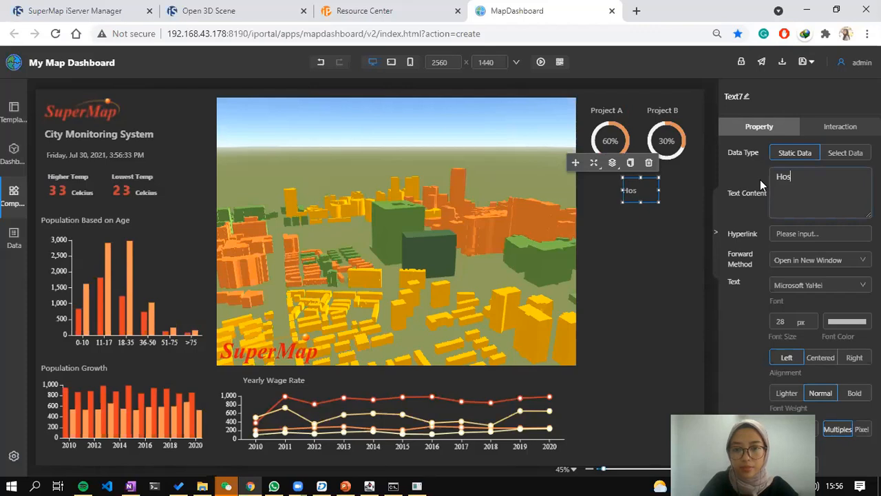
{"action": "type", "text": " Information"}
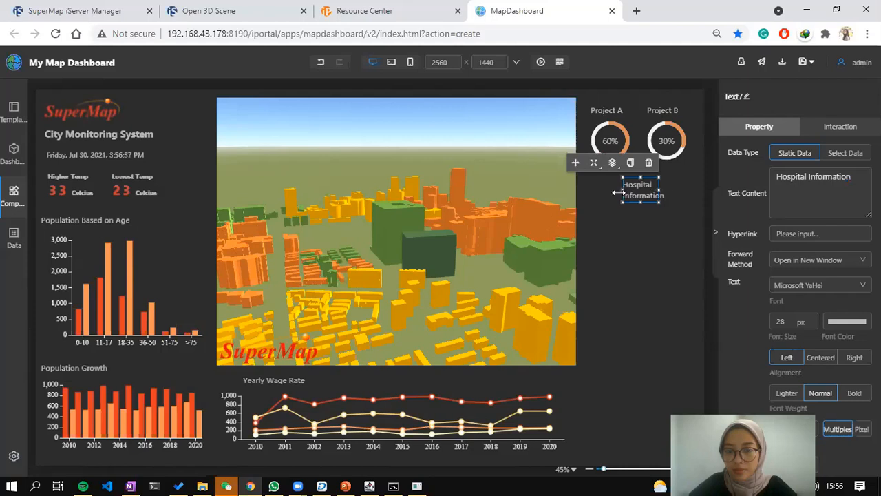
{"action": "left_click_drag", "start_coordinate": [617, 193], "coordinate": [597, 196]}
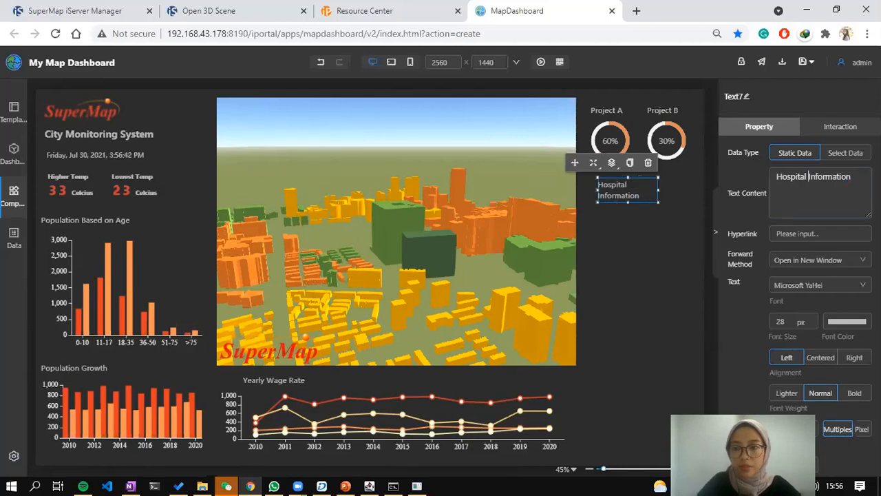
{"action": "type", "text": "Cappad"}
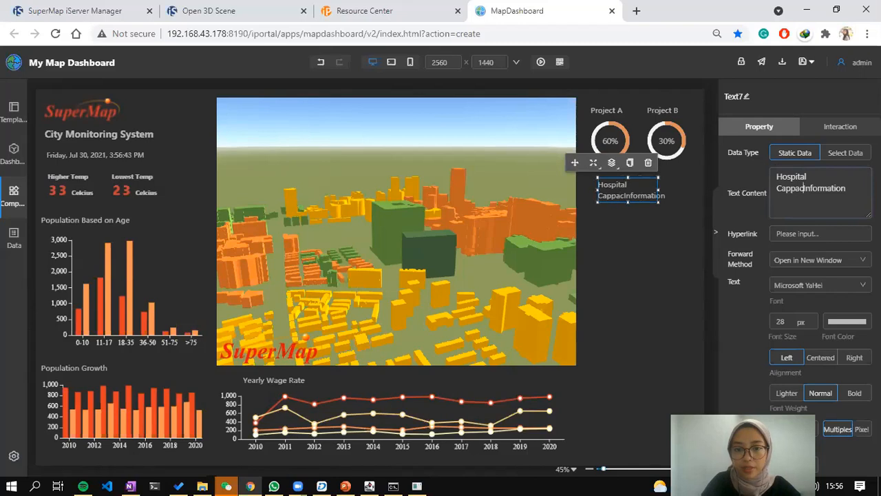
{"action": "type", "text": "it"}
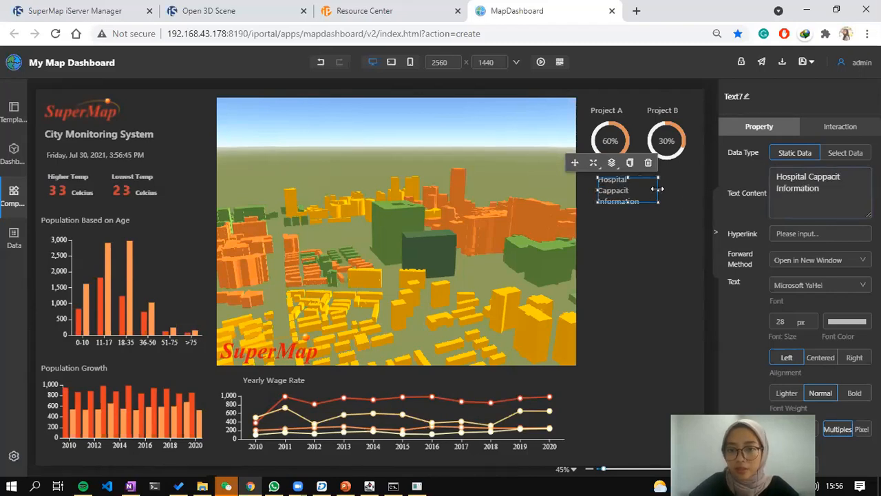
{"action": "left_click_drag", "start_coordinate": [683, 187], "coordinate": [686, 187]}
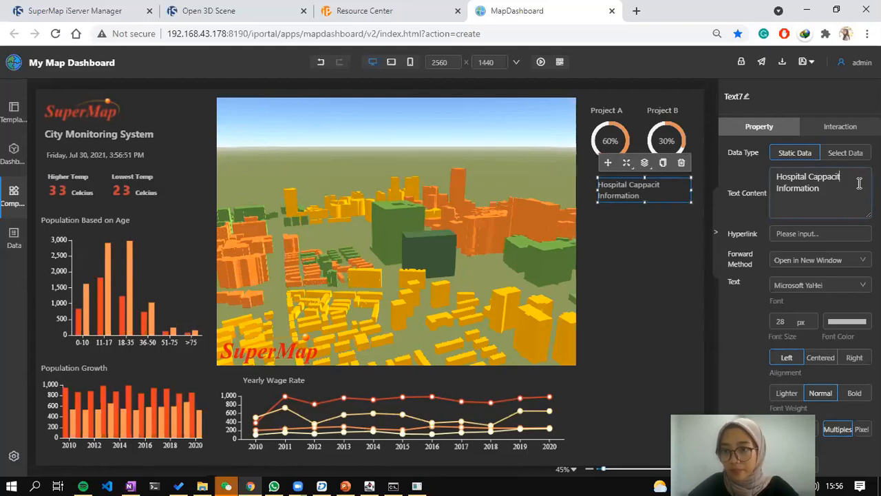
{"action": "left_click_drag", "start_coordinate": [819, 189], "coordinate": [793, 192]}
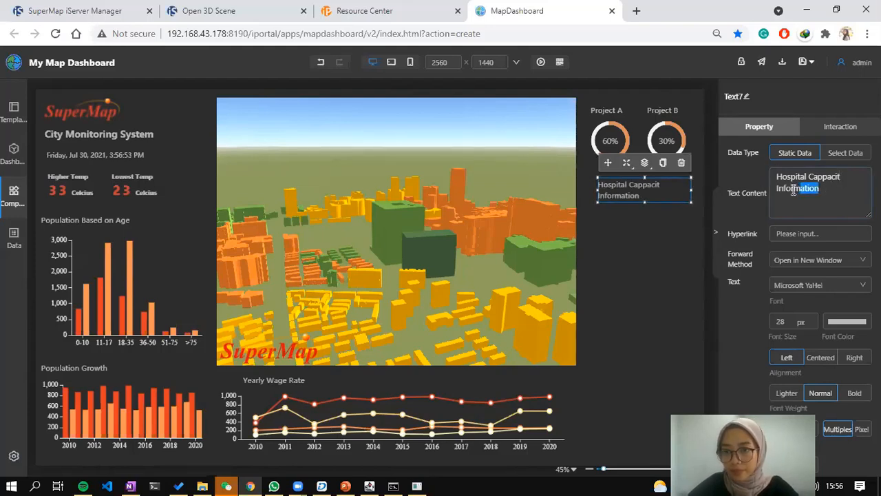
{"action": "key", "text": "BackSpace"}
{"action": "key", "text": "BackSpace"}
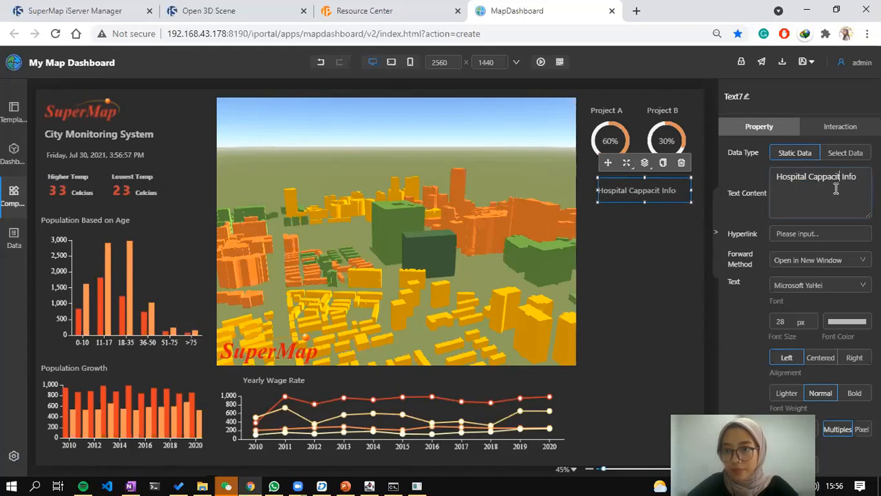
Replace the label text with 'Hospital Info' and center-align it.
{"action": "double_click", "coordinate": [846, 177]}
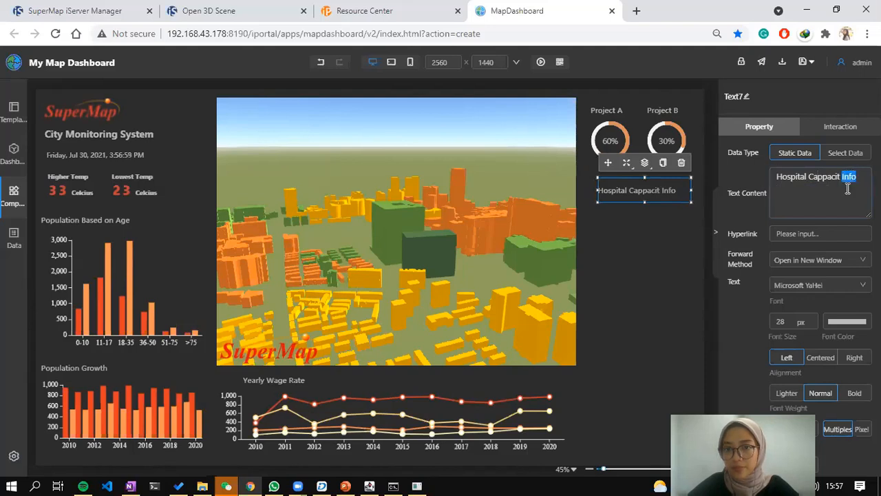
{"action": "key", "text": "Left"}
{"action": "key", "text": "BackSpace"}
{"action": "key", "text": "BackSpace"}
{"action": "key", "text": "BackSpace"}
{"action": "key", "text": "BackSpace"}
{"action": "key", "text": "BackSpace"}
{"action": "key", "text": "BackSpace"}
{"action": "key", "text": "BackSpace"}
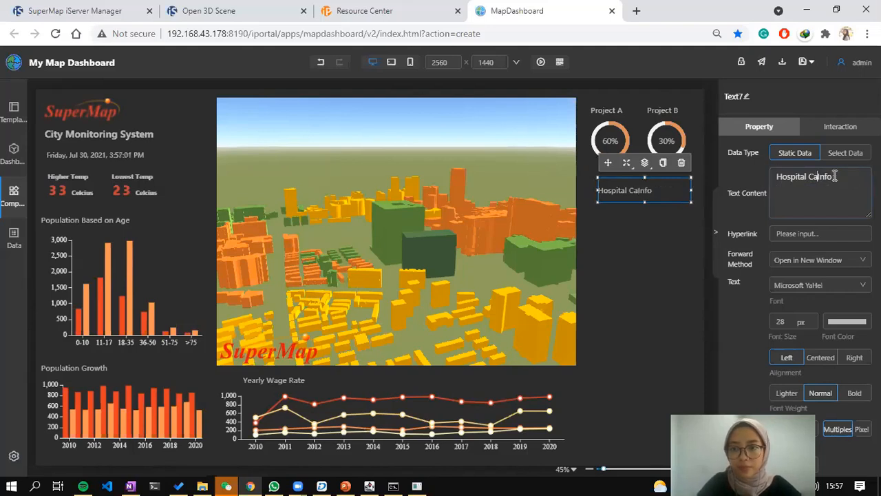
{"action": "type", "text": "ppacit"}
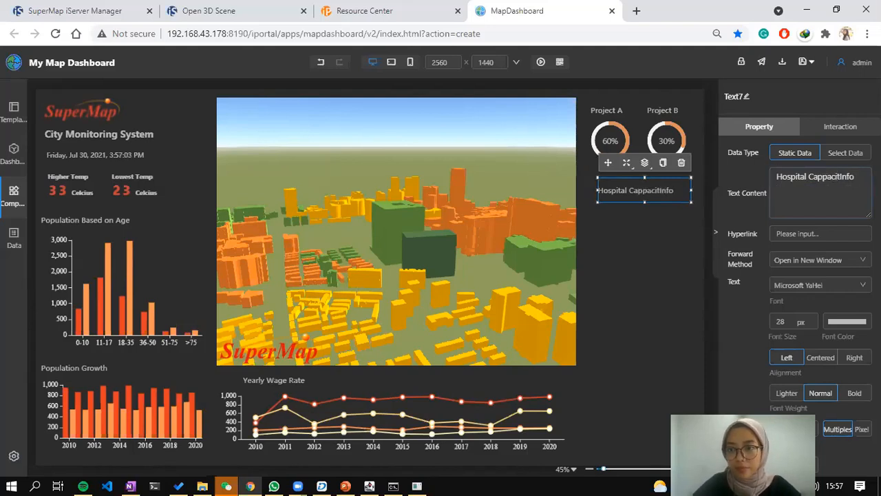
{"action": "key", "text": "ctrl+a"}
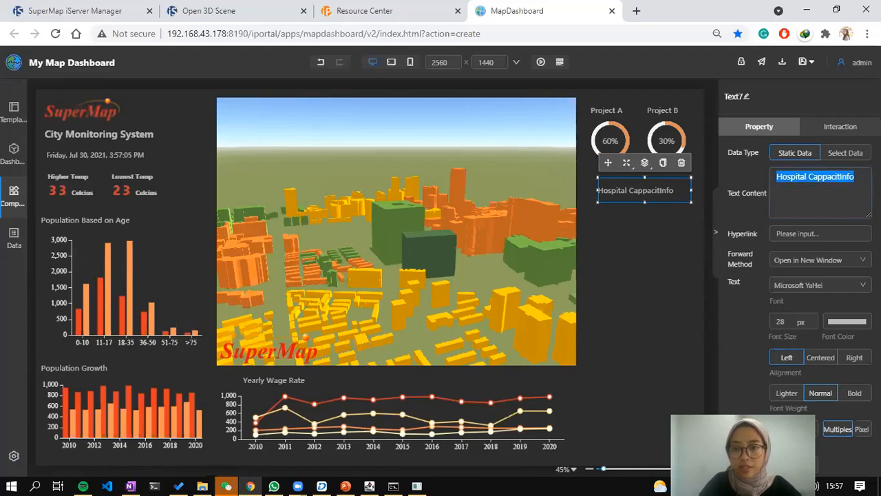
{"action": "type", "text": "Hospital"}
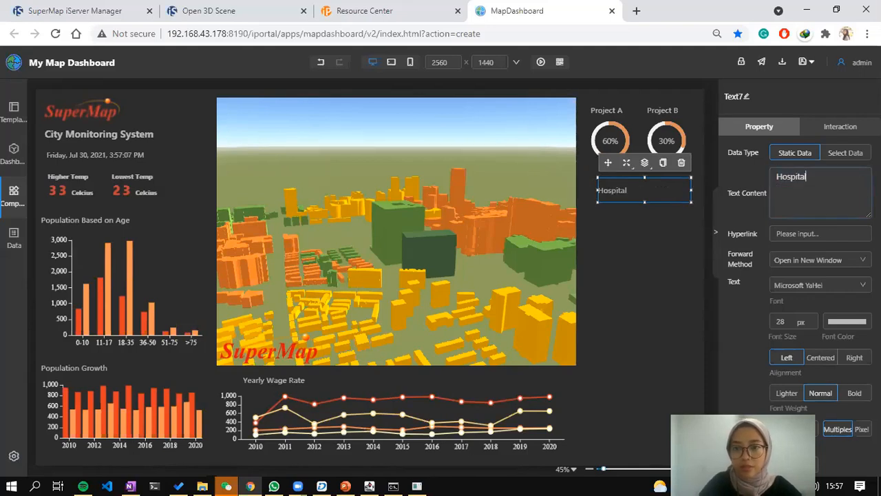
{"action": "type", "text": " Info"}
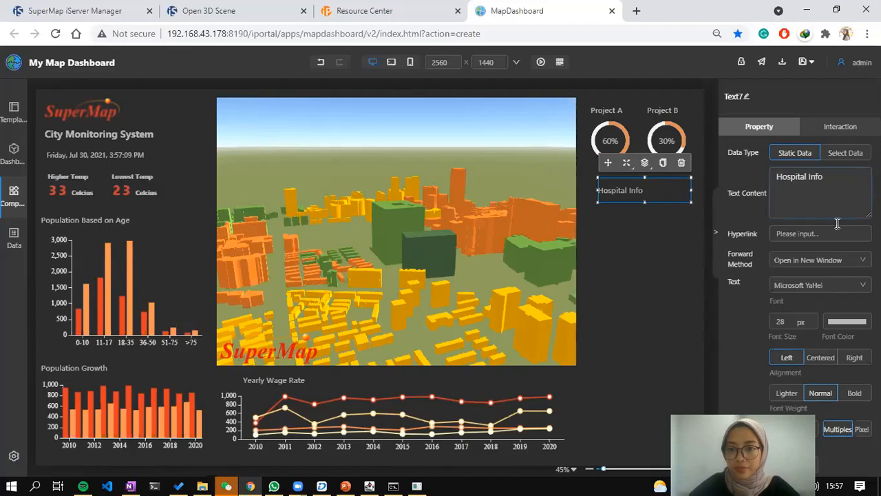
{"action": "left_click", "coordinate": [820, 359]}
Add a spinning gauge, shrink it, and position it under the Hospital Info heading.
{"action": "left_click_drag", "start_coordinate": [632, 192], "coordinate": [606, 143]}
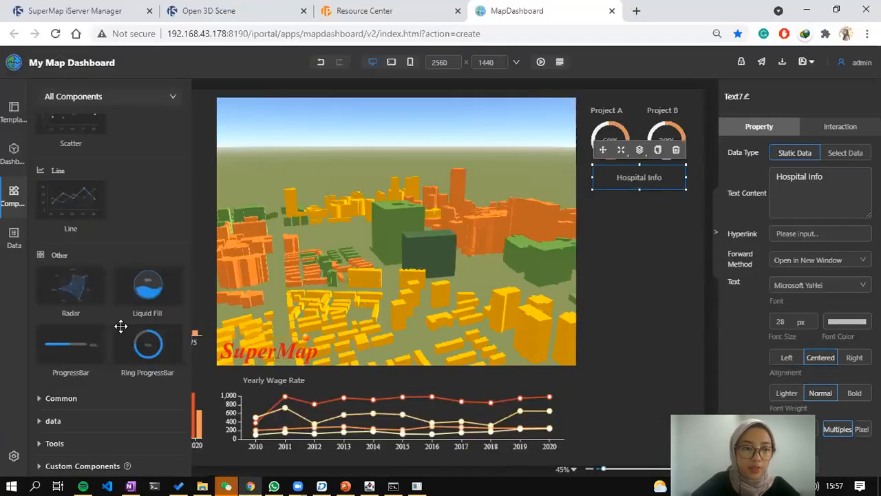
{"action": "scroll", "coordinate": [159, 303], "scroll_direction": "up", "scroll_amount": 5}
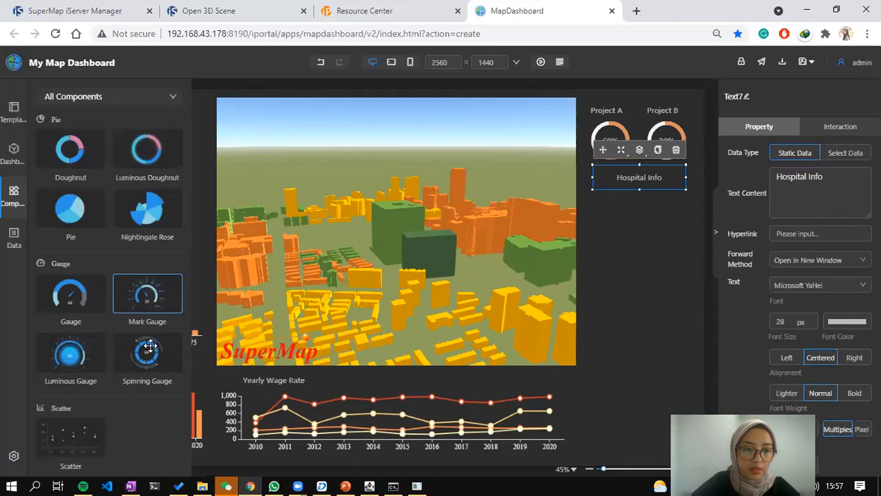
{"action": "left_click_drag", "start_coordinate": [166, 356], "coordinate": [614, 243]}
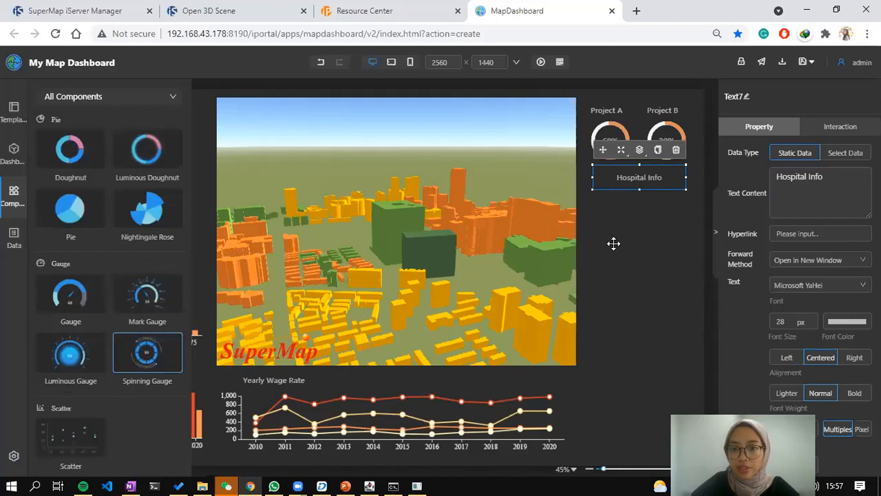
{"action": "left_click_drag", "start_coordinate": [637, 283], "coordinate": [575, 239]}
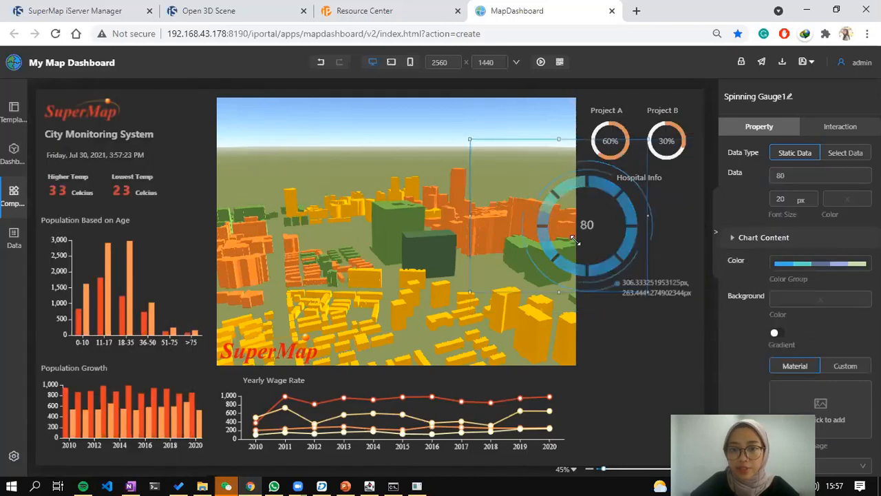
{"action": "left_click_drag", "start_coordinate": [555, 199], "coordinate": [527, 189]}
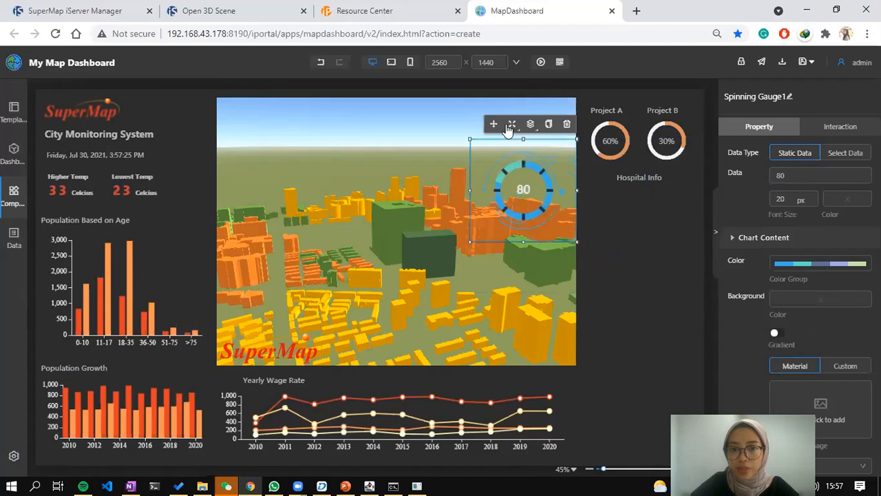
{"action": "left_click_drag", "start_coordinate": [587, 164], "coordinate": [677, 204]}
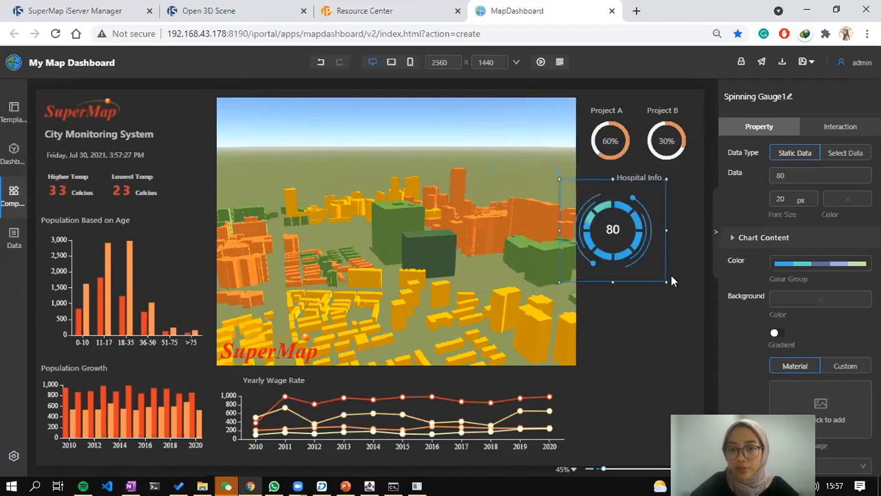
{"action": "left_click_drag", "start_coordinate": [629, 257], "coordinate": [632, 256]}
{"action": "left_click_drag", "start_coordinate": [550, 164], "coordinate": [564, 169]}
{"action": "left_click_drag", "start_coordinate": [648, 256], "coordinate": [630, 244]}
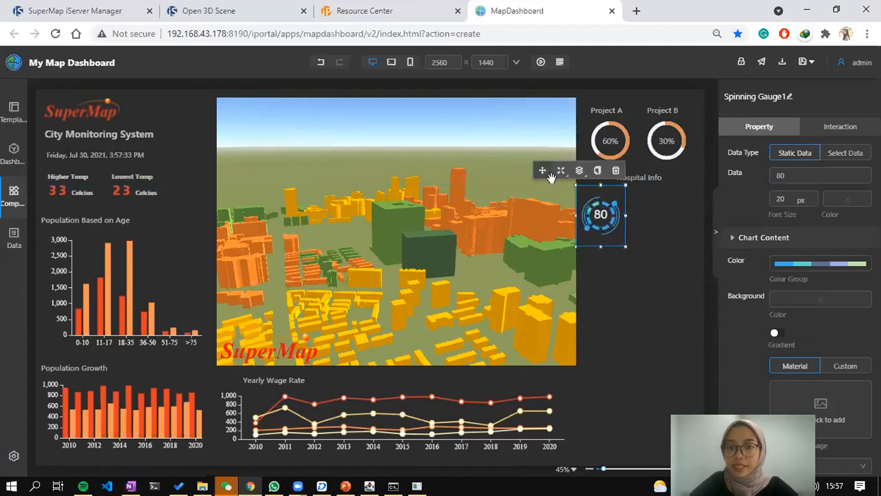
{"action": "left_click_drag", "start_coordinate": [555, 180], "coordinate": [556, 185]}
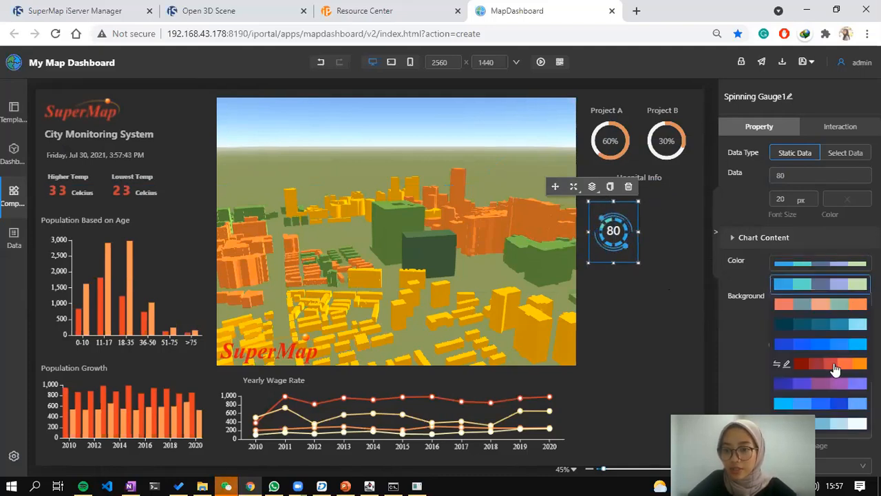
Apply the red-orange colour group, then duplicate the gauge beside it with Data 60.
{"action": "scroll", "coordinate": [840, 363], "scroll_direction": "down", "scroll_amount": 3}
{"action": "left_click", "coordinate": [835, 314]}
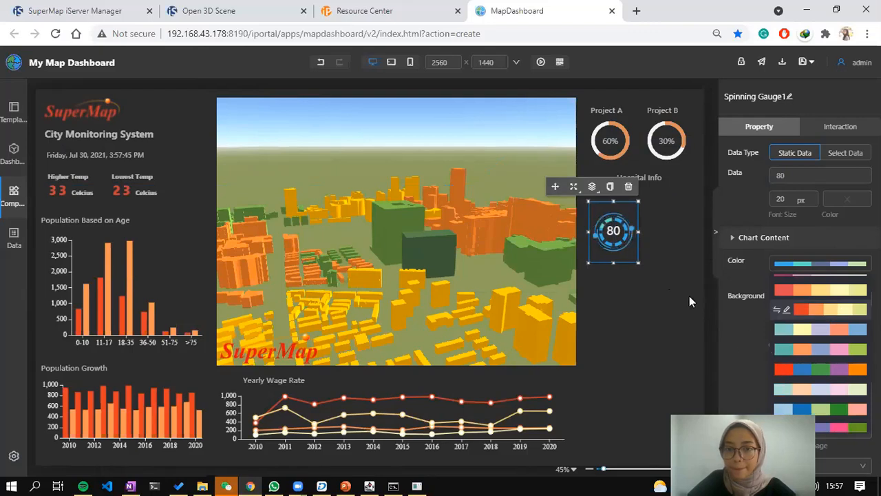
{"action": "left_click", "coordinate": [609, 186]}
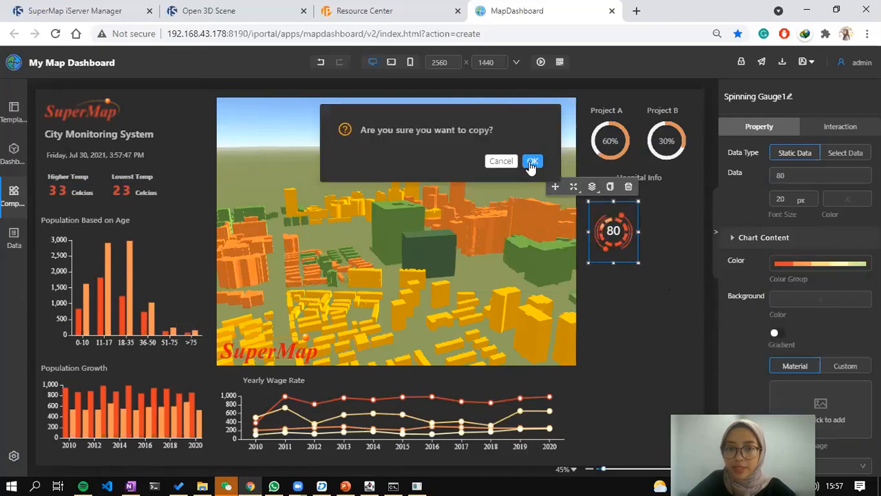
{"action": "key", "text": "Return"}
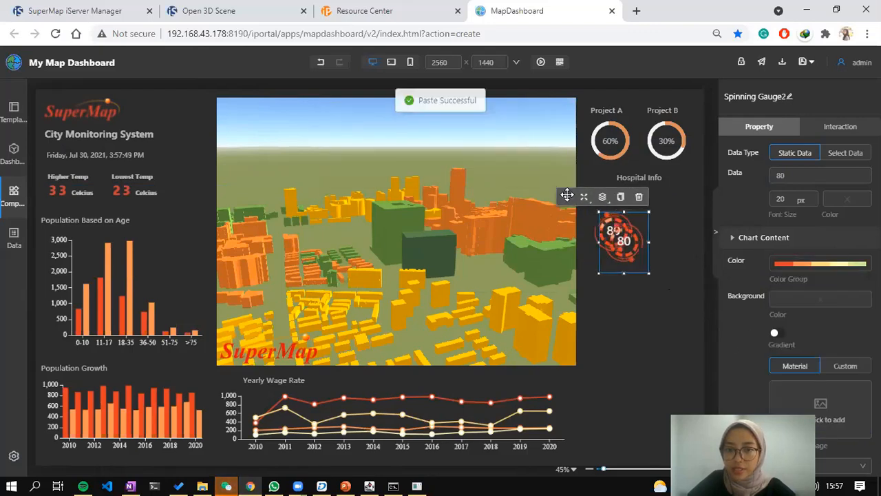
{"action": "left_click_drag", "start_coordinate": [611, 181], "coordinate": [613, 181]}
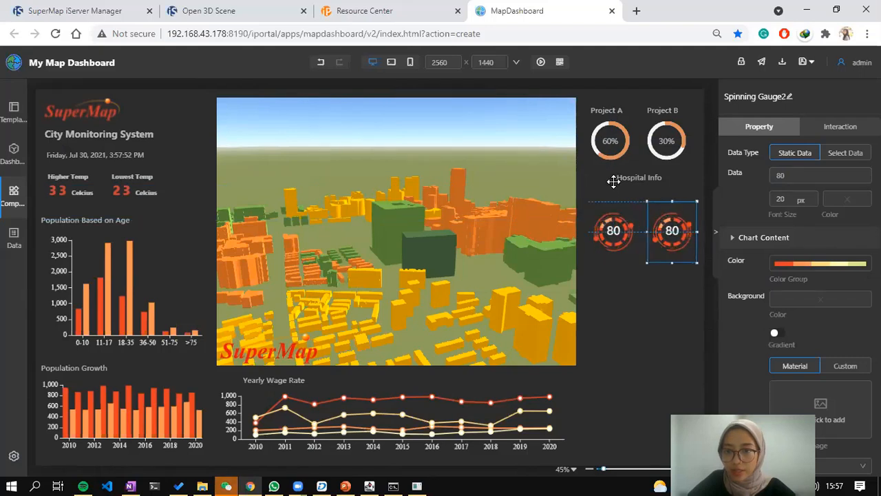
{"action": "left_click", "coordinate": [782, 174]}
{"action": "key", "text": "BackSpace"}
{"action": "type", "text": "6"}
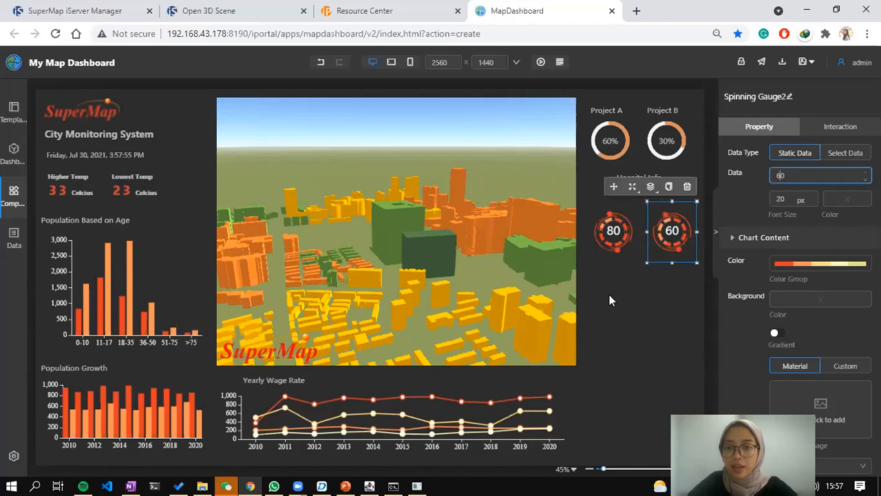
{"action": "left_click", "coordinate": [639, 160]}
{"action": "left_click", "coordinate": [646, 175]}
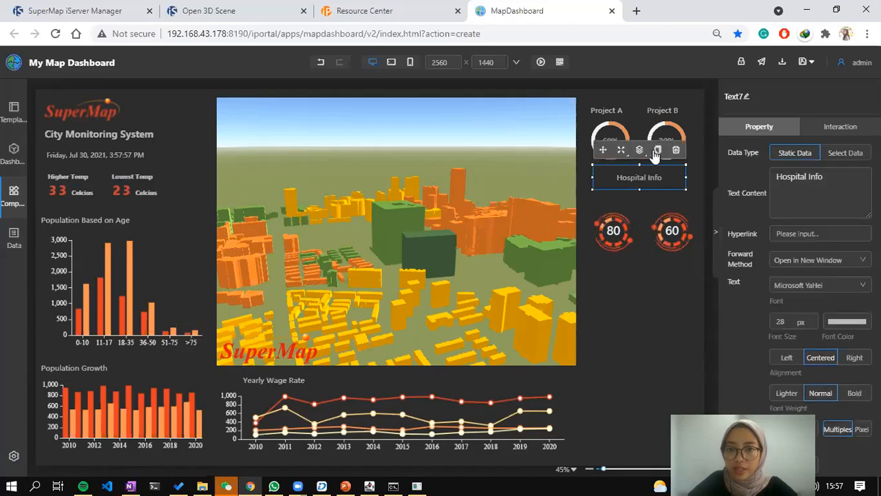
Copy the Hospital Info heading as a 'Public' label above the left gauge.
{"action": "left_click", "coordinate": [657, 150]}
{"action": "key", "text": "Return"}
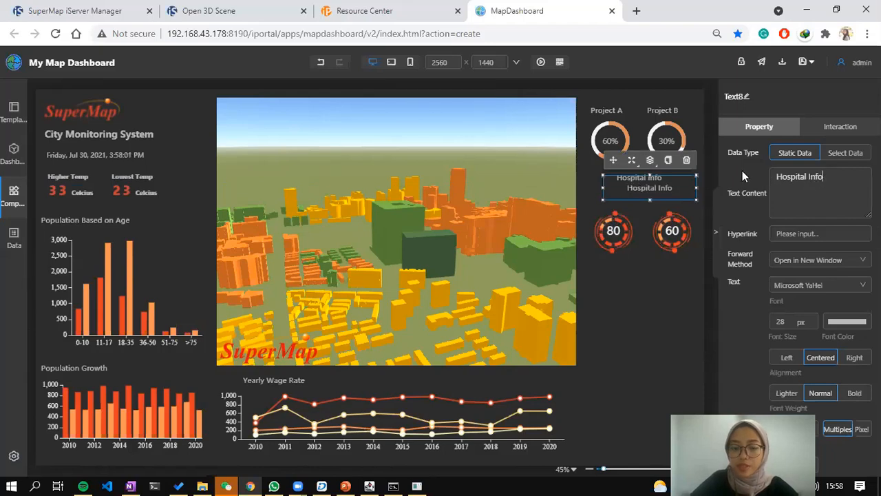
{"action": "key", "text": "ctrl+a"}
{"action": "type", "text": "Pubcl"}
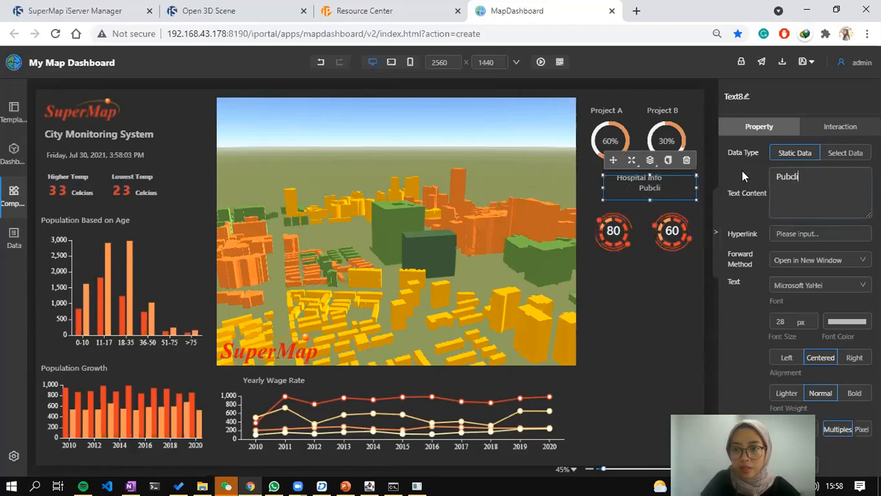
{"action": "key", "text": "BackSpace"}
{"action": "key", "text": "BackSpace"}
{"action": "type", "text": "lic"}
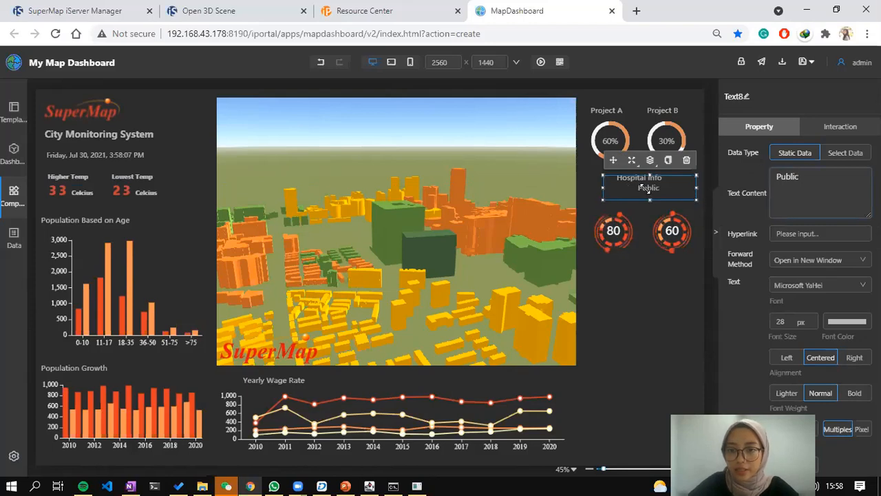
{"action": "left_click_drag", "start_coordinate": [645, 189], "coordinate": [643, 191]}
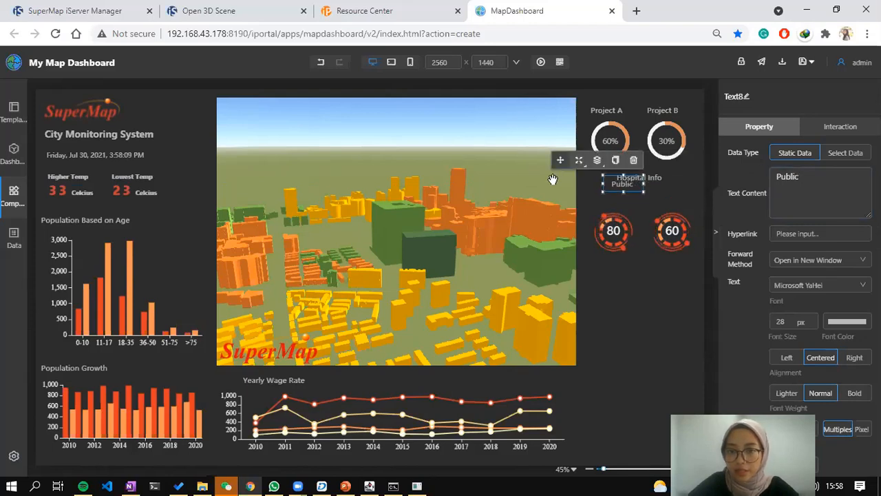
{"action": "left_click_drag", "start_coordinate": [561, 160], "coordinate": [551, 172]}
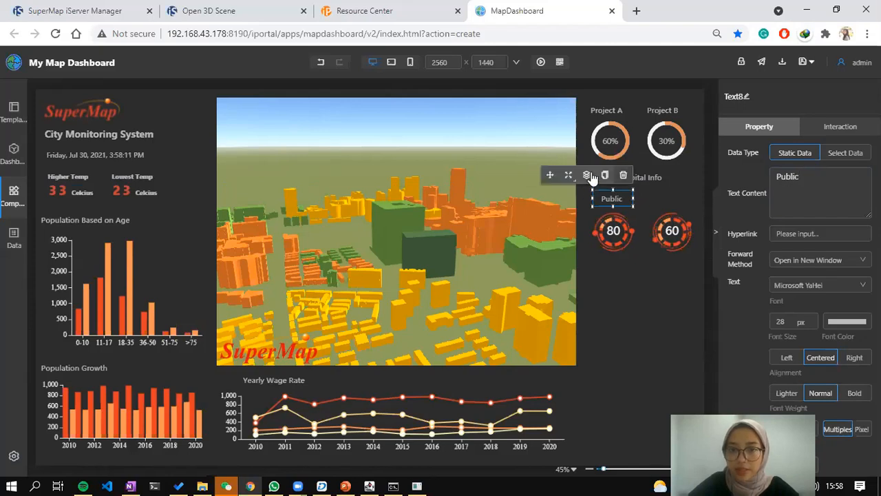
Duplicate the label as 'Private' and place it above the right gauge.
{"action": "left_click", "coordinate": [605, 176]}
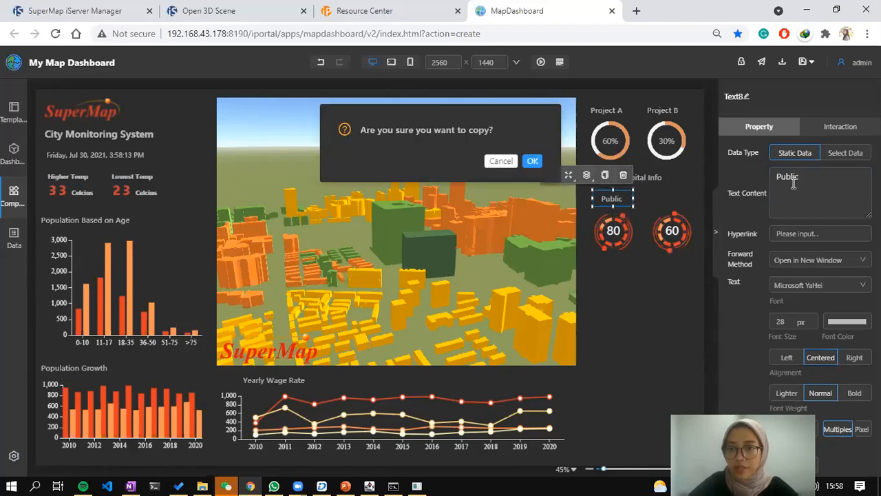
{"action": "left_click", "coordinate": [532, 161]}
{"action": "left_click_drag", "start_coordinate": [802, 177], "coordinate": [753, 179]}
{"action": "type", "text": "P"}
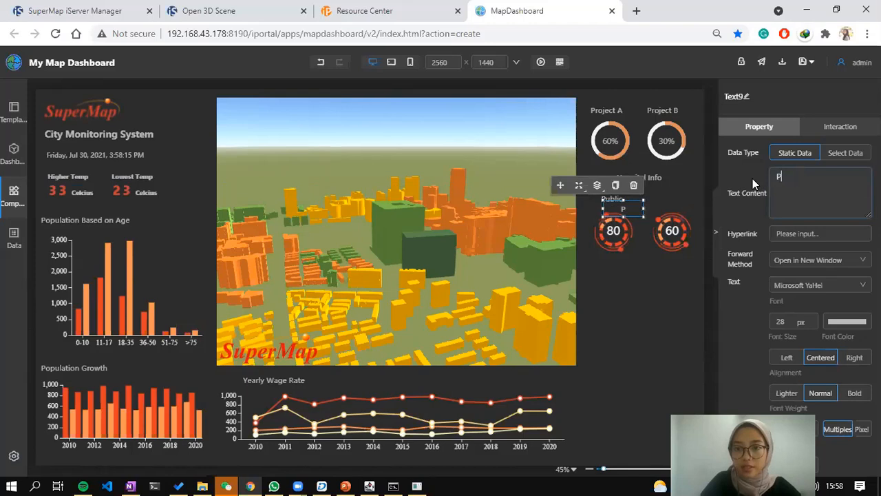
{"action": "type", "text": "ri"}
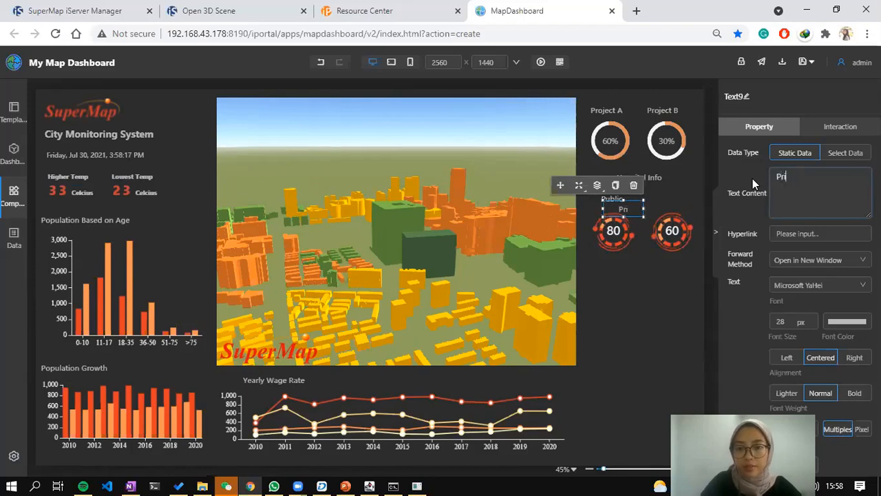
{"action": "type", "text": "vate"}
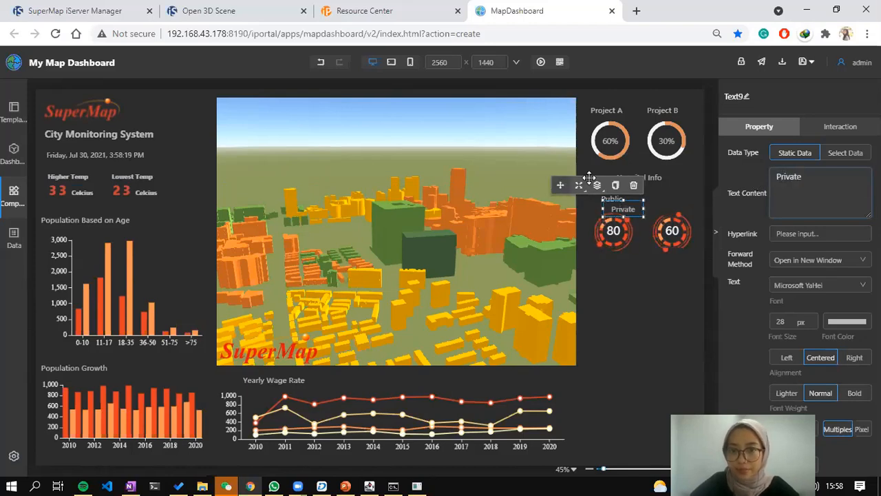
{"action": "left_click_drag", "start_coordinate": [560, 185], "coordinate": [599, 175]}
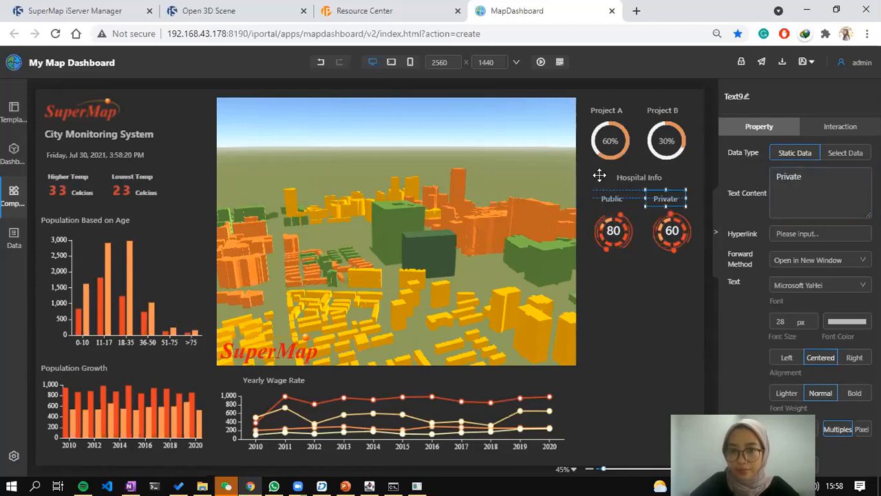
{"action": "left_click", "coordinate": [660, 287]}
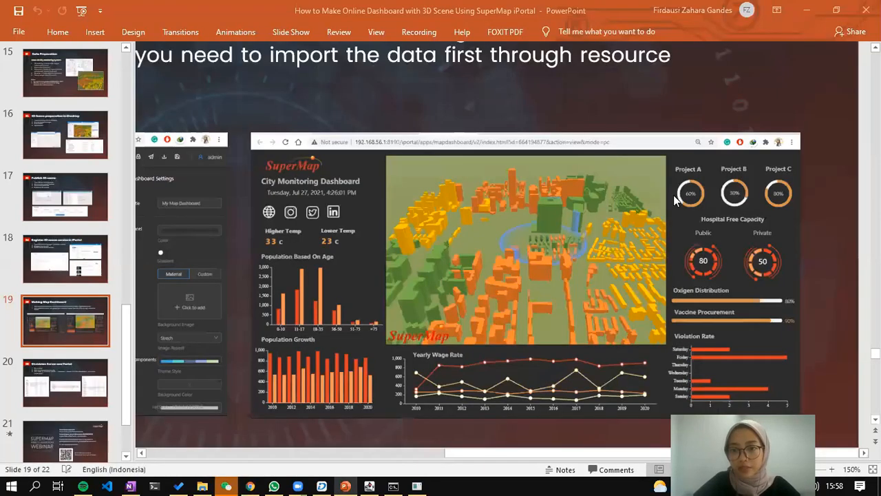
Check the Private label's placement, then select the 80 Public gauge.
{"action": "left_click", "coordinate": [649, 199]}
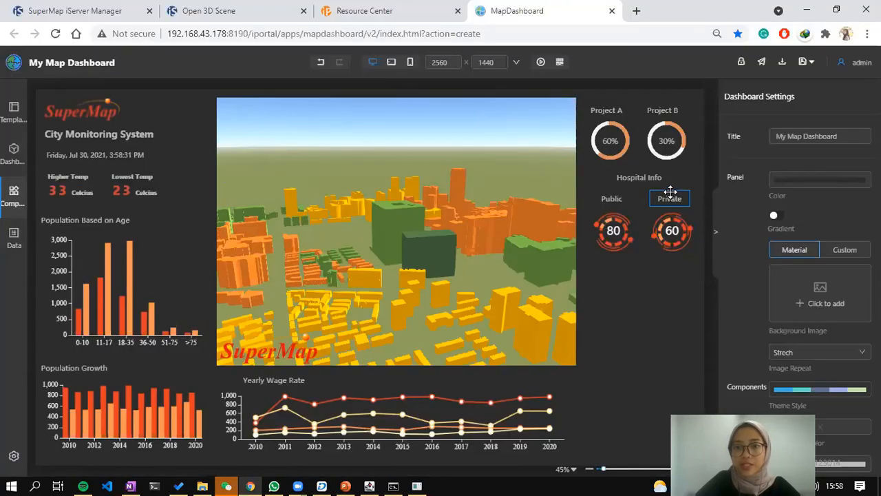
{"action": "left_click", "coordinate": [671, 193]}
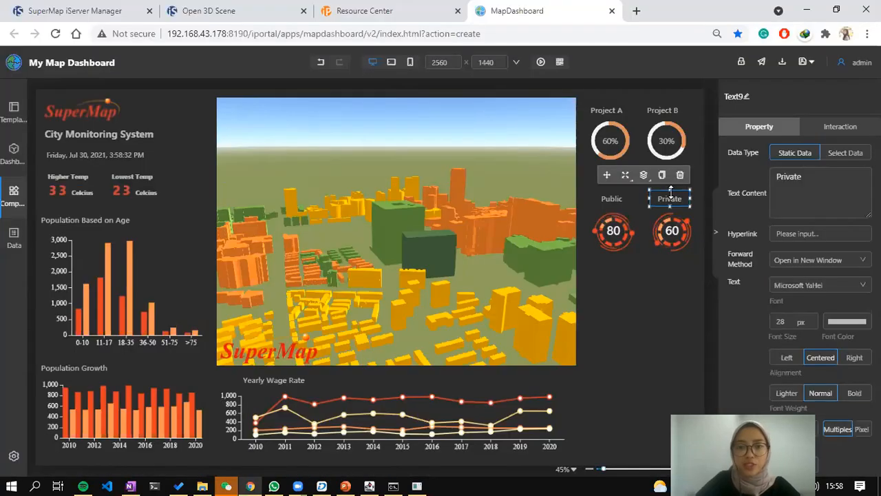
{"action": "left_click", "coordinate": [643, 307]}
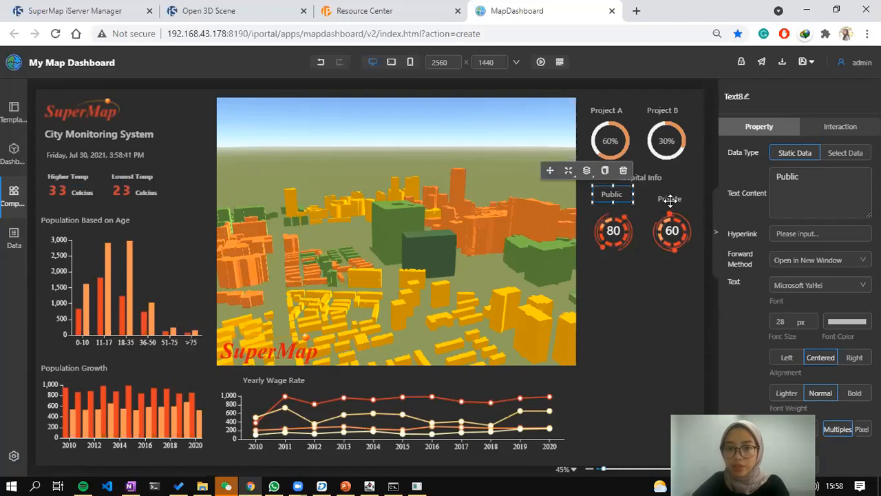
{"action": "left_click", "coordinate": [670, 199]}
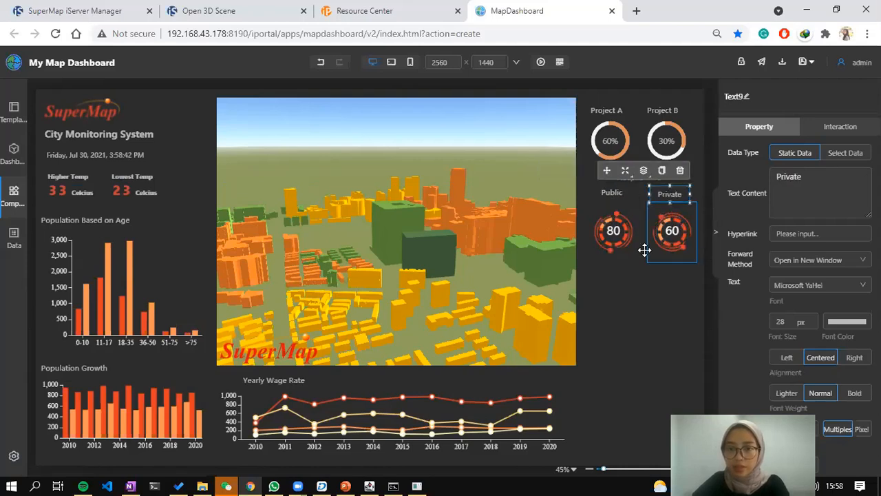
{"action": "left_click", "coordinate": [613, 229]}
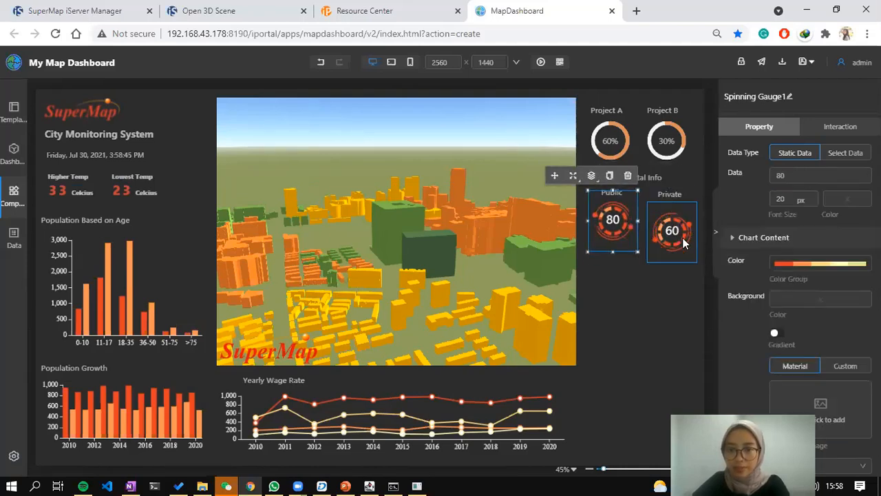
Copy the Hospital Info heading and move the copy below the Public and Private gauges.
{"action": "left_click", "coordinate": [685, 243]}
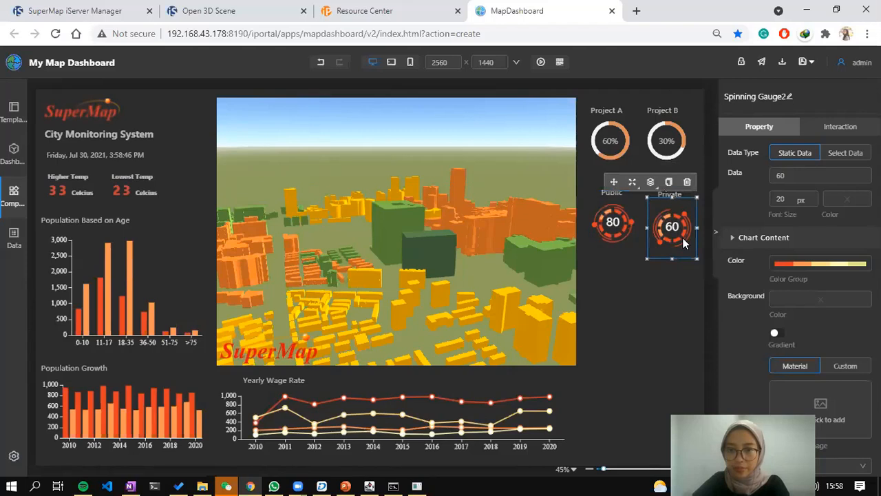
{"action": "left_click", "coordinate": [648, 270]}
{"action": "left_click", "coordinate": [601, 131]}
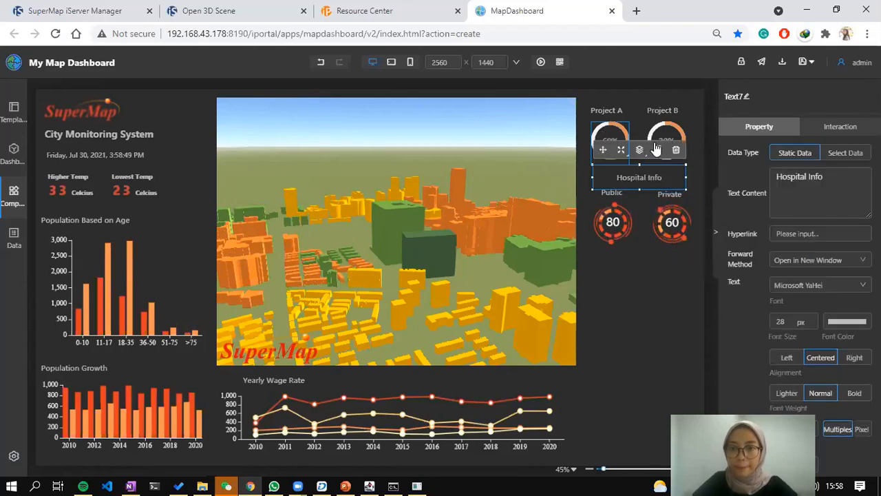
{"action": "left_click", "coordinate": [657, 150]}
{"action": "left_click", "coordinate": [530, 162]}
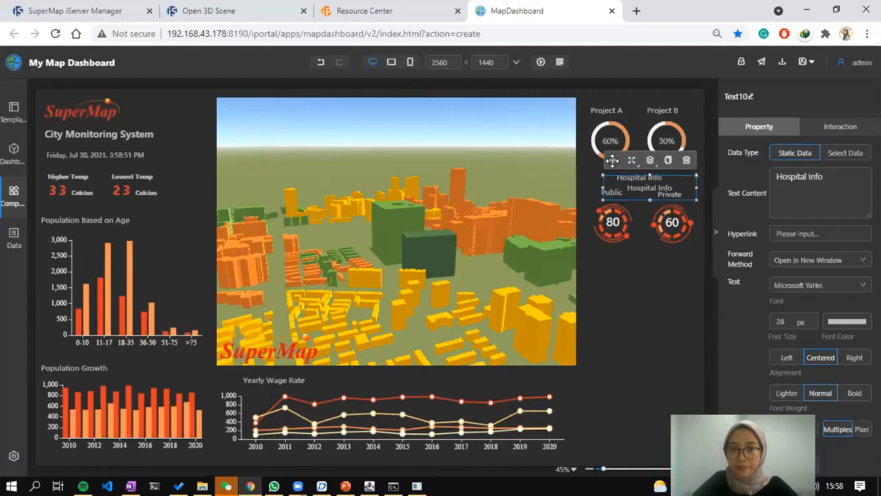
{"action": "left_click_drag", "start_coordinate": [613, 159], "coordinate": [595, 233]}
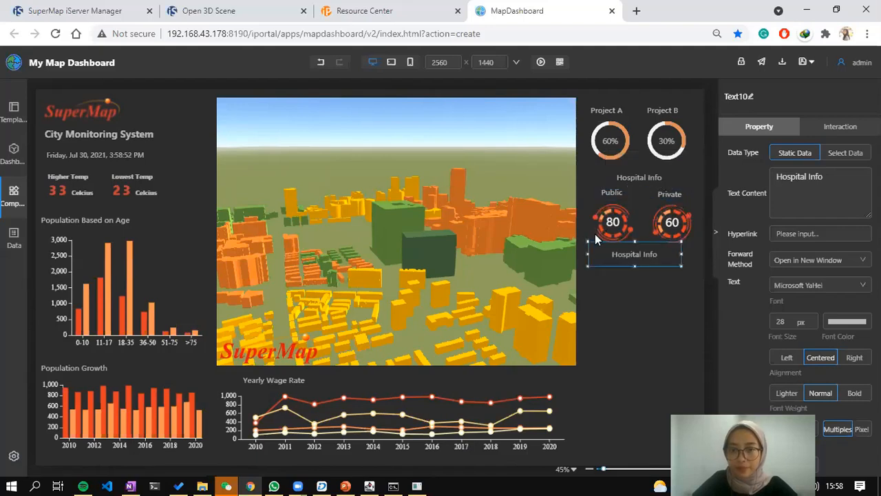
Left-align the copy, change its text to 'Oxygen Distribution', and nudge it into place.
{"action": "left_click", "coordinate": [787, 357]}
{"action": "left_click_drag", "start_coordinate": [824, 177], "coordinate": [683, 170]}
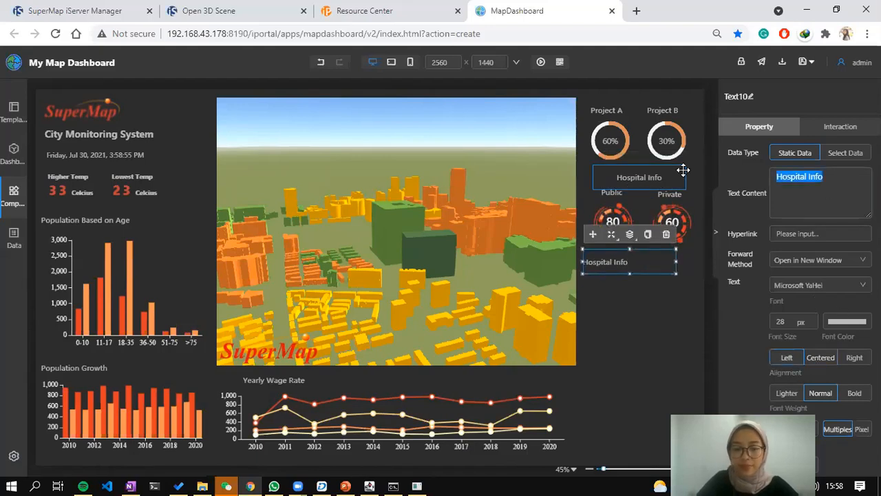
{"action": "type", "text": "O"}
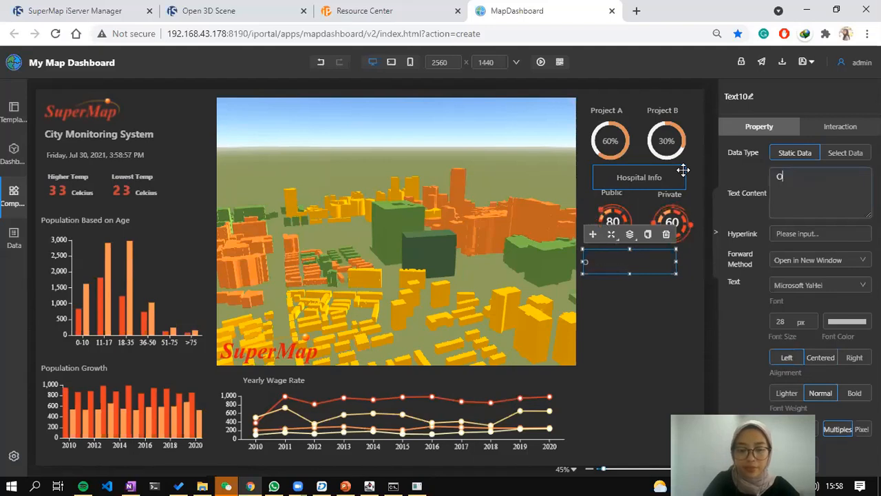
{"action": "type", "text": "xygen Dis"}
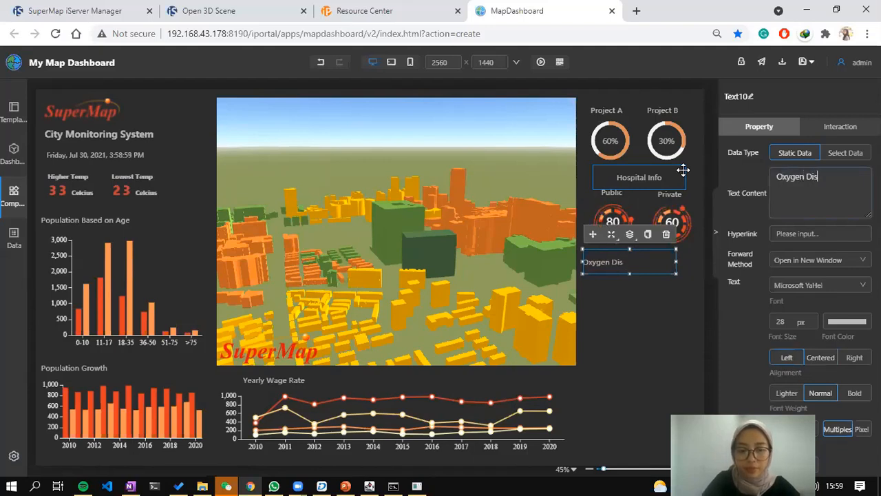
{"action": "type", "text": "tribution"}
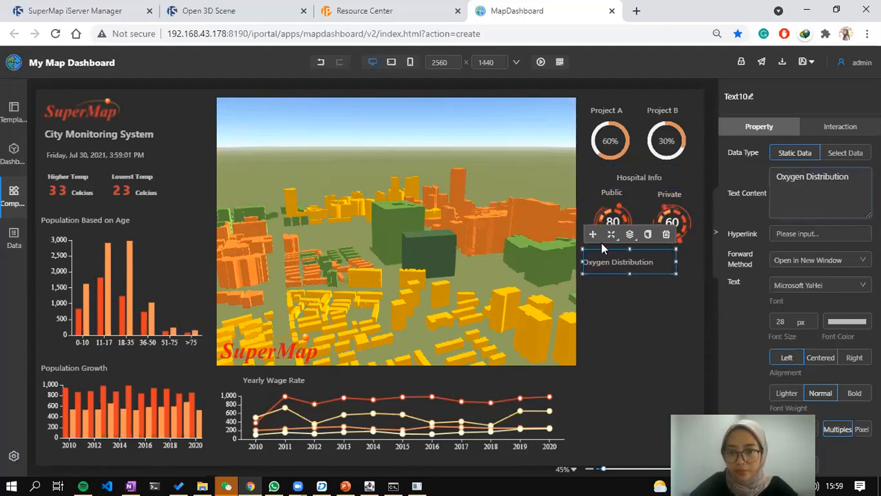
{"action": "key", "text": "Up"}
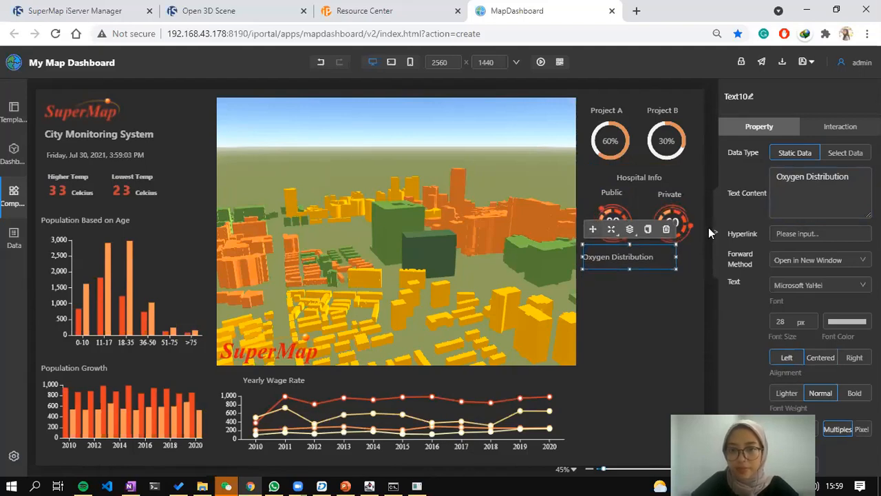
{"action": "key", "text": "Down"}
{"action": "left_click", "coordinate": [14, 199]}
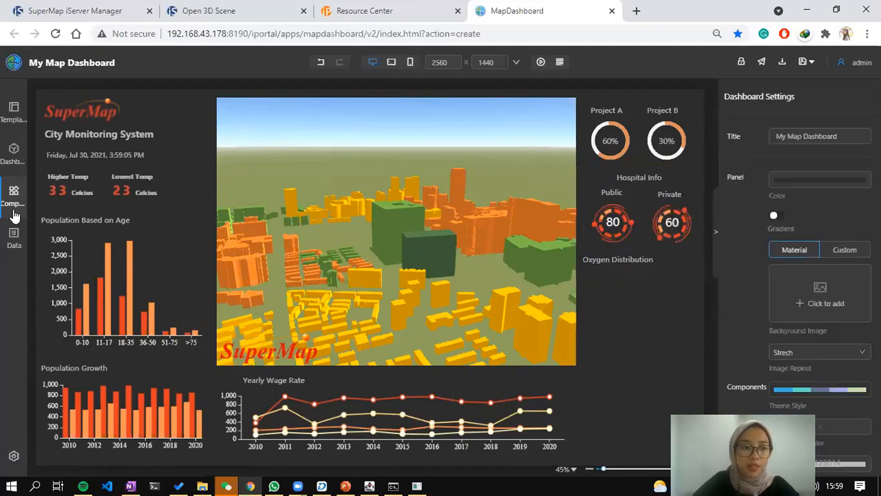
Place an 80% progress bar under Oxygen Distribution and give it a pale pink trail.
{"action": "scroll", "coordinate": [89, 324], "scroll_direction": "down", "scroll_amount": 5}
{"action": "left_click_drag", "start_coordinate": [70, 344], "coordinate": [621, 287]}
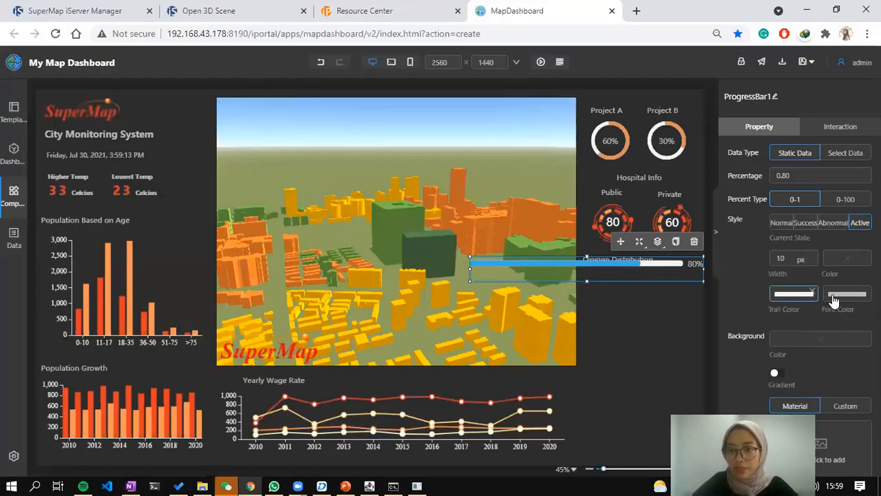
{"action": "scroll", "coordinate": [848, 314], "scroll_direction": "down", "scroll_amount": 2}
{"action": "scroll", "coordinate": [838, 257], "scroll_direction": "up", "scroll_amount": 2}
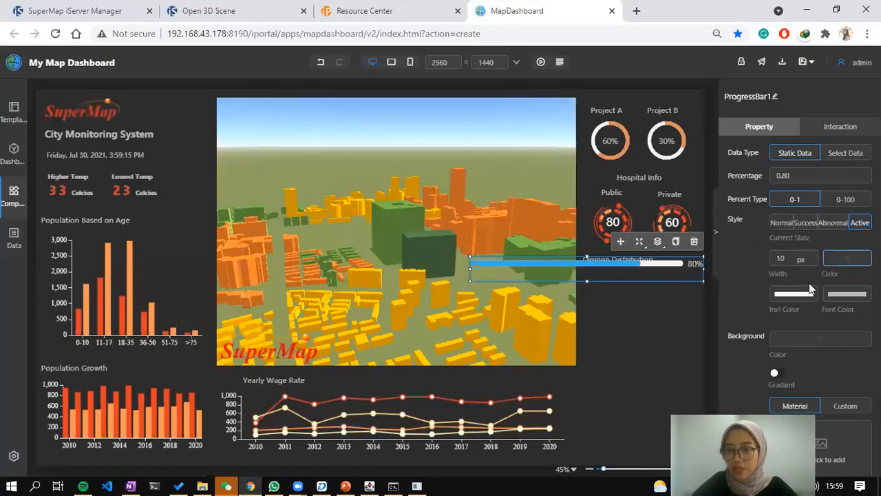
{"action": "scroll", "coordinate": [795, 183], "scroll_direction": "down", "scroll_amount": 2}
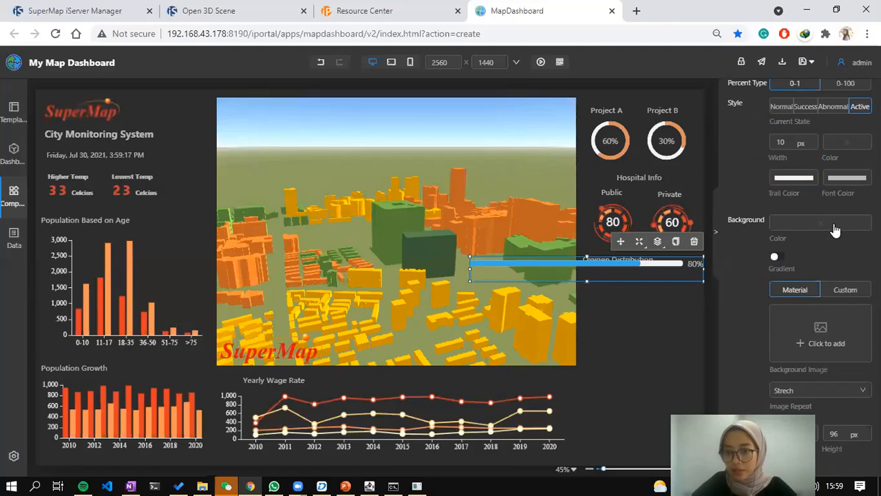
{"action": "scroll", "coordinate": [826, 228], "scroll_direction": "up", "scroll_amount": 2}
{"action": "scroll", "coordinate": [793, 317], "scroll_direction": "up", "scroll_amount": 1}
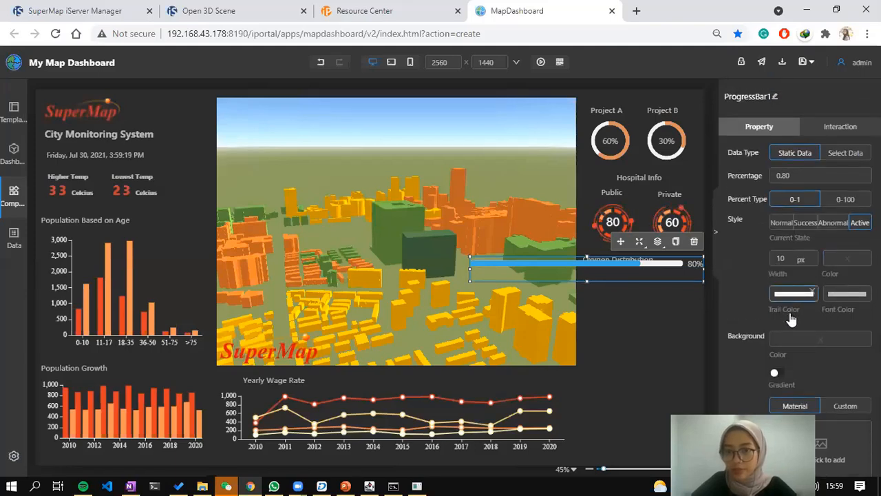
{"action": "left_click", "coordinate": [794, 294]}
{"action": "left_click", "coordinate": [791, 320]}
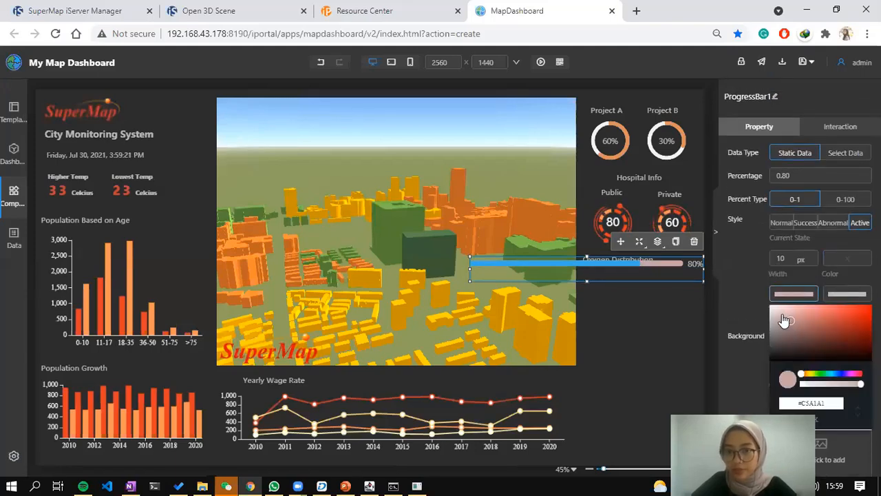
{"action": "left_click", "coordinate": [852, 295]}
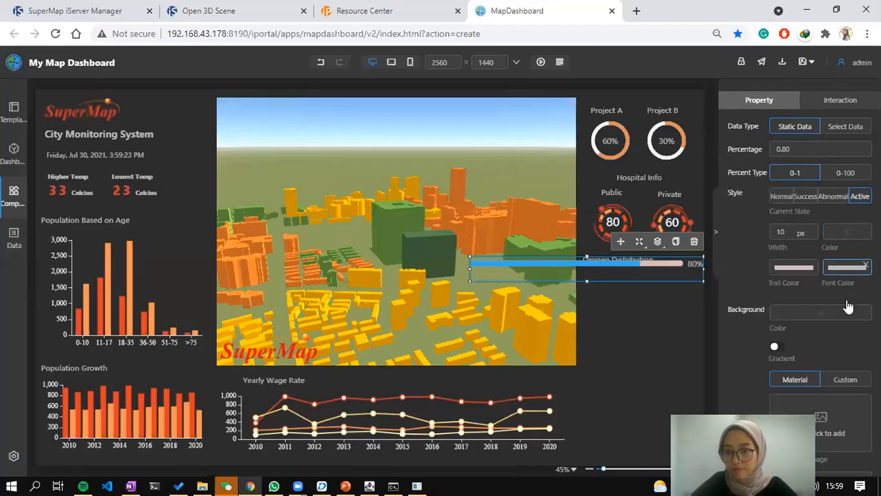
Copy the Project A gauge's orange #D78A5D into the bar's fill colour and narrow the bar.
{"action": "scroll", "coordinate": [866, 264], "scroll_direction": "down", "scroll_amount": 1}
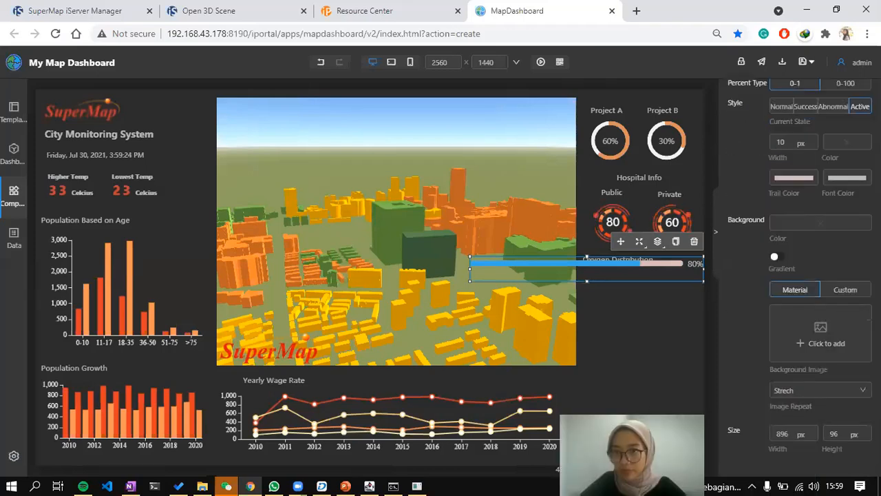
{"action": "left_click", "coordinate": [843, 147]}
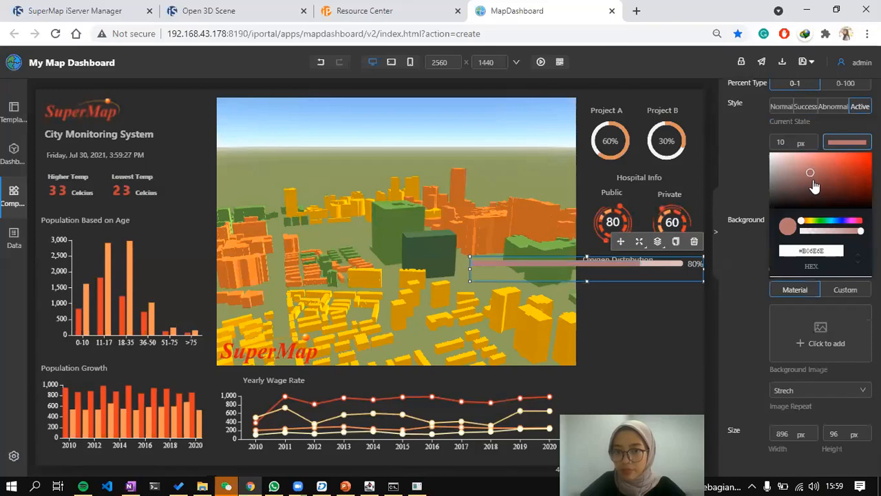
{"action": "left_click", "coordinate": [822, 176]}
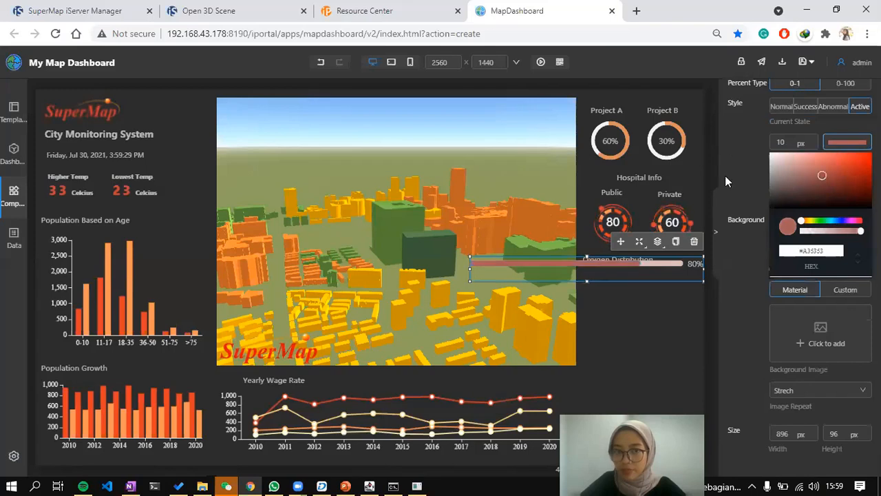
{"action": "left_click", "coordinate": [627, 147]}
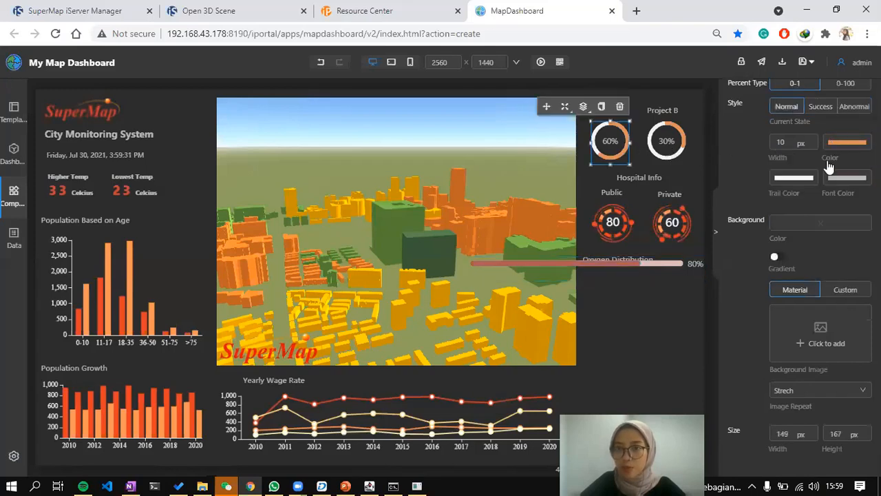
{"action": "left_click", "coordinate": [847, 142]}
{"action": "triple_click", "coordinate": [811, 250]}
{"action": "key", "text": "ctrl+c"}
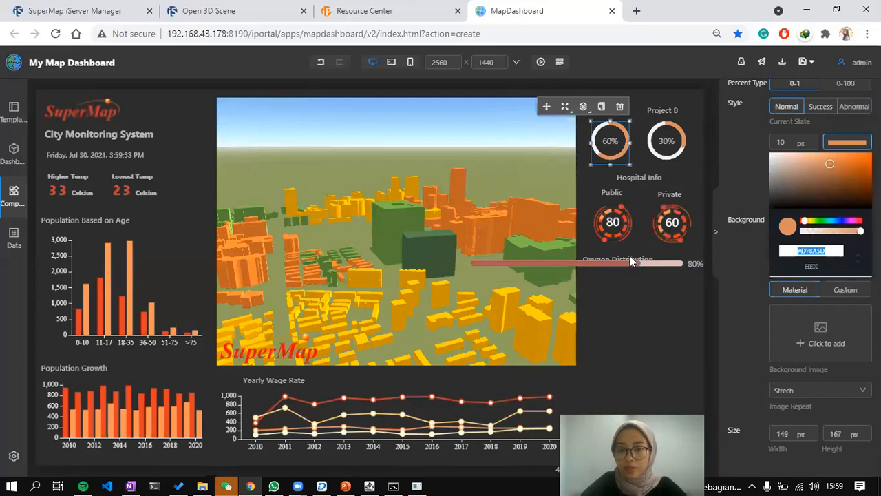
{"action": "left_click", "coordinate": [678, 266]}
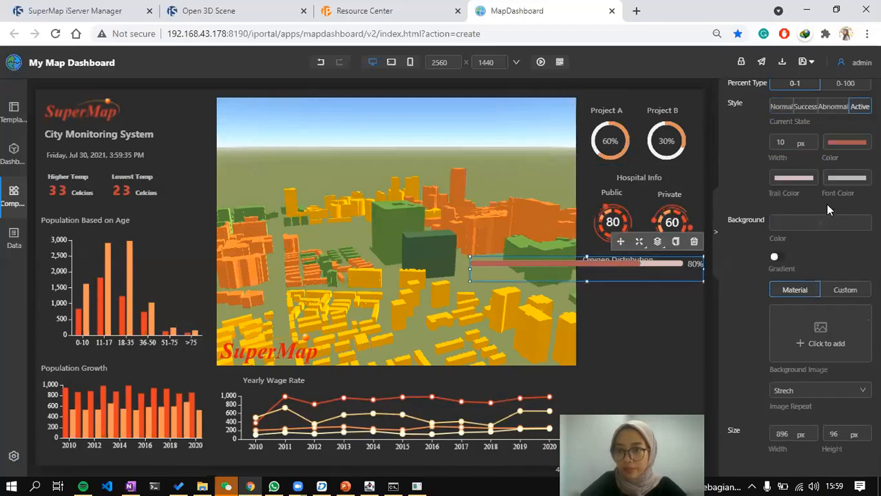
{"action": "left_click", "coordinate": [847, 142]}
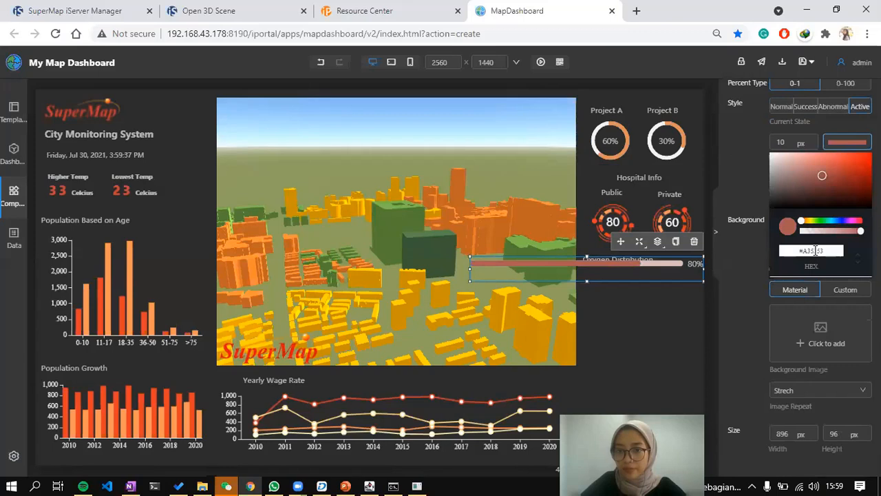
{"action": "triple_click", "coordinate": [815, 251]}
{"action": "key", "text": "ctrl+v"}
{"action": "left_click", "coordinate": [678, 265]}
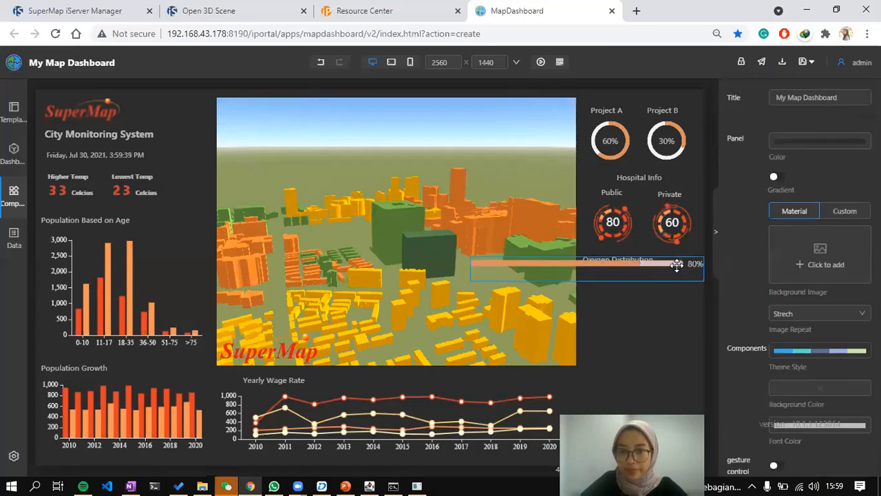
{"action": "left_click_drag", "start_coordinate": [703, 265], "coordinate": [589, 288]}
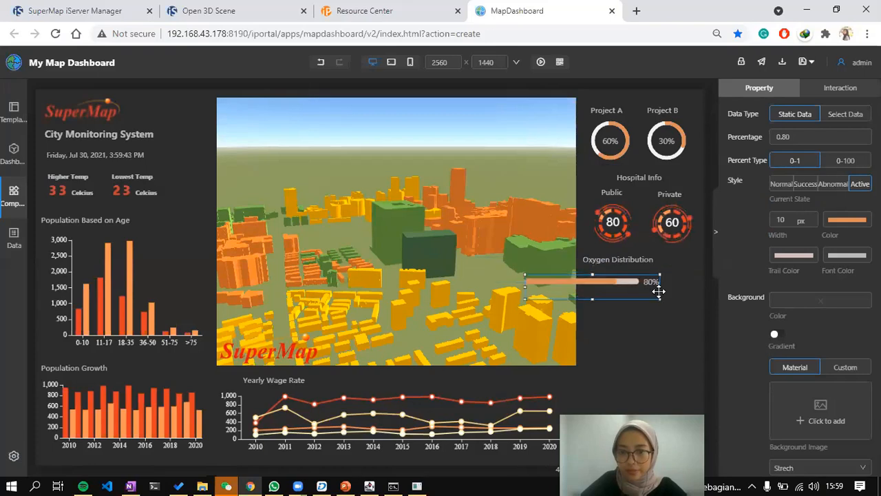
{"action": "mouse_move", "coordinate": [647, 289]}
{"action": "left_mouse_down"}
{"action": "mouse_move", "coordinate": [628, 292]}
{"action": "mouse_move", "coordinate": [639, 285]}
{"action": "left_mouse_up"}
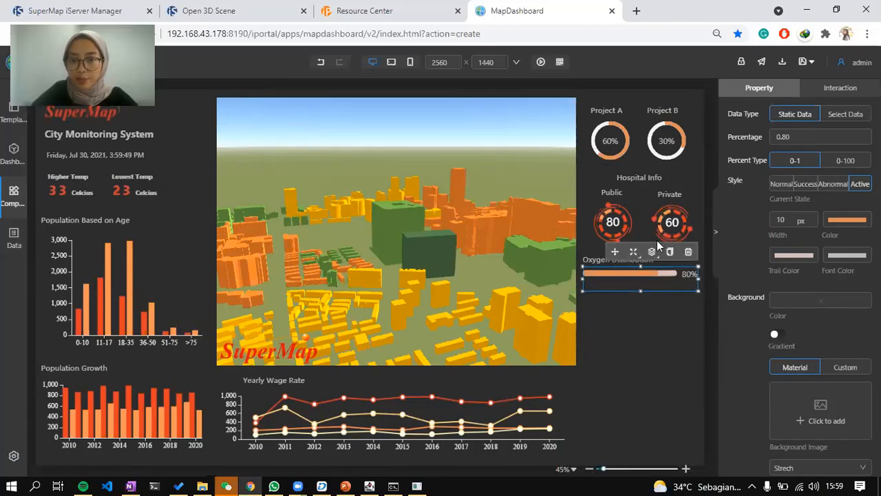
Duplicate the Oxygen Distribution label below the bar and rename it 'Vaccine Procurement'.
{"action": "left_click", "coordinate": [598, 257]}
{"action": "key", "text": "ctrl+c"}
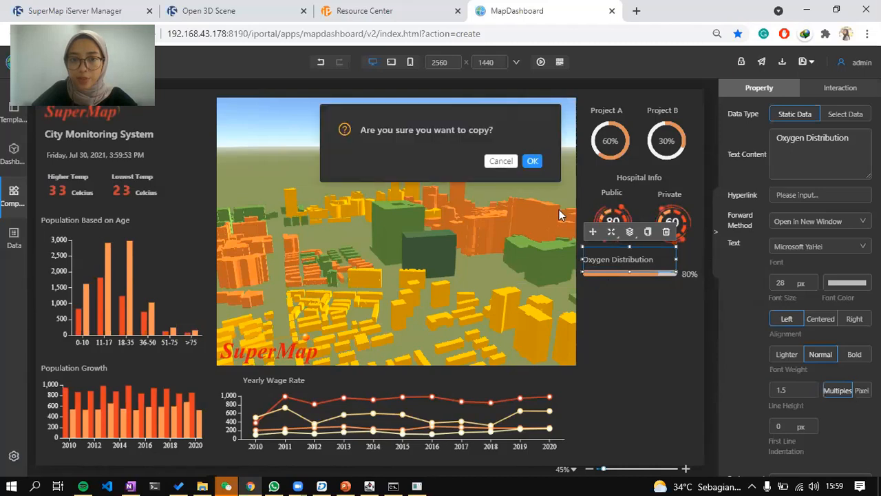
{"action": "key", "text": "Return"}
{"action": "left_click_drag", "start_coordinate": [618, 258], "coordinate": [608, 284]}
{"action": "key", "text": "alt+Tab"}
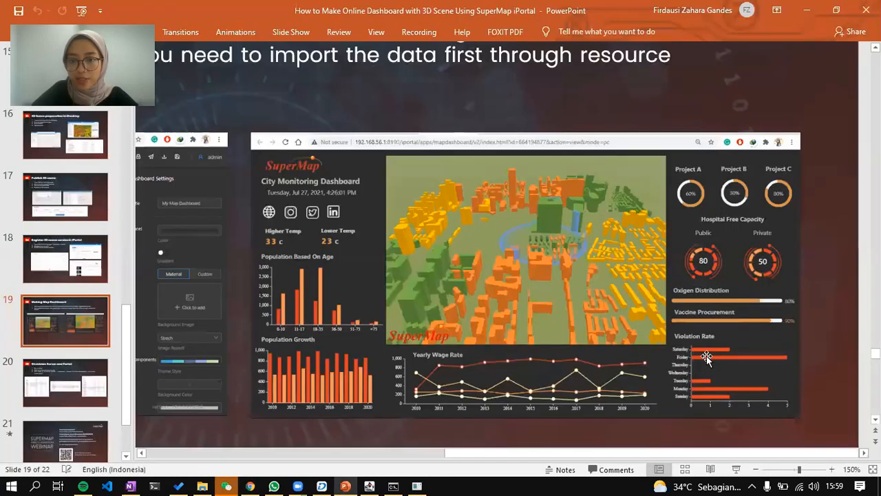
{"action": "key", "text": "alt+Tab"}
{"action": "triple_click", "coordinate": [850, 137]}
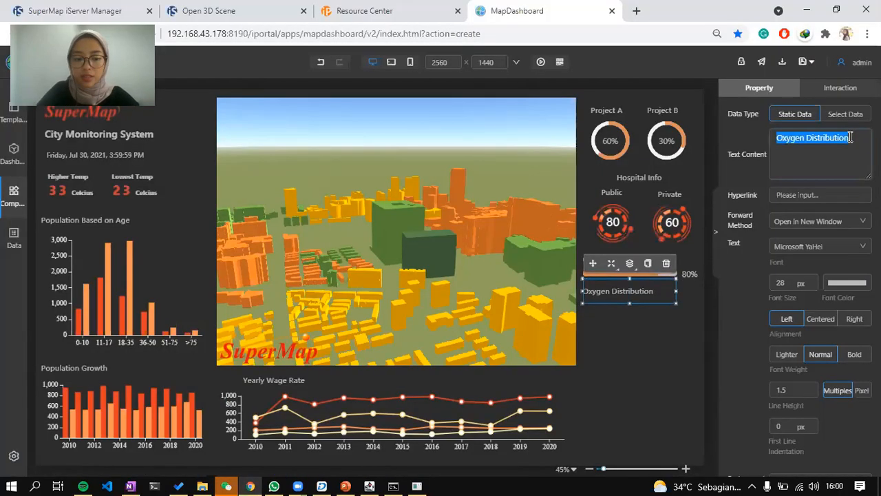
{"action": "type", "text": "Vaccine Pro"}
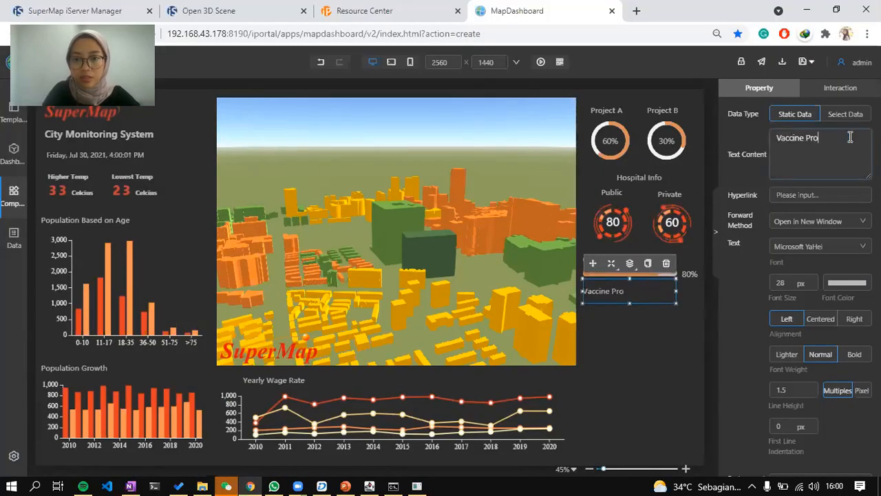
{"action": "type", "text": "curement"}
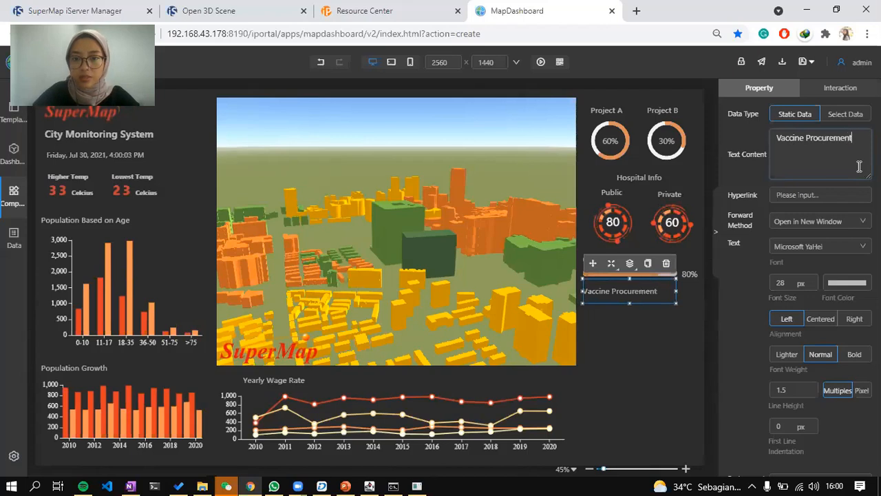
Duplicate the progress bar beneath Vaccine Procurement and set its percentage to 90.
{"action": "left_click", "coordinate": [663, 258]}
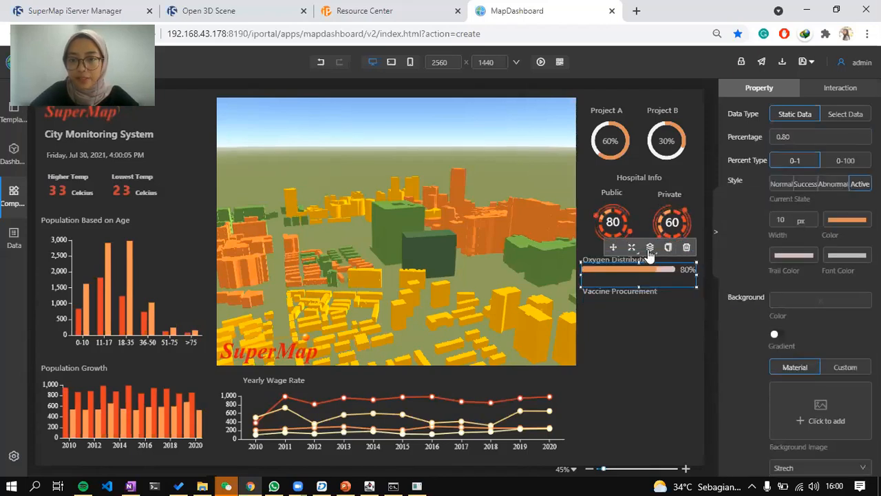
{"action": "key", "text": "ctrl+v"}
{"action": "left_click", "coordinate": [535, 163]}
{"action": "left_click_drag", "start_coordinate": [622, 270], "coordinate": [616, 303]}
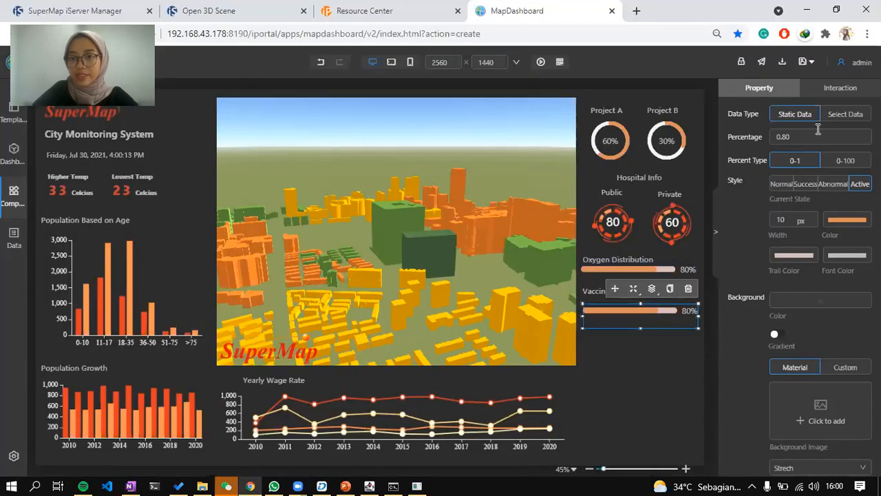
{"action": "left_click", "coordinate": [791, 137]}
{"action": "key", "text": "BackSpace"}
{"action": "key", "text": "BackSpace"}
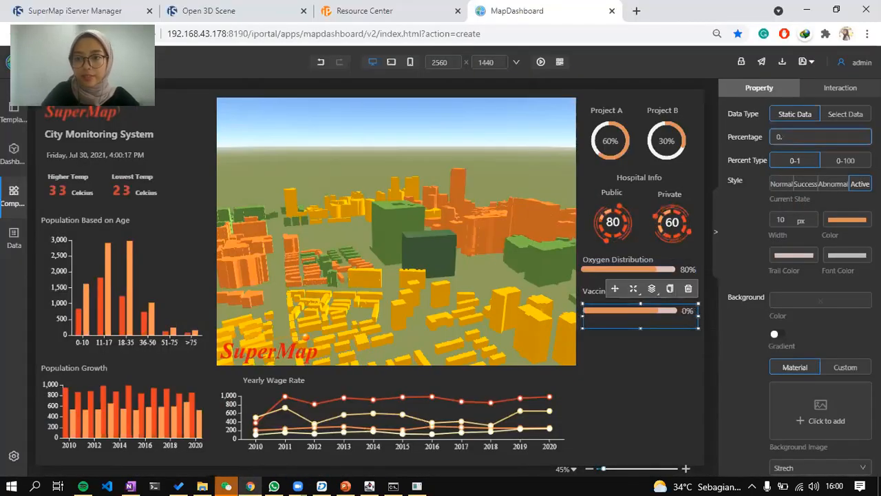
{"action": "type", "text": "90"}
Nudge the label and both bars into alignment, then view the reference slide.
{"action": "left_click", "coordinate": [608, 287]}
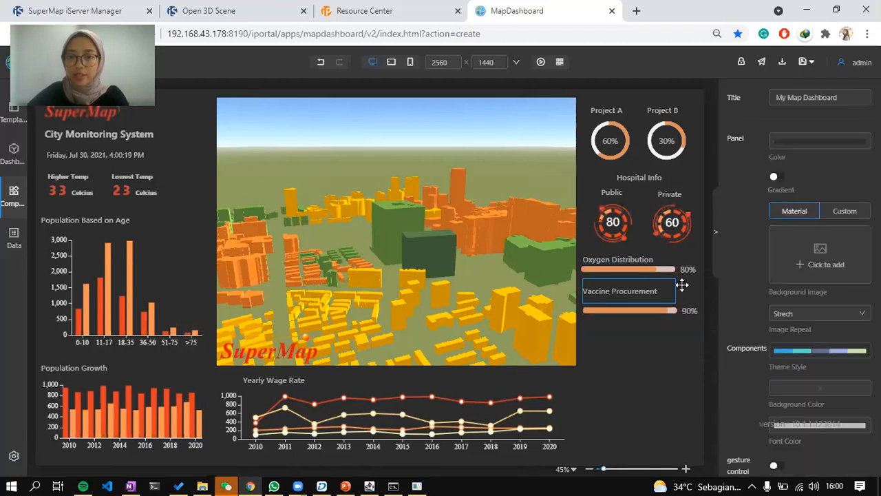
{"action": "key", "text": "Up"}
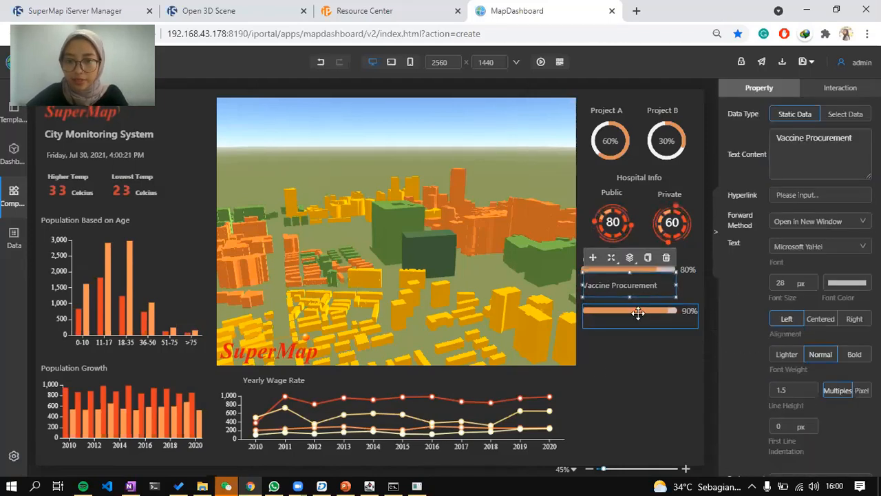
{"action": "left_click", "coordinate": [638, 313]}
{"action": "key", "text": "Up"}
{"action": "key", "text": "Up"}
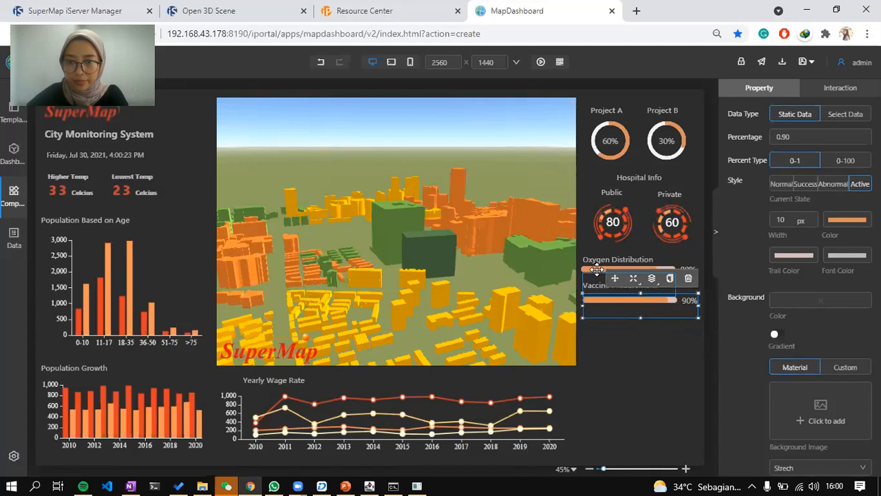
{"action": "left_click", "coordinate": [669, 336]}
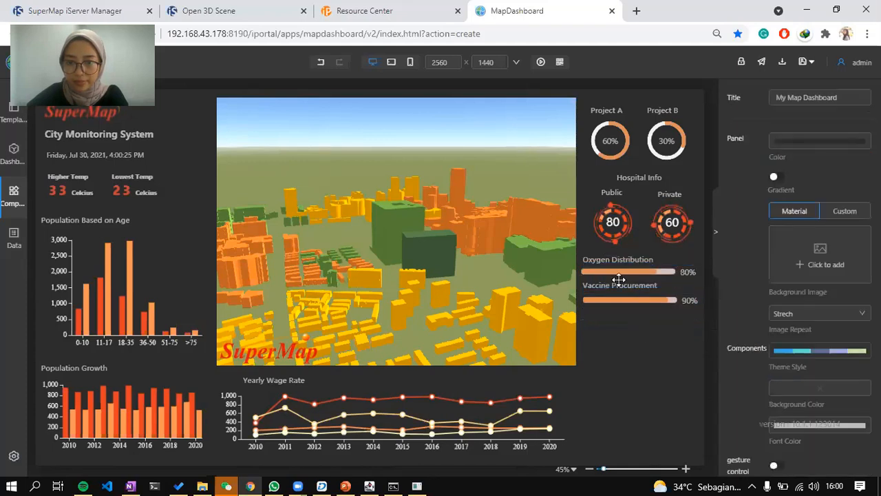
{"action": "left_click", "coordinate": [622, 274]}
{"action": "left_click", "coordinate": [620, 270]}
{"action": "key", "text": "Right"}
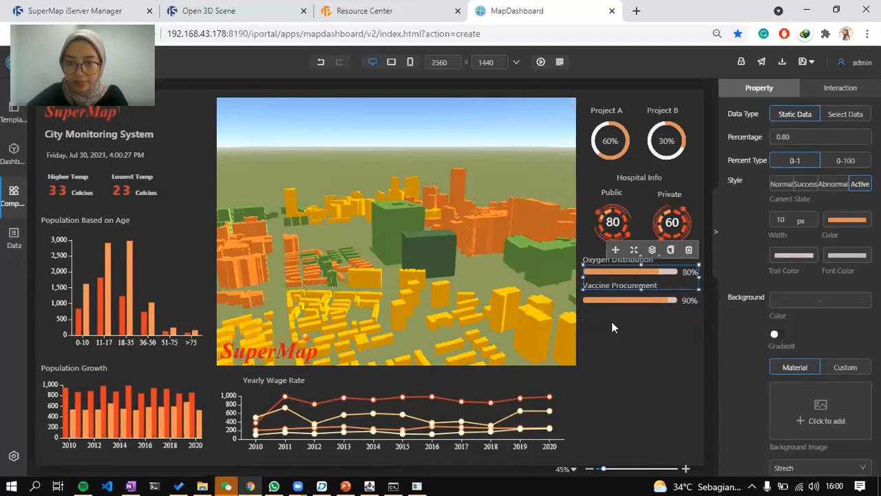
{"action": "left_click_drag", "start_coordinate": [613, 304], "coordinate": [612, 301]}
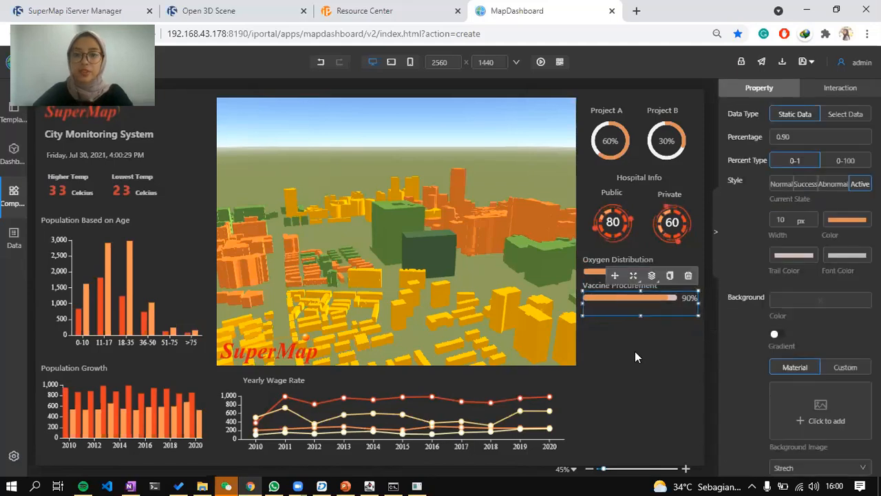
{"action": "left_click", "coordinate": [666, 332]}
{"action": "key", "text": "alt+Tab"}
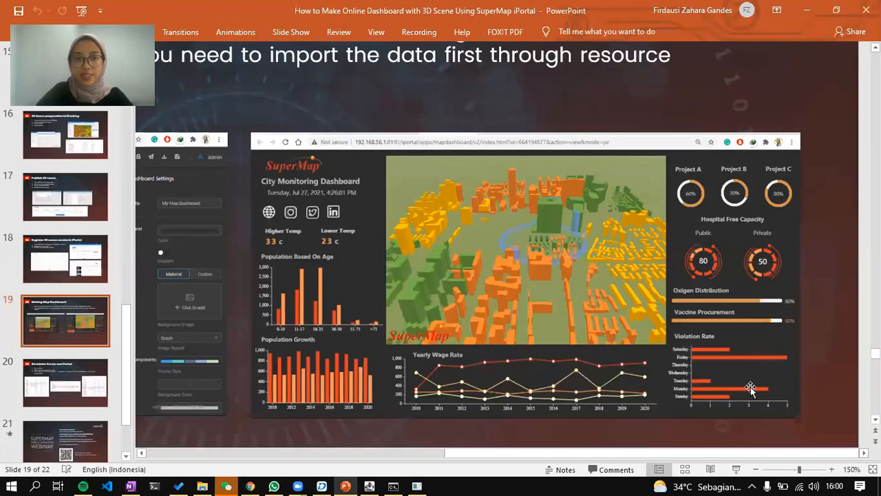
Duplicate the Oxygen Distribution heading below the 90% bar and retype it 'Violation Rate'.
{"action": "key", "text": "alt+Tab"}
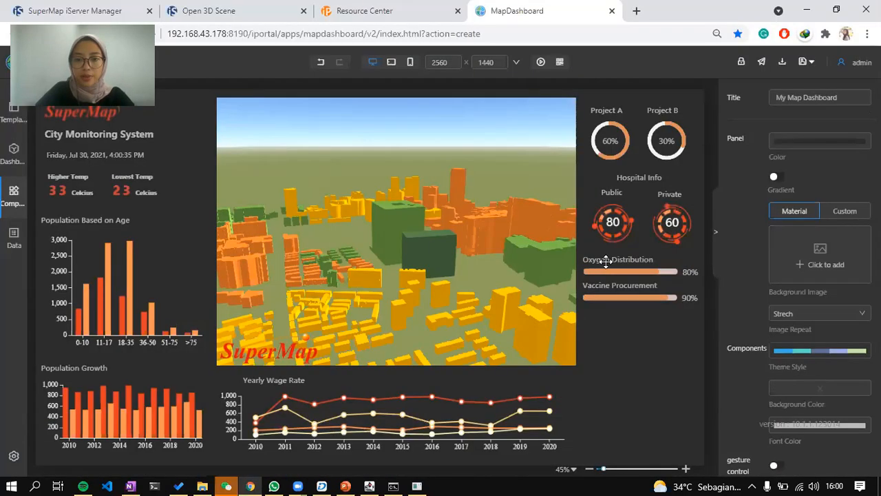
{"action": "left_click", "coordinate": [606, 261]}
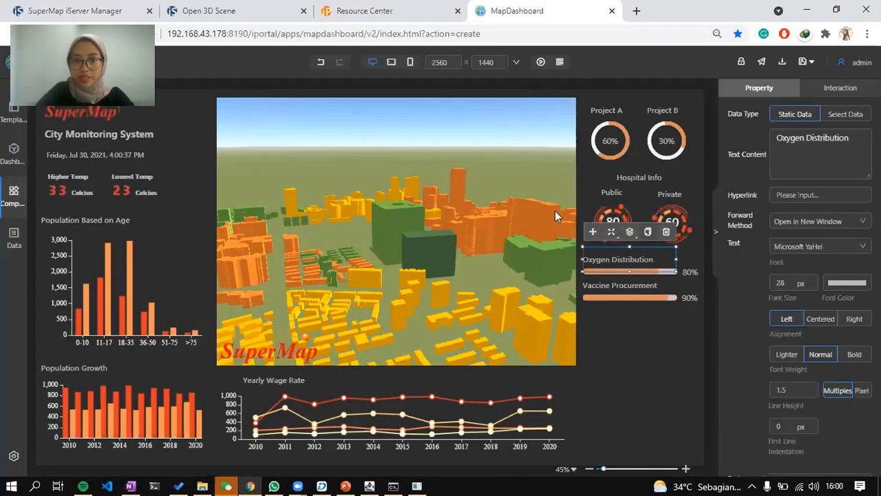
{"action": "left_click", "coordinate": [529, 163]}
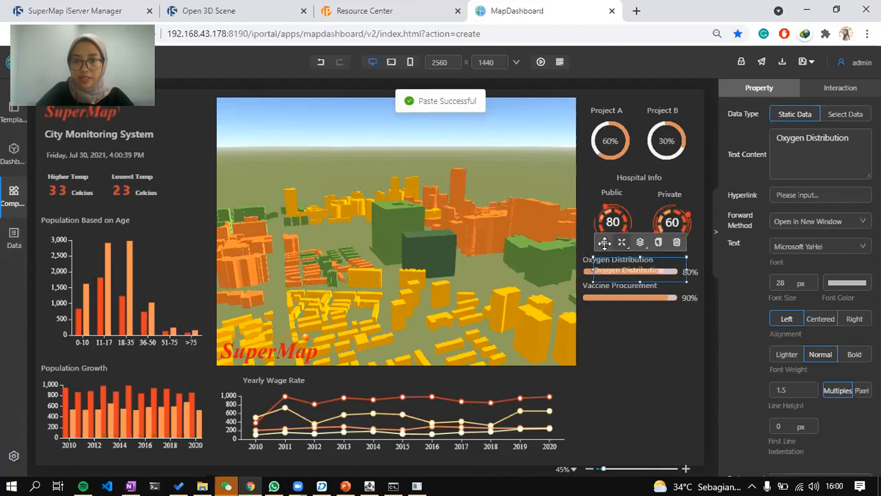
{"action": "left_click_drag", "start_coordinate": [604, 243], "coordinate": [596, 290]}
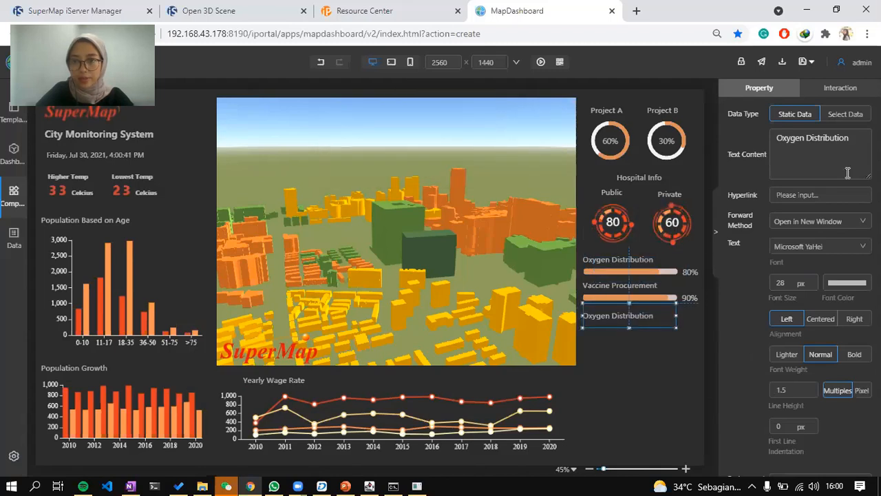
{"action": "key", "text": "ctrl+a"}
{"action": "type", "text": "V"}
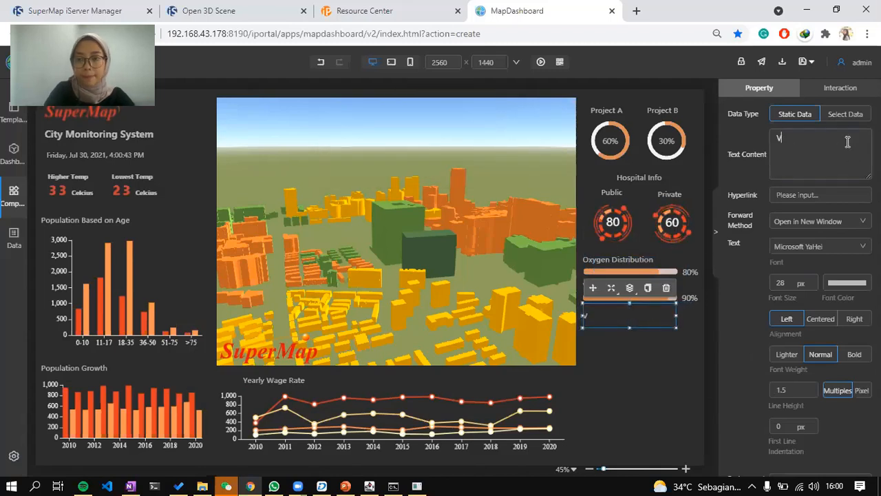
{"action": "type", "text": "iolation"}
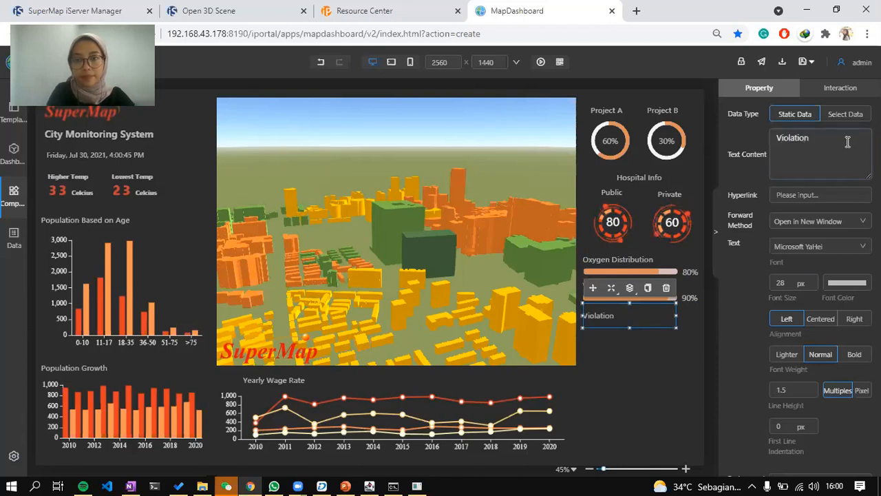
{"action": "type", "text": " Rate"}
Drop a Bar chart onto the canvas and bind it to the 'violation' dataset from My Data.
{"action": "left_click", "coordinate": [58, 284]}
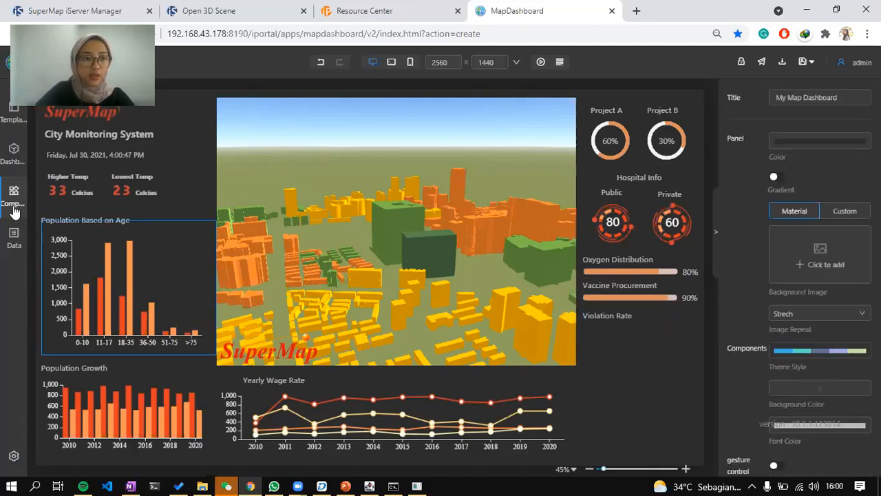
{"action": "left_click", "coordinate": [13, 196]}
{"action": "scroll", "coordinate": [76, 238], "scroll_direction": "up", "scroll_amount": 3}
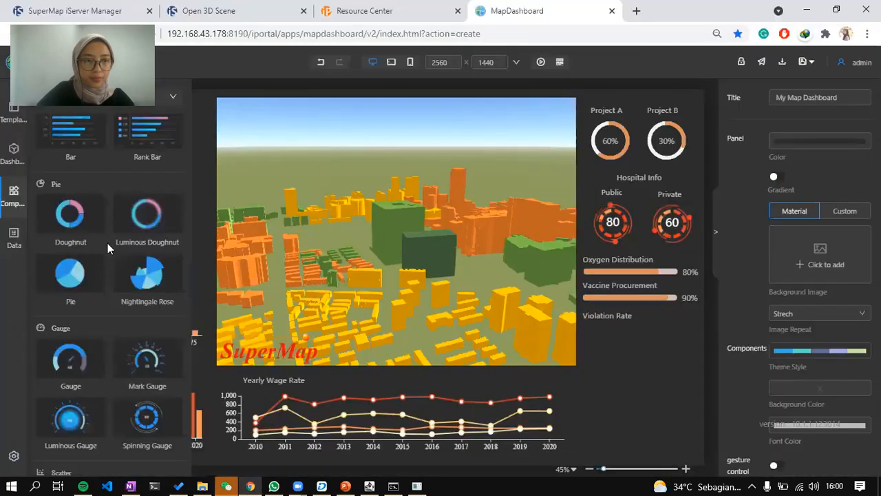
{"action": "scroll", "coordinate": [82, 239], "scroll_direction": "up", "scroll_amount": 3}
{"action": "left_click_drag", "start_coordinate": [70, 320], "coordinate": [542, 351]}
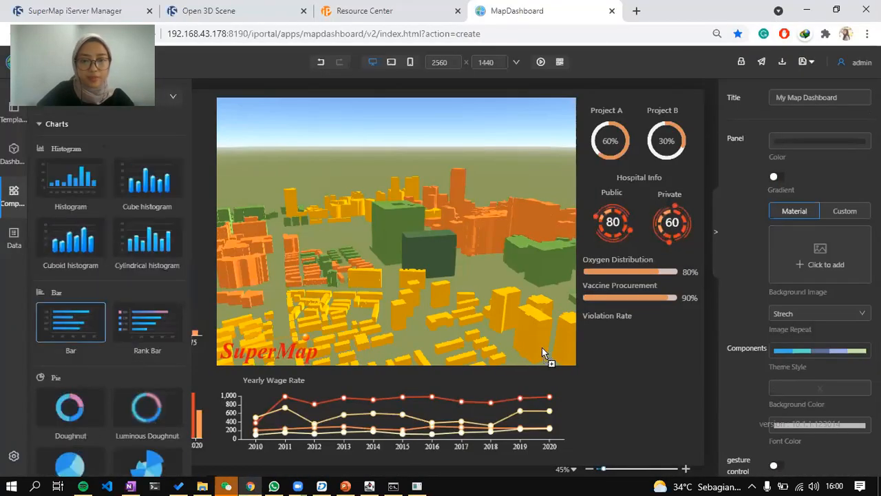
{"action": "mouse_move", "coordinate": [612, 365]}
{"action": "left_mouse_down"}
{"action": "mouse_move", "coordinate": [603, 354]}
{"action": "mouse_move", "coordinate": [610, 352]}
{"action": "left_mouse_up"}
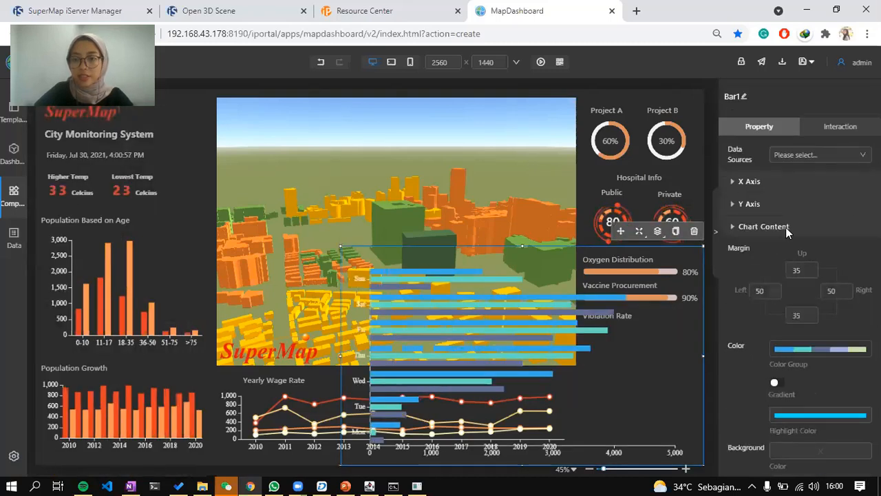
{"action": "left_click", "coordinate": [797, 246]}
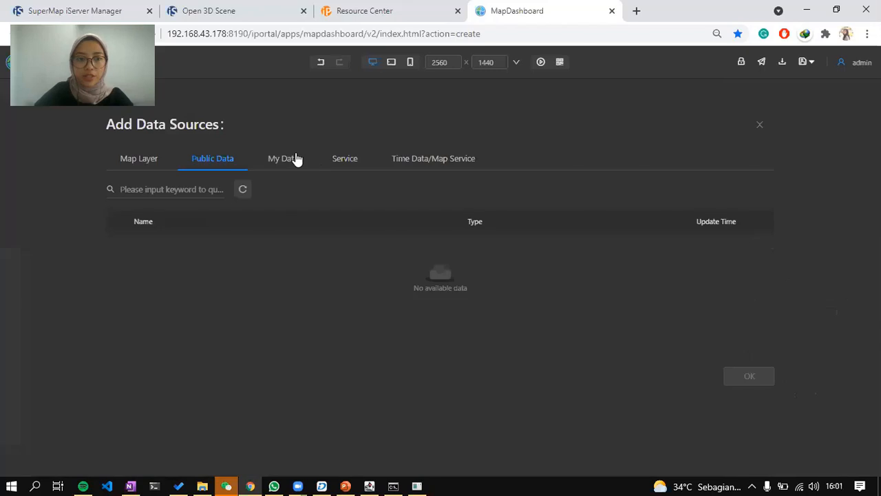
{"action": "left_click", "coordinate": [283, 158]}
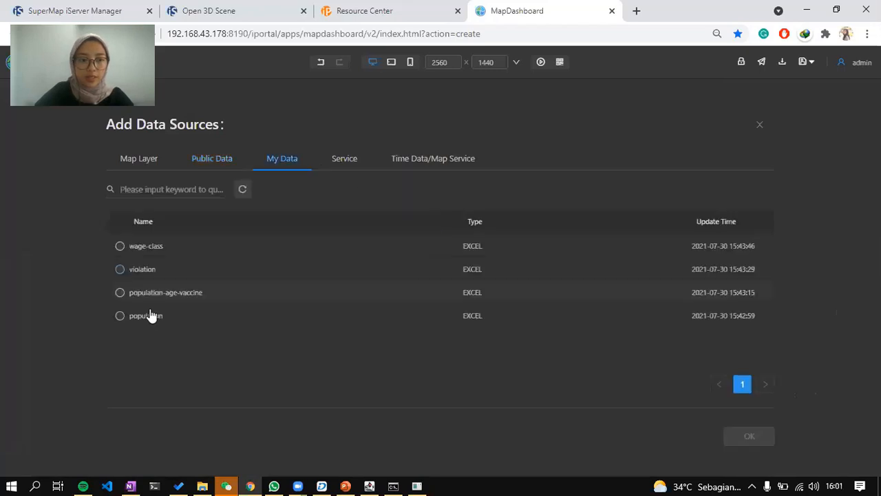
{"action": "left_click", "coordinate": [155, 274]}
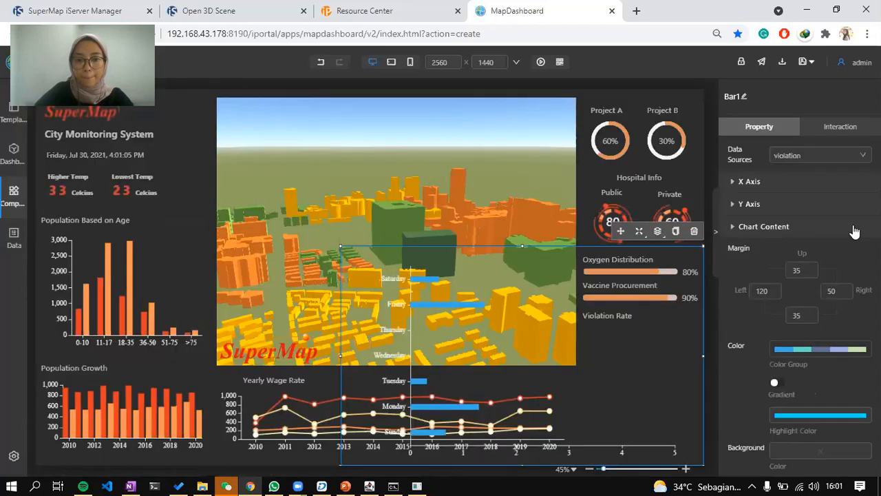
Fit the bar chart into the right column under Violation Rate and set its left margin to 75.
{"action": "left_click_drag", "start_coordinate": [525, 247], "coordinate": [507, 354]}
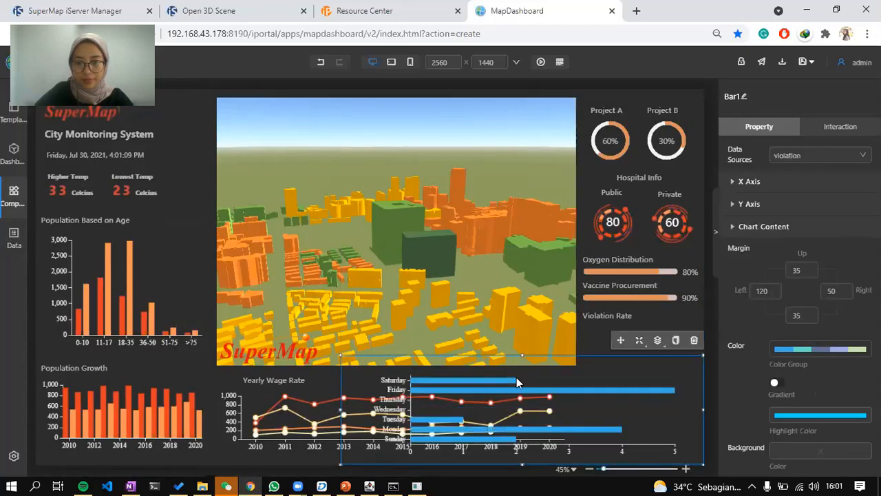
{"action": "left_click_drag", "start_coordinate": [550, 373], "coordinate": [576, 372]}
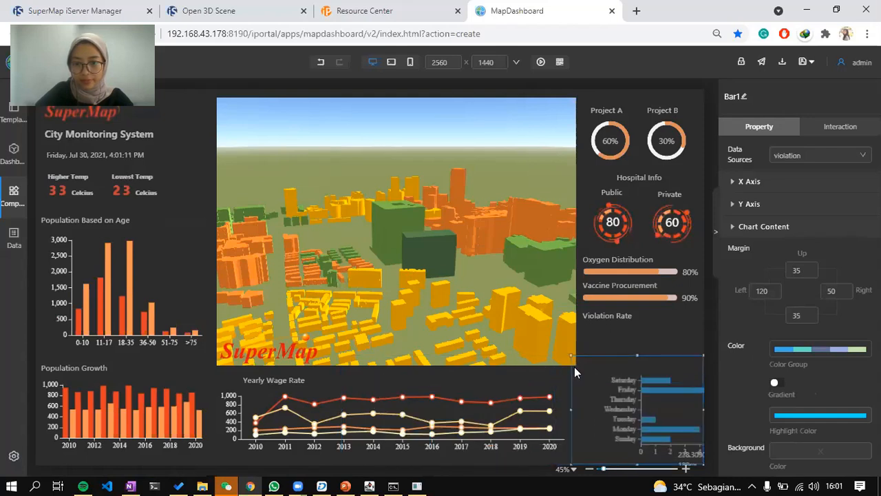
{"action": "left_click_drag", "start_coordinate": [638, 356], "coordinate": [632, 324]}
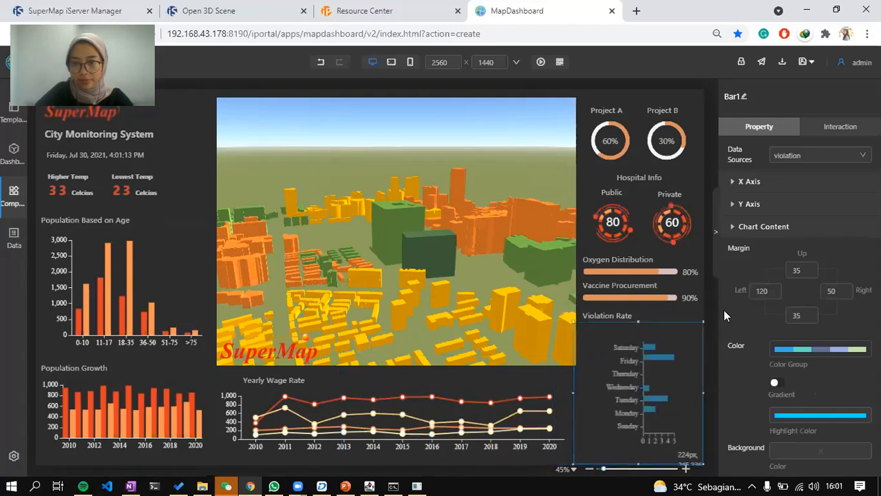
{"action": "left_click", "coordinate": [773, 294]}
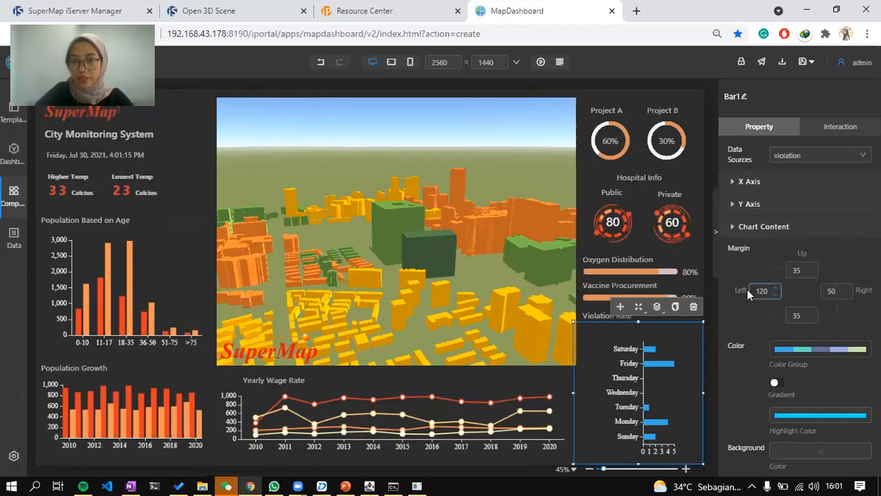
{"action": "double_click", "coordinate": [742, 291]}
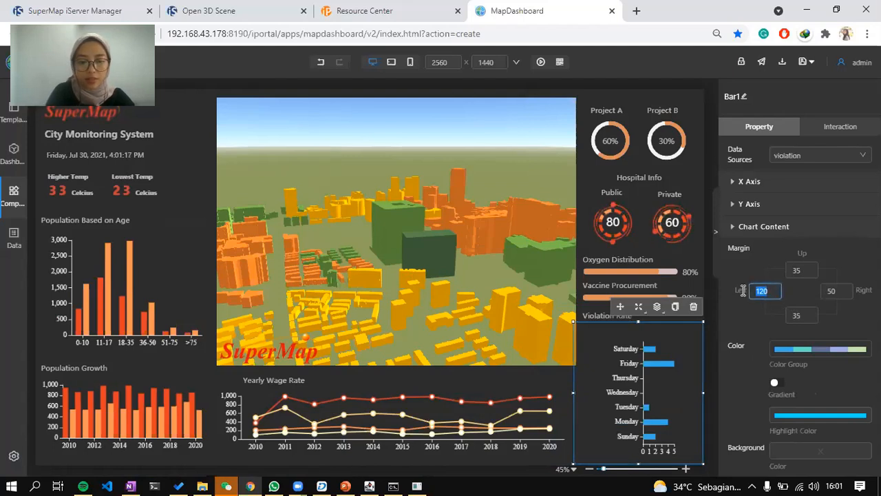
{"action": "type", "text": "70"}
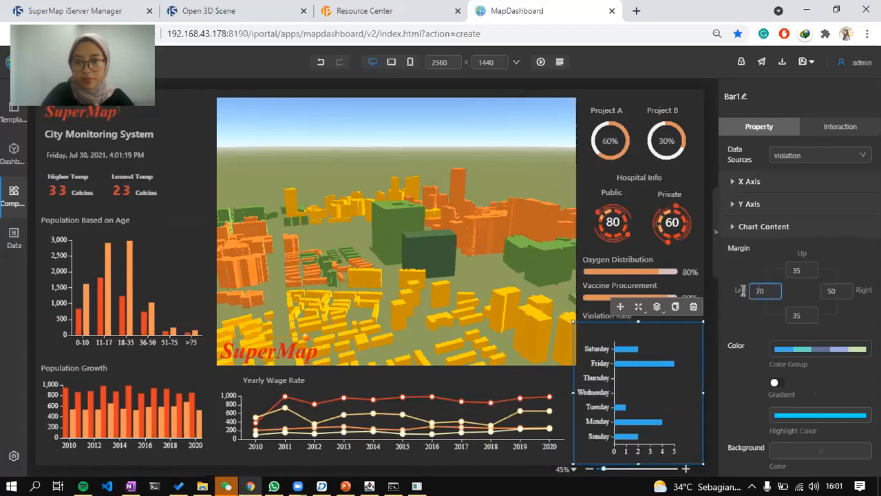
{"action": "key", "text": "BackSpace"}
{"action": "key", "text": "BackSpace"}
{"action": "type", "text": "90"}
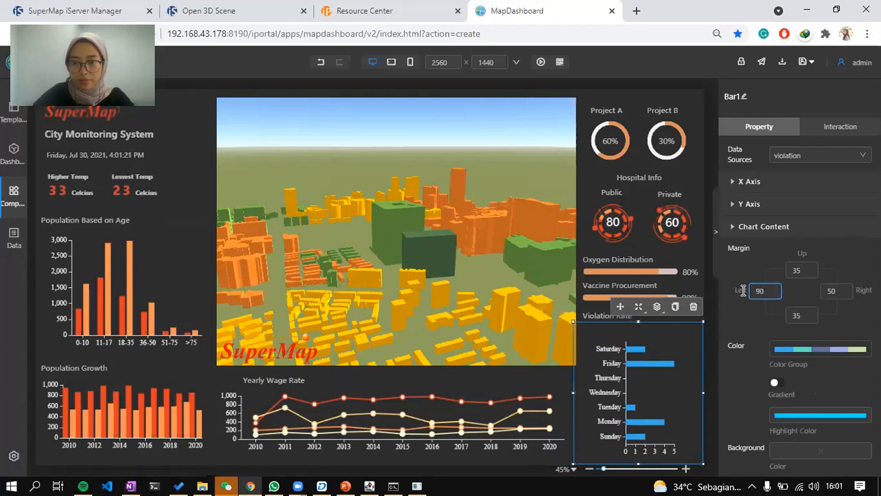
{"action": "key", "text": "BackSpace"}
{"action": "key", "text": "BackSpace"}
{"action": "type", "text": "75"}
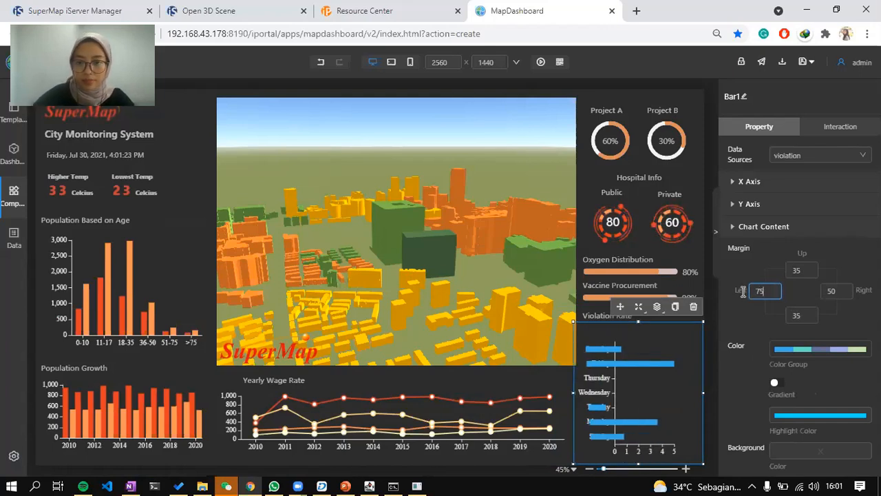
Stretch the chart up slightly and change its right margin to 20.
{"action": "left_click_drag", "start_coordinate": [640, 313], "coordinate": [640, 305]}
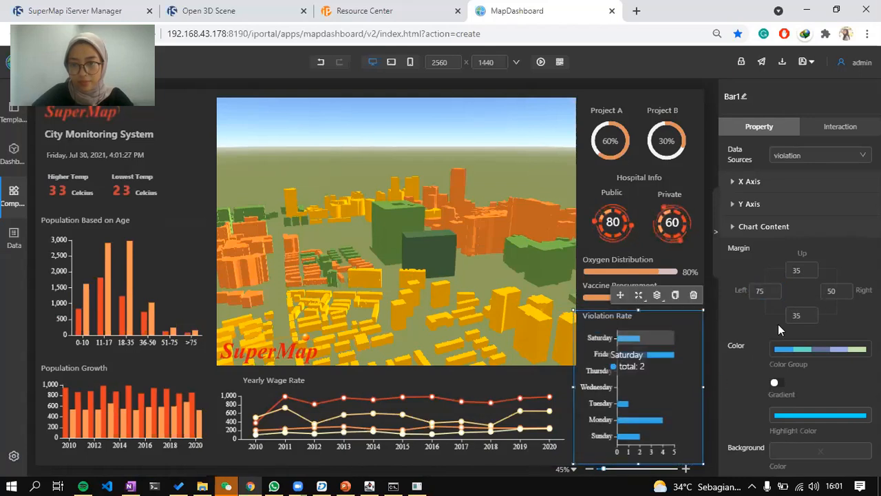
{"action": "left_click", "coordinate": [833, 292]}
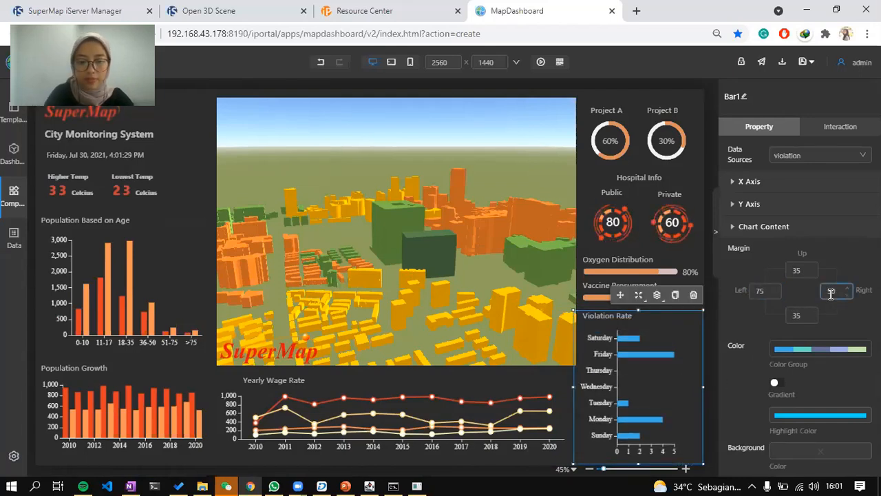
{"action": "key", "text": "BackSpace"}
{"action": "type", "text": "0"}
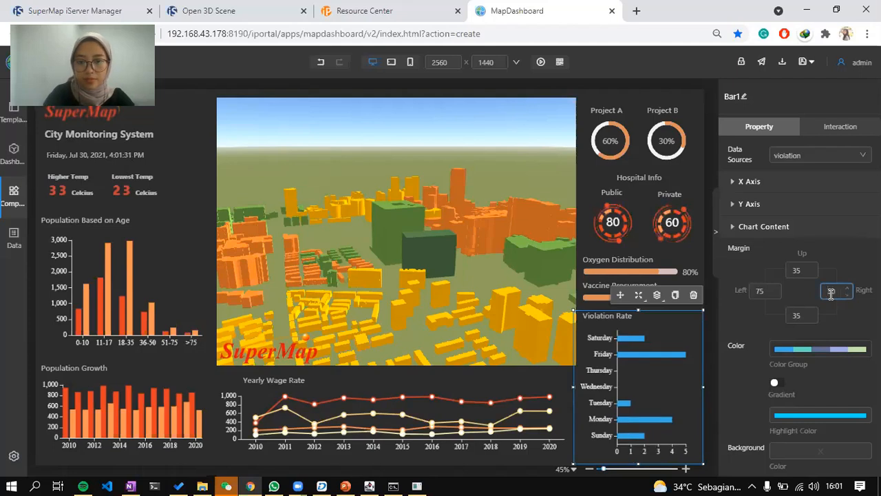
{"action": "key", "text": "BackSpace"}
{"action": "key", "text": "BackSpace"}
{"action": "type", "text": "20"}
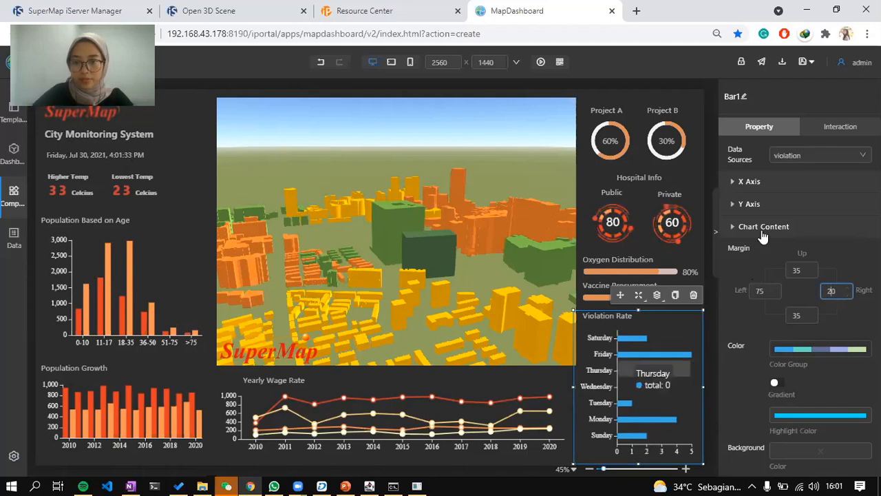
Switch the Violation Rate bars' Color Group to the red-orange-yellow palette.
{"action": "left_click", "coordinate": [799, 182]}
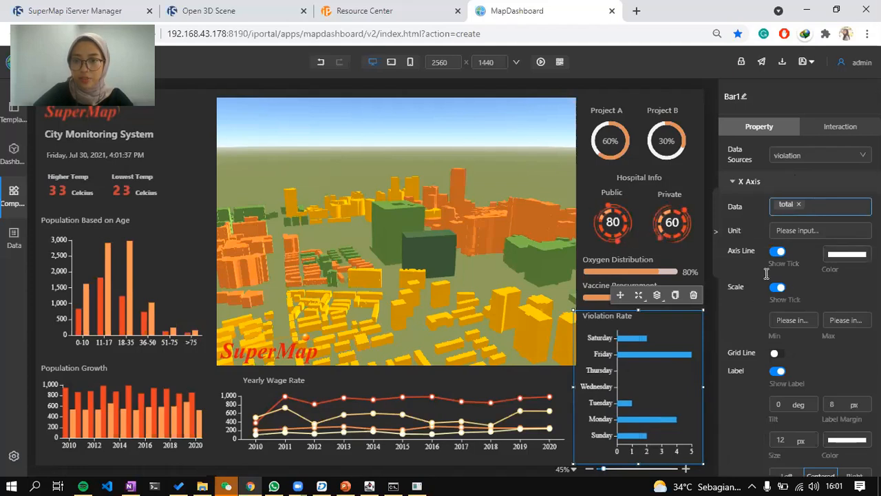
{"action": "scroll", "coordinate": [755, 351], "scroll_direction": "down", "scroll_amount": 3}
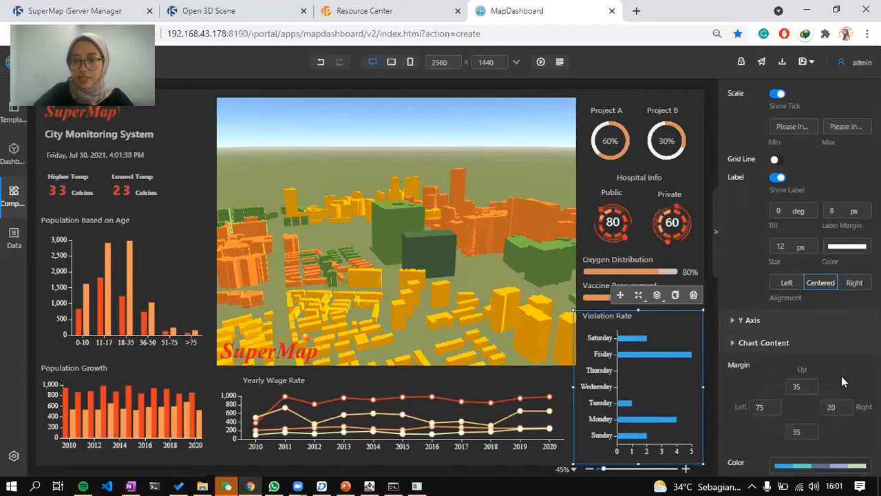
{"action": "left_click", "coordinate": [857, 248]}
{"action": "scroll", "coordinate": [826, 295], "scroll_direction": "down", "scroll_amount": 3}
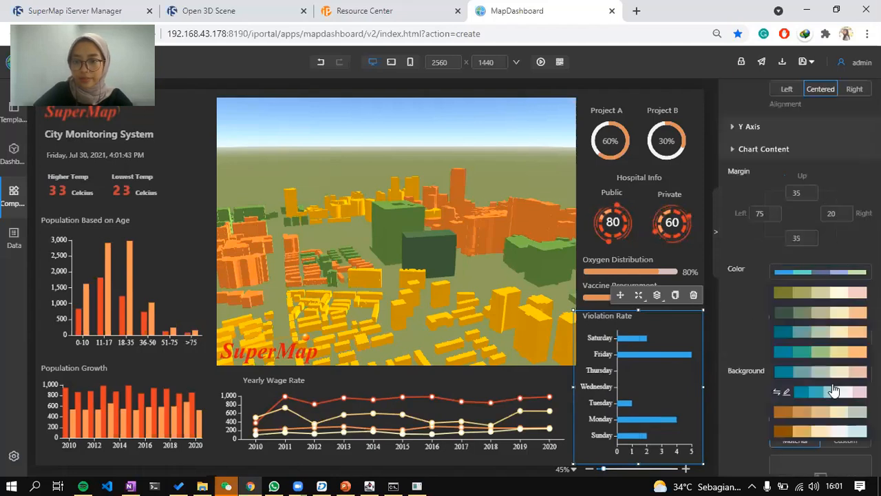
{"action": "scroll", "coordinate": [837, 387], "scroll_direction": "down", "scroll_amount": 2}
{"action": "left_click", "coordinate": [836, 365]}
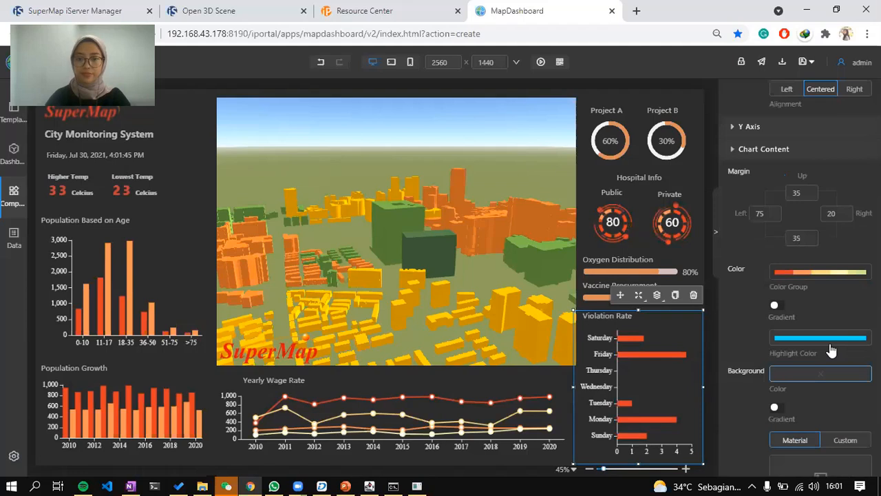
Hide the properties panel and compare the dashboard with reference slide 19.
{"action": "left_click", "coordinate": [715, 218]}
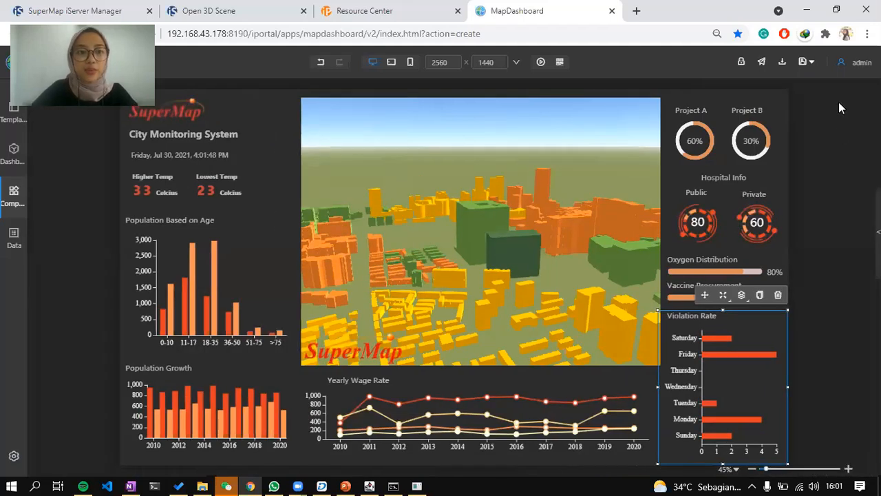
{"action": "left_click", "coordinate": [839, 102]}
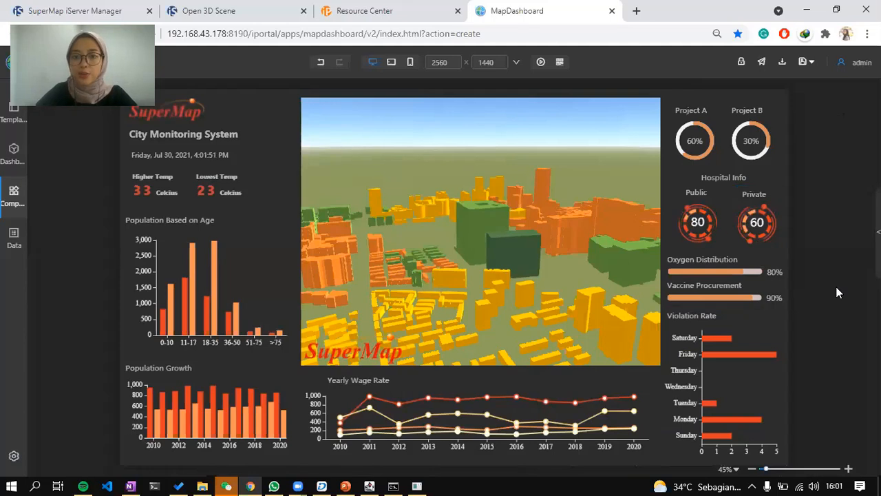
{"action": "key", "text": "alt+Tab"}
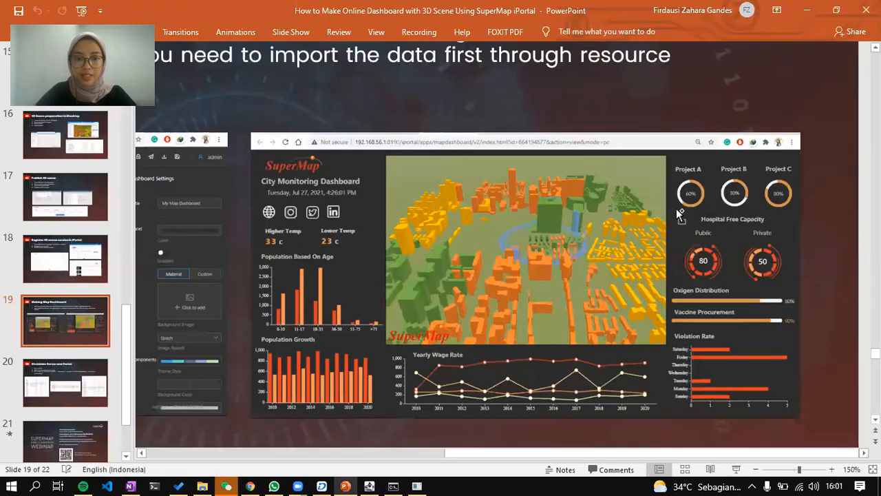
{"action": "scroll", "coordinate": [473, 222], "scroll_direction": "down", "scroll_amount": 5, "text": "ctrl"}
{"action": "scroll", "coordinate": [527, 208], "scroll_direction": "up", "scroll_amount": 2, "text": "ctrl"}
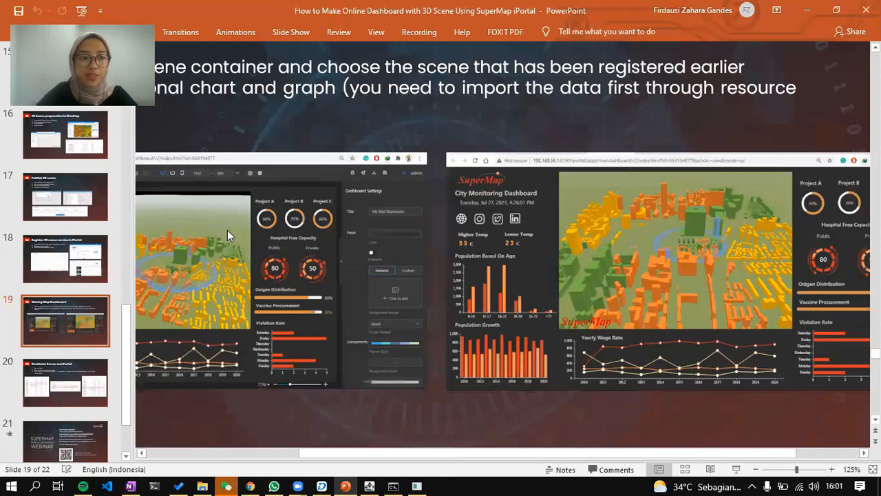
{"action": "key", "text": "alt+Tab"}
{"action": "scroll", "coordinate": [112, 345], "scroll_direction": "down", "scroll_amount": 6}
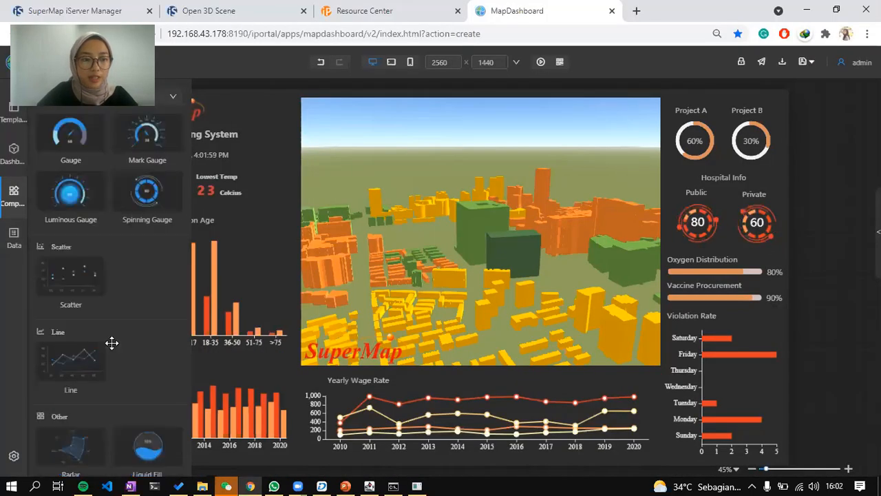
{"action": "scroll", "coordinate": [84, 380], "scroll_direction": "down", "scroll_amount": 3}
{"action": "left_click", "coordinate": [99, 396]}
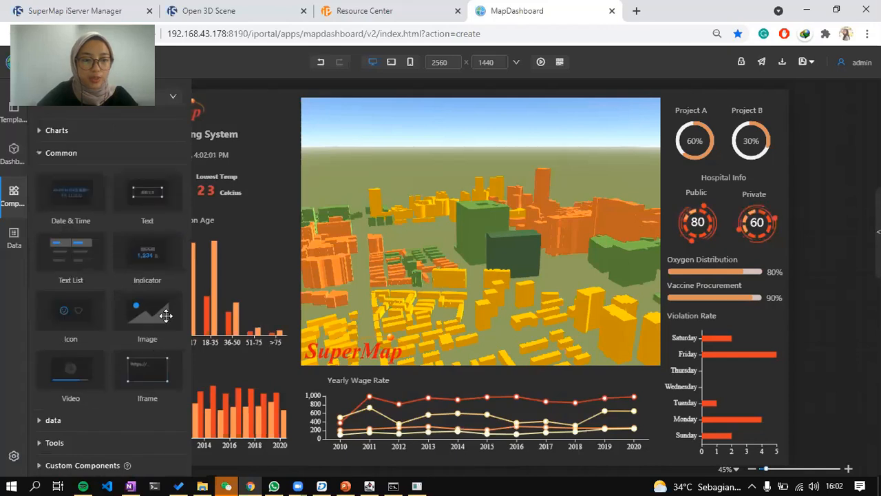
{"action": "left_click_drag", "start_coordinate": [146, 329], "coordinate": [417, 207]}
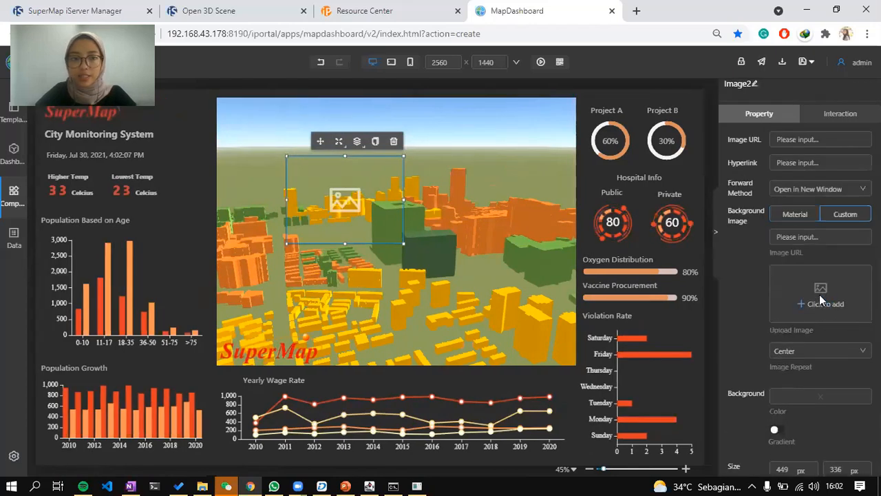
{"action": "left_click", "coordinate": [820, 288]}
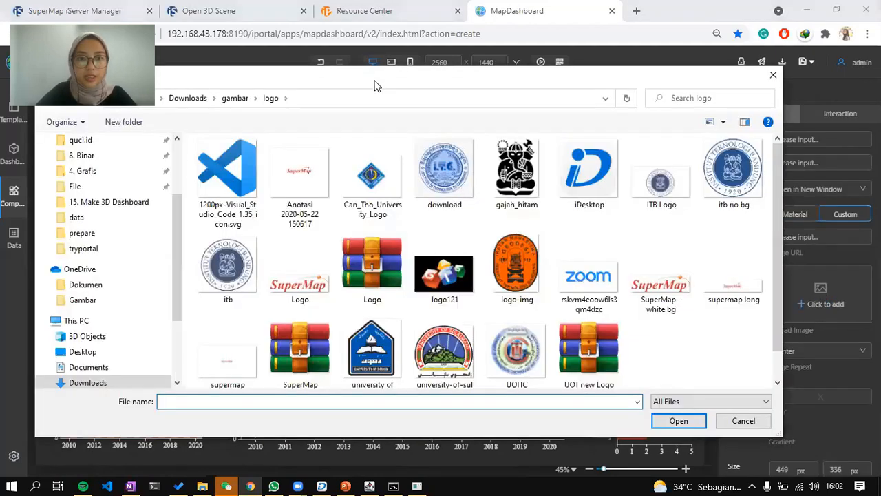
{"action": "key", "text": "alt+Up"}
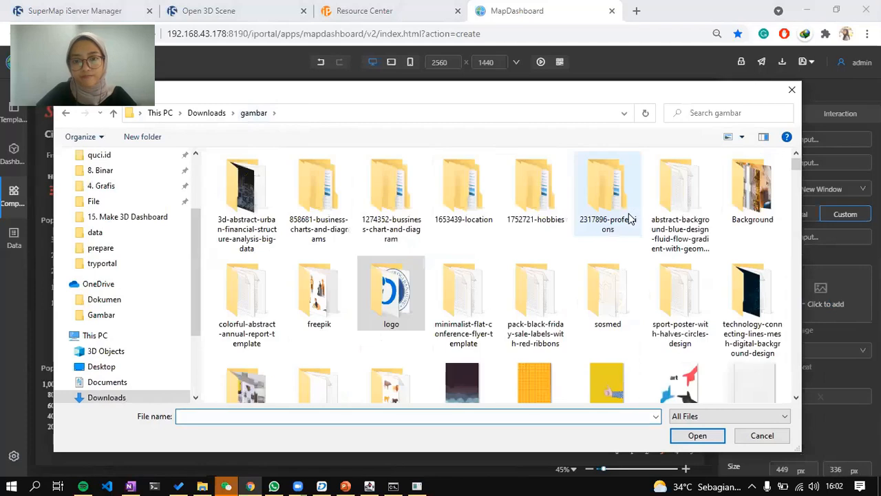
{"action": "key", "text": "Return"}
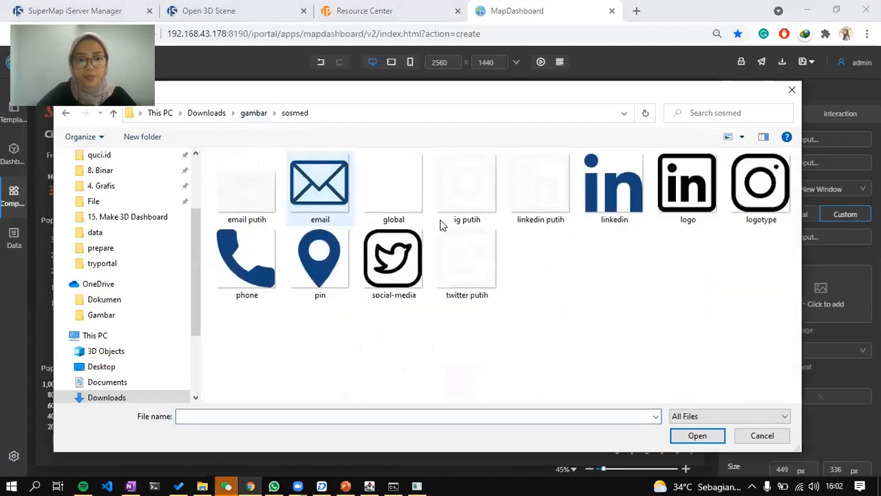
{"action": "double_click", "coordinate": [474, 200]}
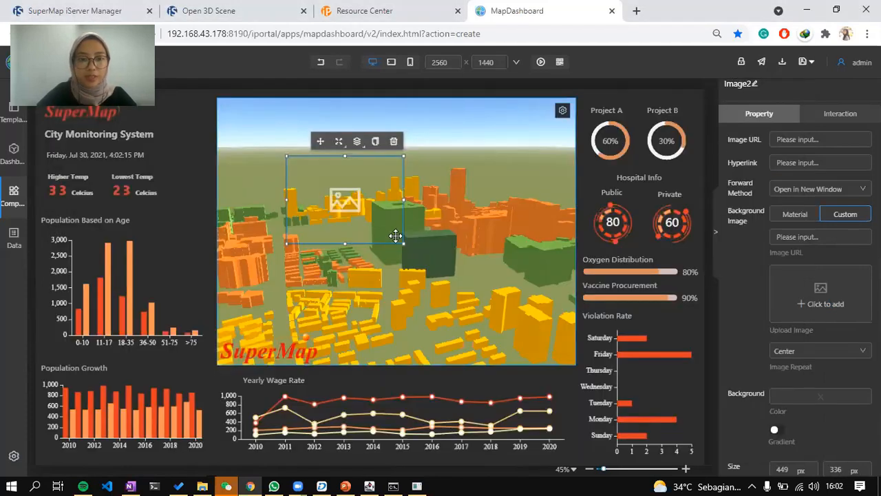
{"action": "left_click_drag", "start_coordinate": [318, 173], "coordinate": [294, 154]}
{"action": "left_click_drag", "start_coordinate": [243, 119], "coordinate": [187, 137]}
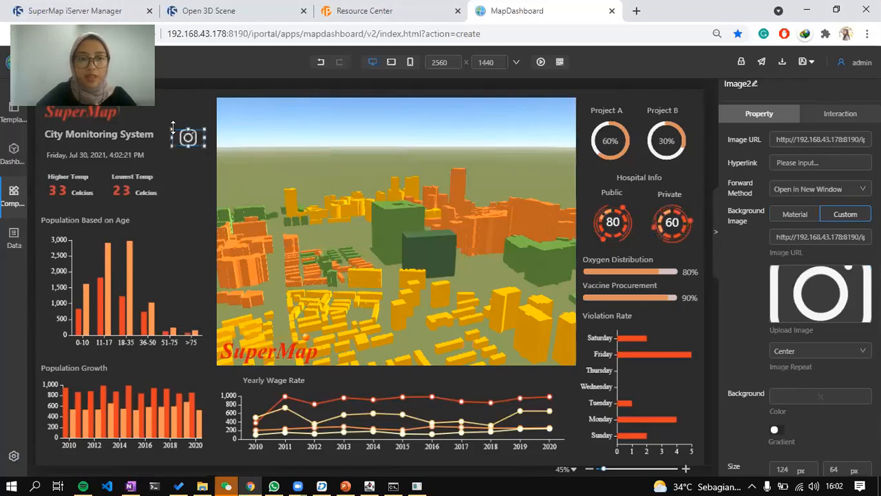
{"action": "left_click", "coordinate": [805, 140]}
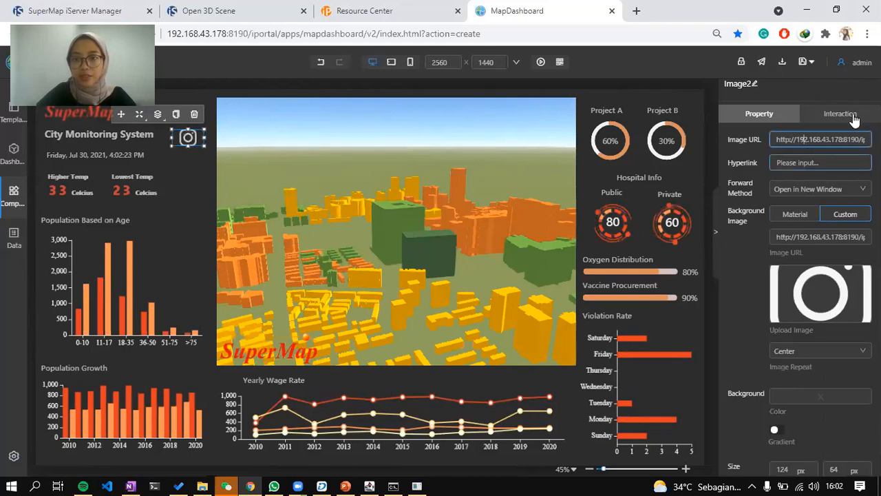
{"action": "left_click", "coordinate": [818, 164]}
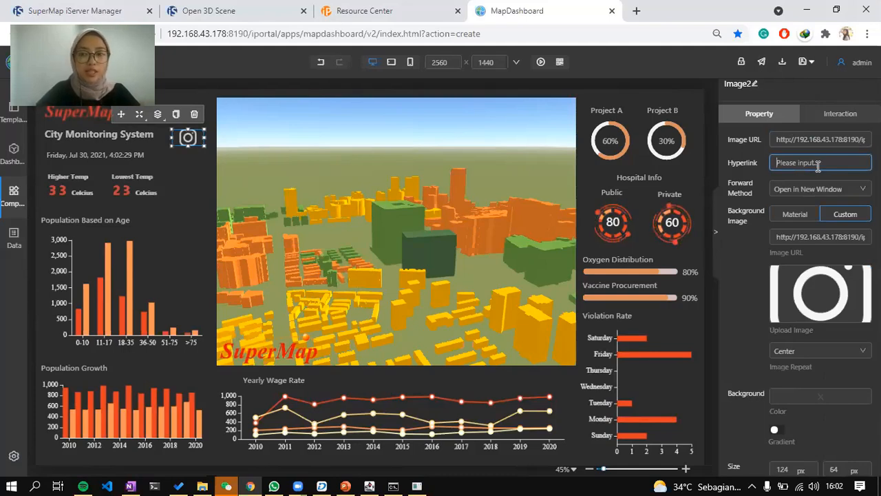
{"action": "left_click", "coordinate": [194, 116]}
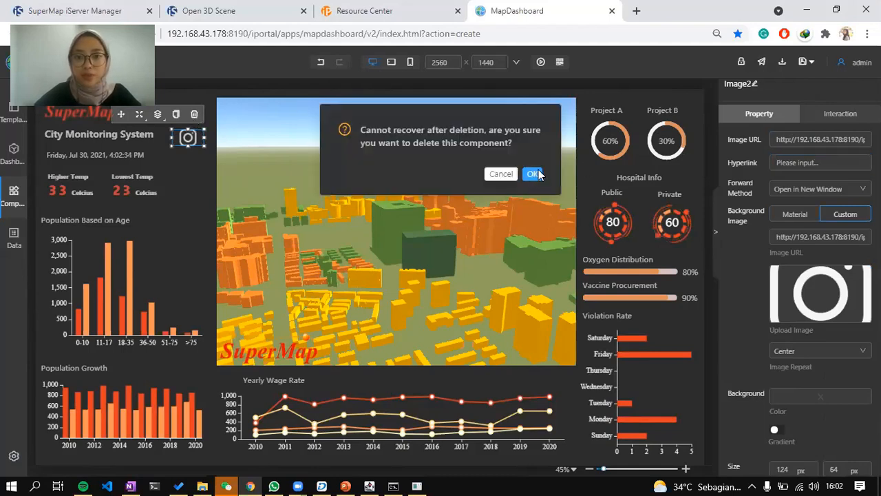
{"action": "left_click", "coordinate": [532, 177]}
{"action": "left_click", "coordinate": [573, 171]}
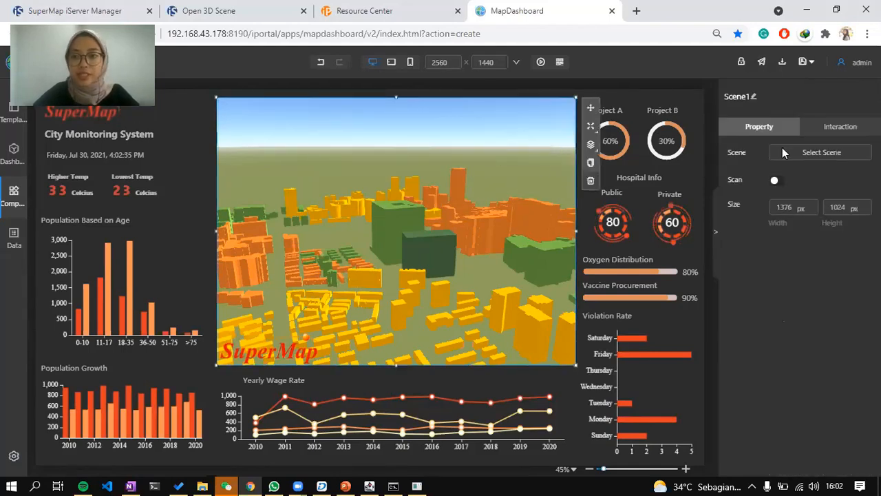
Switch on the 3D city scene's Scan effect and pan the view before saving.
{"action": "left_click", "coordinate": [776, 181]}
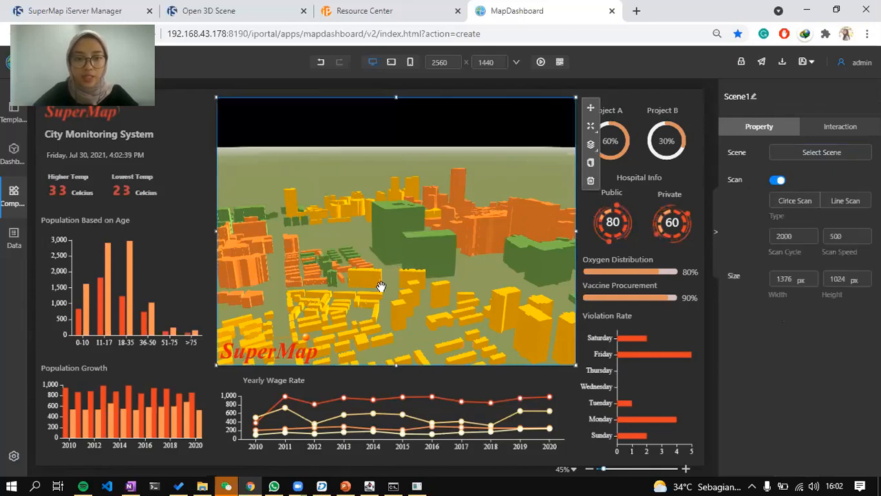
{"action": "left_click_drag", "start_coordinate": [404, 258], "coordinate": [404, 233]}
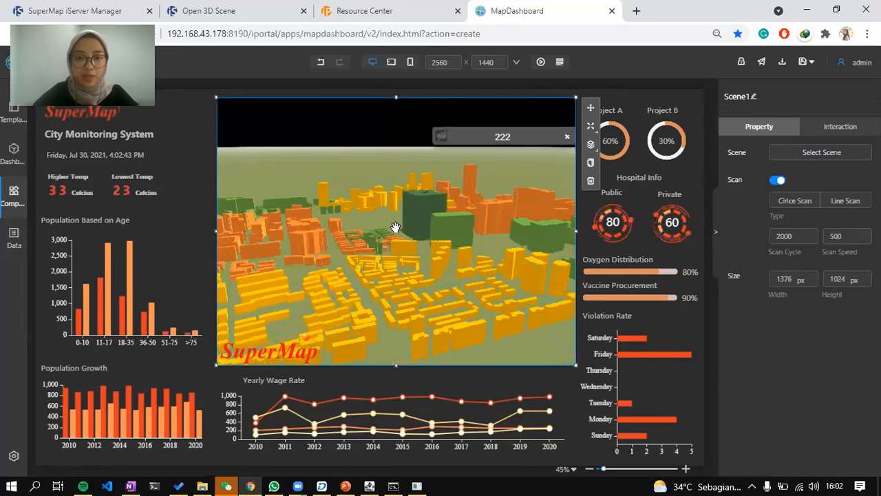
{"action": "scroll", "coordinate": [407, 232], "scroll_direction": "up", "scroll_amount": 1}
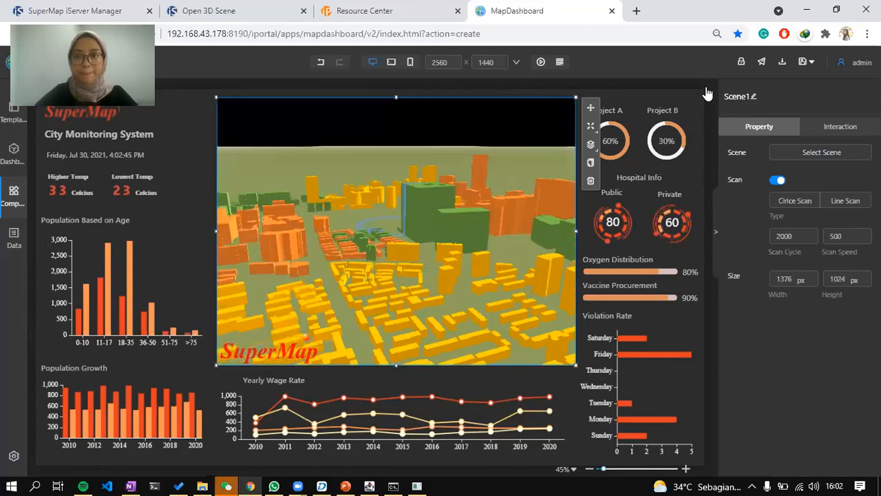
{"action": "left_click", "coordinate": [808, 63]}
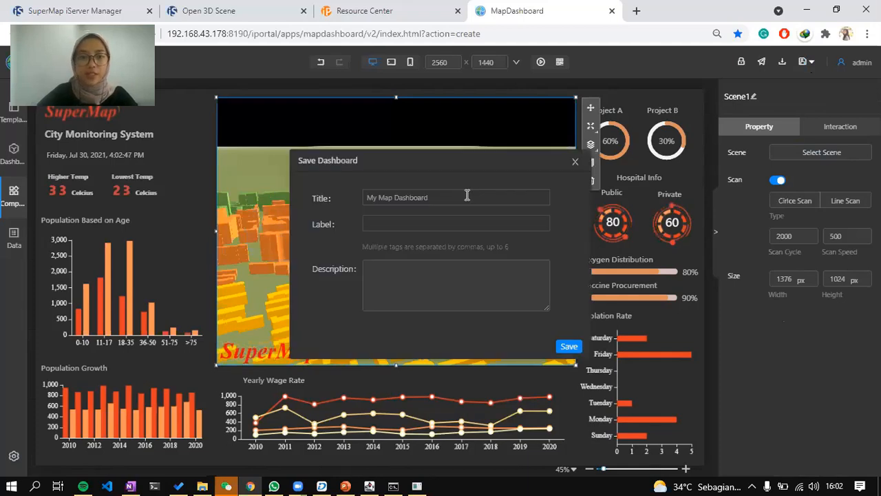
Retitle the dashboard 'City Monitoring', save it, and open its preview.
{"action": "triple_click", "coordinate": [467, 197]}
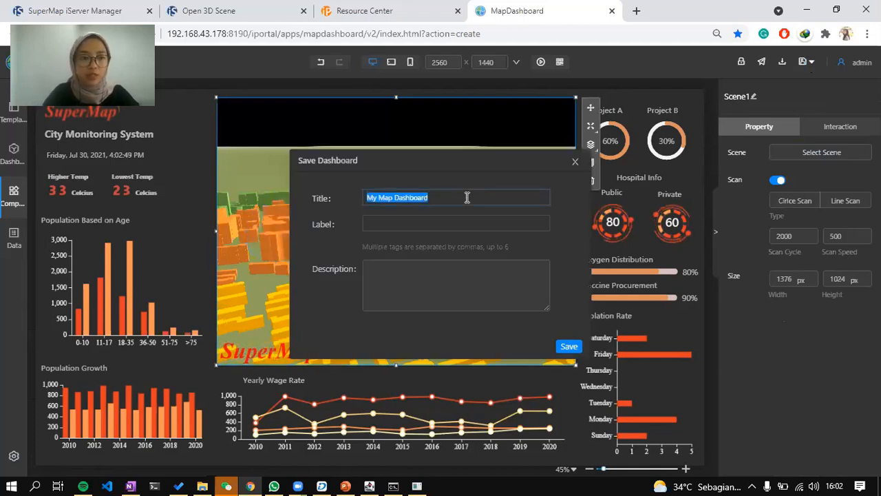
{"action": "type", "text": "City Monitoring"}
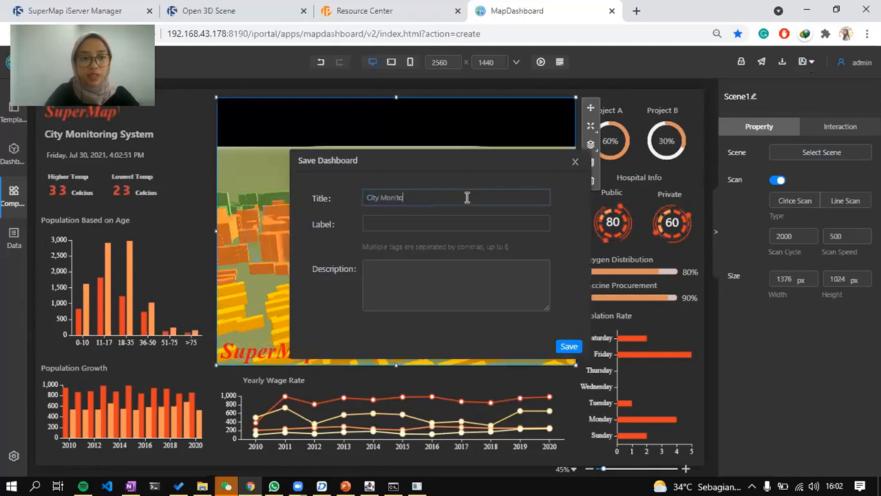
{"action": "left_click", "coordinate": [567, 347]}
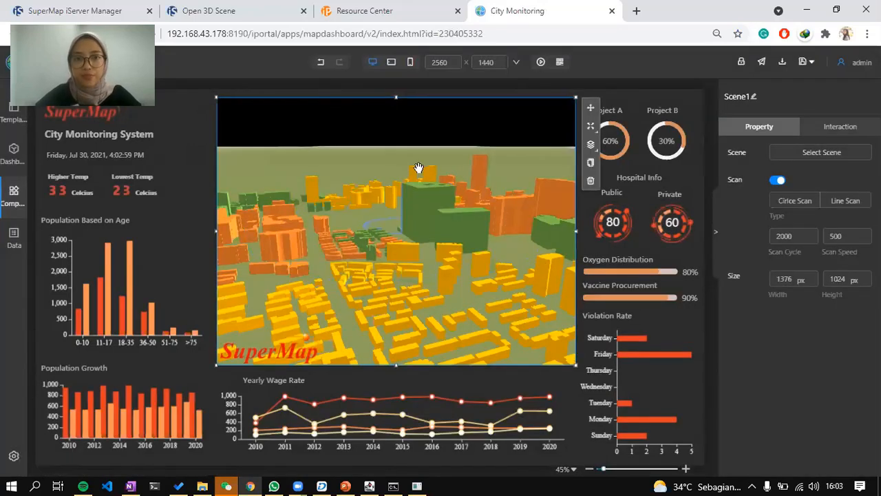
{"action": "left_click", "coordinate": [541, 62]}
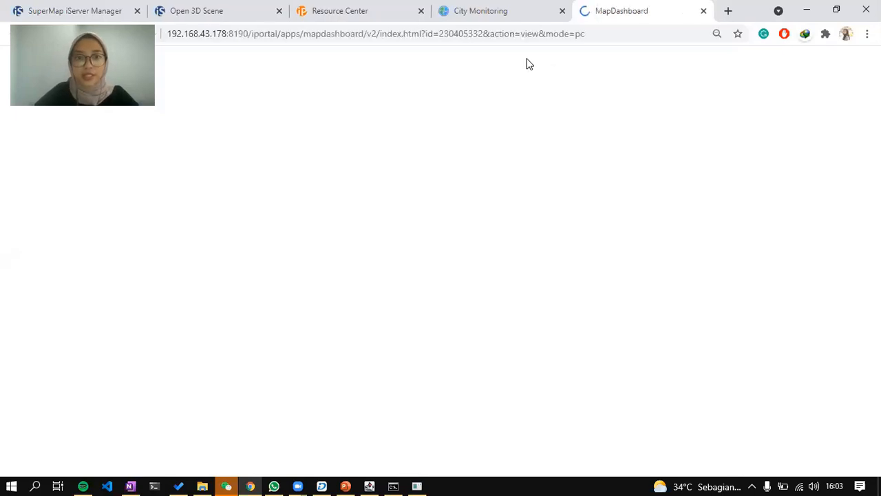
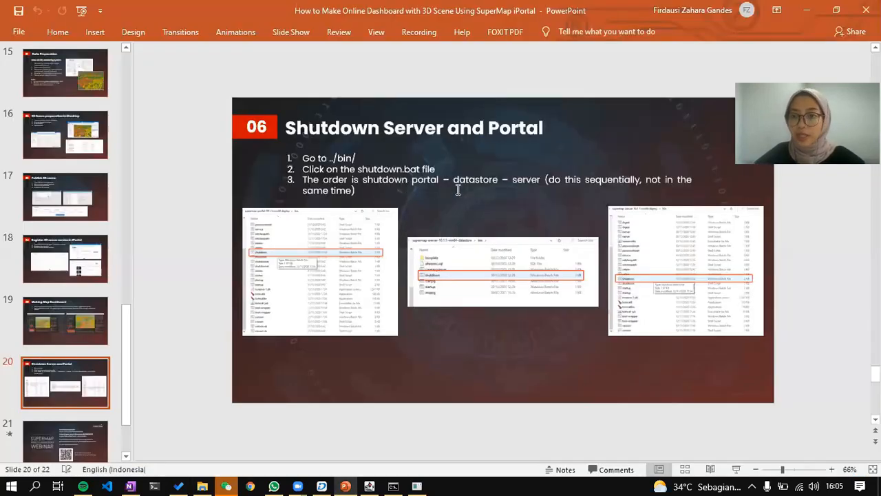
Leave the 'Shutdown Server and Portal' slide for the SuperMap folders in File Explorer.
{"action": "key", "text": "alt+Tab"}
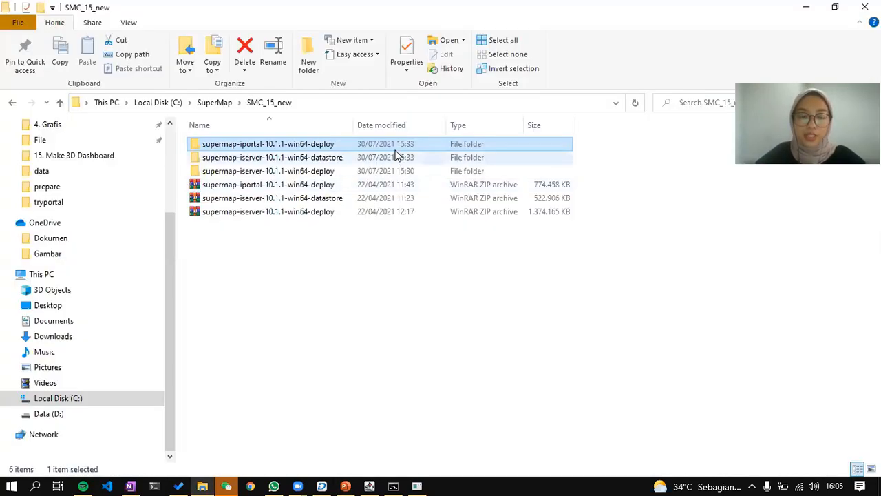
Run shutdown.bat in supermap-iportal-10.1.1-win64-deploy\bin, check the console, then return to SMC_15_new.
{"action": "double_click", "coordinate": [394, 145]}
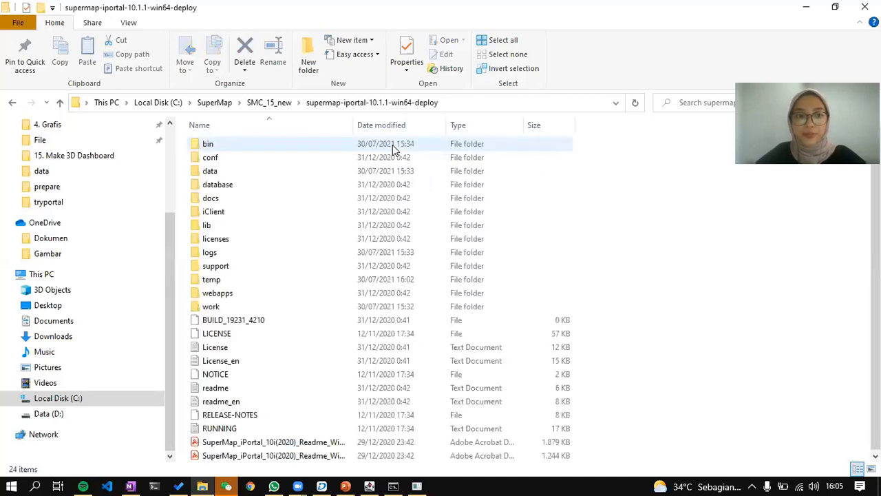
{"action": "double_click", "coordinate": [394, 145]}
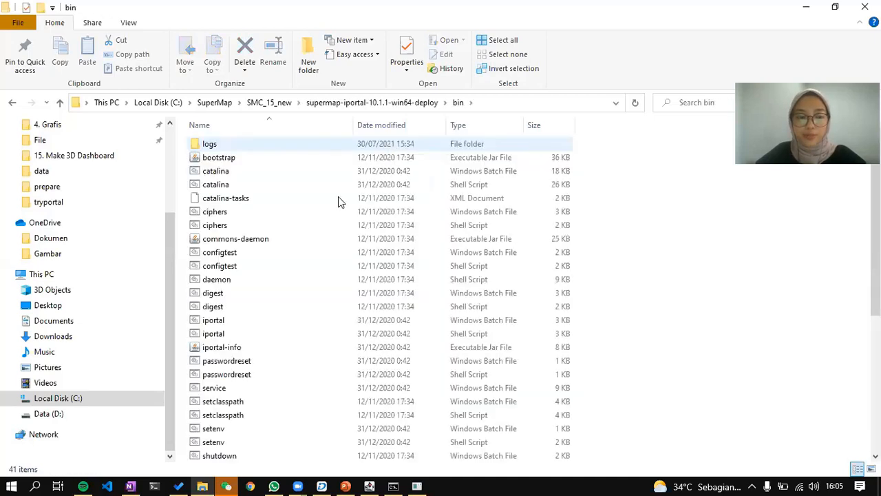
{"action": "scroll", "coordinate": [222, 337], "scroll_direction": "down", "scroll_amount": 4}
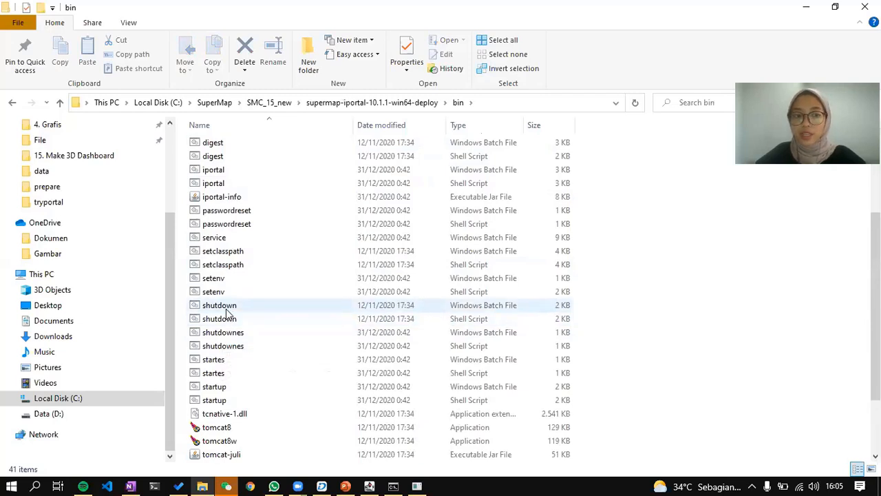
{"action": "double_click", "coordinate": [226, 309]}
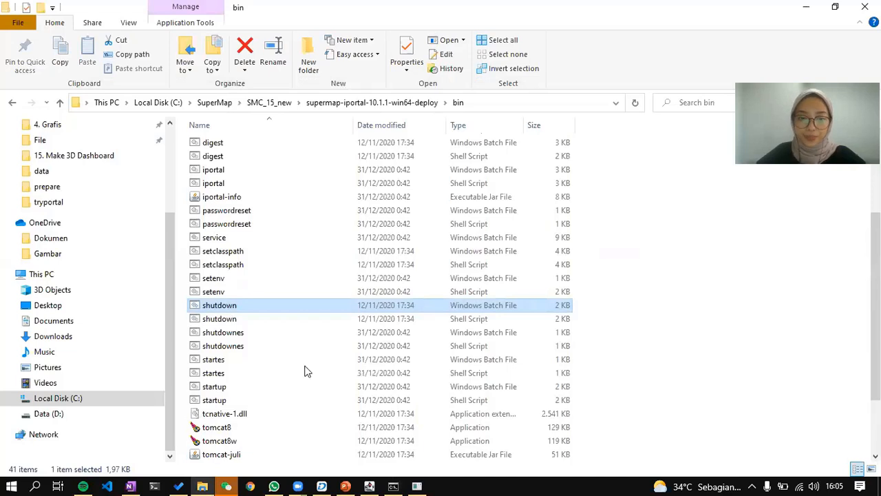
{"action": "left_click", "coordinate": [415, 486]}
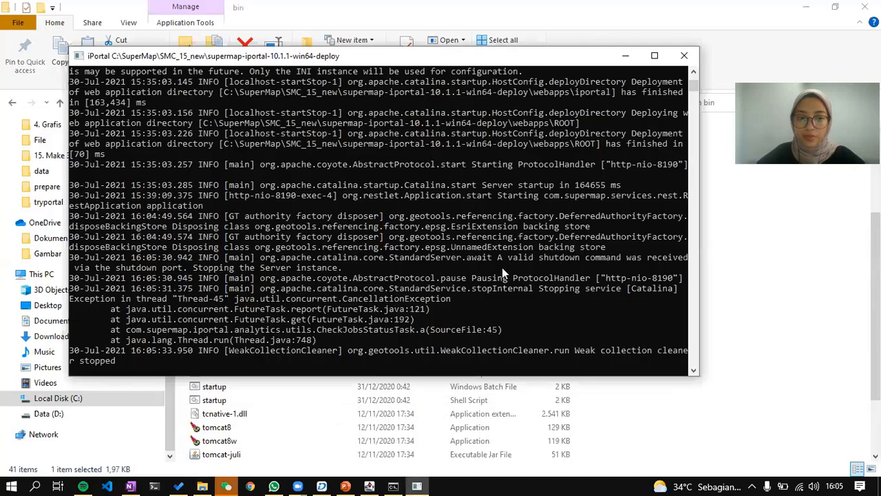
{"action": "scroll", "coordinate": [500, 311], "scroll_direction": "down", "scroll_amount": 1}
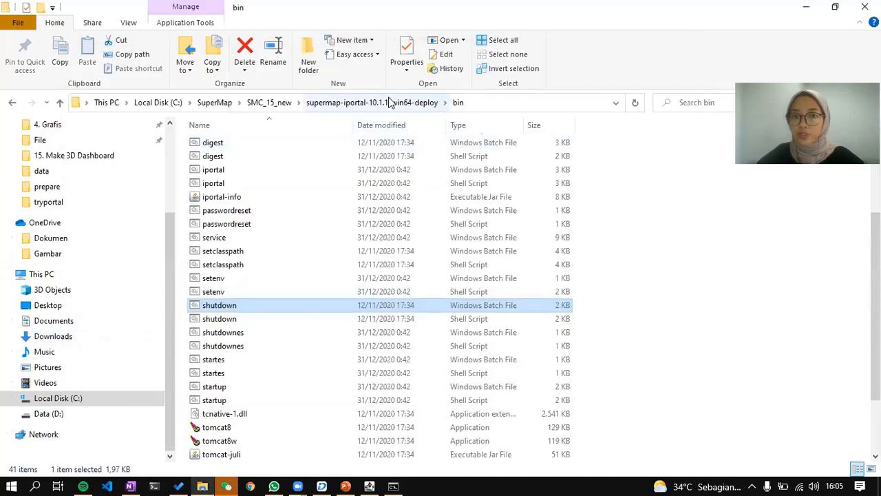
{"action": "left_click", "coordinate": [260, 104]}
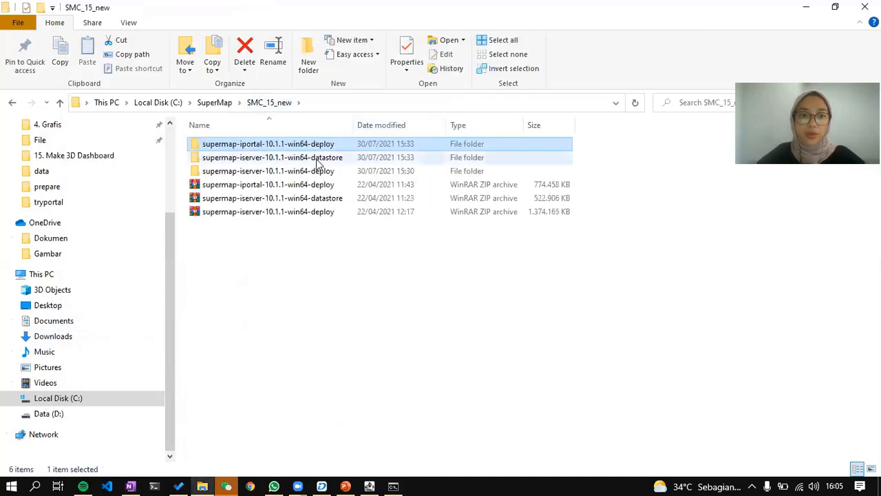
Check the slide's order, then run shutdown.bat in supermap-iserver-10.1.1-win64-datastore\bin.
{"action": "double_click", "coordinate": [319, 159]}
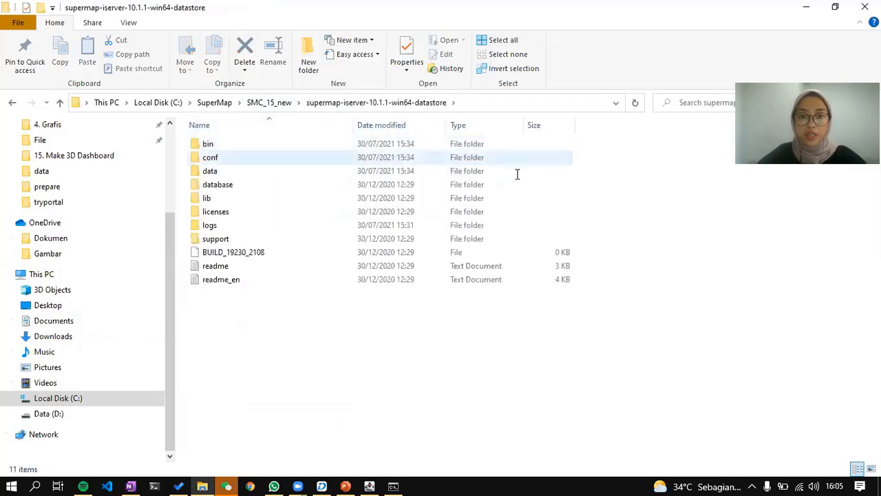
{"action": "key", "text": "alt+Tab"}
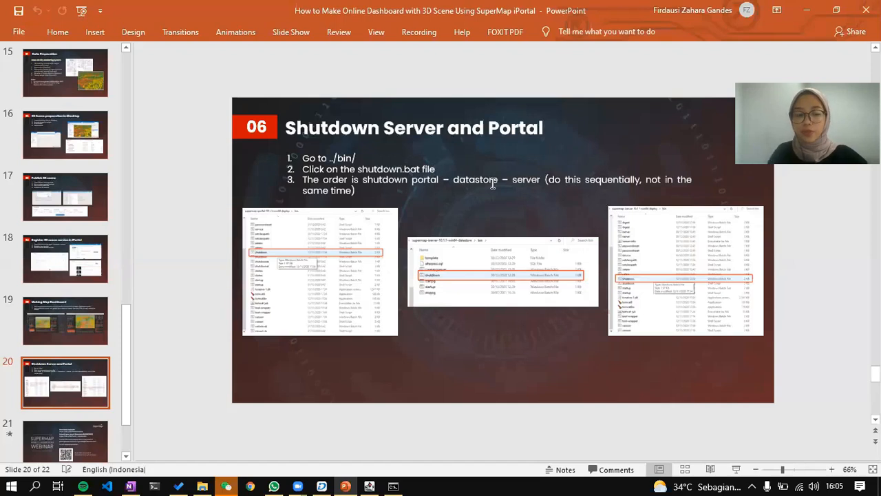
{"action": "key", "text": "alt+Tab"}
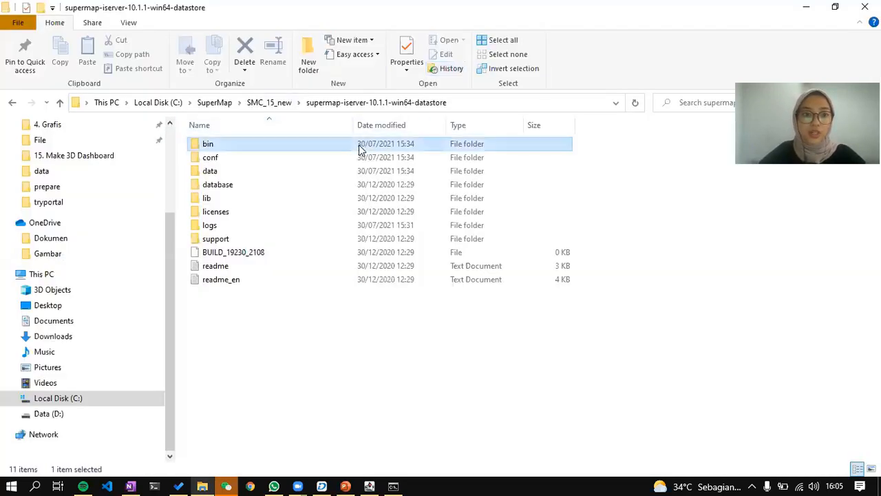
{"action": "double_click", "coordinate": [360, 144]}
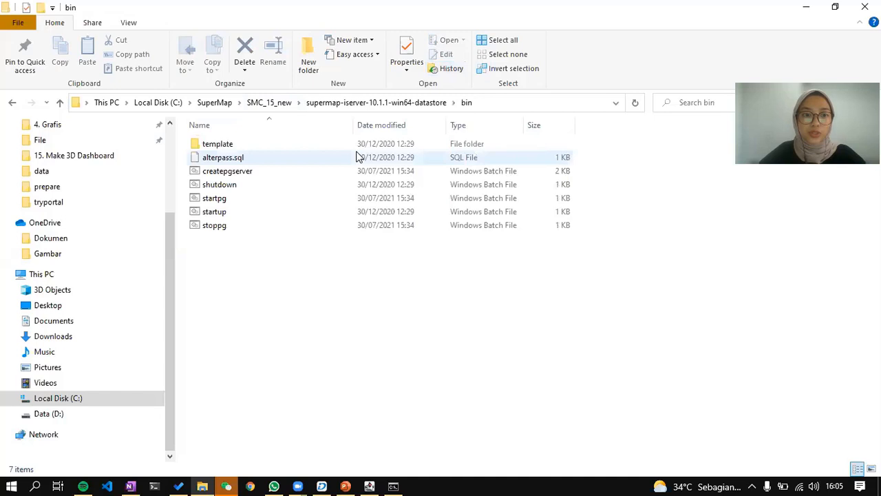
{"action": "double_click", "coordinate": [326, 184]}
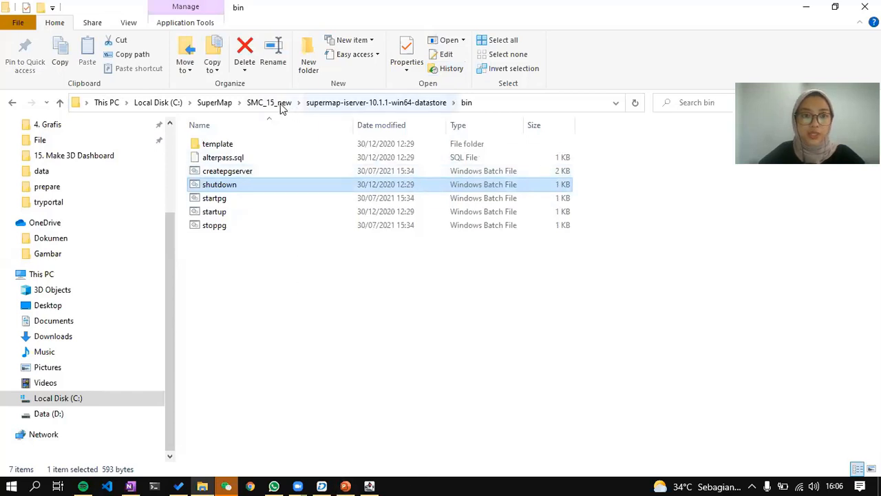
{"action": "left_click", "coordinate": [273, 103]}
{"action": "double_click", "coordinate": [301, 171]}
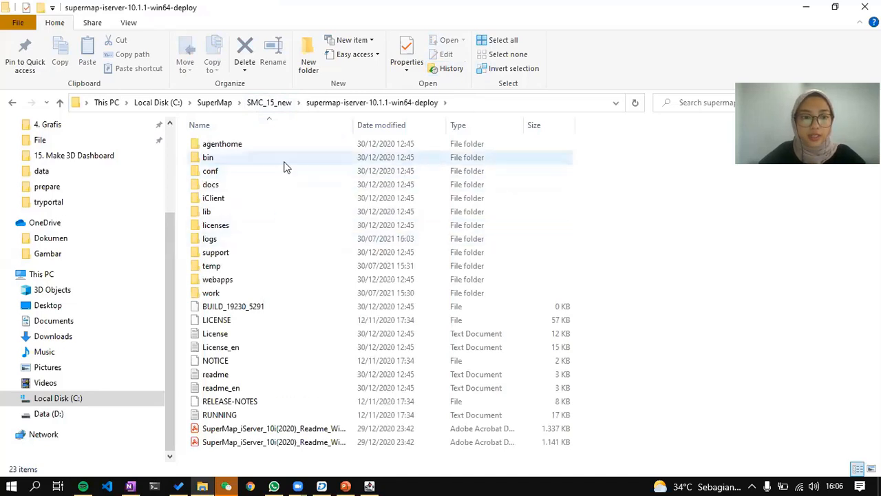
Run shutdown.bat in the iServer deploy bin folder and watch its console stop.
{"action": "double_click", "coordinate": [284, 161]}
{"action": "scroll", "coordinate": [261, 325], "scroll_direction": "down", "scroll_amount": 3}
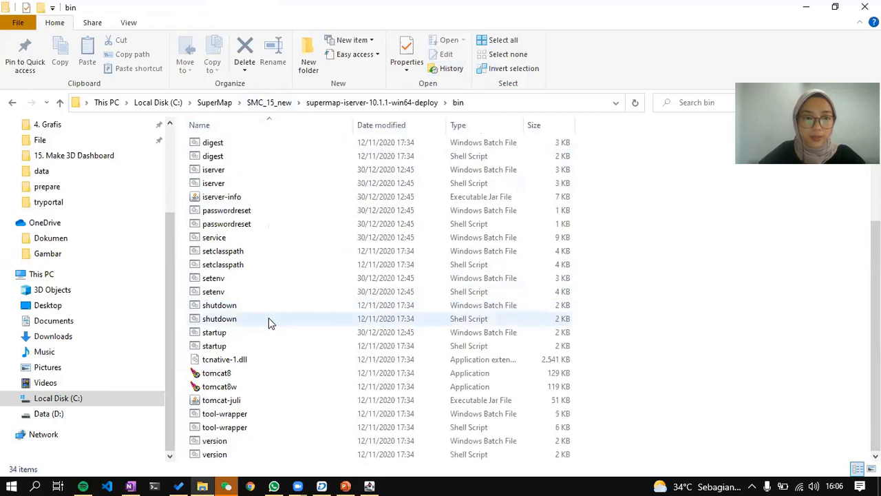
{"action": "double_click", "coordinate": [258, 305]}
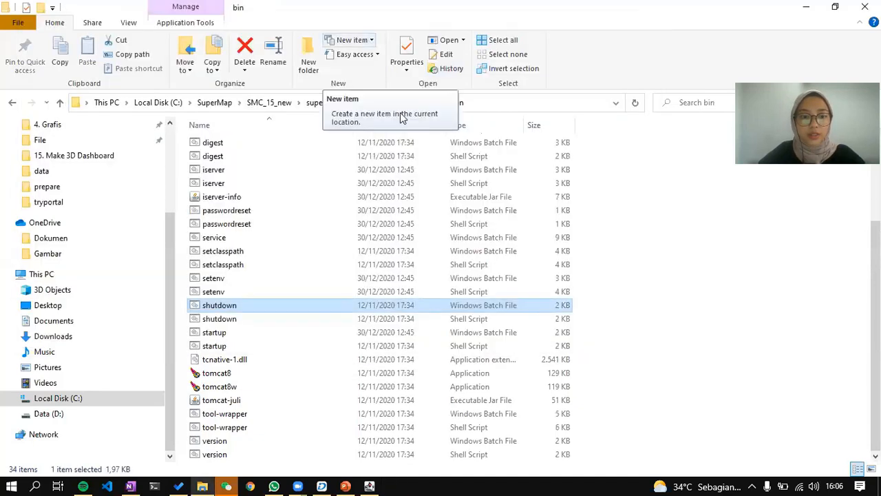
{"action": "left_click", "coordinate": [369, 486]}
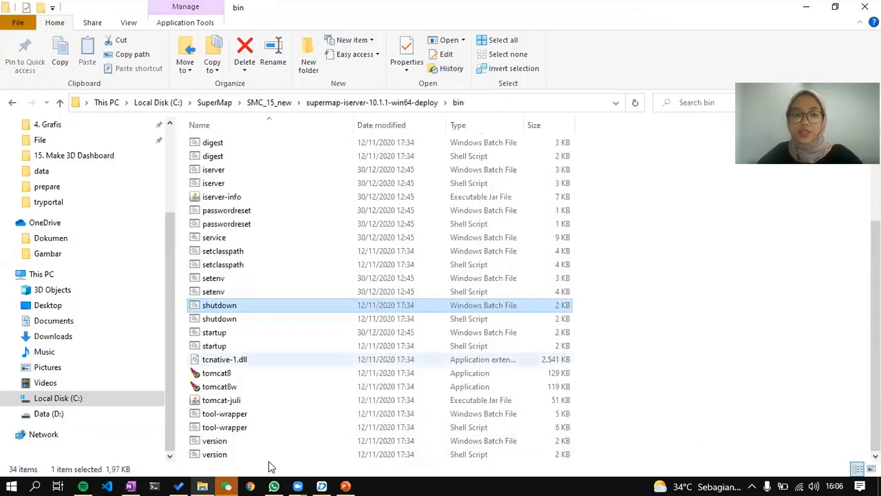
{"action": "left_click", "coordinate": [252, 484]}
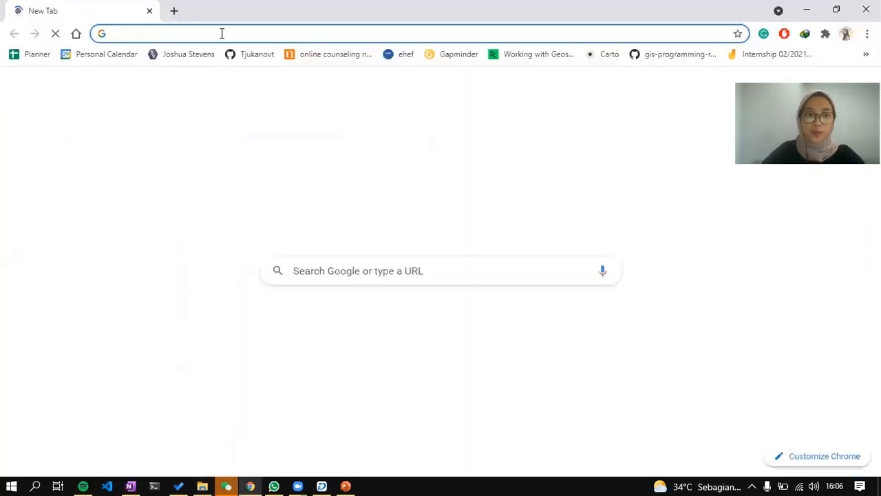
Load 192.168.43.178:8090/iserver in Chrome from clipboard history and confirm the connection is refused.
{"action": "type", "text": "#D78A5D"}
{"action": "key", "text": "ctrl+a"}
{"action": "key", "text": "BackSpace"}
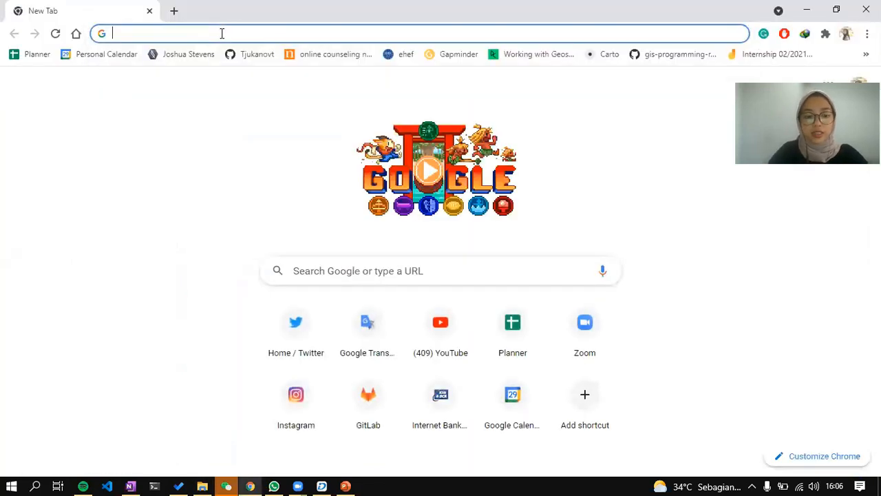
{"action": "key", "text": "super+v"}
{"action": "left_click", "coordinate": [239, 186]}
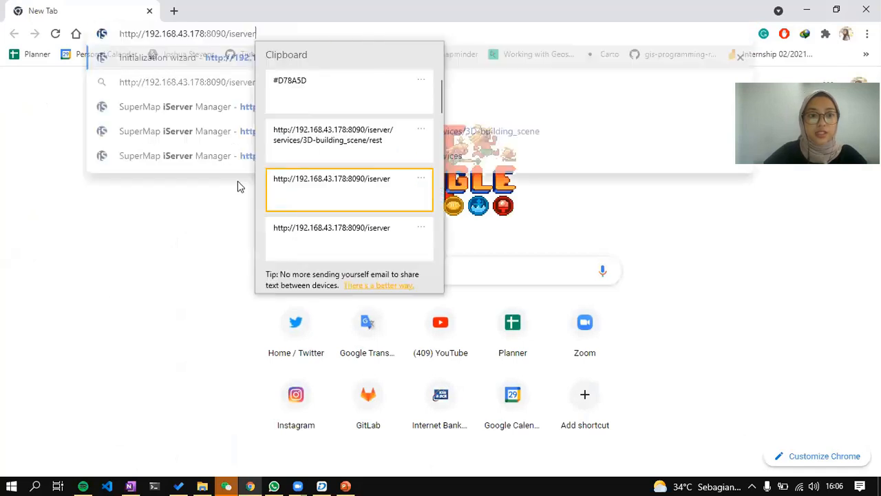
{"action": "key", "text": "Return"}
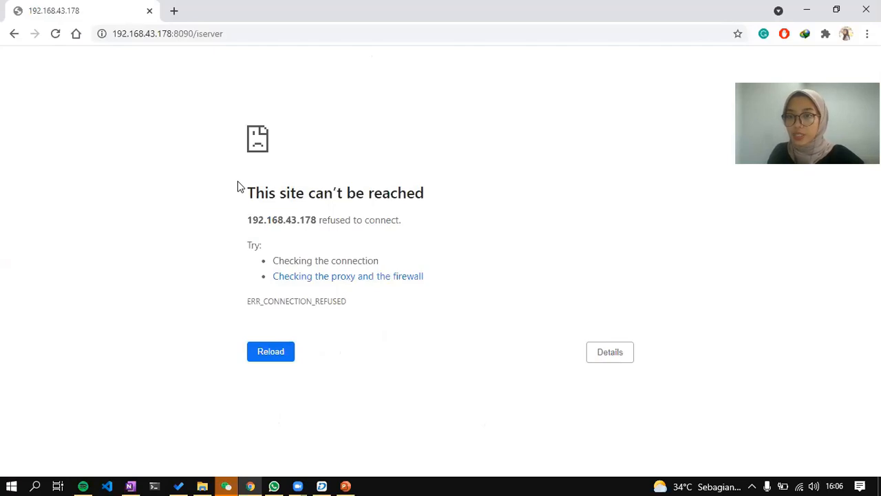
{"action": "key", "text": "F5"}
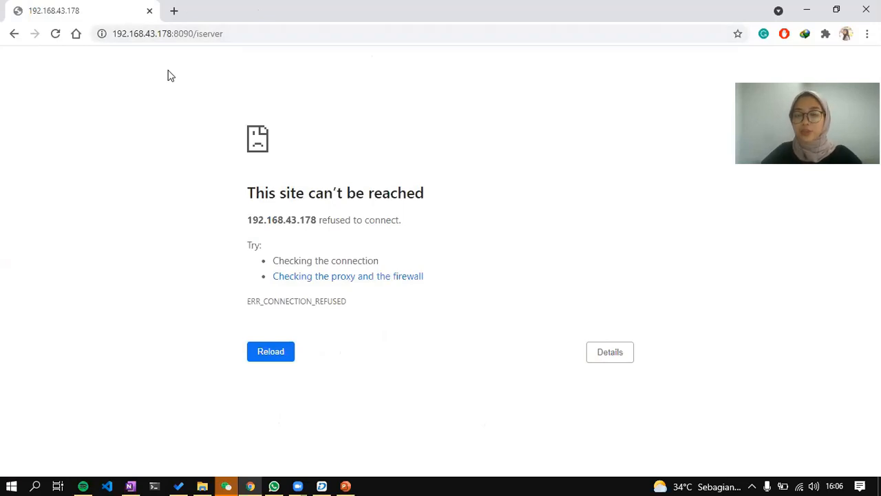
{"action": "left_click", "coordinate": [203, 487]}
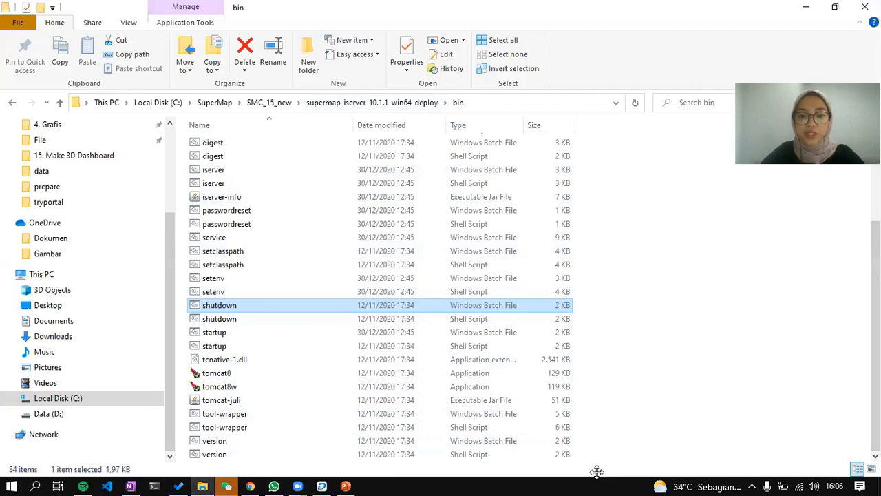
Reload the iServer error page to confirm it still refuses connection, then check the Wi-Fi list.
{"action": "left_click", "coordinate": [345, 486]}
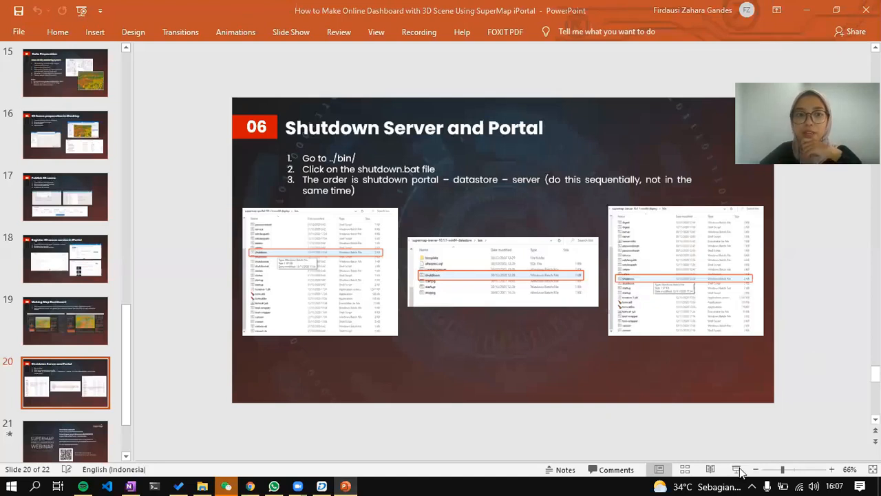
{"action": "left_click", "coordinate": [250, 487]}
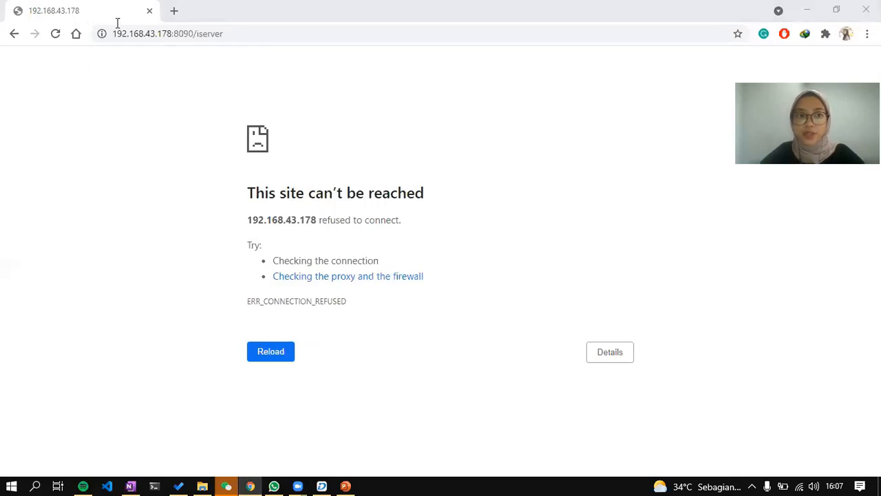
{"action": "key", "text": "F5"}
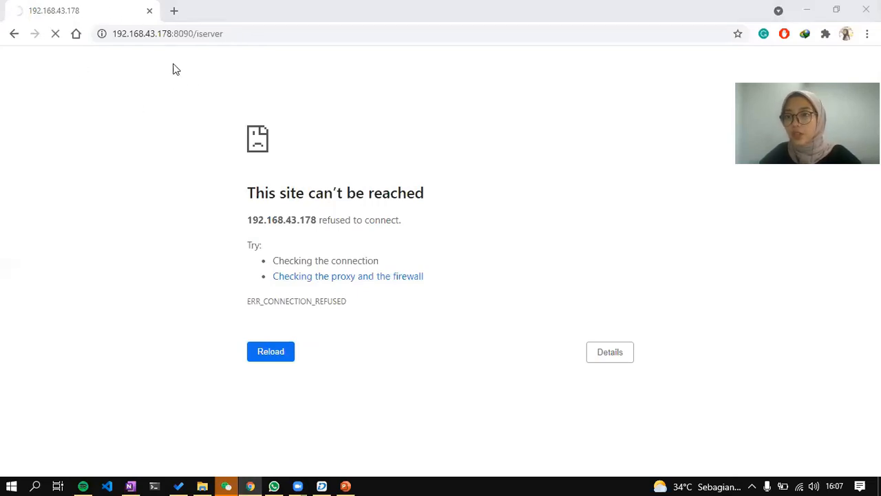
{"action": "left_click", "coordinate": [797, 483]}
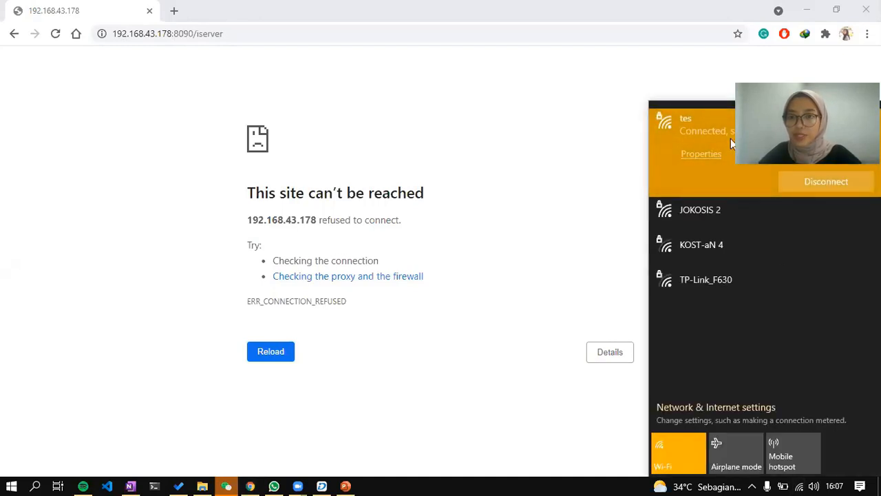
{"action": "right_click", "coordinate": [818, 185]}
{"action": "left_click", "coordinate": [822, 186]}
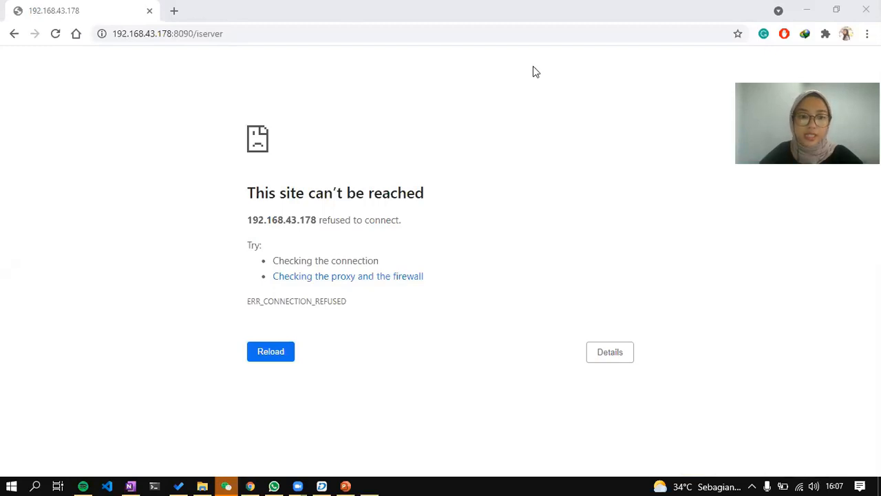
{"action": "double_click", "coordinate": [362, 13]}
{"action": "scroll", "coordinate": [580, 224], "scroll_direction": "down", "scroll_amount": 10}
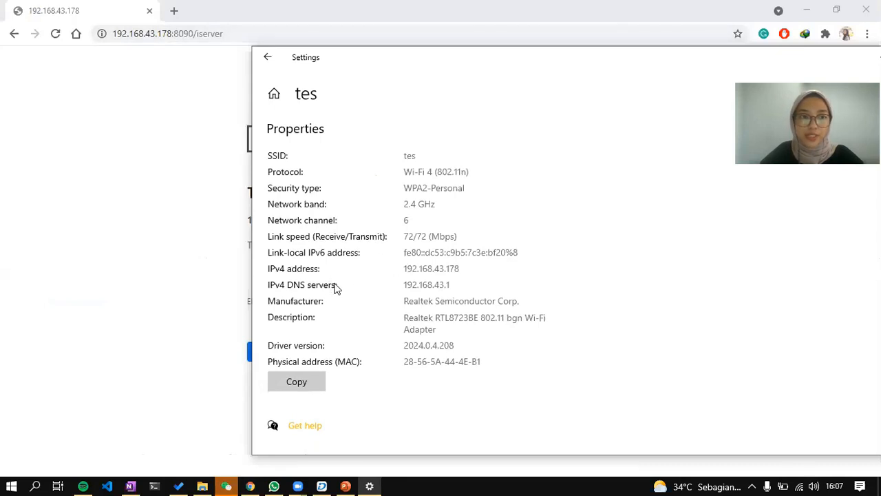
{"action": "left_click_drag", "start_coordinate": [473, 269], "coordinate": [404, 268]}
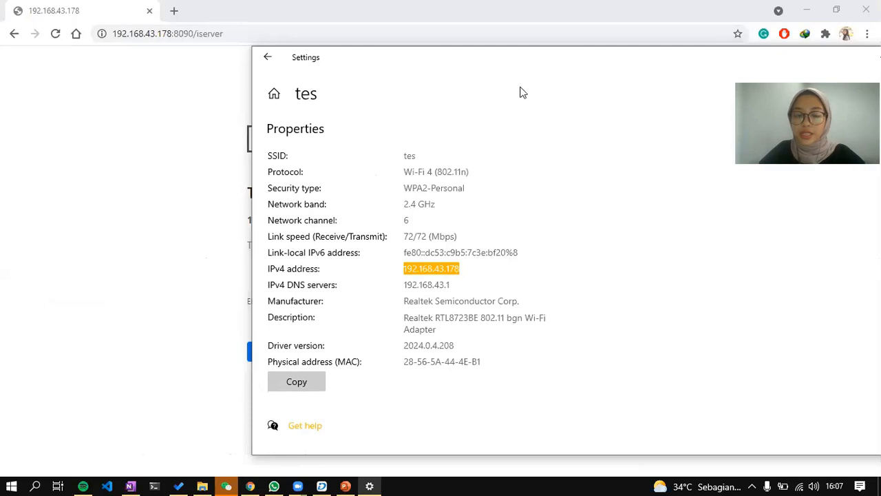
{"action": "left_click", "coordinate": [677, 72]}
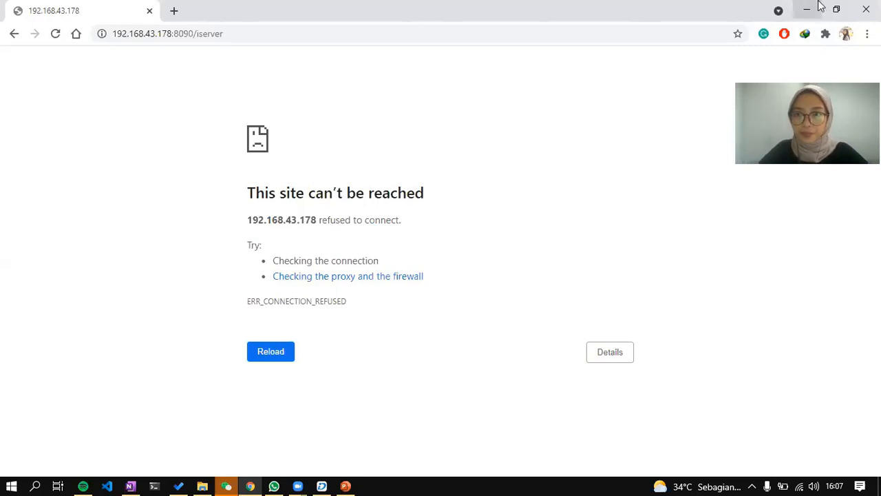
Dismiss the message notification and advance the slide show to the closing webinar slide.
{"action": "left_click", "coordinate": [346, 486]}
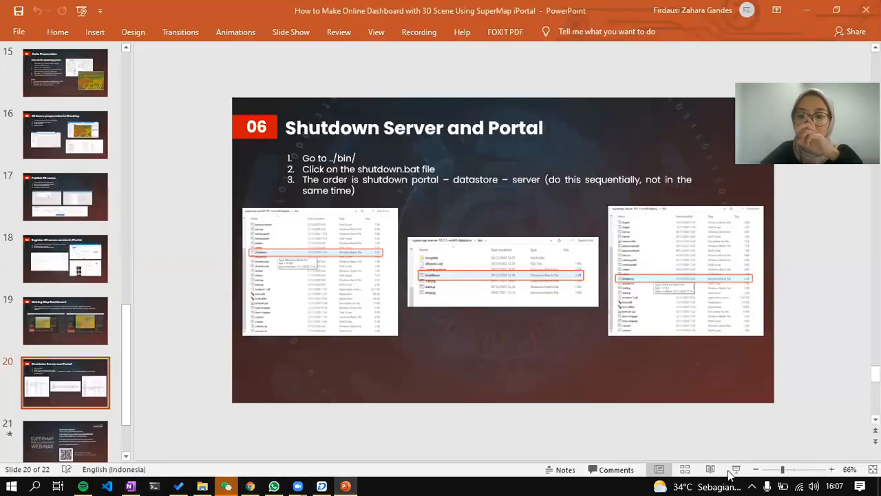
{"action": "left_click", "coordinate": [853, 402]}
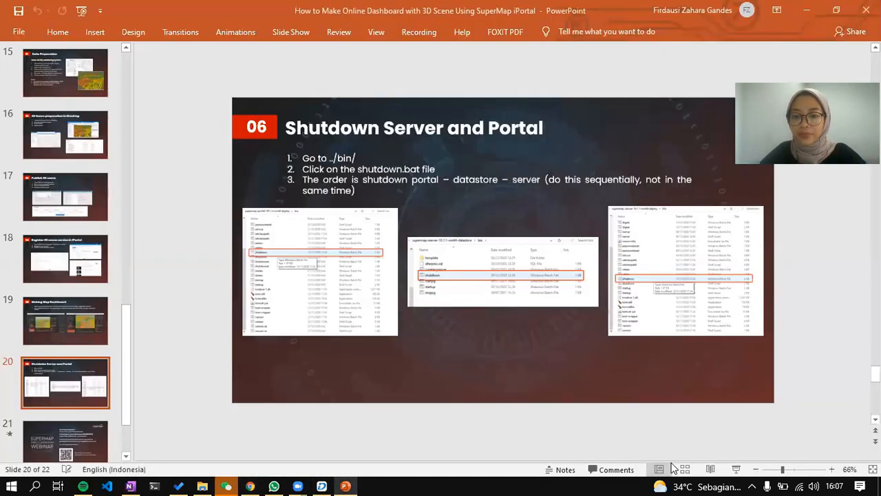
{"action": "key", "text": "shift+F5"}
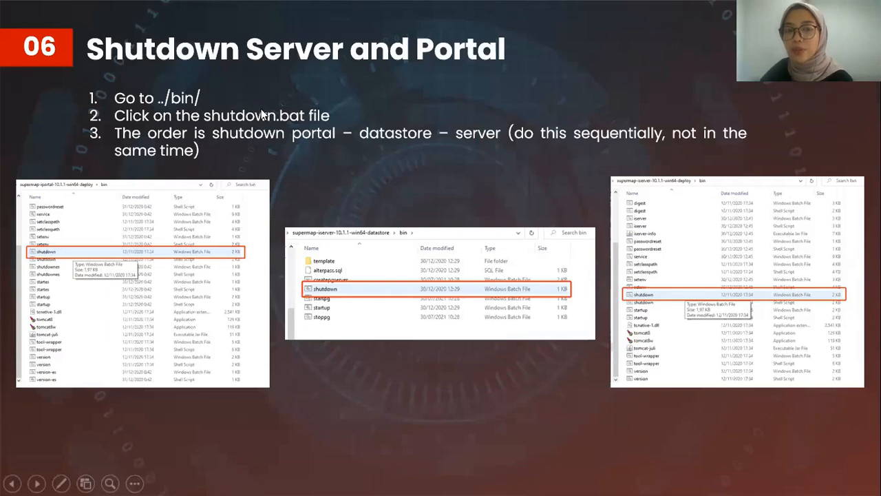
{"action": "left_click", "coordinate": [426, 194]}
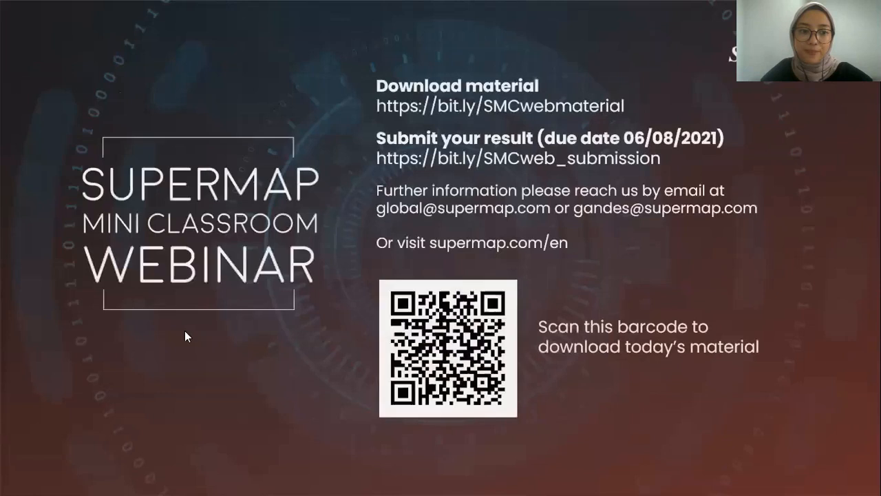